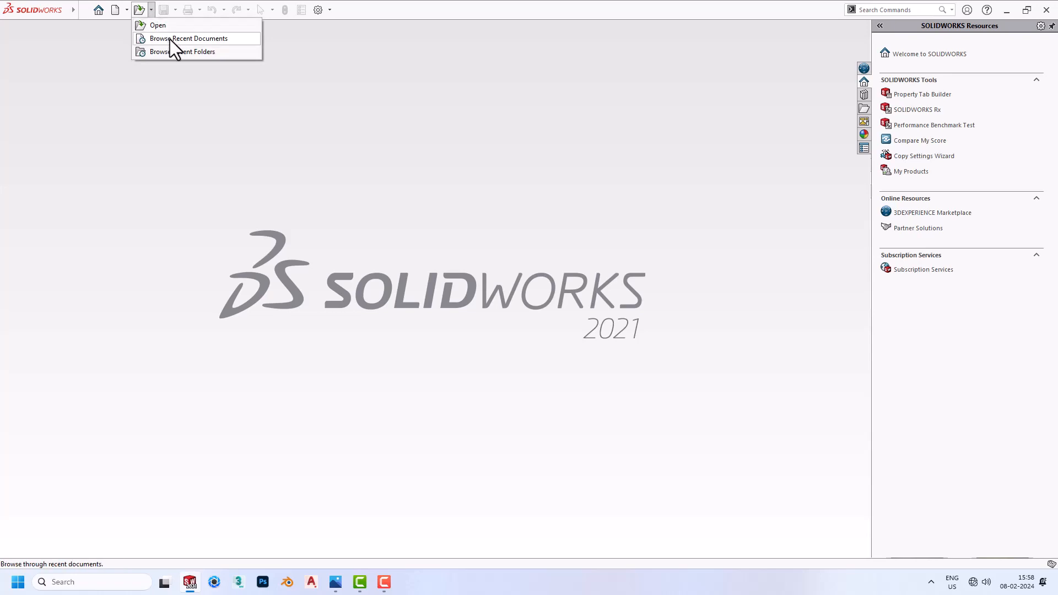
Create a new part document and set its unit system to CGS (centimeter, gram, second)
click(128, 9)
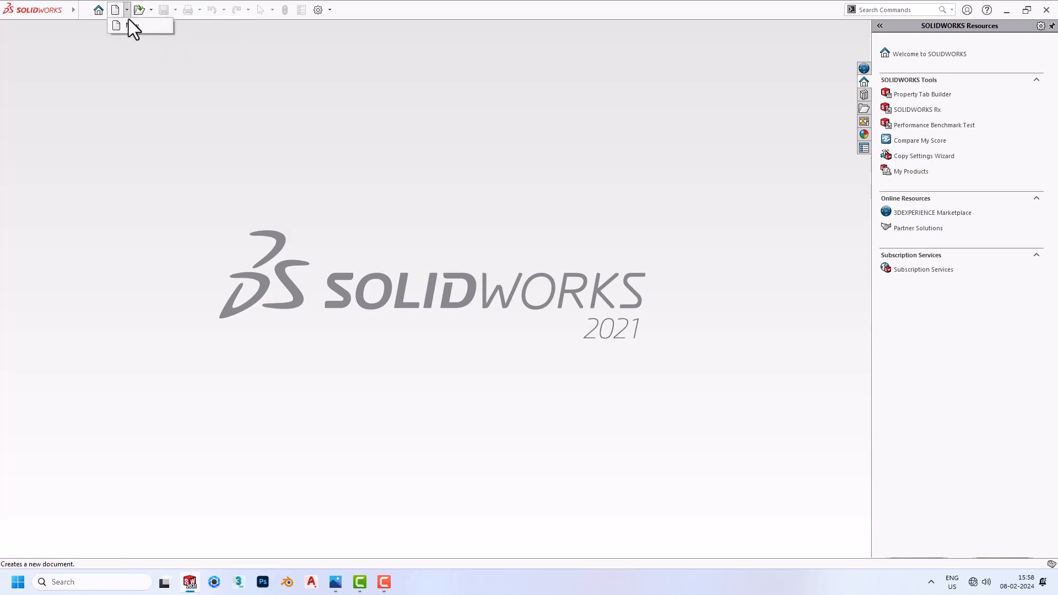
click(433, 425)
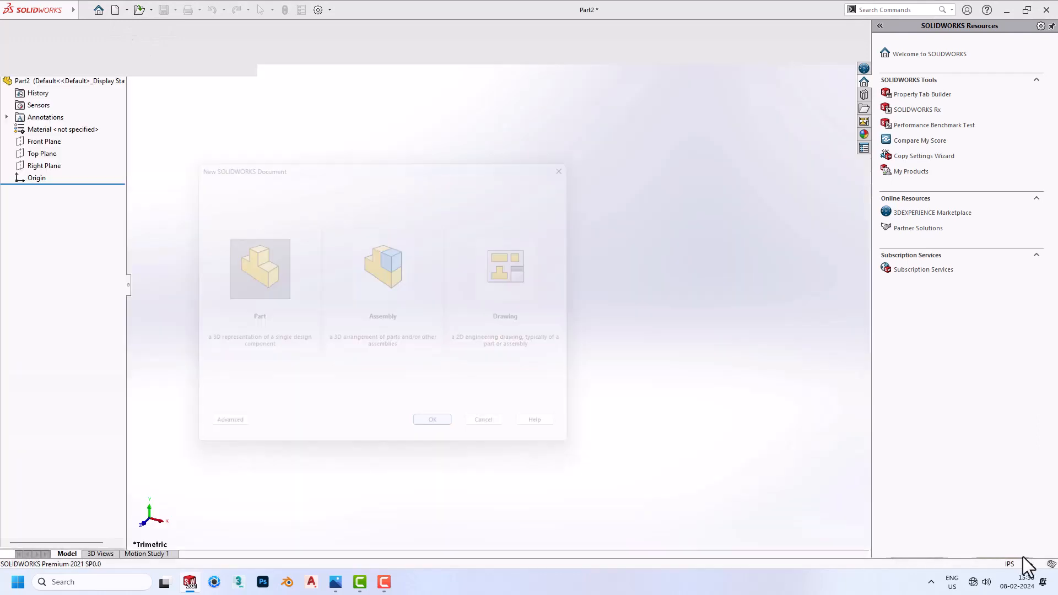
click(1014, 564)
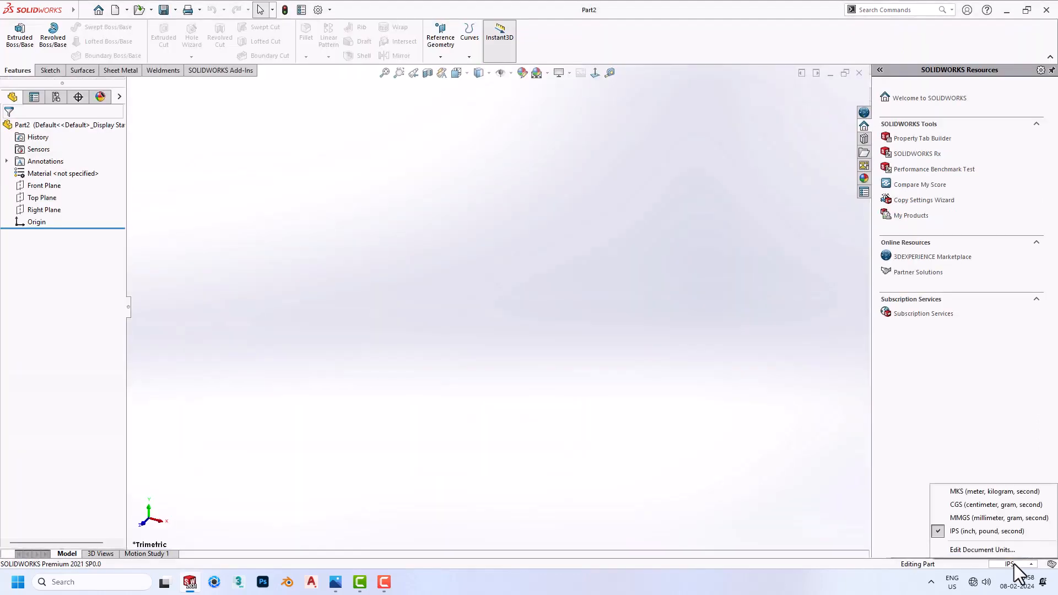
click(990, 506)
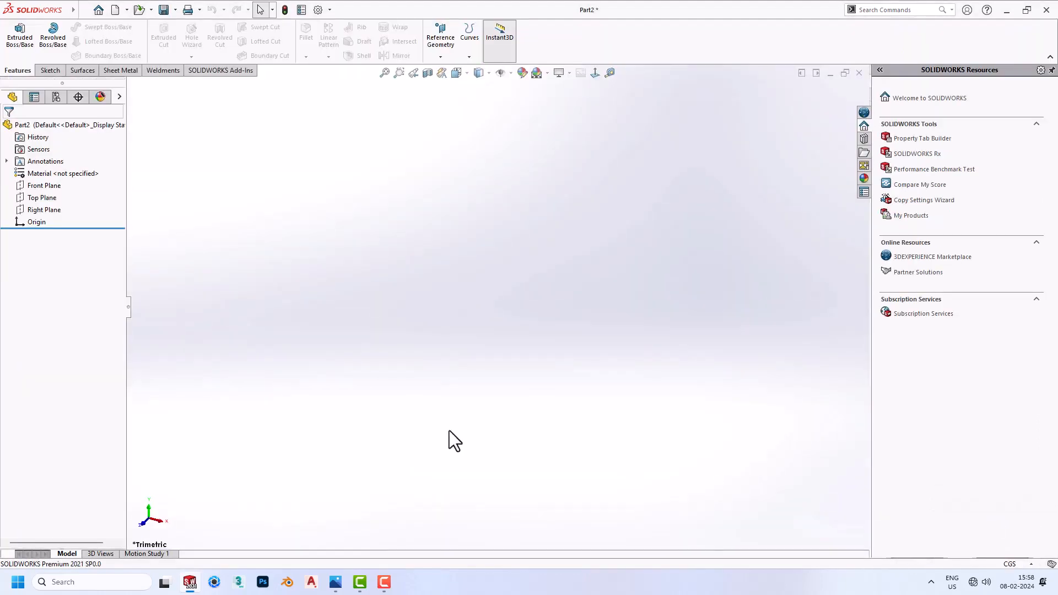
Start a sketch on the Front Plane and draw a center rectangle centred on the origin
click(38, 184)
click(89, 171)
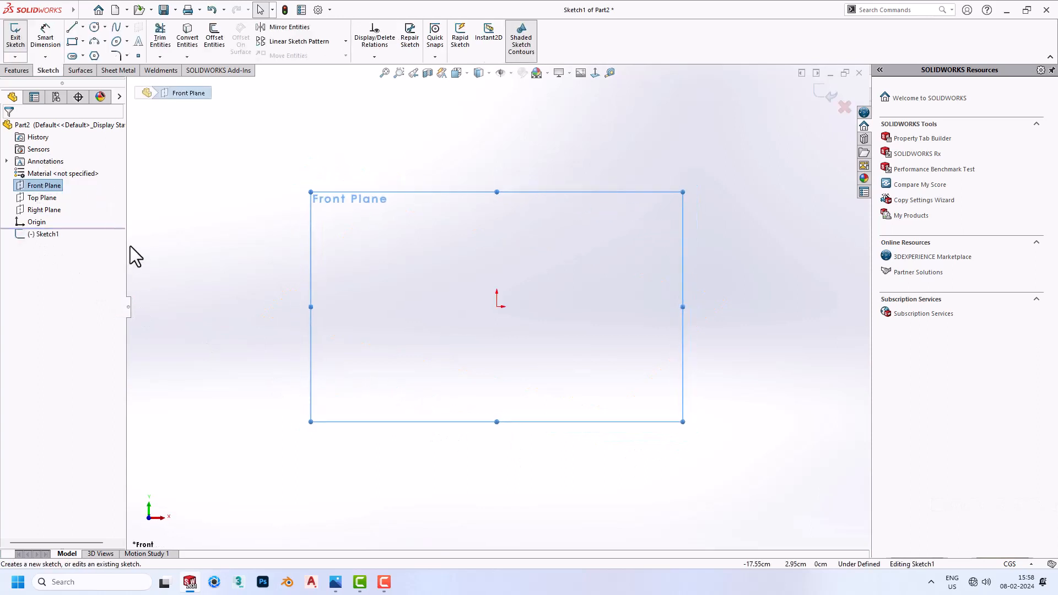
click(82, 41)
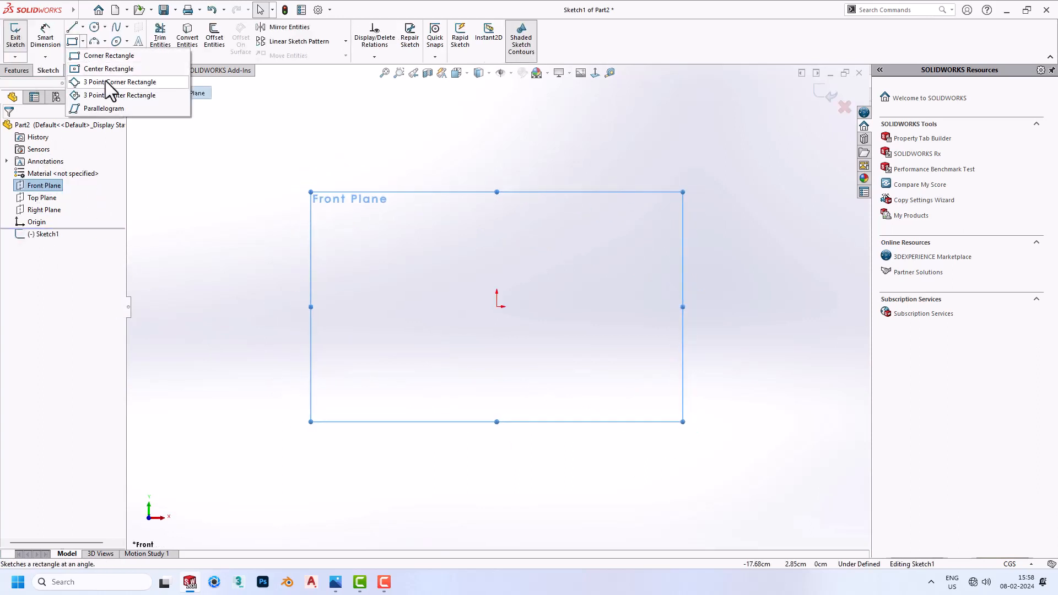
click(102, 66)
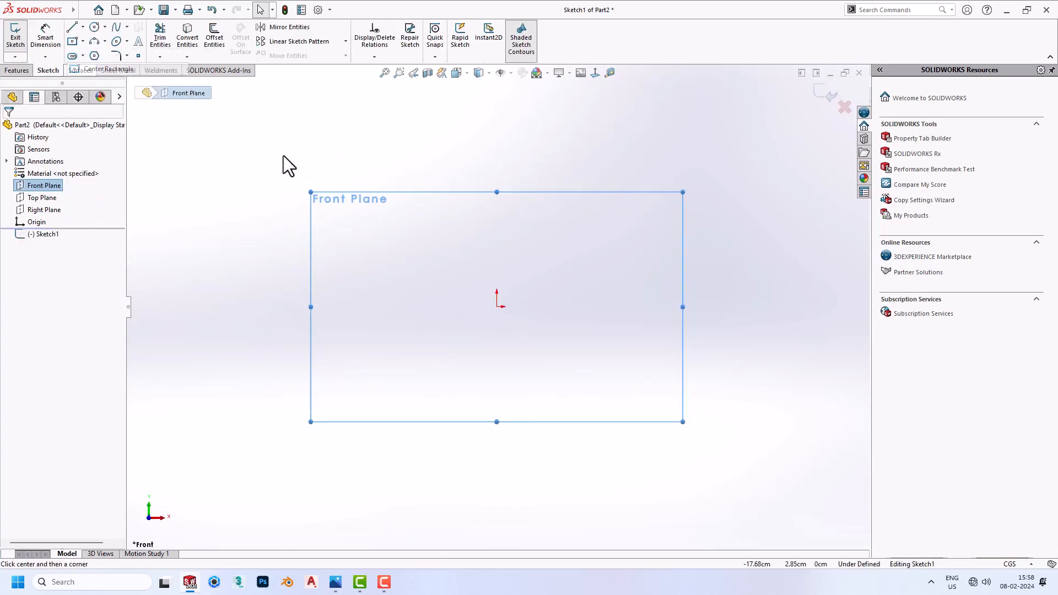
click(496, 307)
click(592, 364)
Dimension the rectangle to 40 cm wide and 45 cm high
right_drag(578, 259, 536, 203)
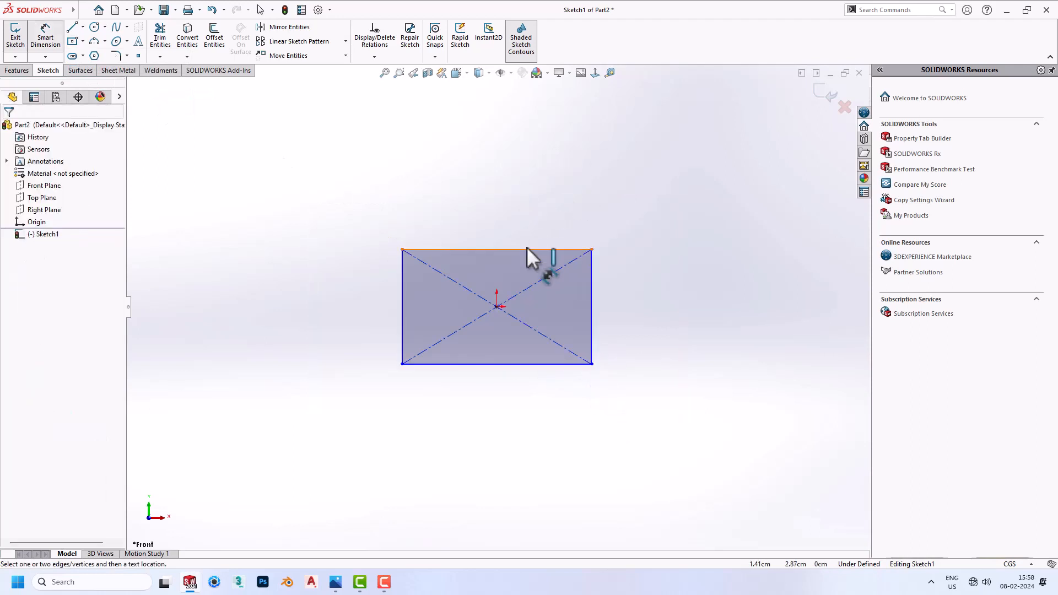
click(527, 249)
click(528, 220)
text(40)
key(Return)
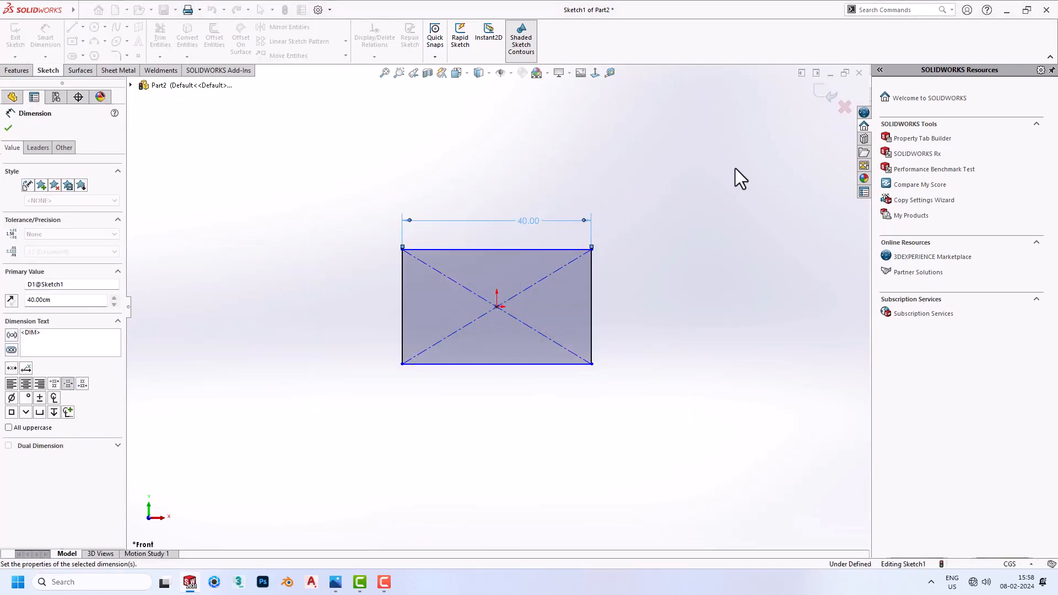
click(595, 300)
click(627, 307)
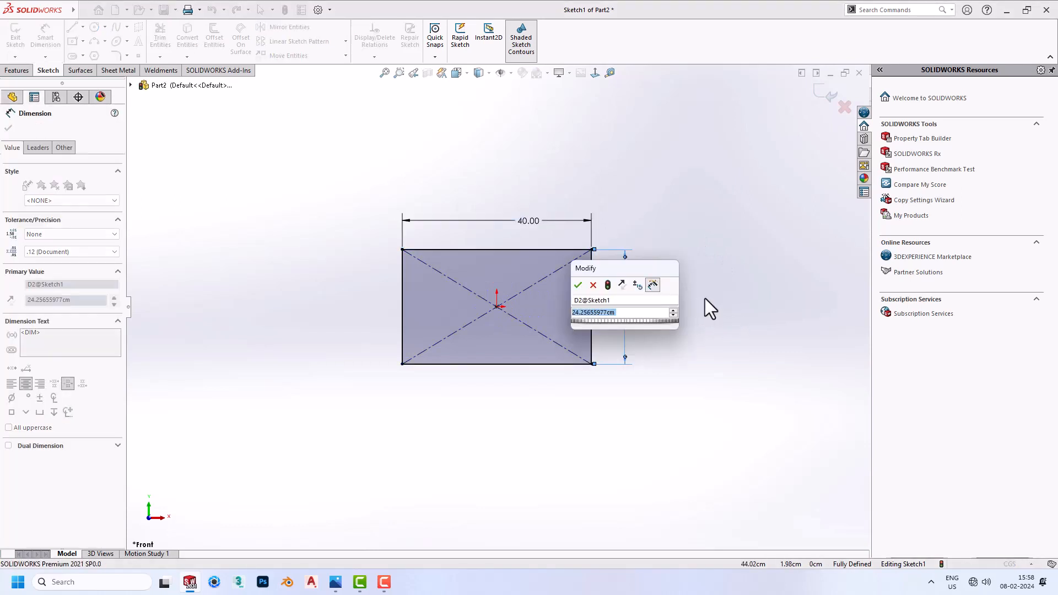
text(45)
key(Return)
key(Escape)
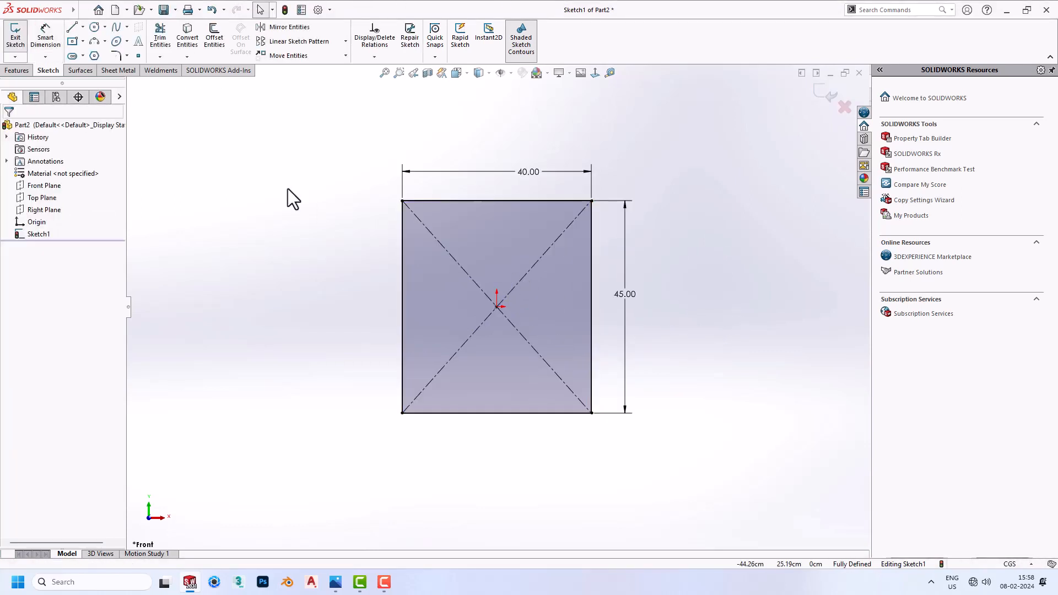
Offset the whole rectangle chain inward by 1.5 cm to form the frame's inner outline
click(214, 39)
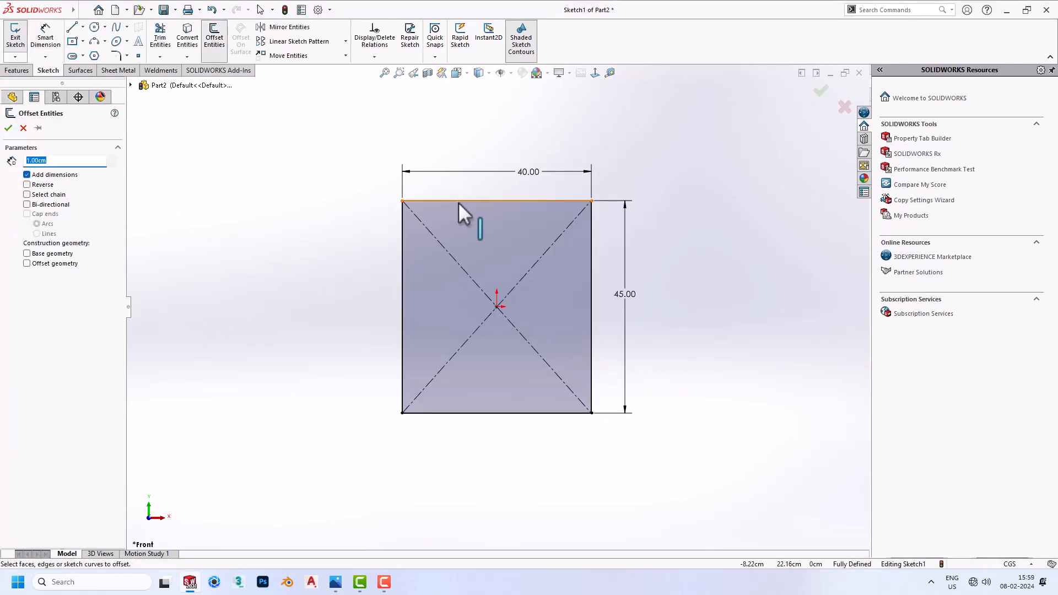
click(459, 202)
click(47, 196)
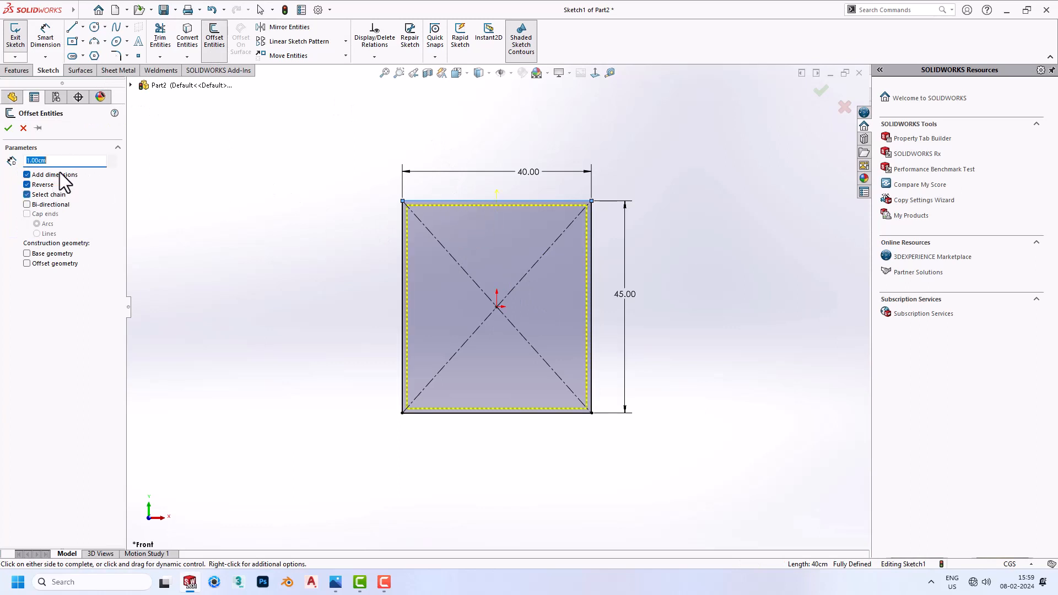
drag(65, 164, 3, 158)
text(1.5)
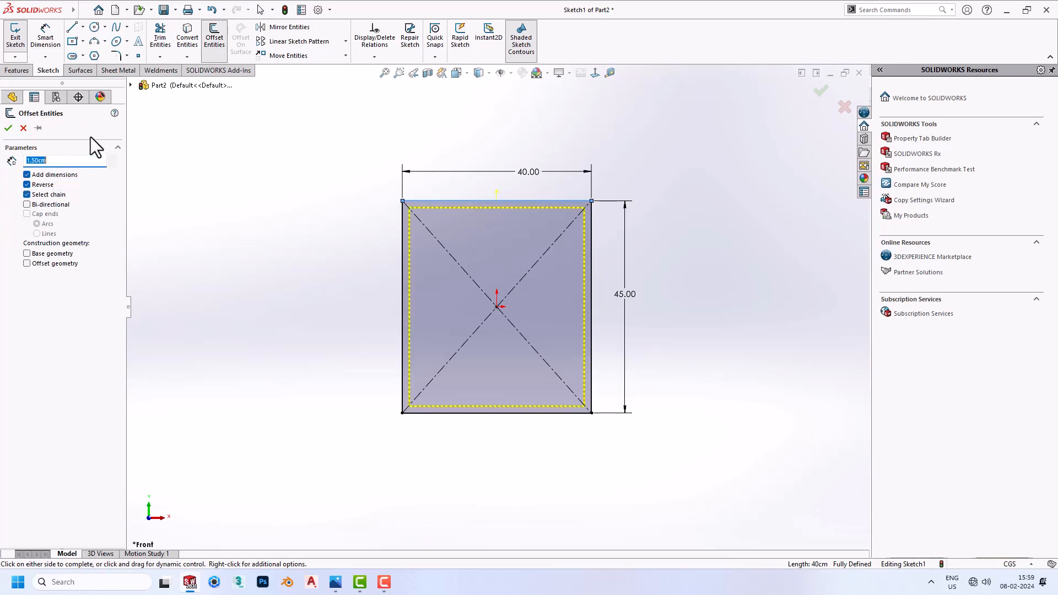
click(494, 255)
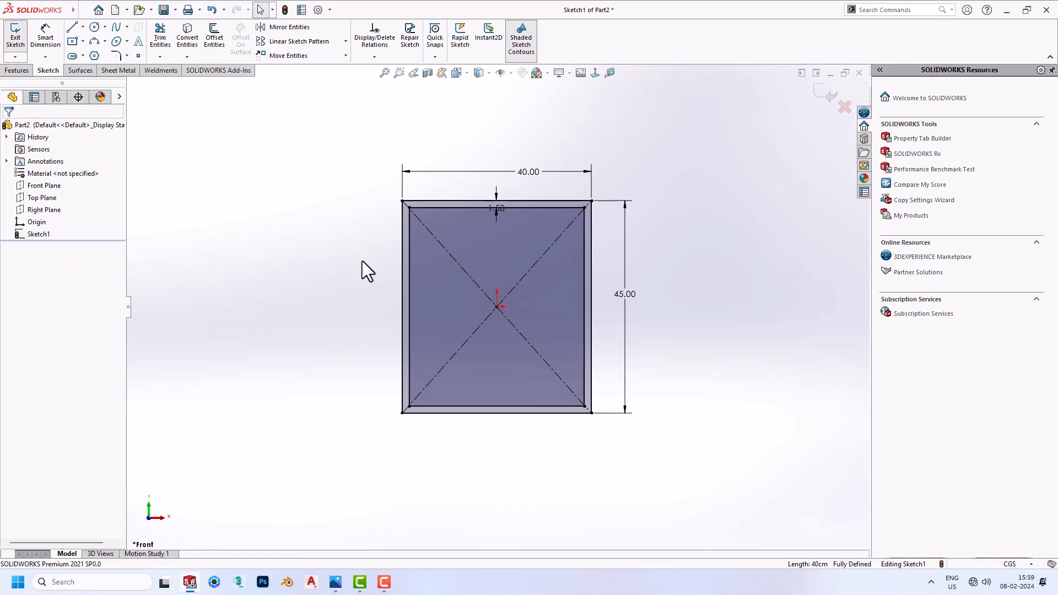
Extend both vertical lines of the inner outline up to the outer rectangle's top edge
right_drag(375, 254, 333, 313)
scroll(383, 207, down, 5)
drag(482, 239, 476, 179)
scroll(510, 308, up, 3)
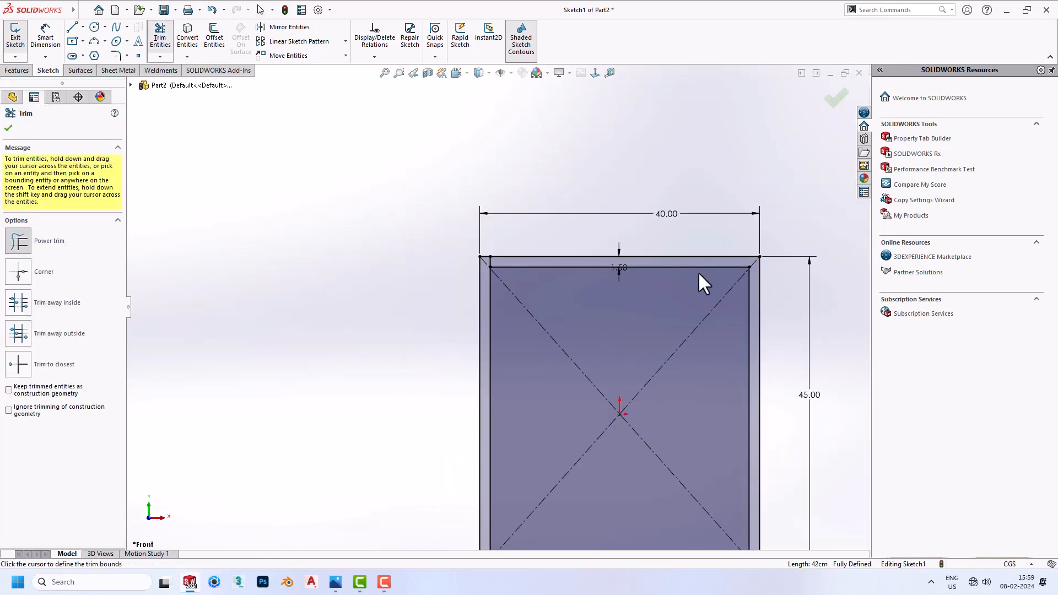
scroll(717, 287, down, 3)
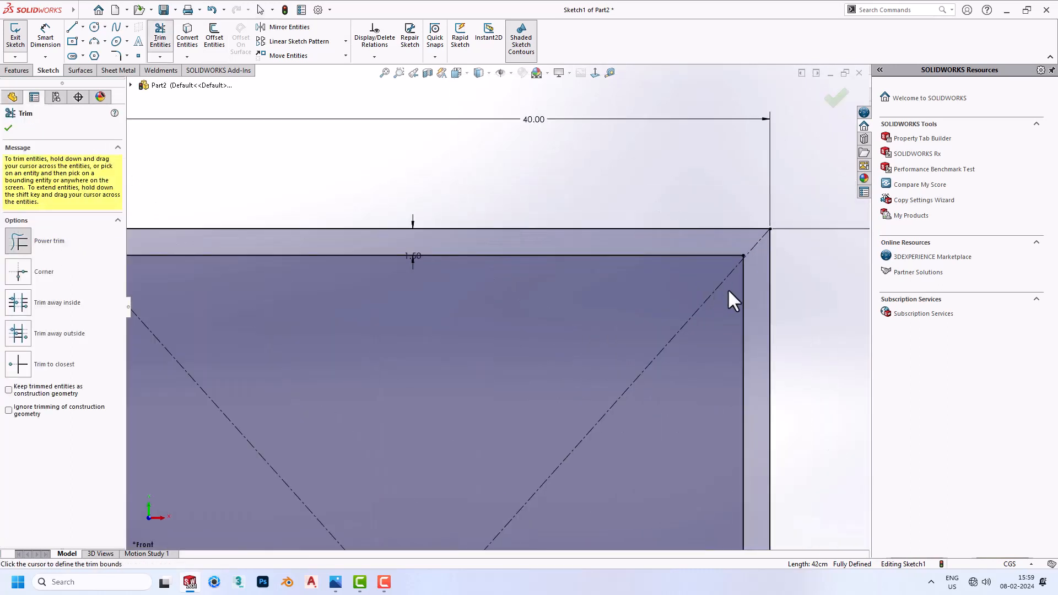
click(739, 230)
scroll(554, 242, up, 5)
click(9, 128)
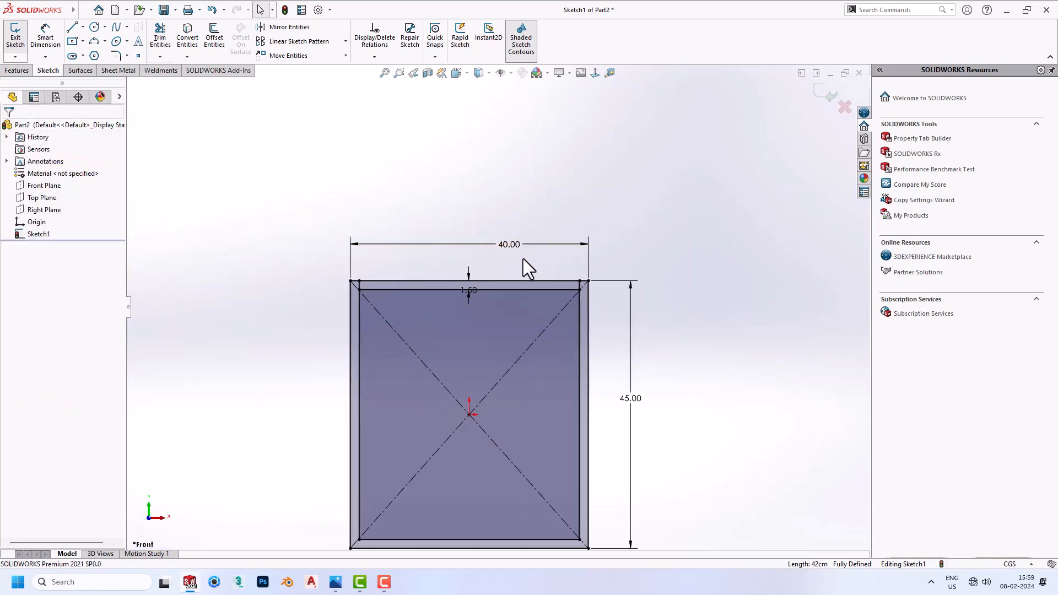
Extend the bottom line of the inner outline to the outer rectangle's right edge with Extend Entities
scroll(557, 267, up, 2)
scroll(584, 425, down, 3)
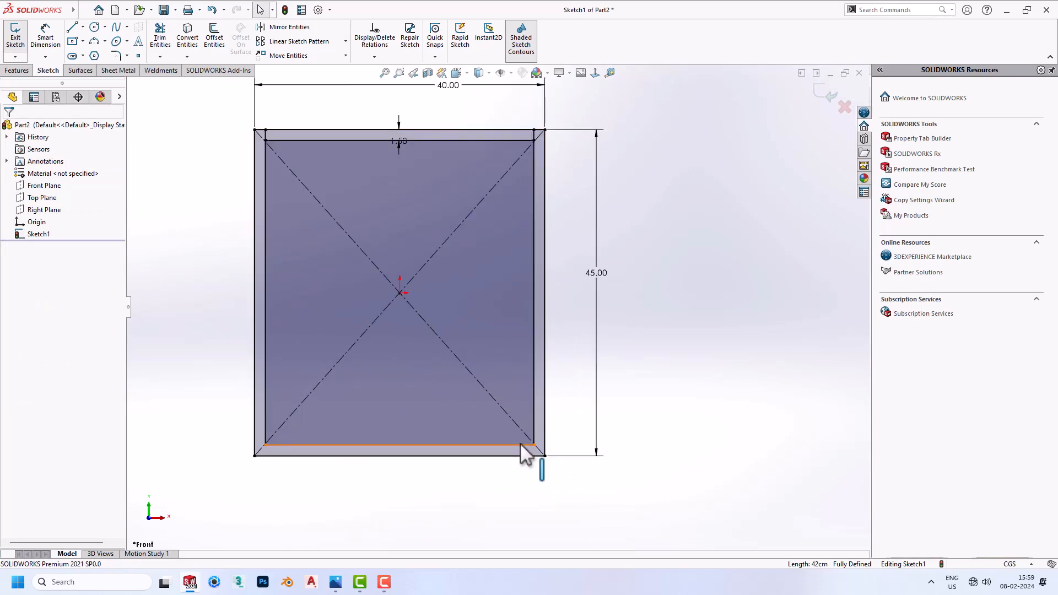
click(161, 62)
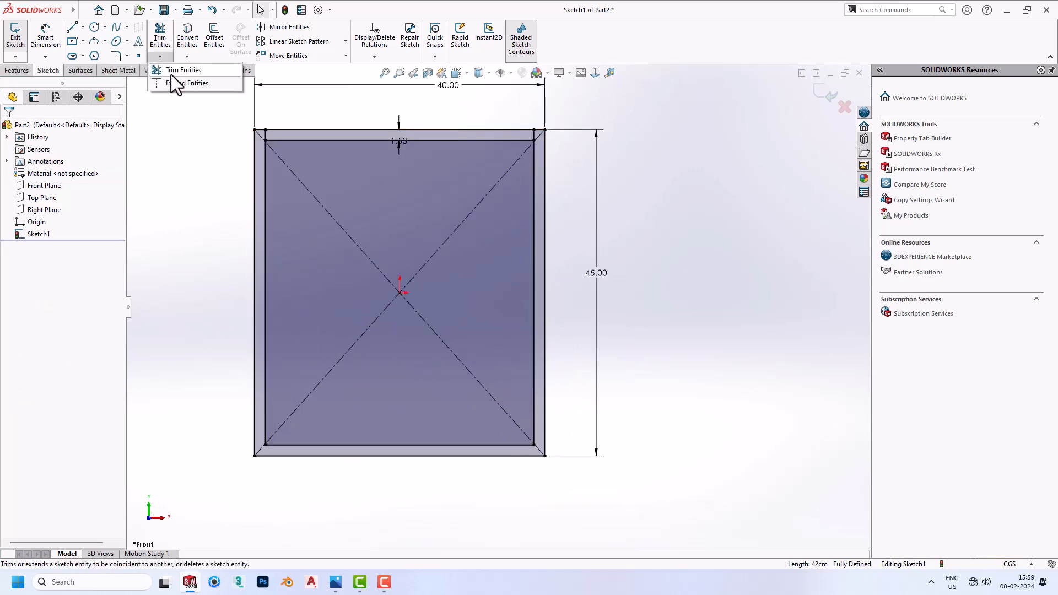
click(171, 83)
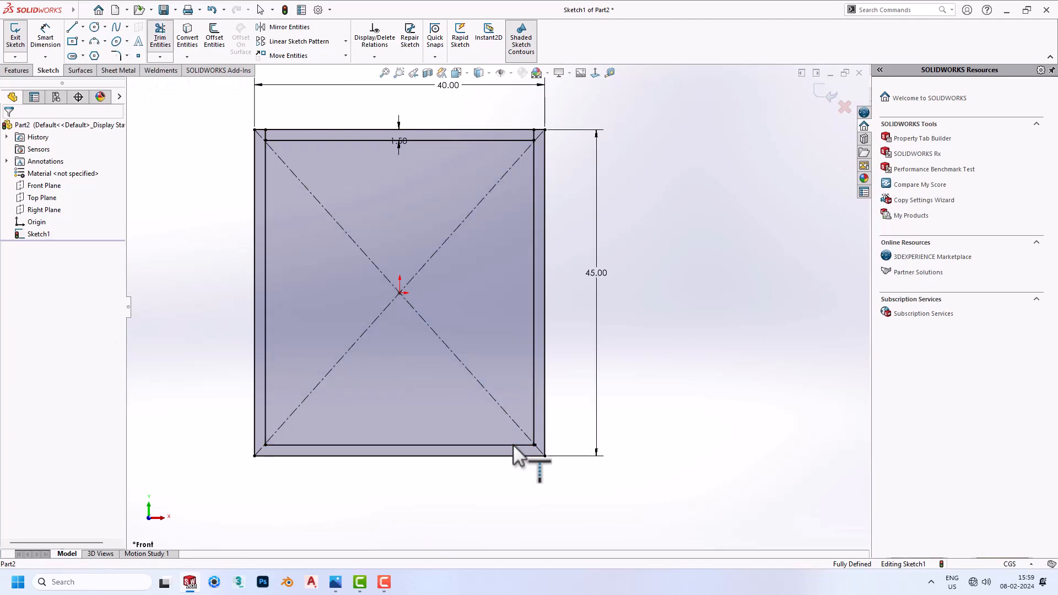
scroll(532, 448, down, 5)
scroll(516, 400, down, 2)
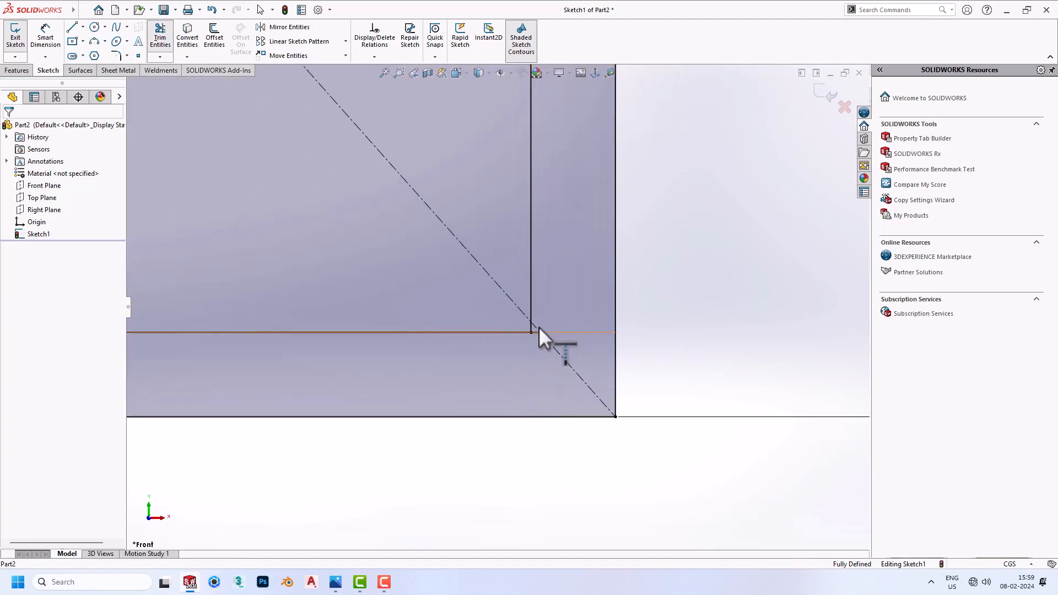
click(536, 331)
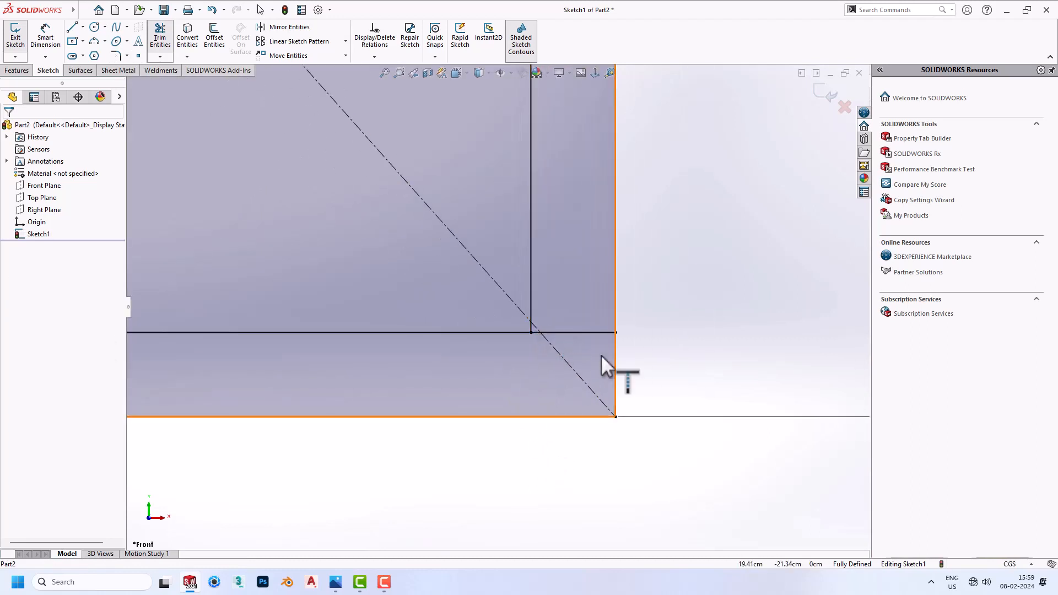
Extend the inner outline's bottom line to the outer rectangle's left edge and finish extending
scroll(519, 364, up, 5)
scroll(287, 314, down, 5)
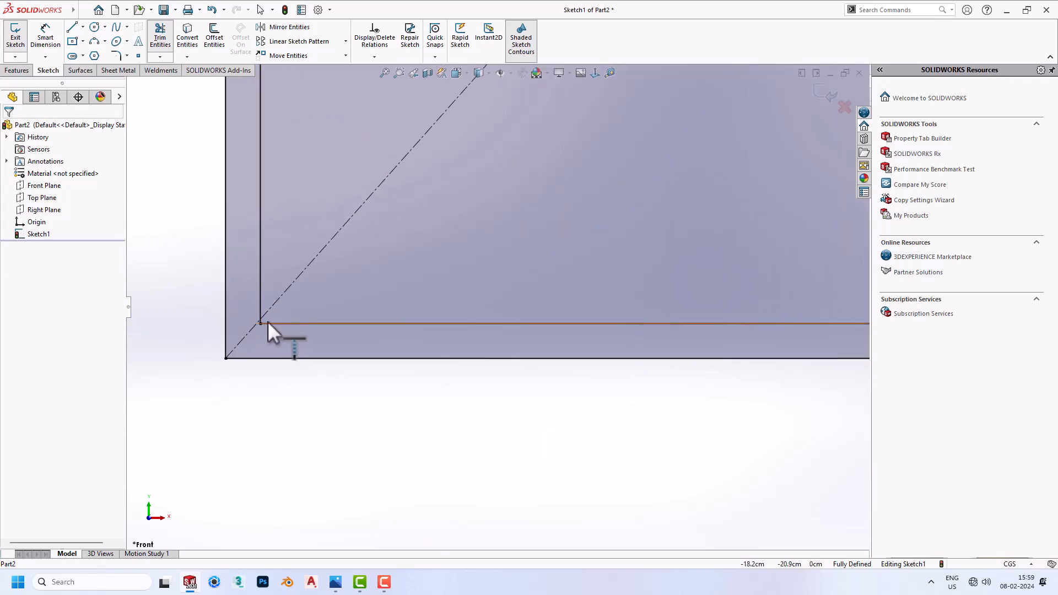
scroll(260, 325, down, 3)
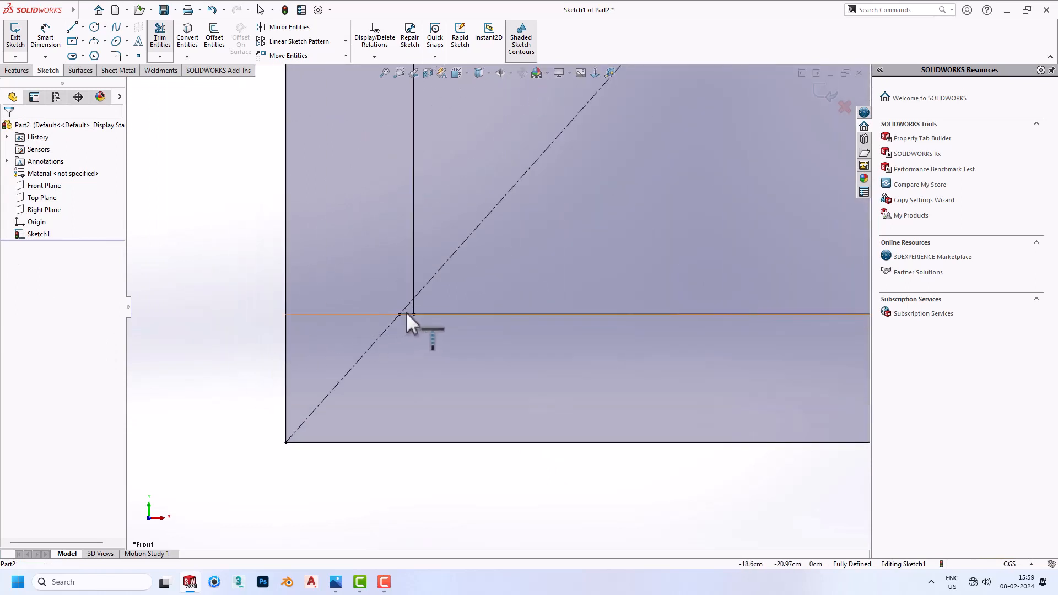
click(405, 312)
scroll(428, 325, up, 3)
scroll(550, 230, up, 4)
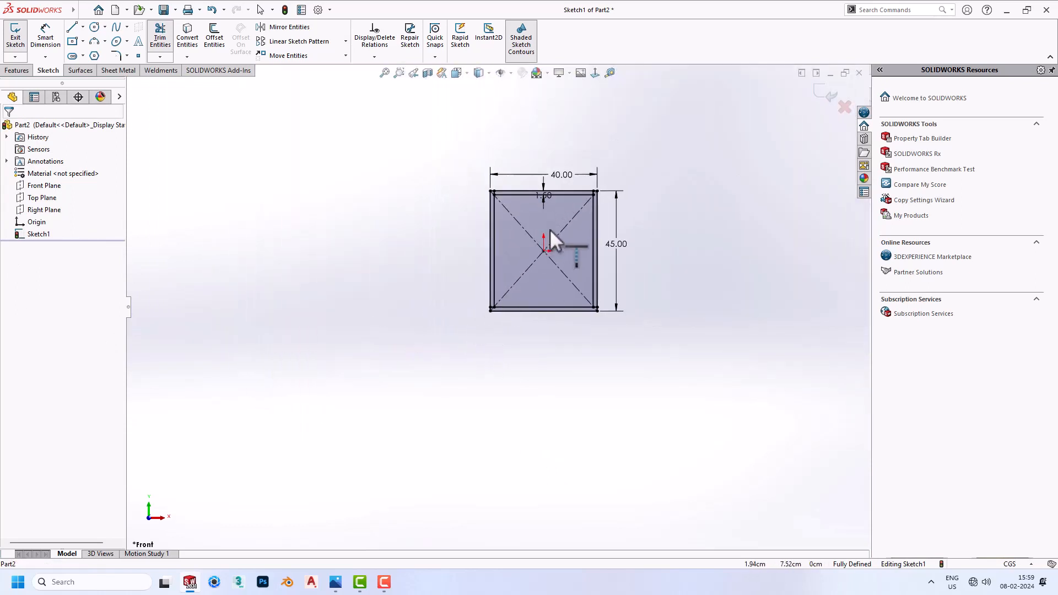
scroll(550, 228, down, 2)
key(Escape)
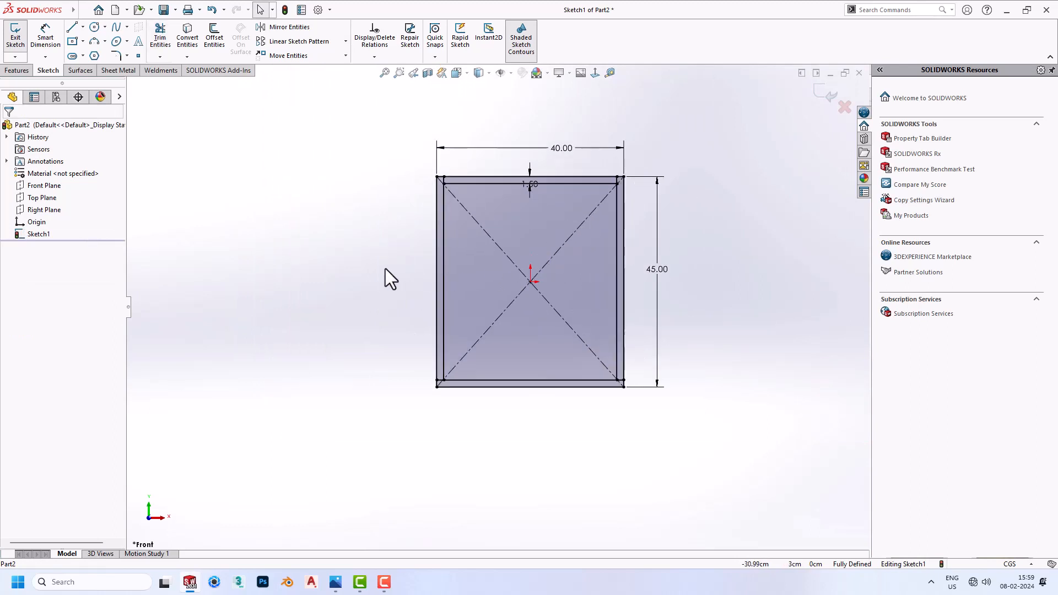
click(73, 42)
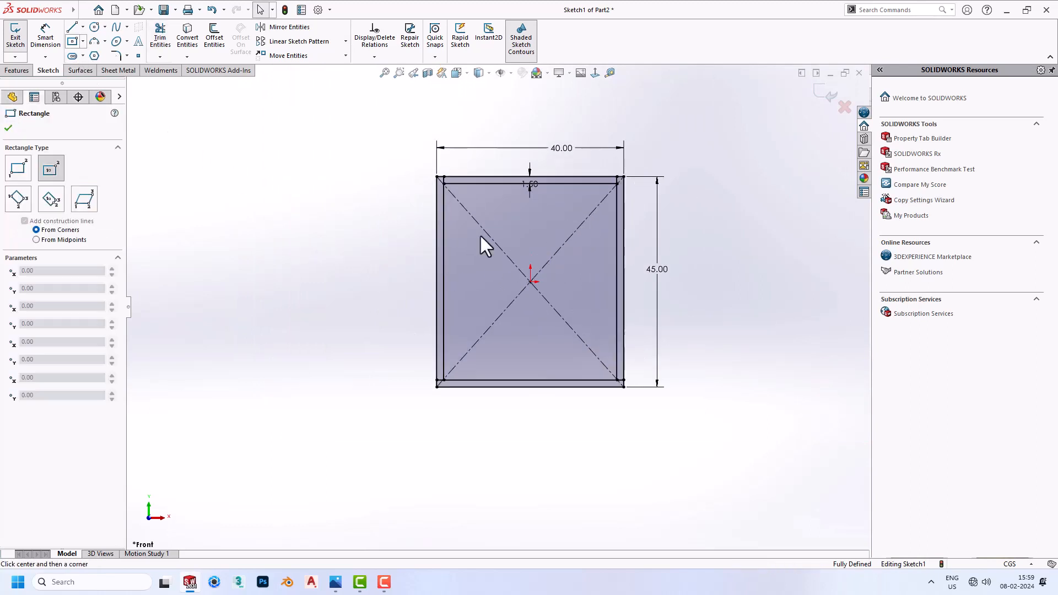
scroll(538, 353, down, 2)
click(421, 339)
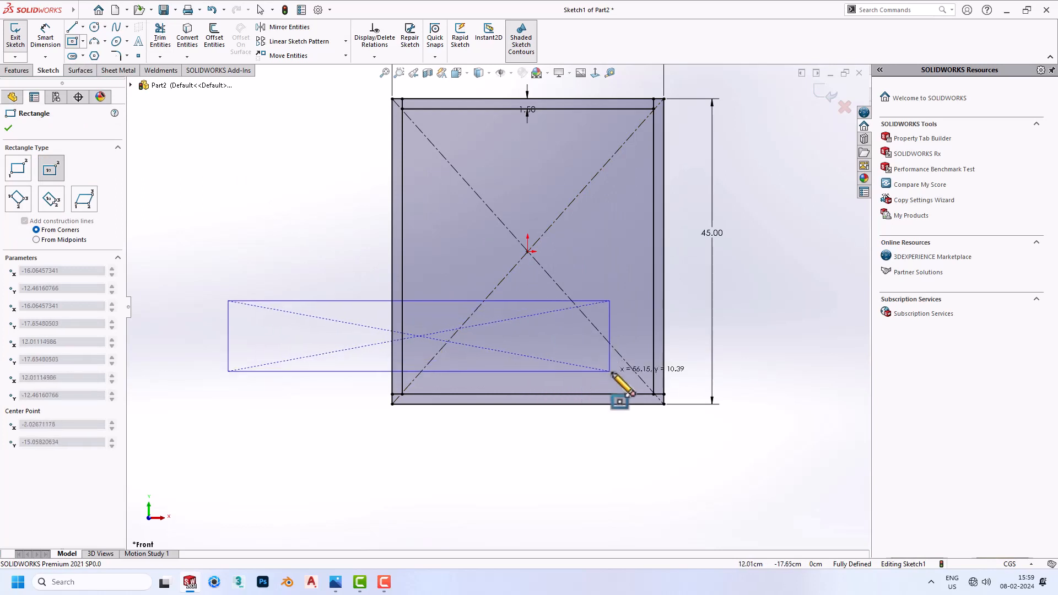
key(Escape)
Draw a corner rectangle in the lower part of the frame, about 1.6 cm above the inner bottom line and about 3.2 cm from the inner right line
click(83, 41)
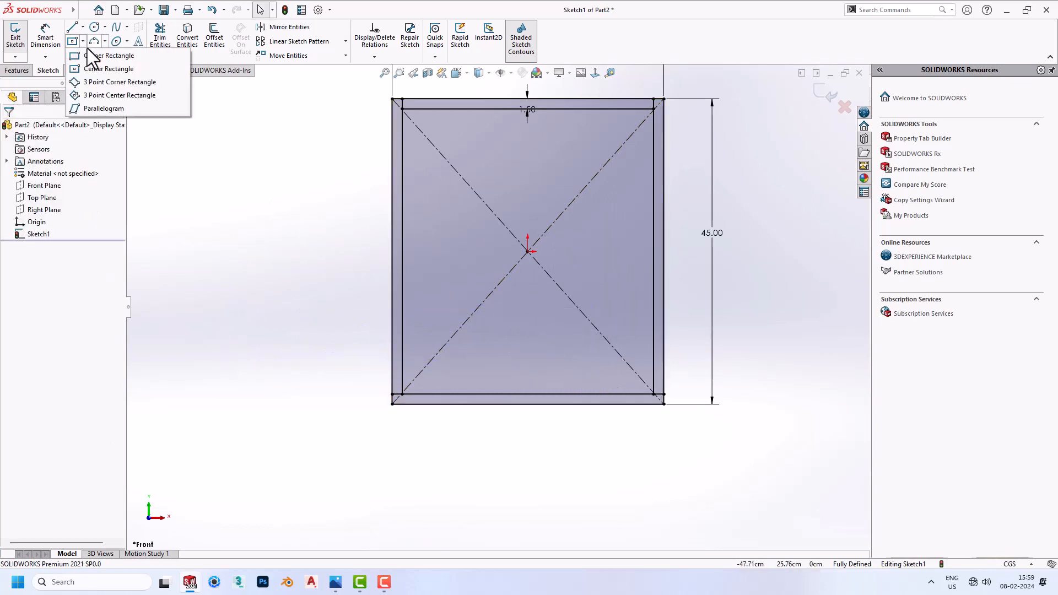
click(95, 51)
drag(421, 315, 632, 383)
key(Escape)
Dimension the gap between the new rectangle's bottom edge and the frame's inner bottom line to 1/8 in
right_drag(625, 440, 589, 372)
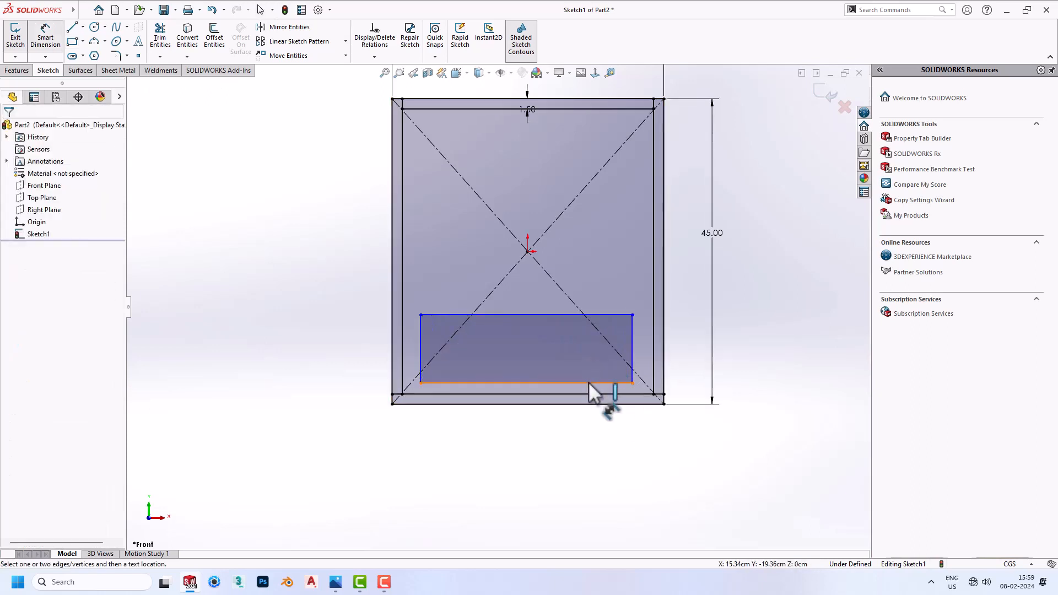
click(589, 382)
click(589, 394)
click(589, 408)
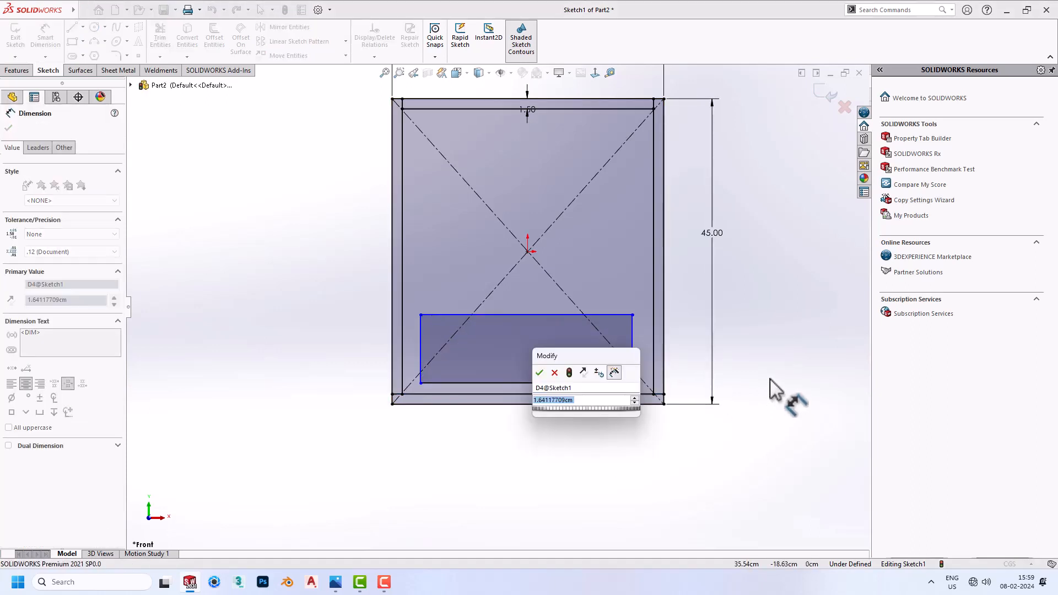
text(1/8in)
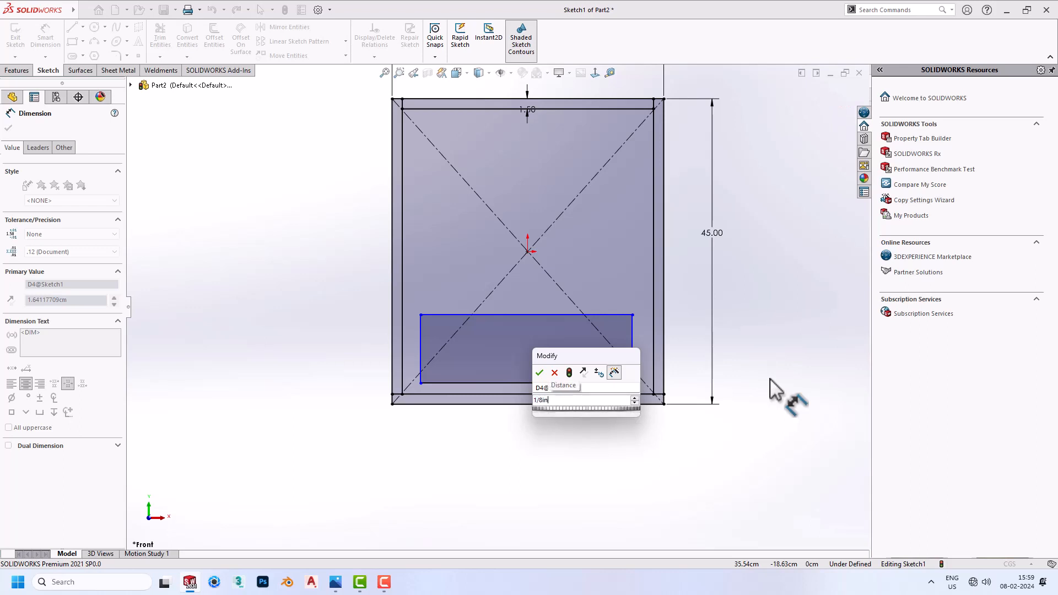
key(Return)
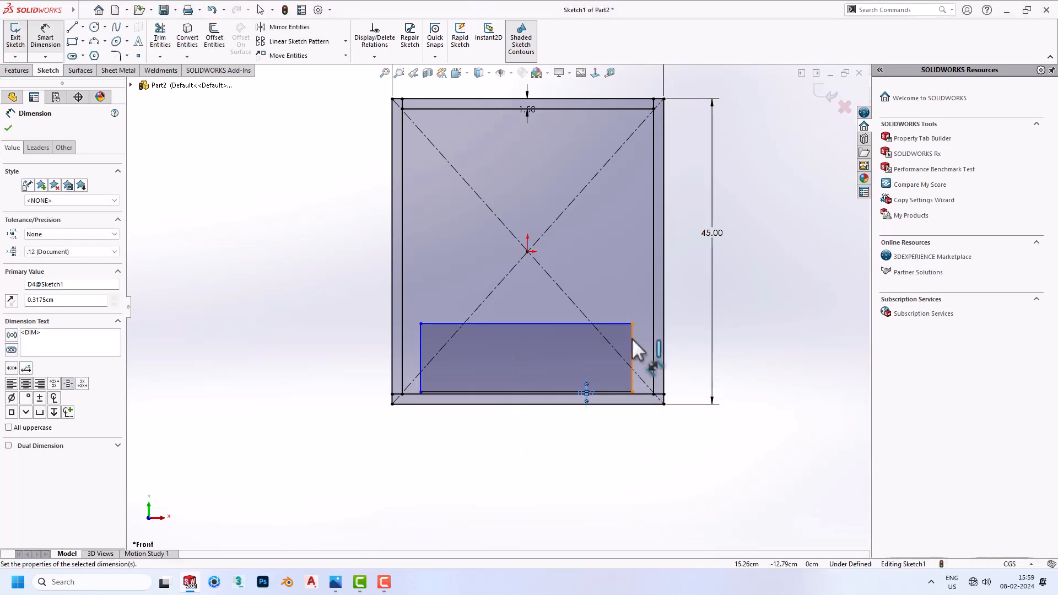
Dimension the gap between the lower rectangle's right edge and the frame's inner right line to 1/8 in
click(653, 339)
click(647, 341)
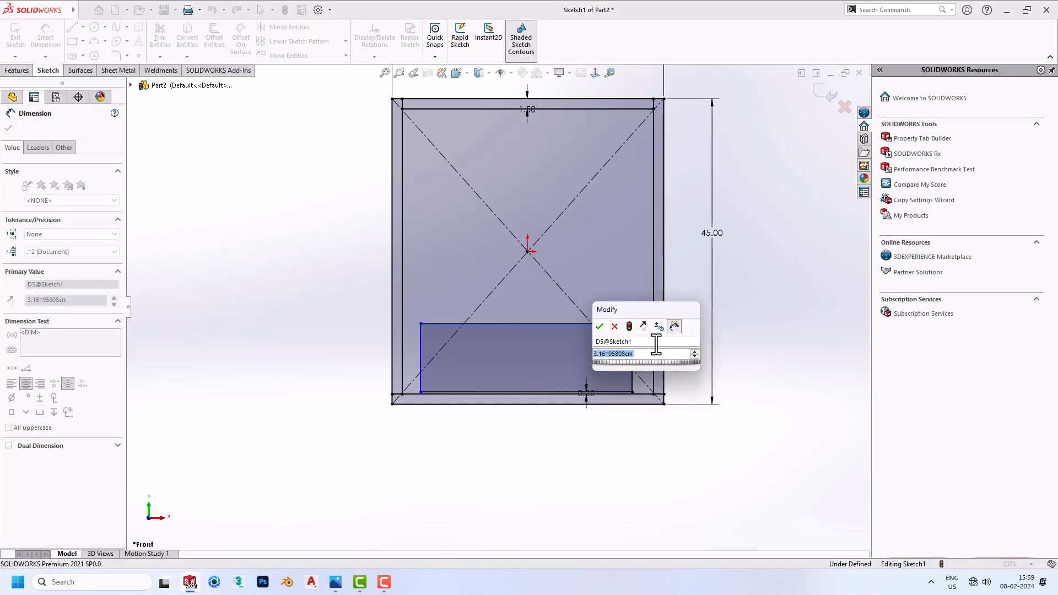
text(1/8in)
key(Return)
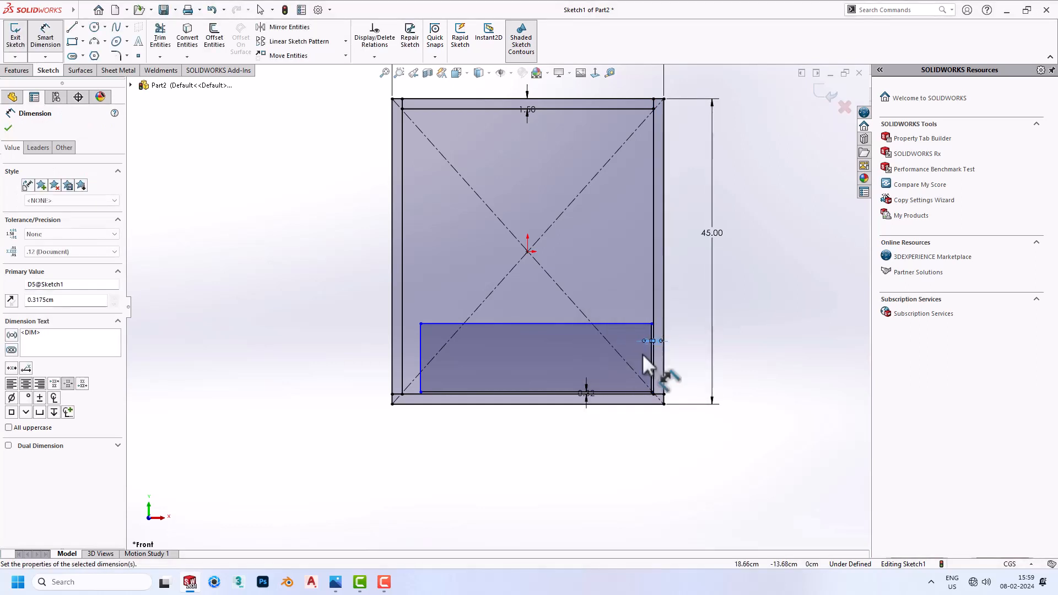
Dimension the gap between the lower rectangle's left edge and the frame's inner left line to 1/8 in
click(404, 350)
click(410, 349)
click(410, 349)
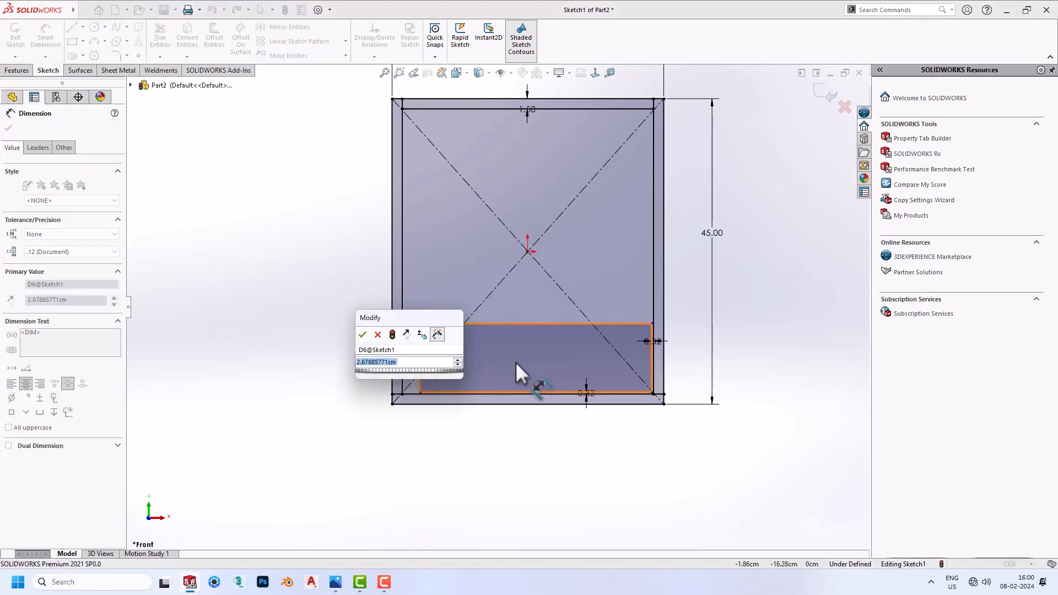
text(1/8in)
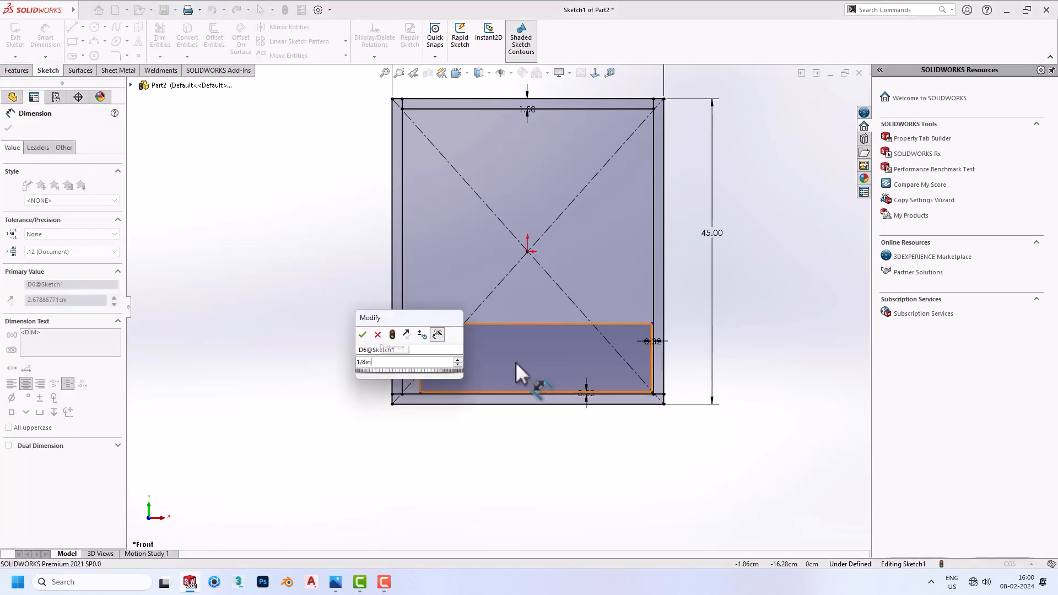
key(Return)
Dimension the lower rectangle's height to 12 cm and finish dimensioning
click(511, 323)
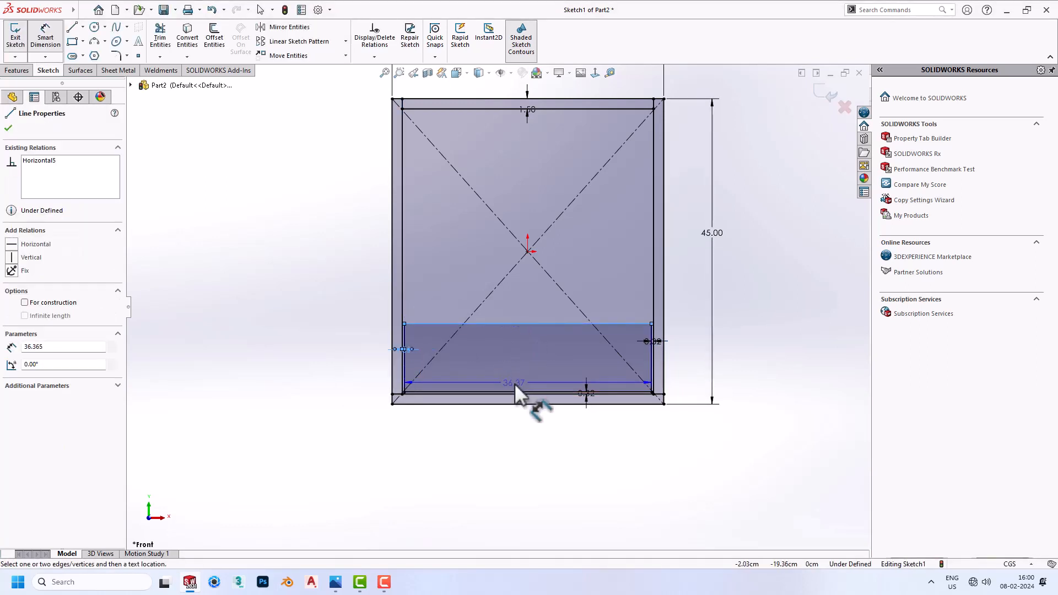
click(516, 390)
click(518, 370)
text(12)
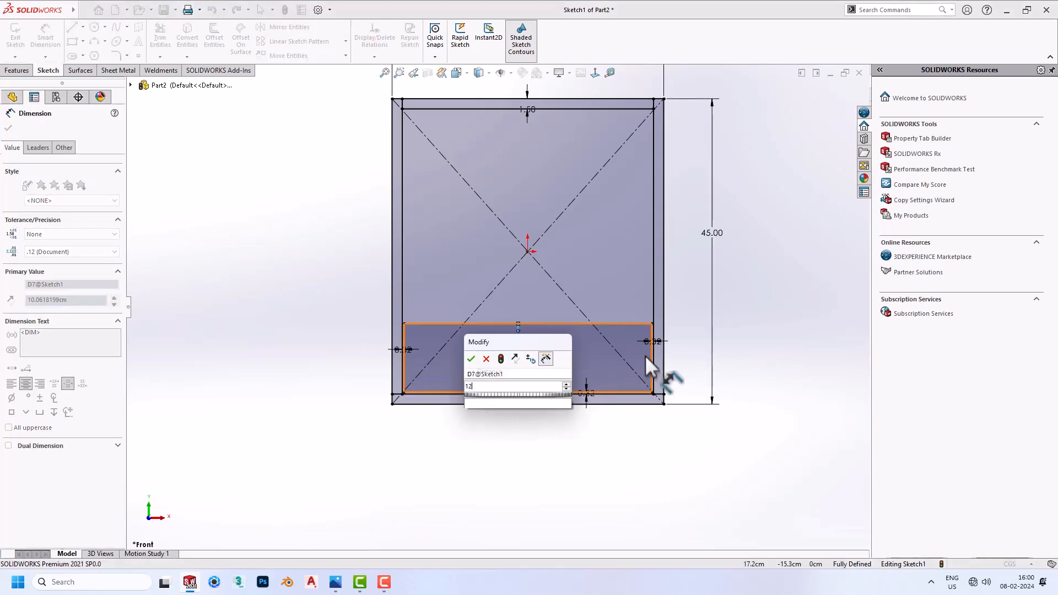
key(Return)
key(Escape)
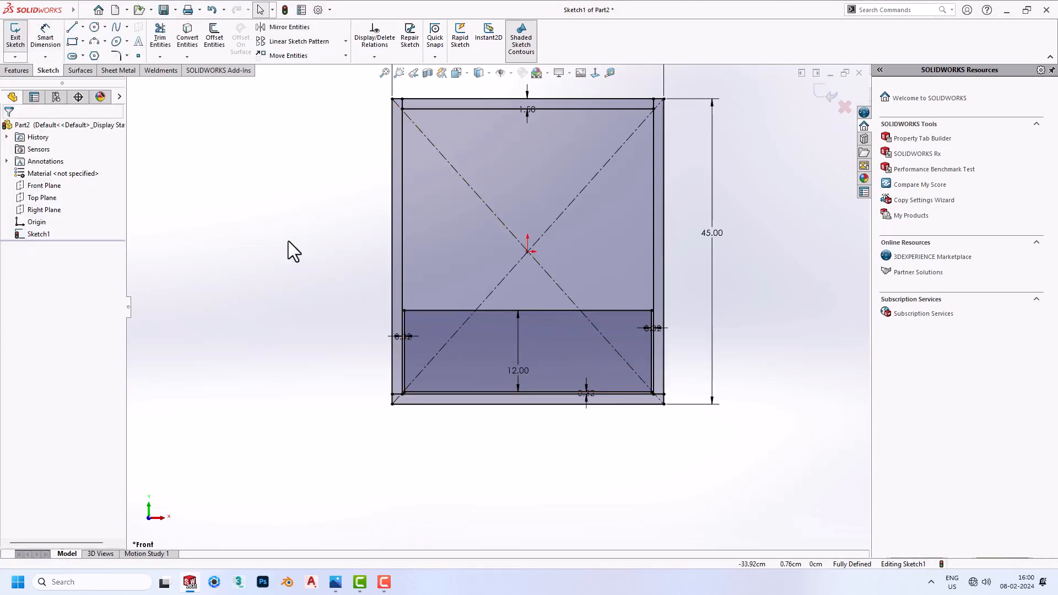
Draw a horizontal centerline about 37 cm long between the frame's inner side lines, about 1.7 cm above the lower rectangle
click(82, 26)
click(99, 54)
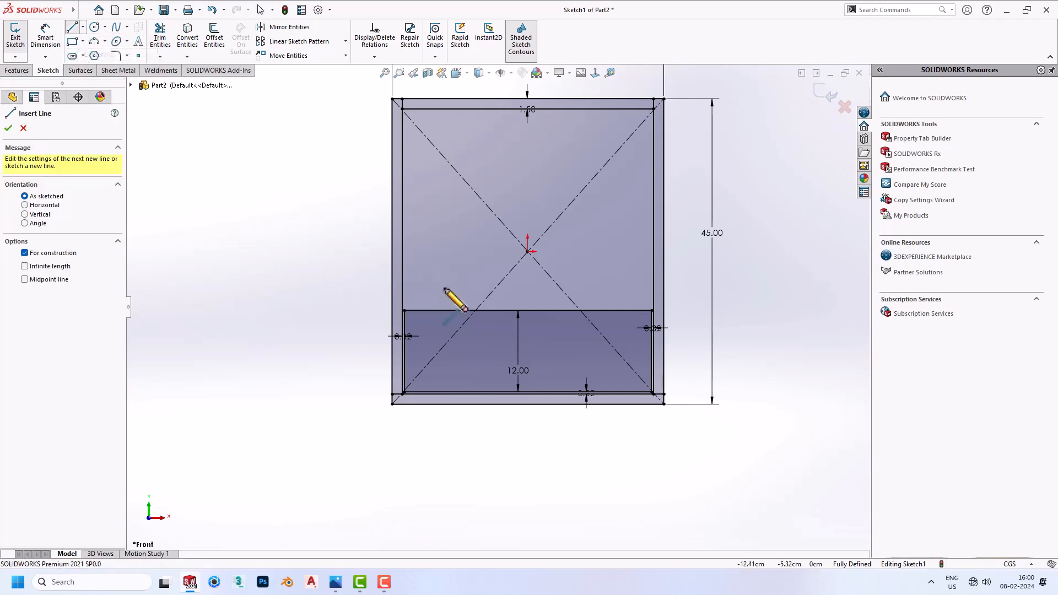
click(402, 299)
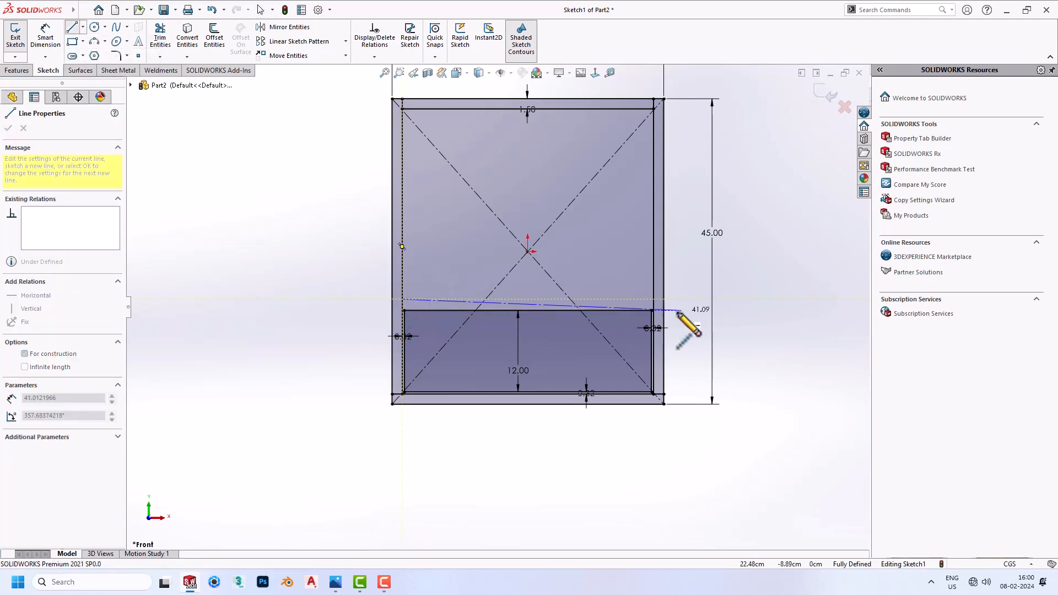
click(654, 299)
key(Escape)
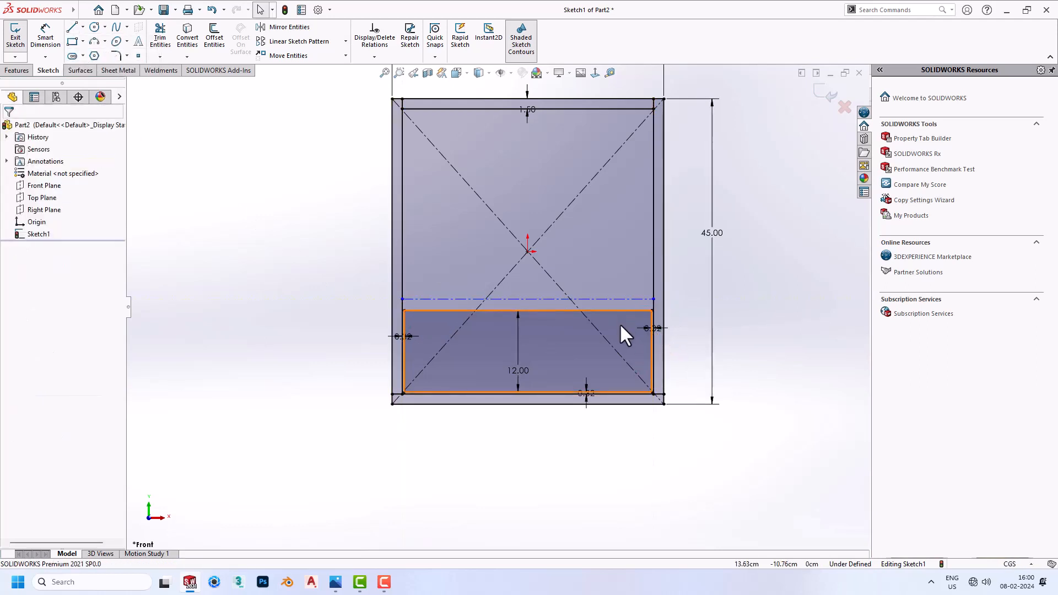
click(632, 301)
key(Escape)
Dimension the gap between the centerline and the lower rectangle's top edge to 1/16 in and finish dimensioning
right_drag(340, 276, 484, 273)
click(498, 300)
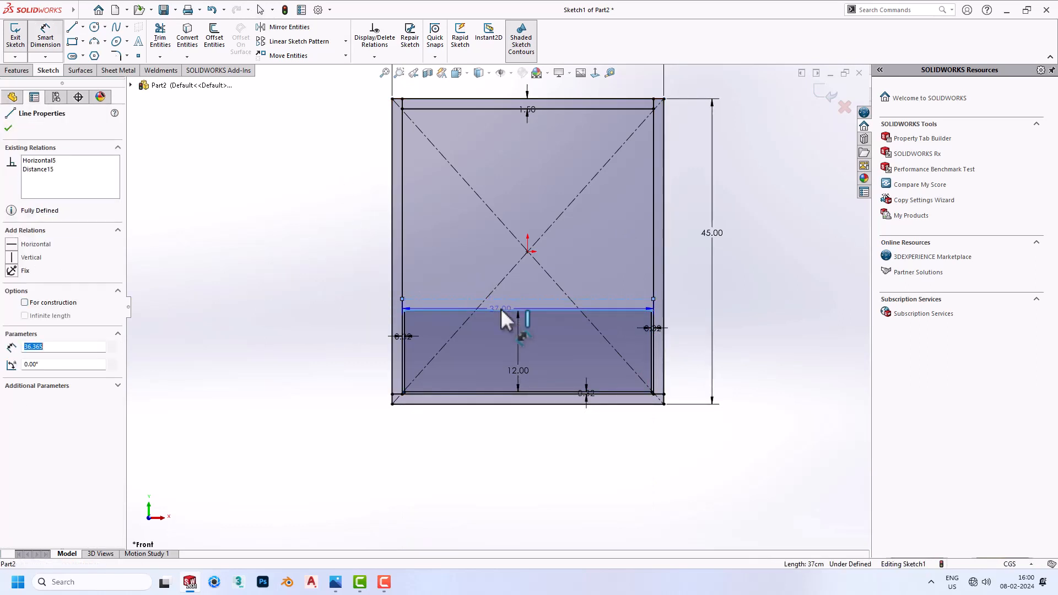
click(501, 310)
click(501, 306)
text(1)
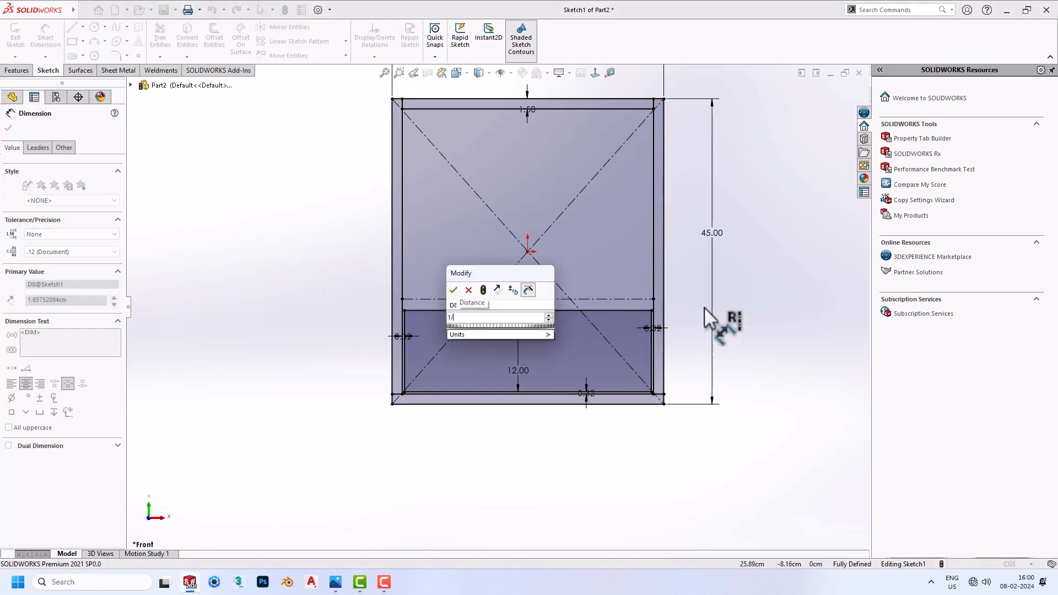
text(/16in)
key(Return)
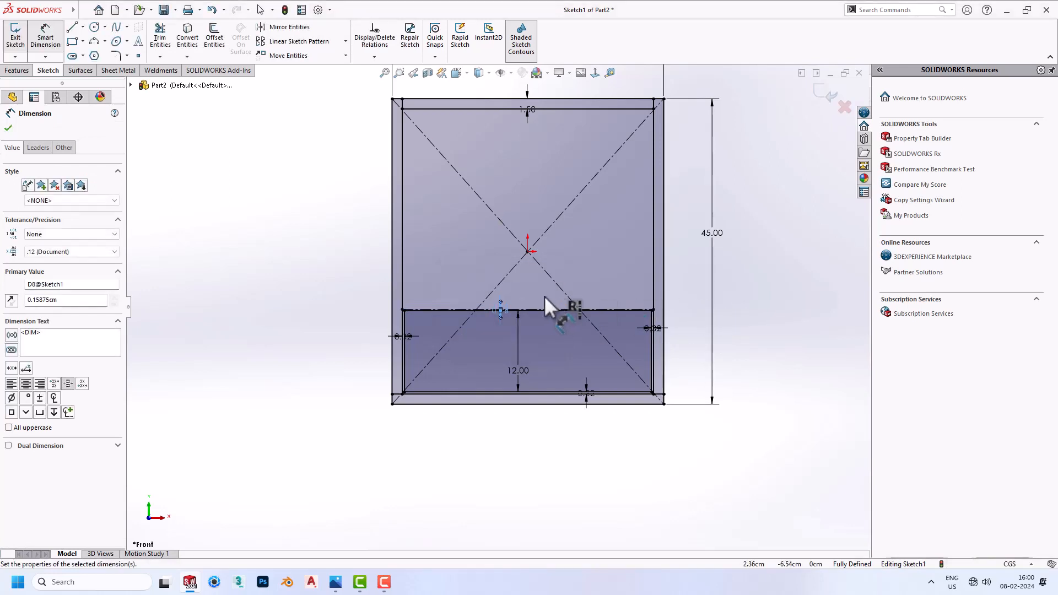
scroll(544, 296, up, 3)
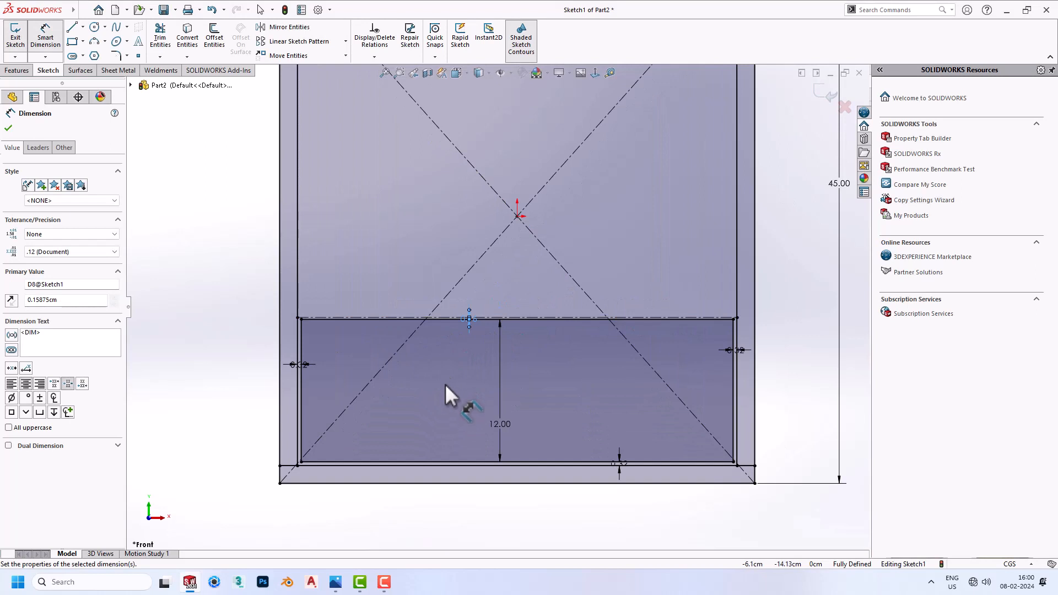
key(Escape)
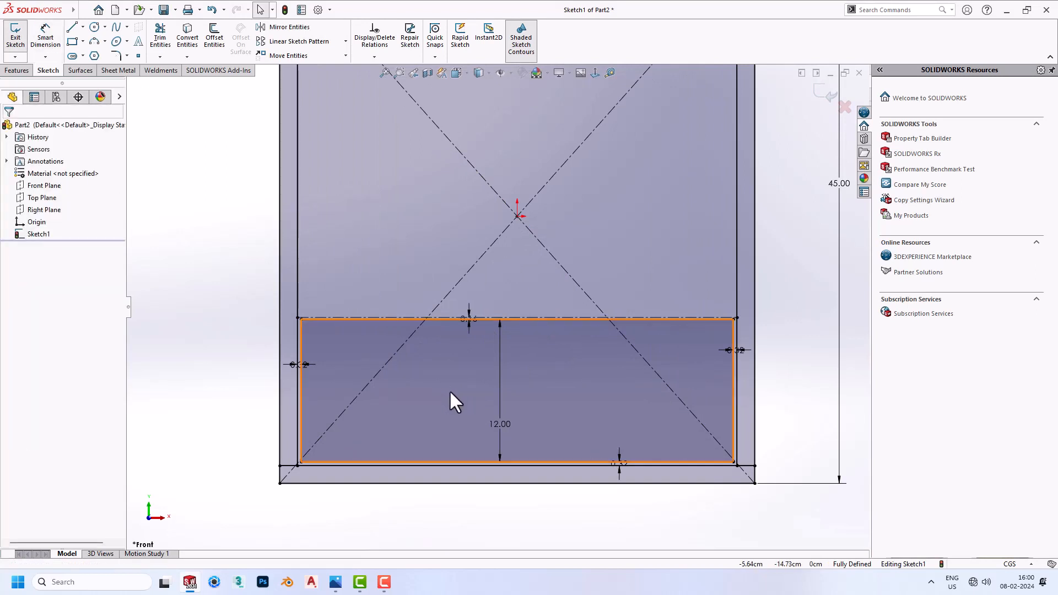
Mirror the 12 cm high rectangle's four lines about the horizontal centerline, keeping the original
click(449, 390)
click(276, 26)
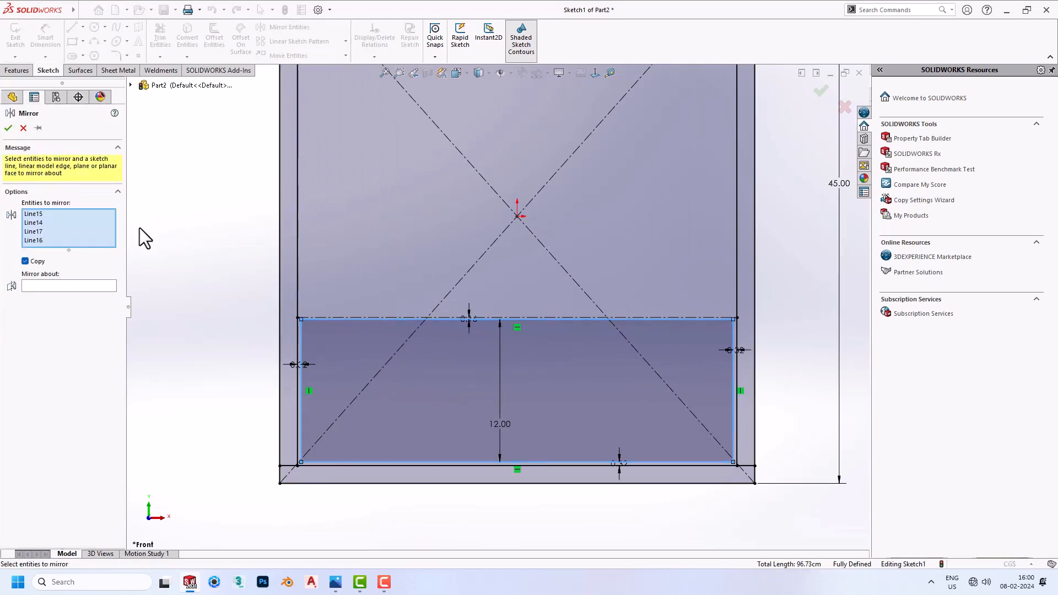
click(97, 286)
click(323, 318)
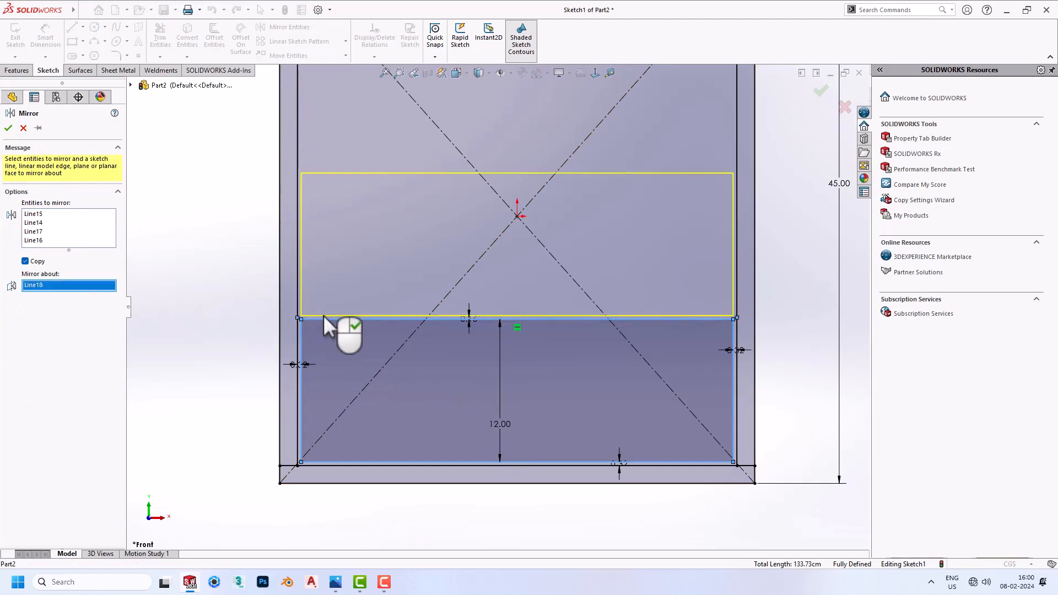
click(8, 128)
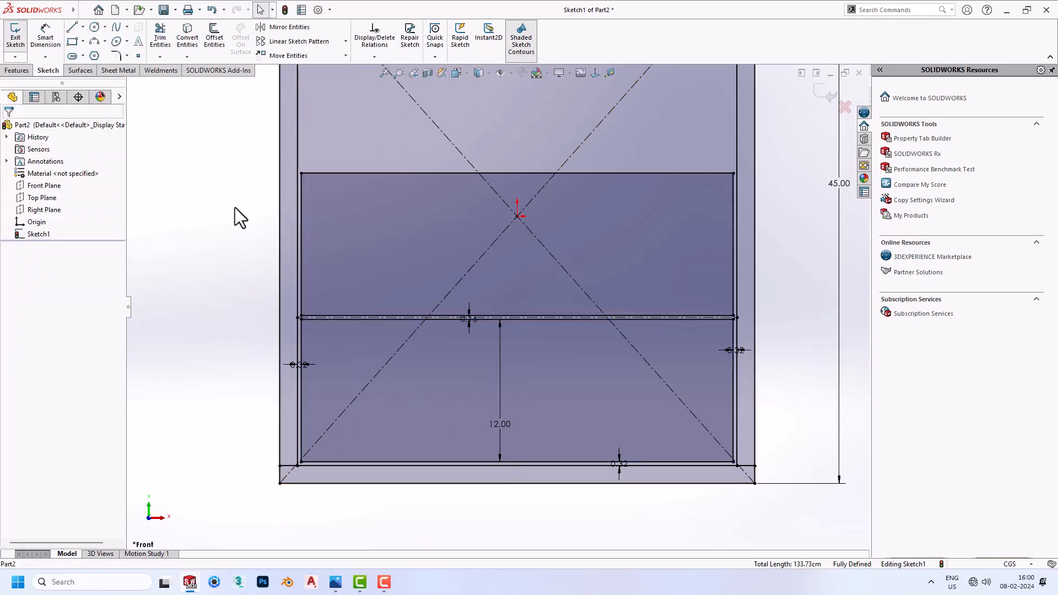
Draw a thin corner rectangle about 1.2 cm high between the frame's inner side lines, about 0.9 cm above the mirrored rectangle
key(z)
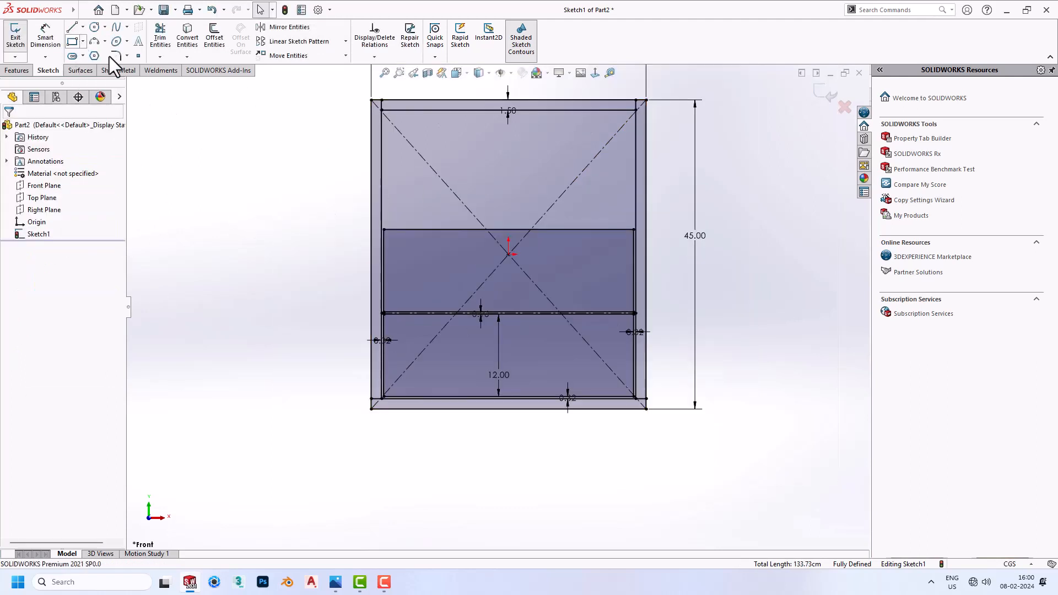
click(72, 42)
click(381, 216)
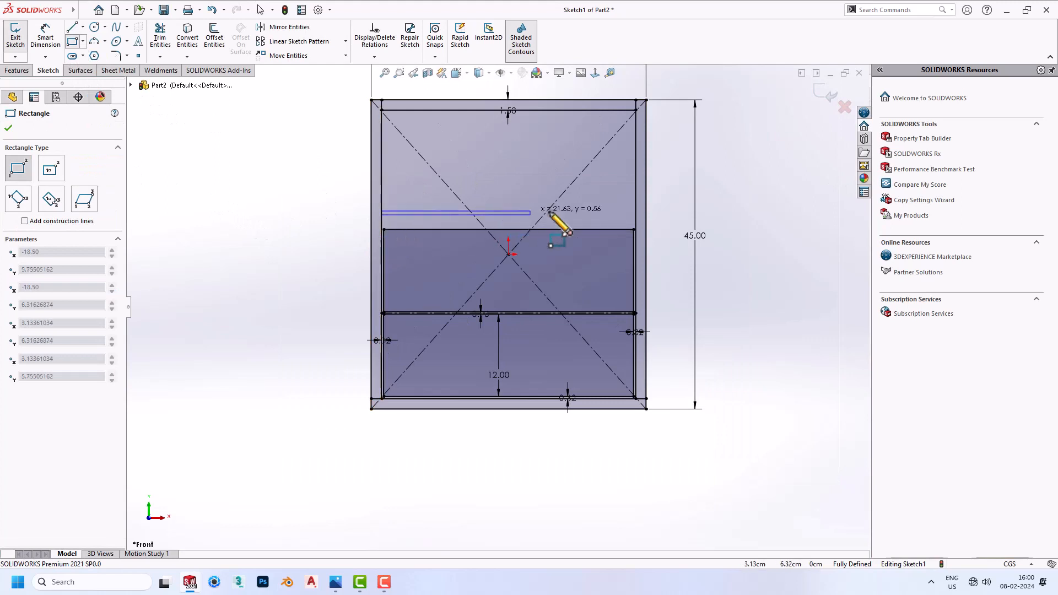
click(636, 223)
Dimension the thin rectangle's height to 1.5 cm
right_drag(719, 263, 713, 175)
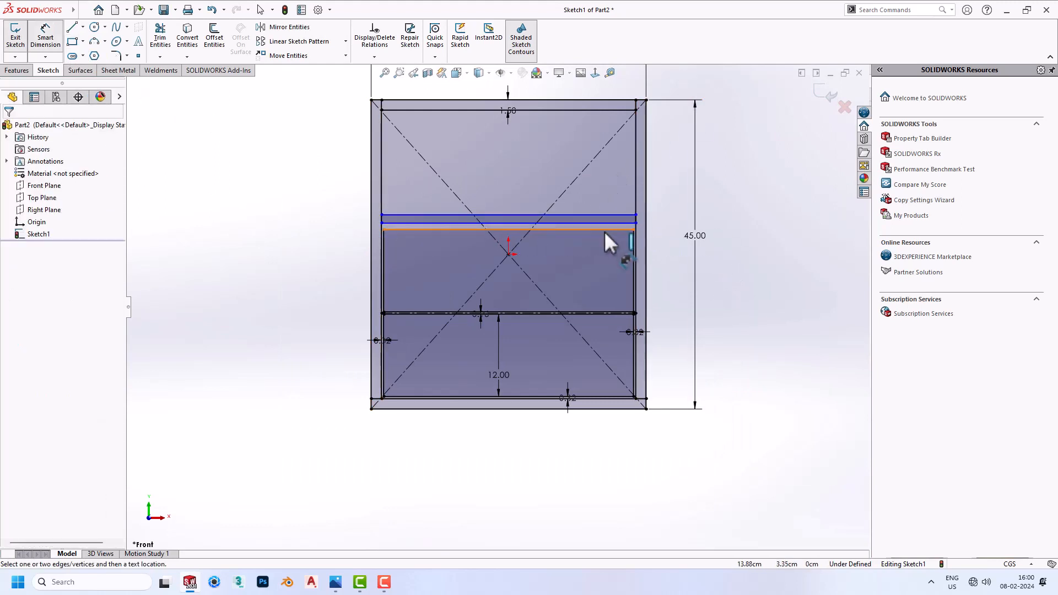
scroll(604, 219, down, 3)
click(603, 216)
click(603, 228)
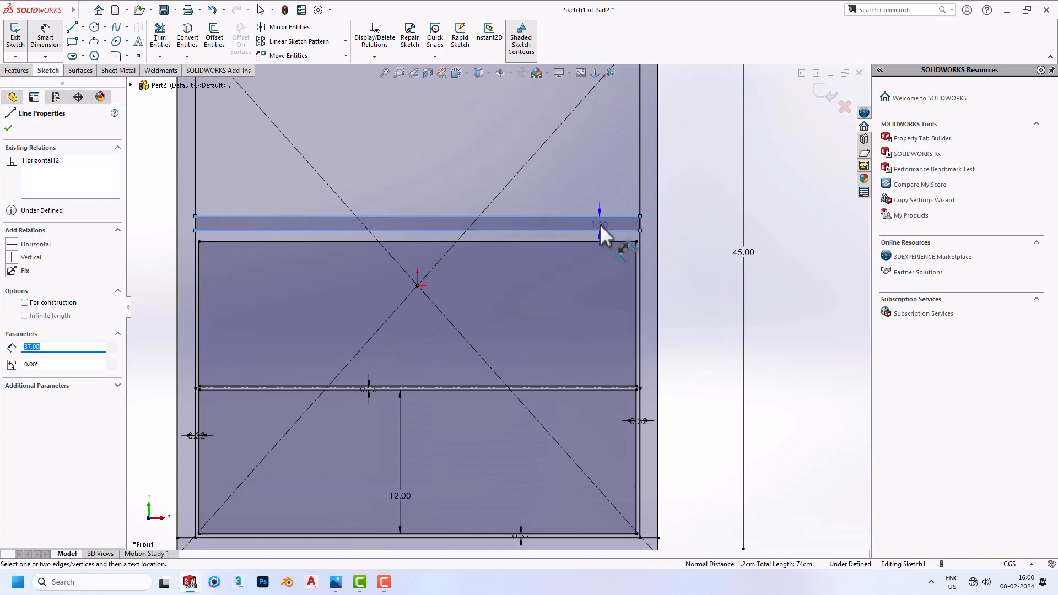
click(748, 240)
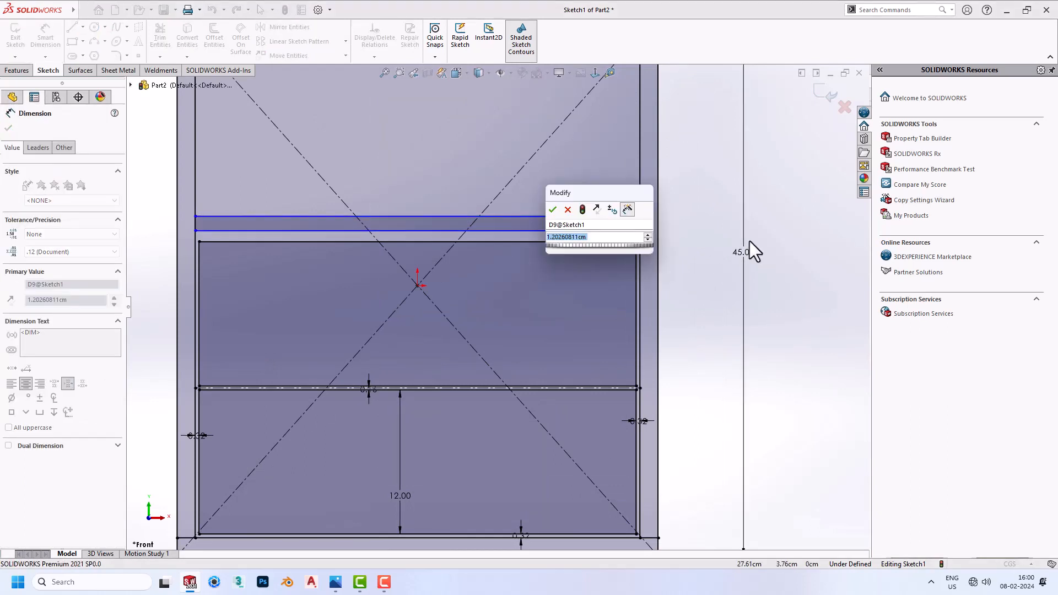
key(BackSpace)
text(1.5)
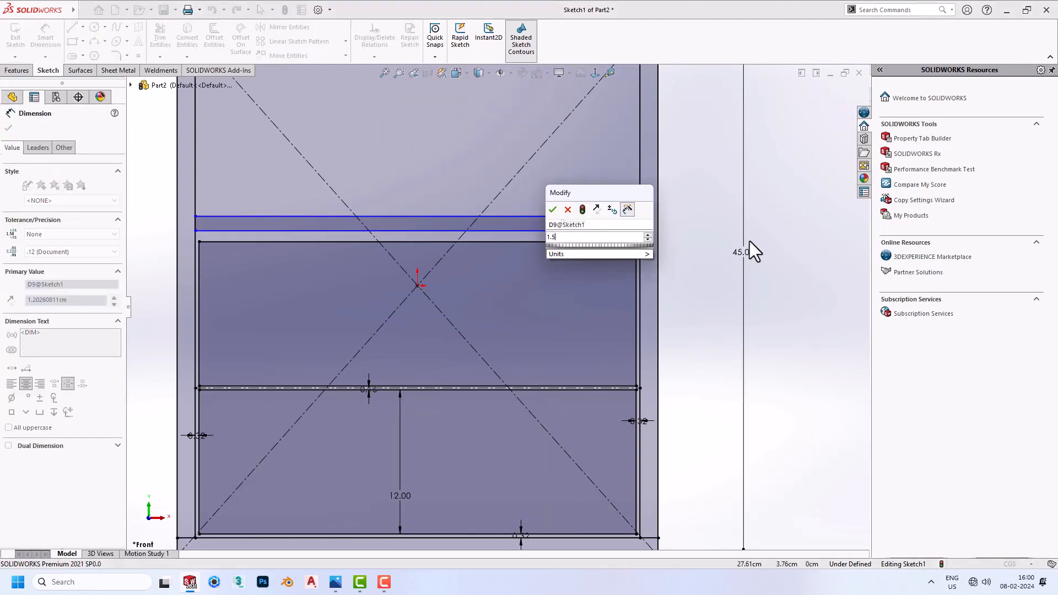
key(Return)
Dimension the gap between the thin rectangle's bottom edge and the mirrored rectangle's top edge to 1/8 in and finish dimensioning
click(558, 229)
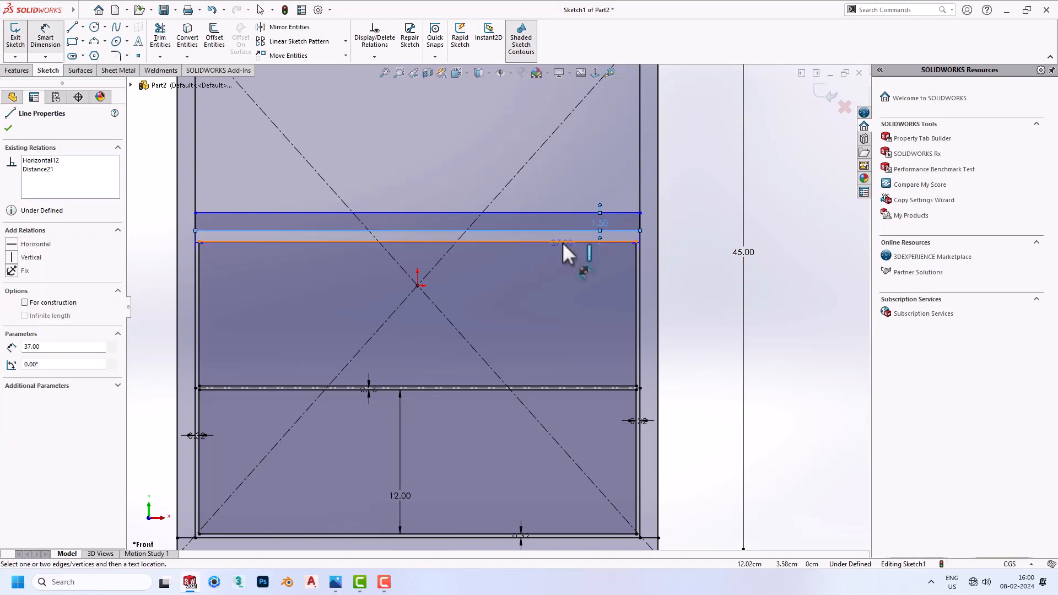
click(560, 240)
click(642, 243)
text(1)
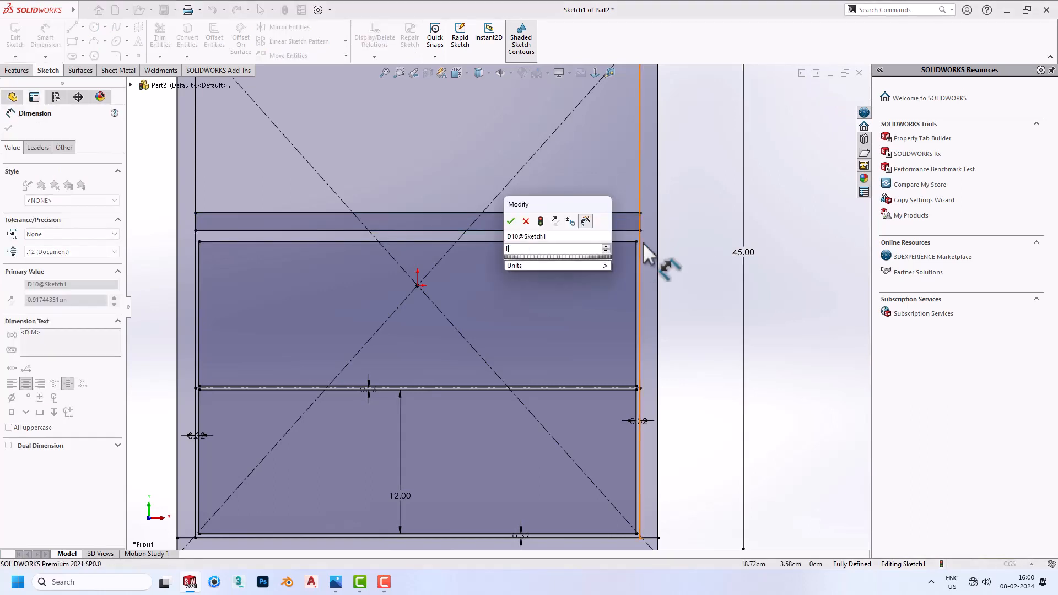
text(/8in)
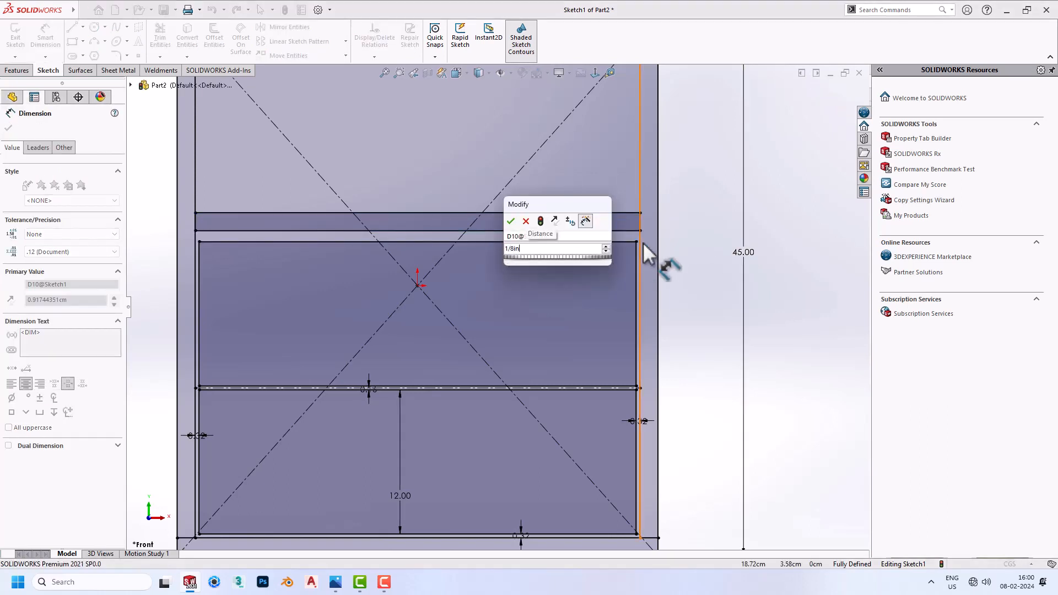
key(Return)
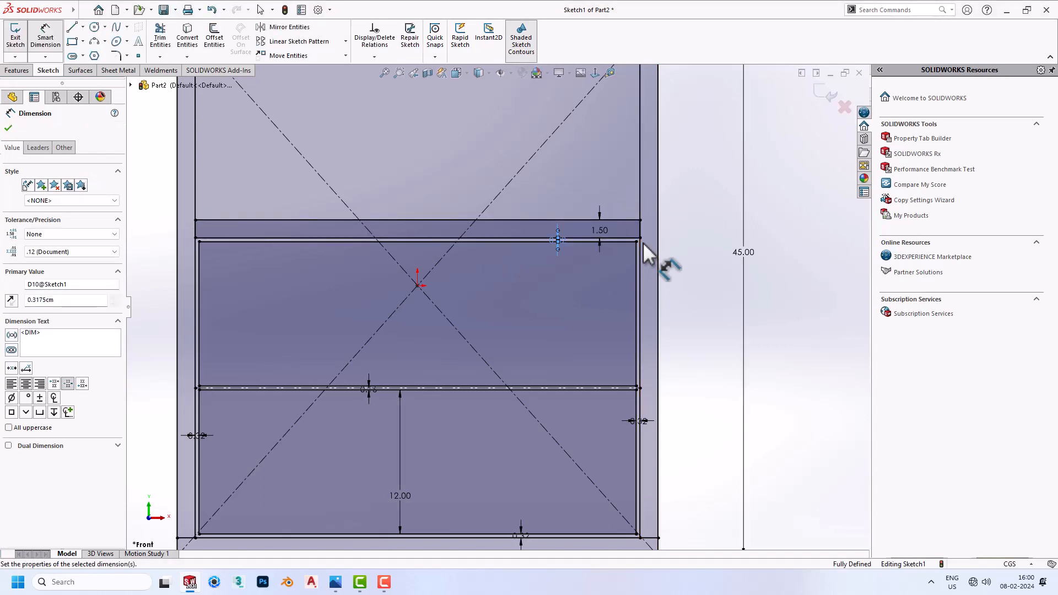
scroll(513, 298, up, 2)
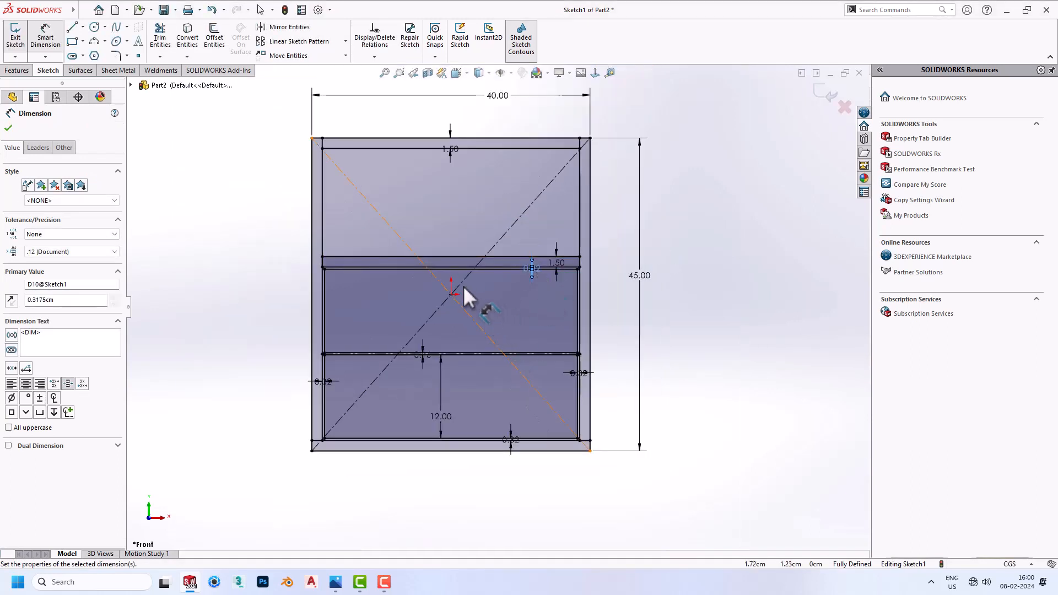
click(8, 127)
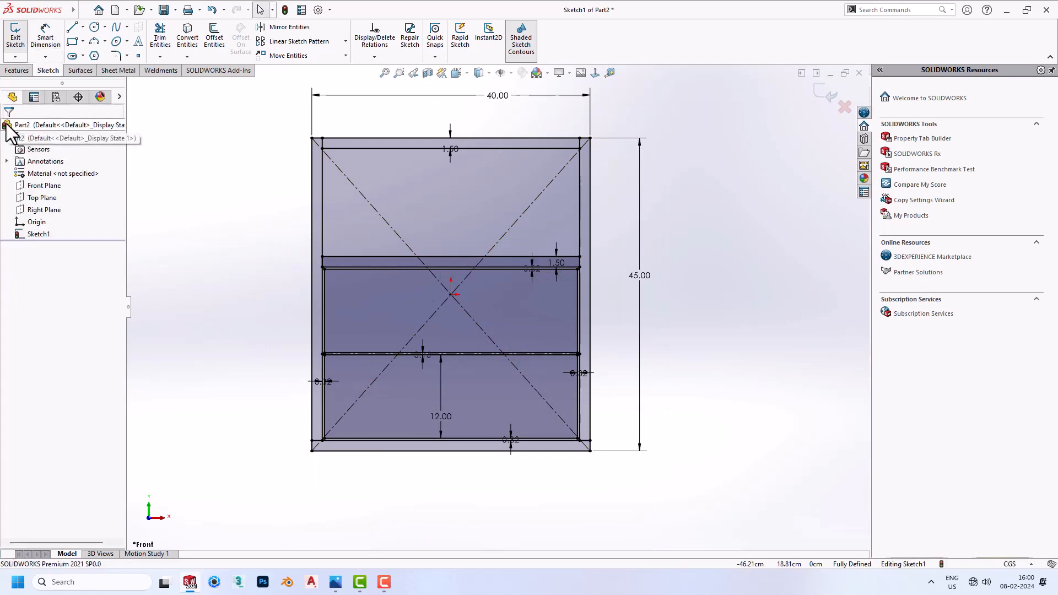
Extrude the frame's bottom strip 34 cm with the direction reversed to form the bottom panel
click(16, 70)
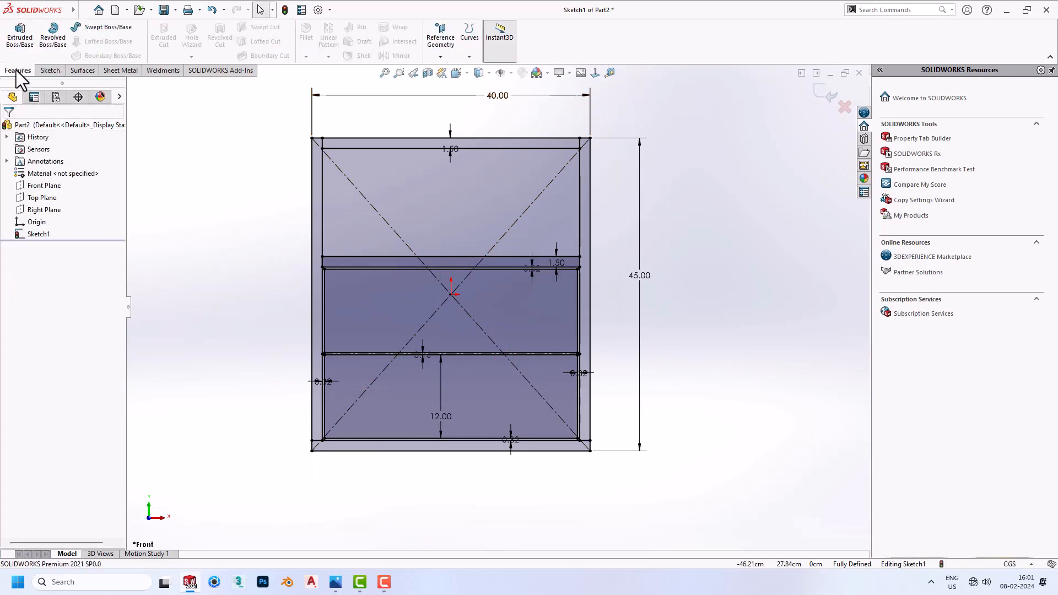
click(20, 34)
scroll(393, 410, down, 5)
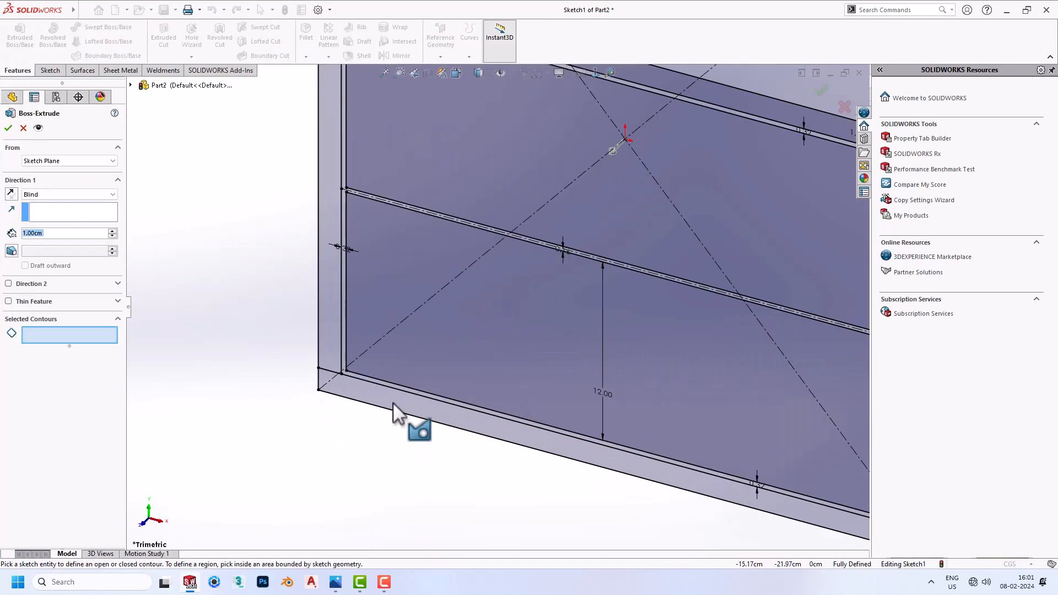
click(399, 412)
scroll(375, 408, up, 5)
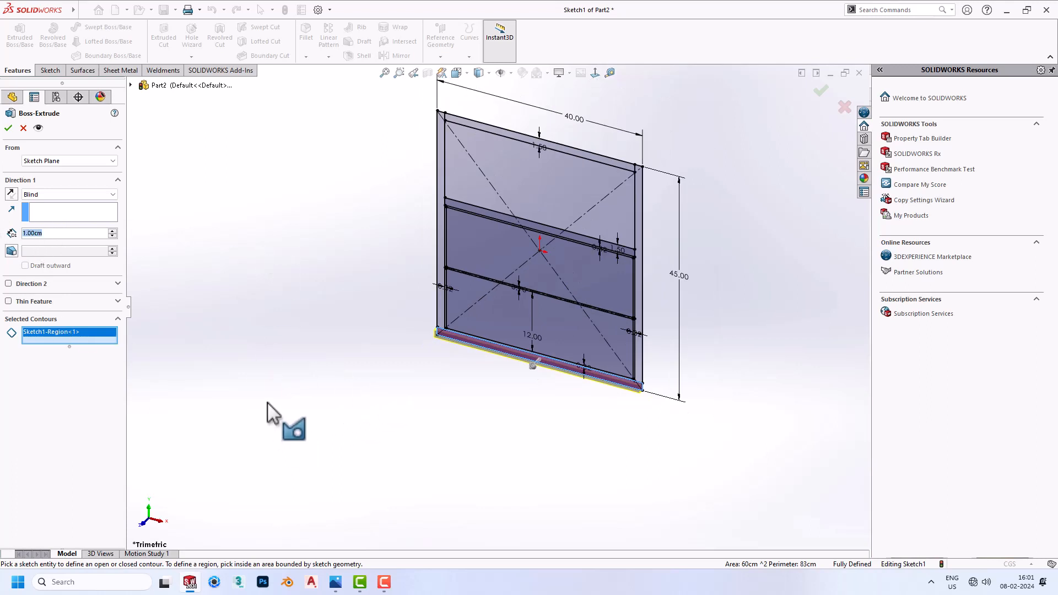
text(34)
key(Return)
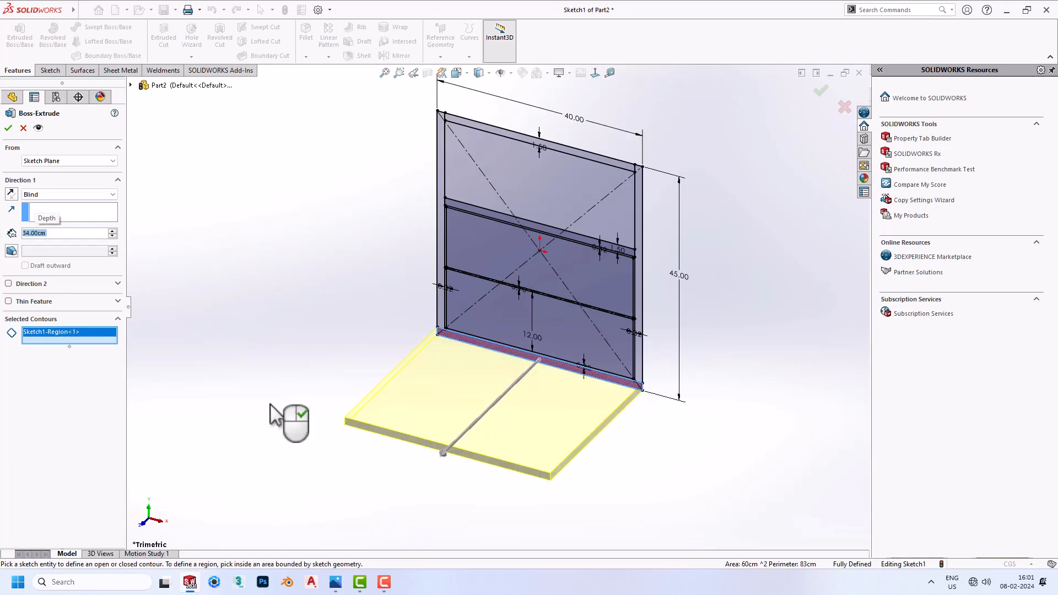
click(12, 195)
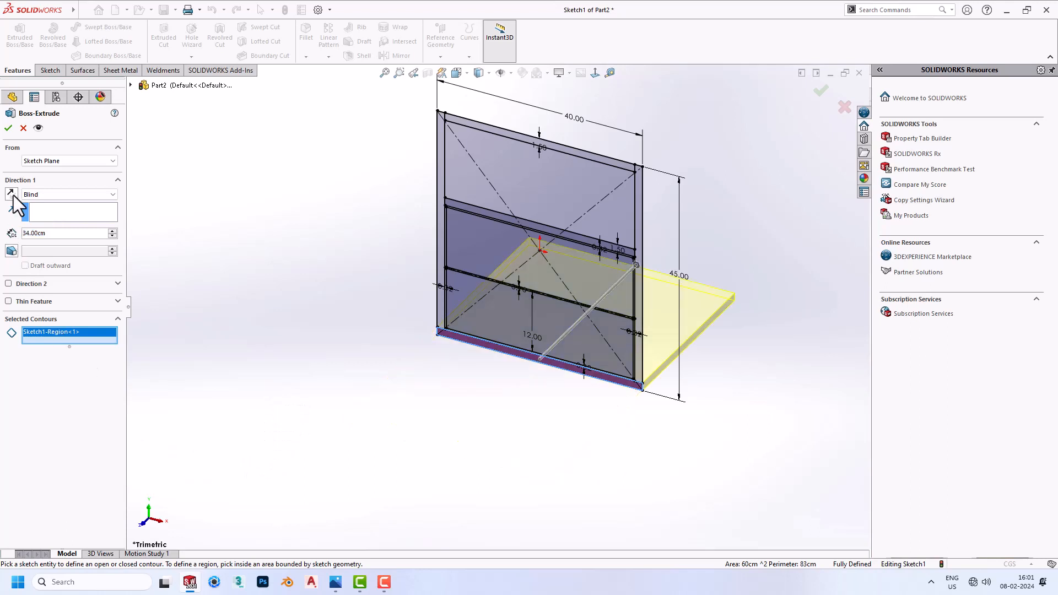
click(8, 129)
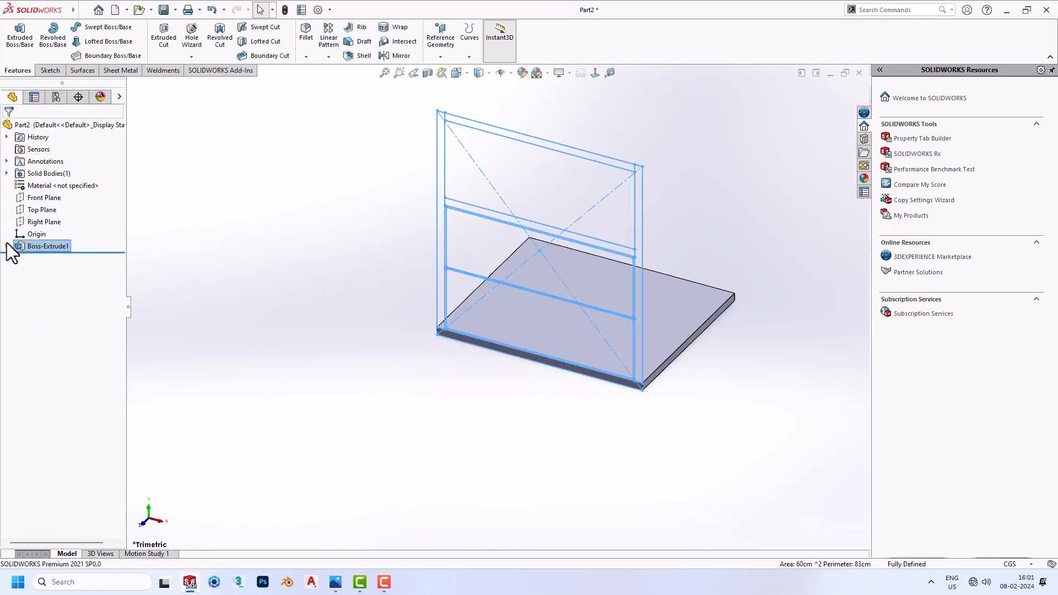
Start a boss extrusion from the shared cabinet sketch with the frame's two vertical side strips as contours
click(38, 259)
click(20, 36)
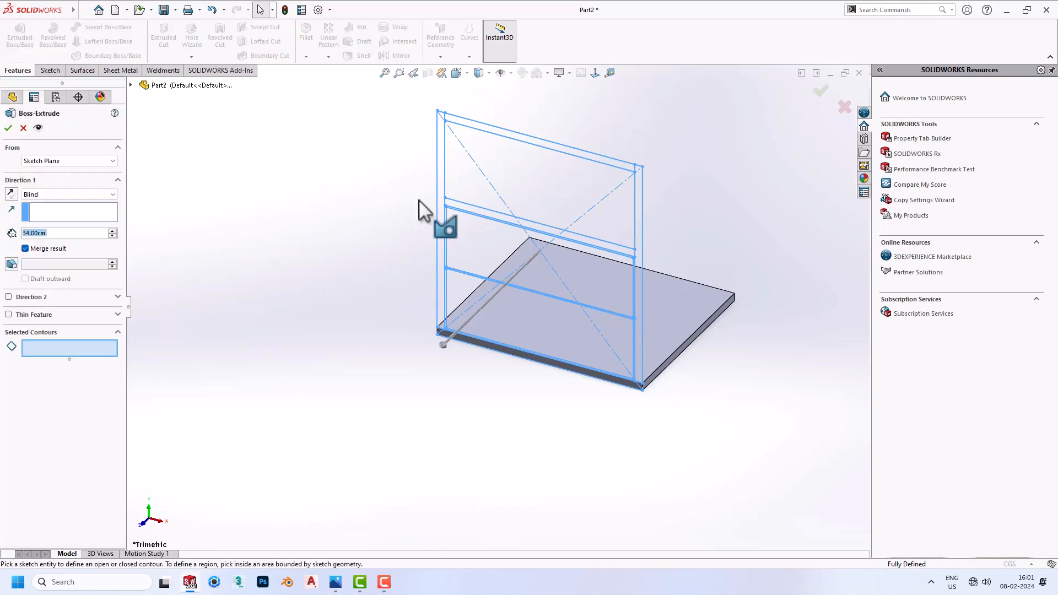
scroll(442, 193, down, 5)
click(402, 193)
scroll(342, 212, up, 5)
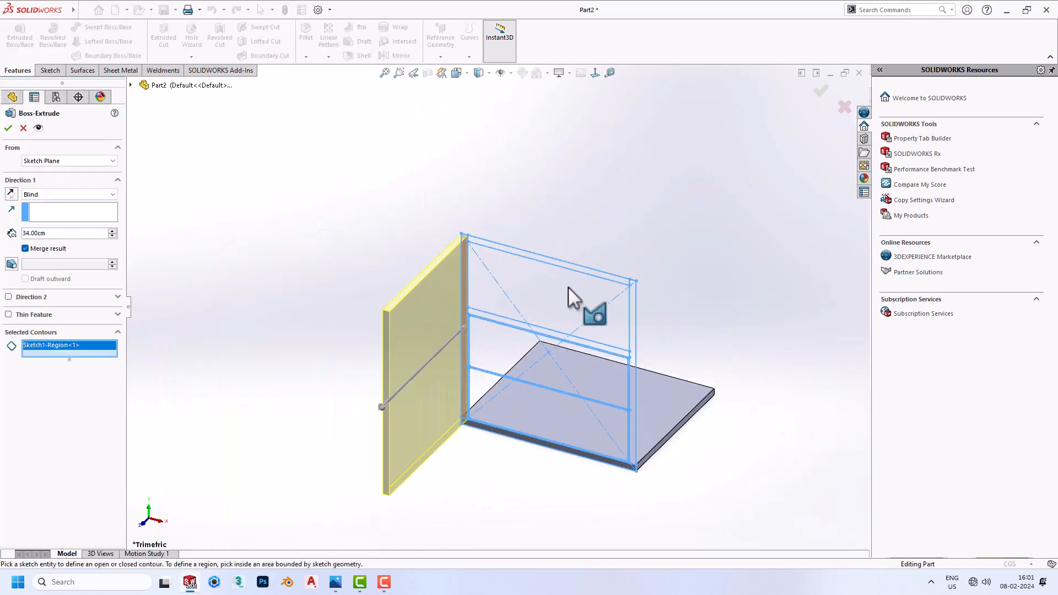
scroll(644, 336, down, 5)
click(644, 336)
scroll(644, 336, up, 5)
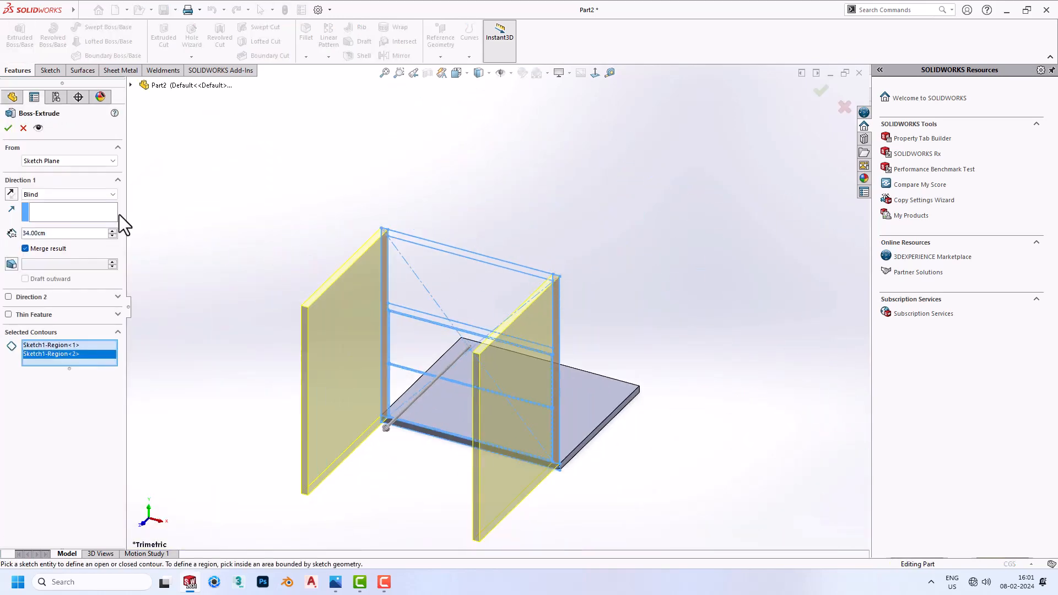
Try ending the side panels' extrusion with Offset From Surface, using the bottom panel's rear edge face as the reference
click(45, 194)
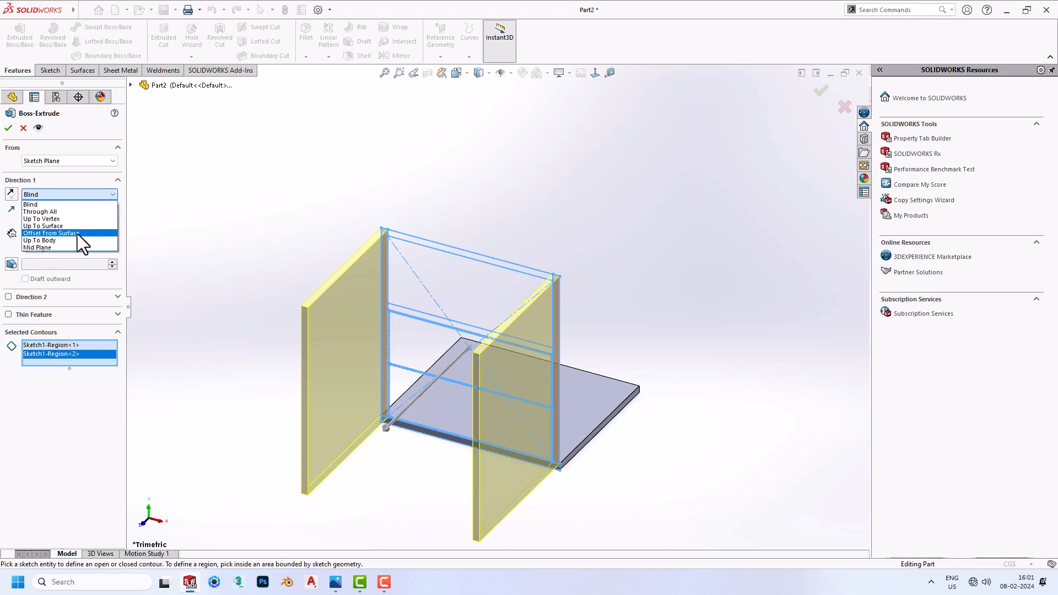
click(77, 233)
middle_drag(349, 214, 193, 250)
scroll(584, 421, down, 5)
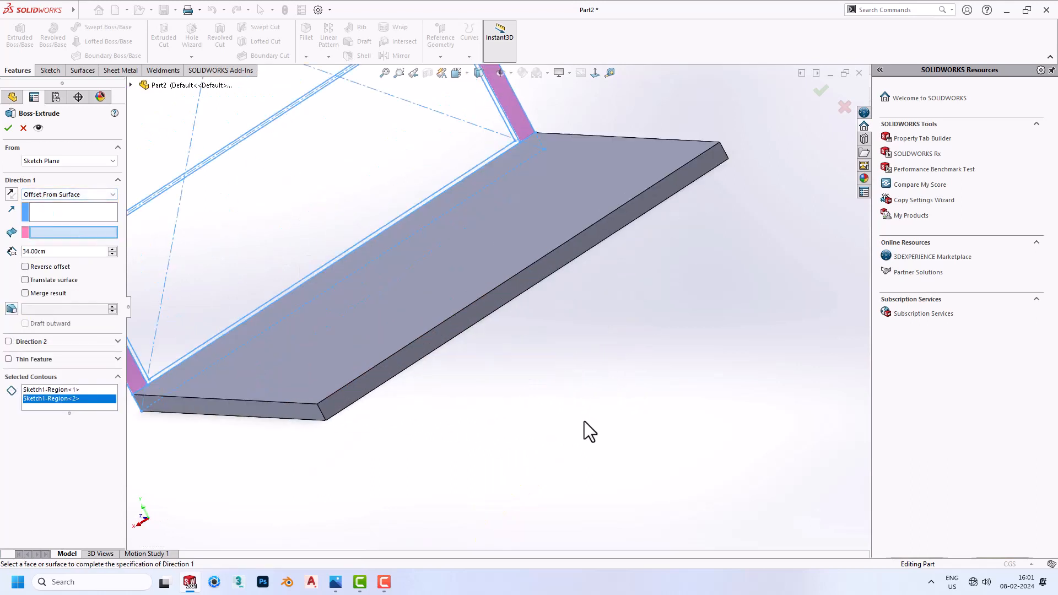
click(438, 344)
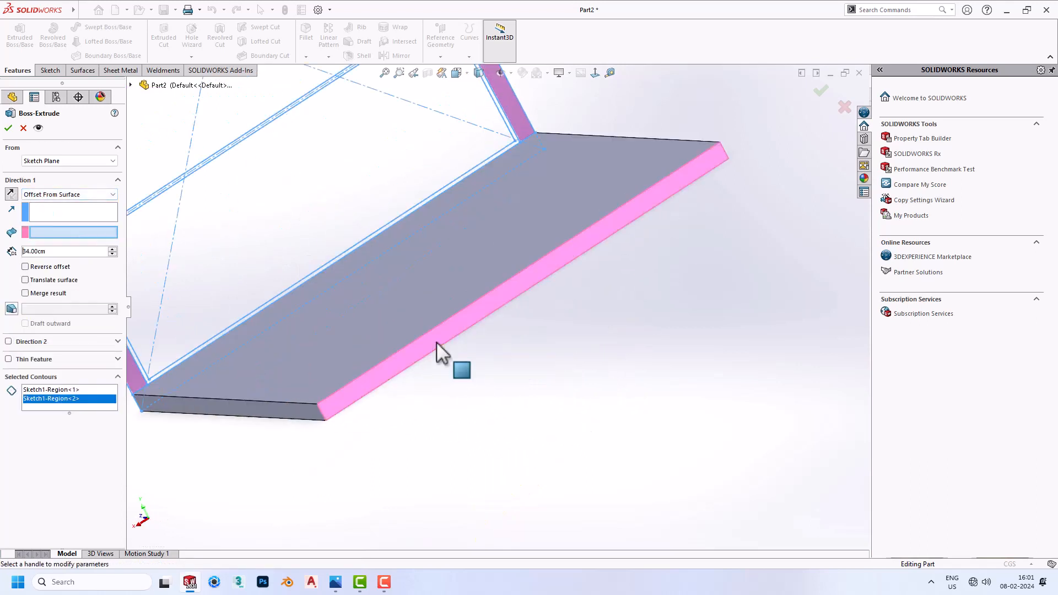
click(5, 128)
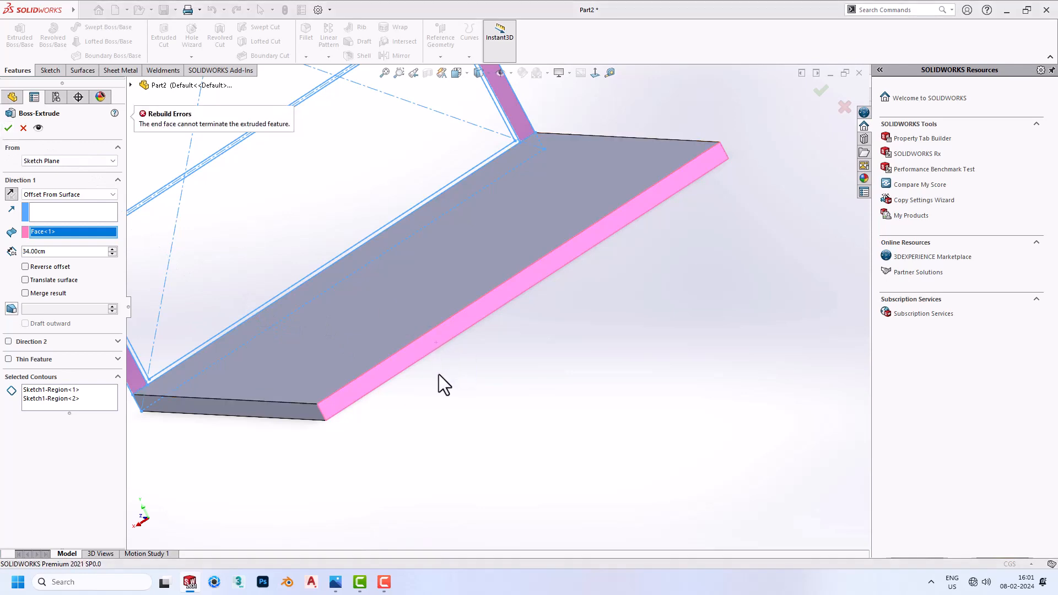
middle_drag(289, 271, 501, 296)
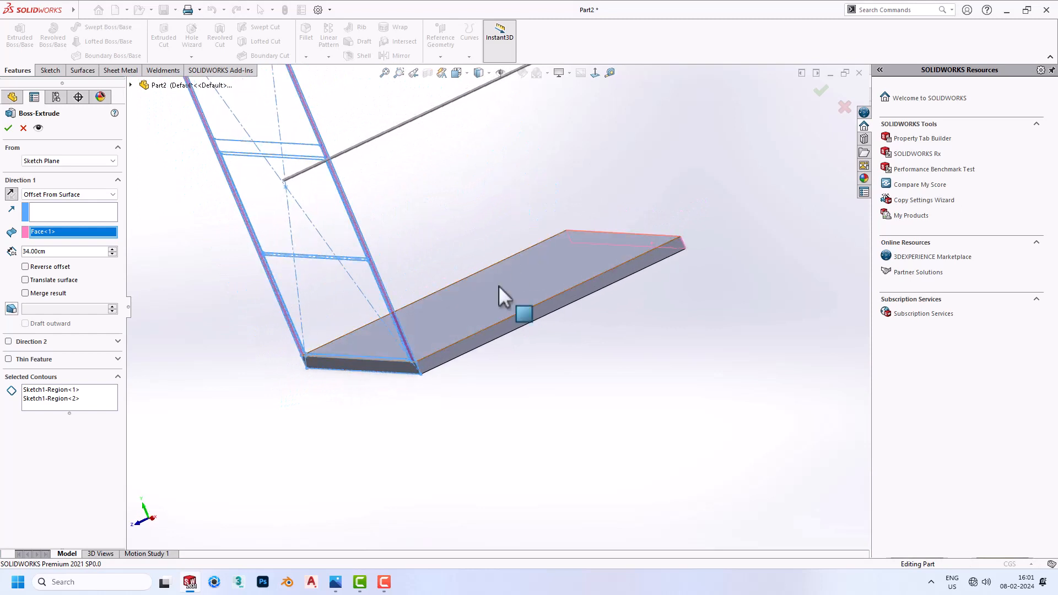
scroll(384, 366, up, 4)
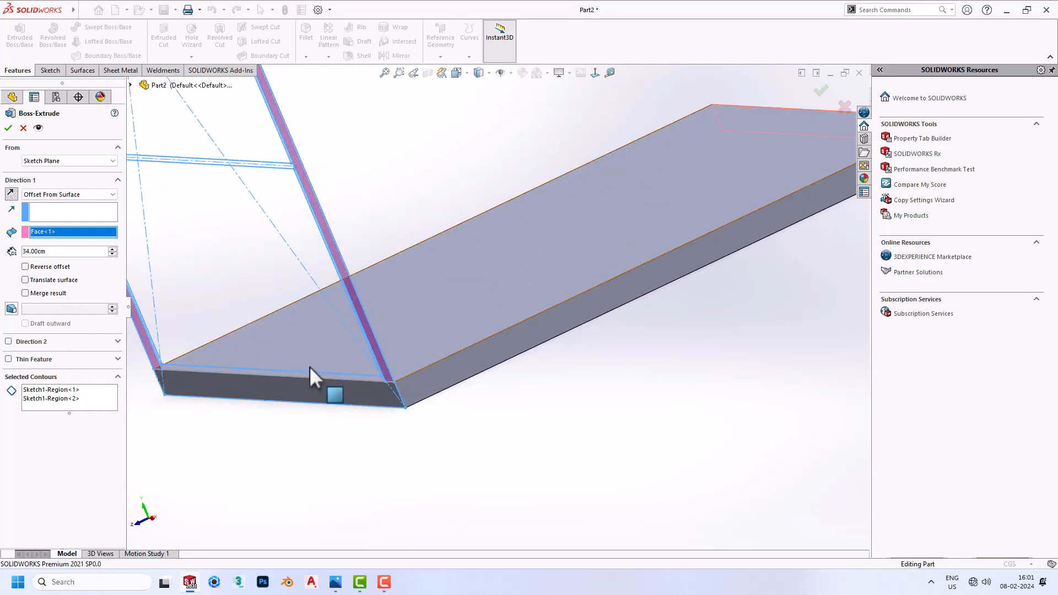
scroll(382, 347, down, 5)
key(f)
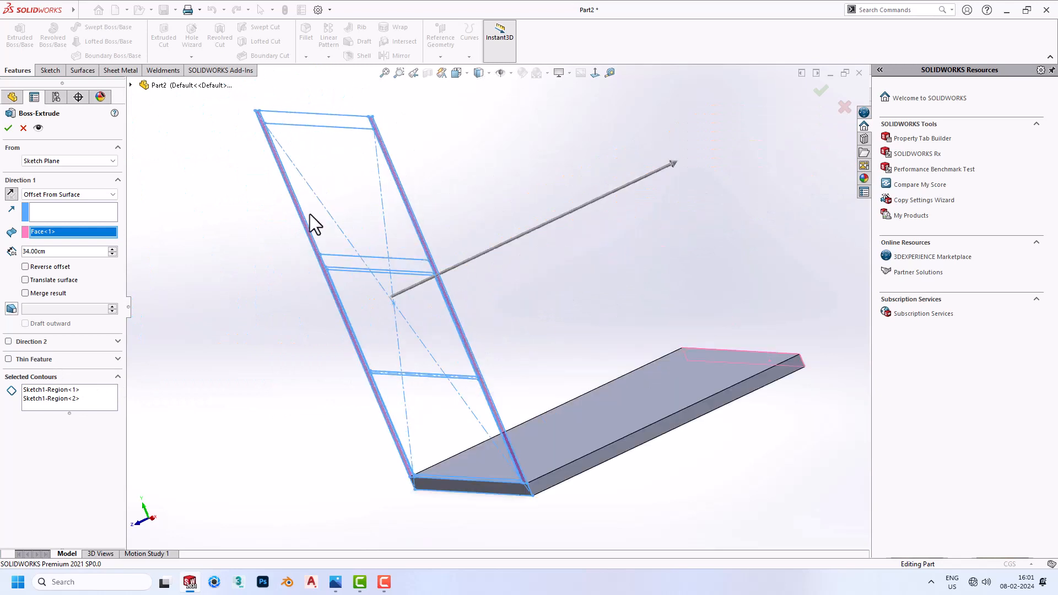
Change the end condition to Up To Surface and extrude both side panels to the bottom panel's rear face
click(51, 195)
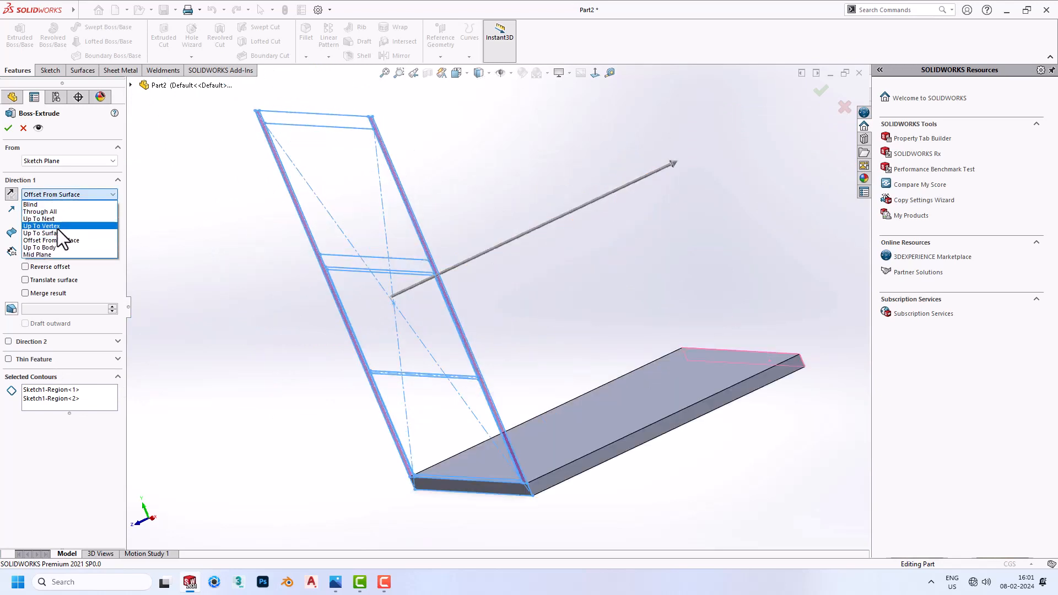
click(73, 234)
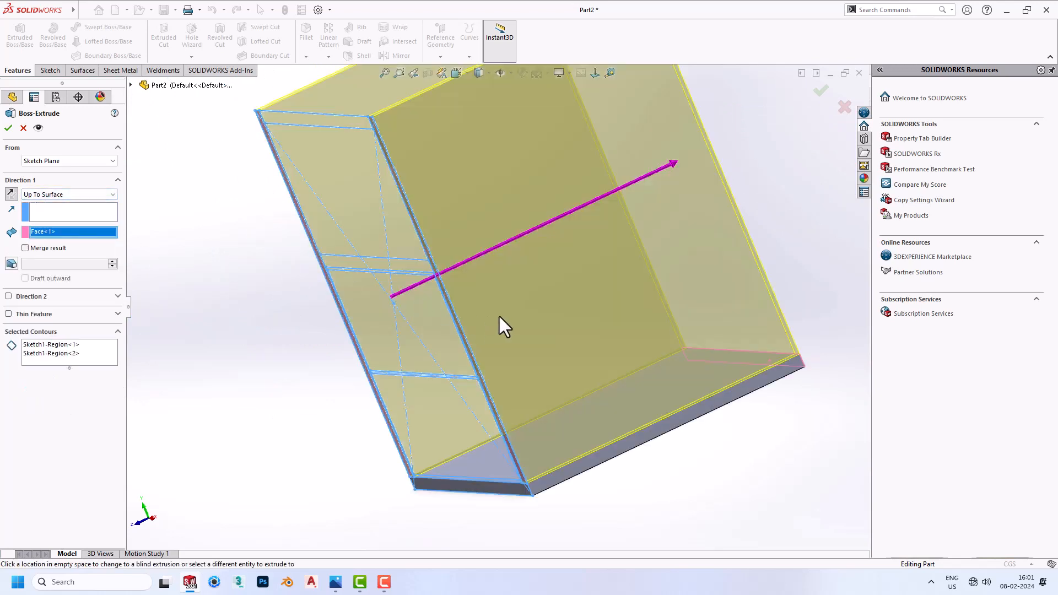
middle_drag(499, 317, 532, 300)
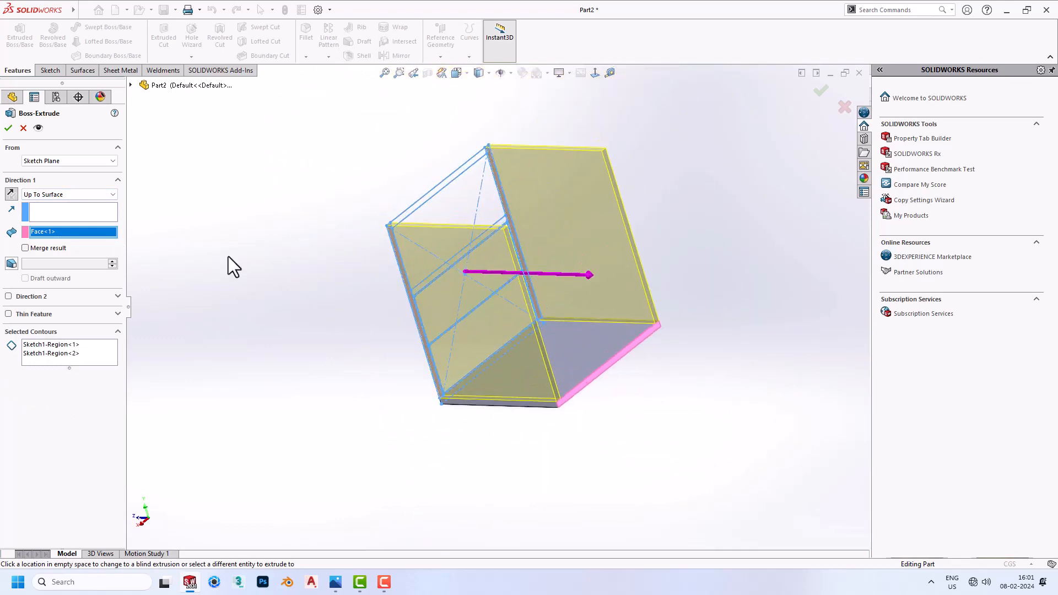
click(8, 128)
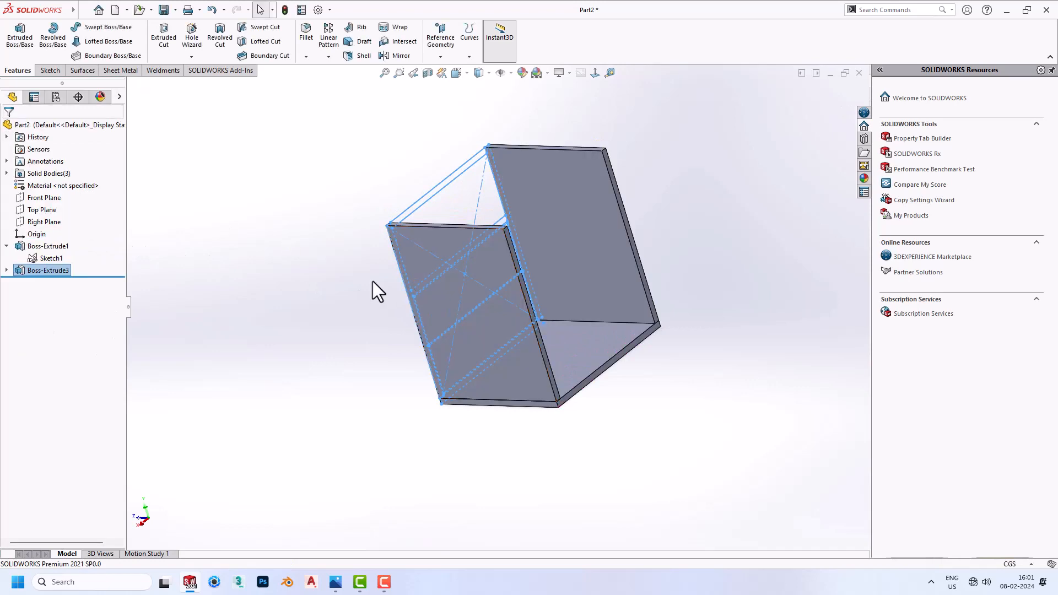
Extrude the two drawer-front regions of the cabinet sketch 1.5 cm inward, direction reversed and without merging the result
middle_drag(373, 286, 454, 256)
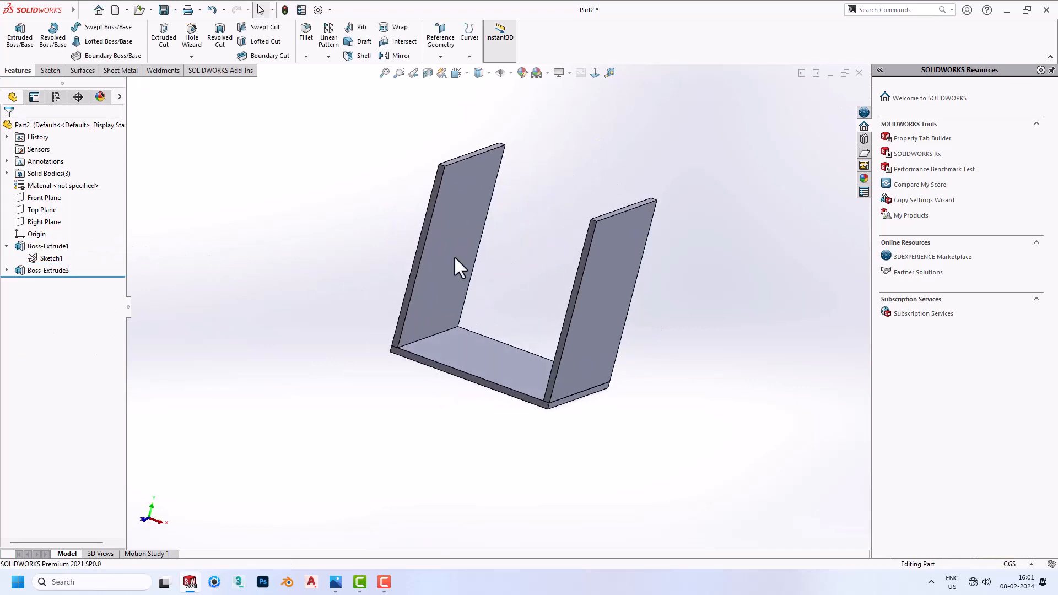
click(7, 270)
click(33, 280)
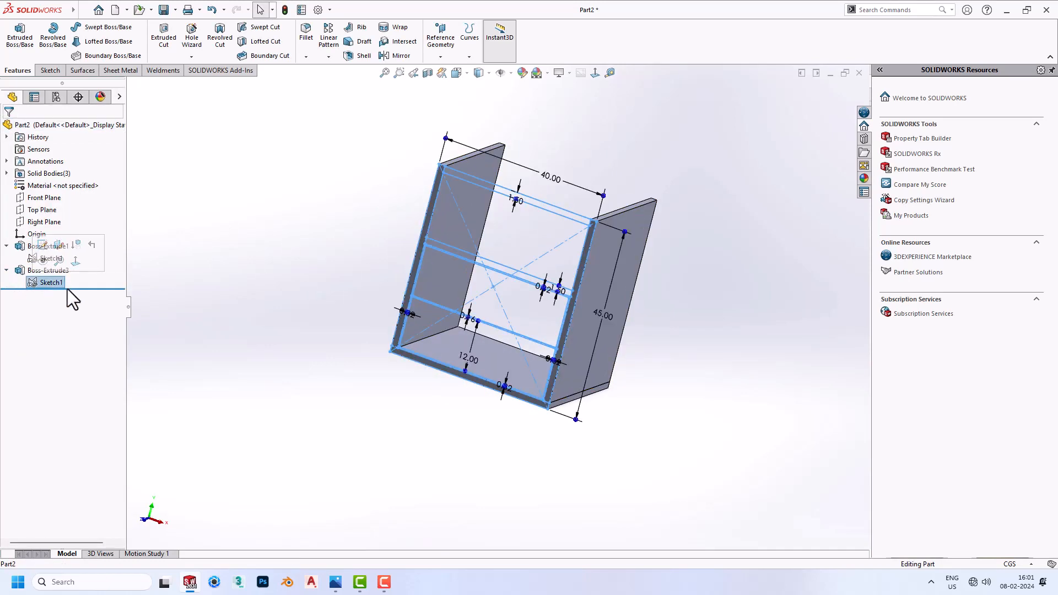
click(439, 269)
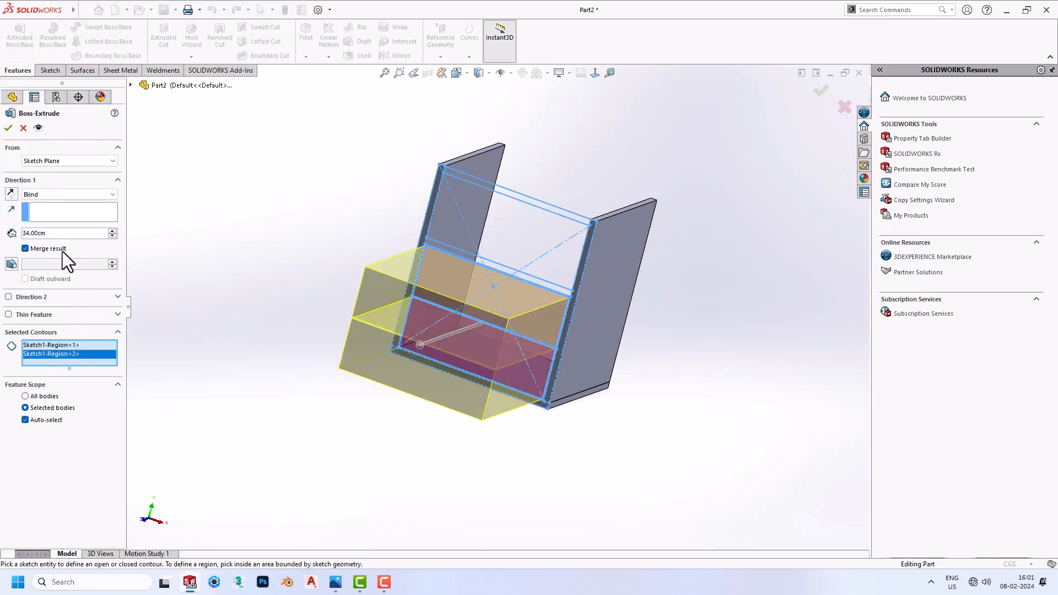
text(1.5)
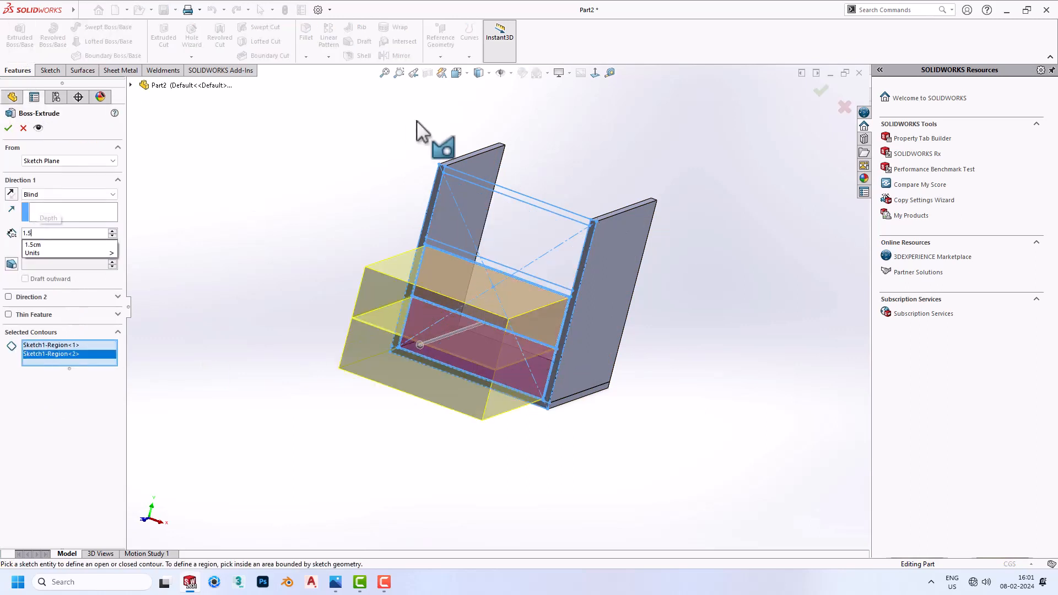
key(Return)
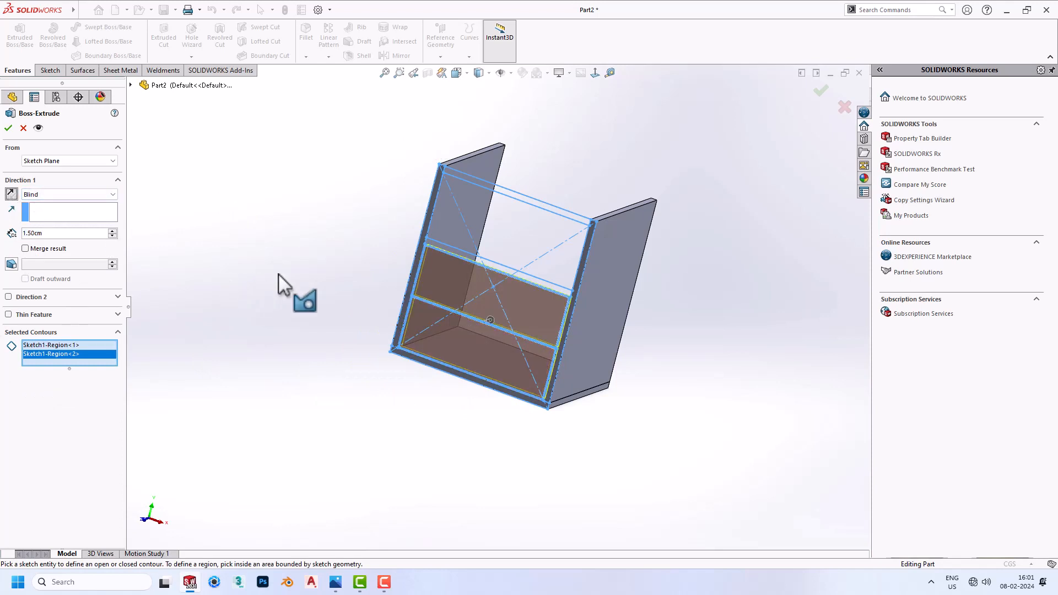
middle_drag(279, 276, 215, 313)
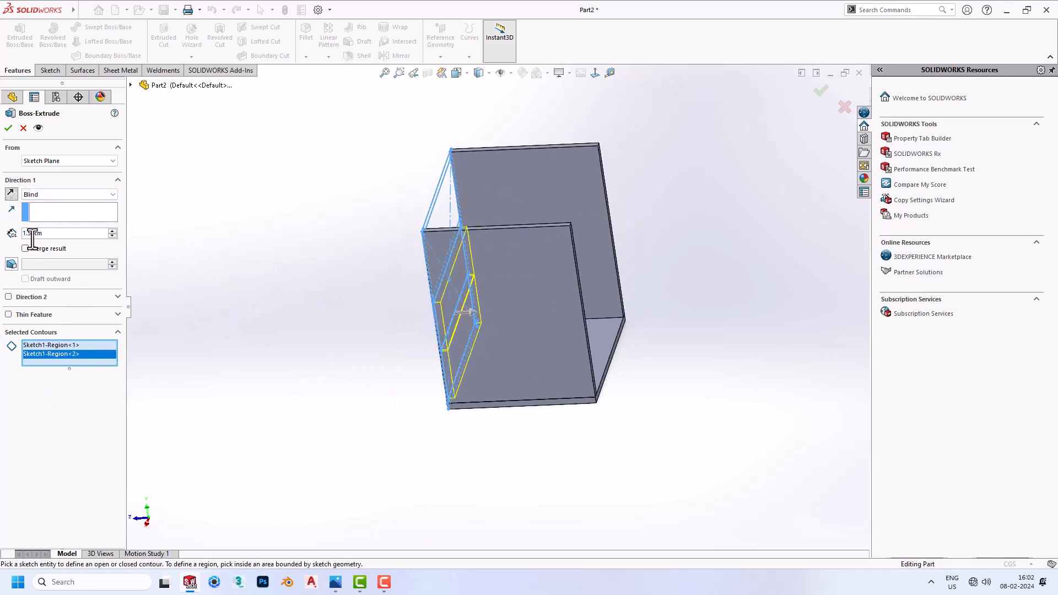
click(4, 125)
Sketch a full-height corner rectangle about 3.8 cm wide on the upper drawer front's rear face, near its left edge
middle_drag(302, 283, 418, 287)
click(508, 273)
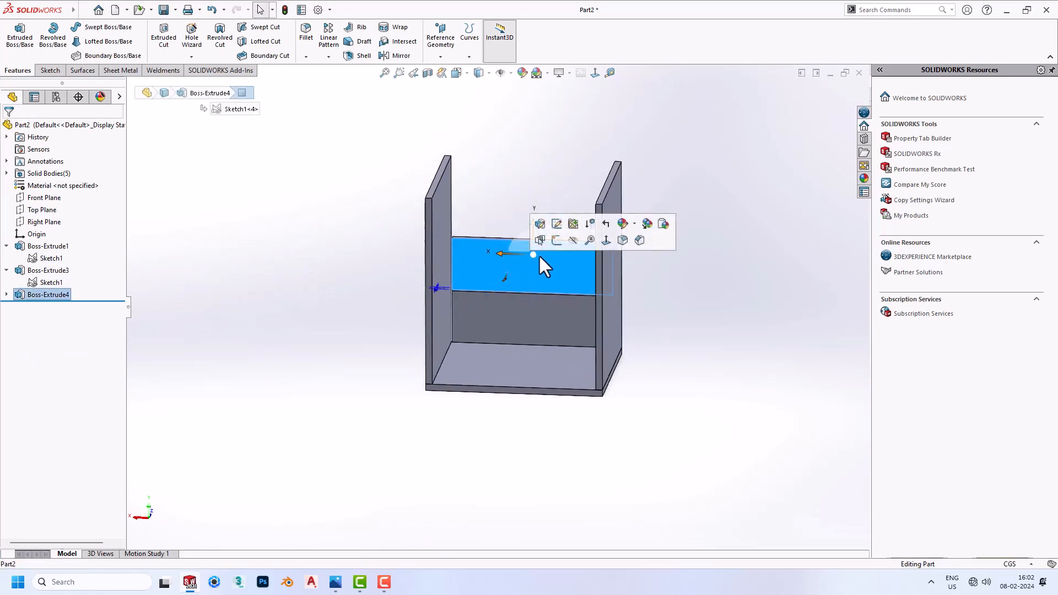
click(556, 240)
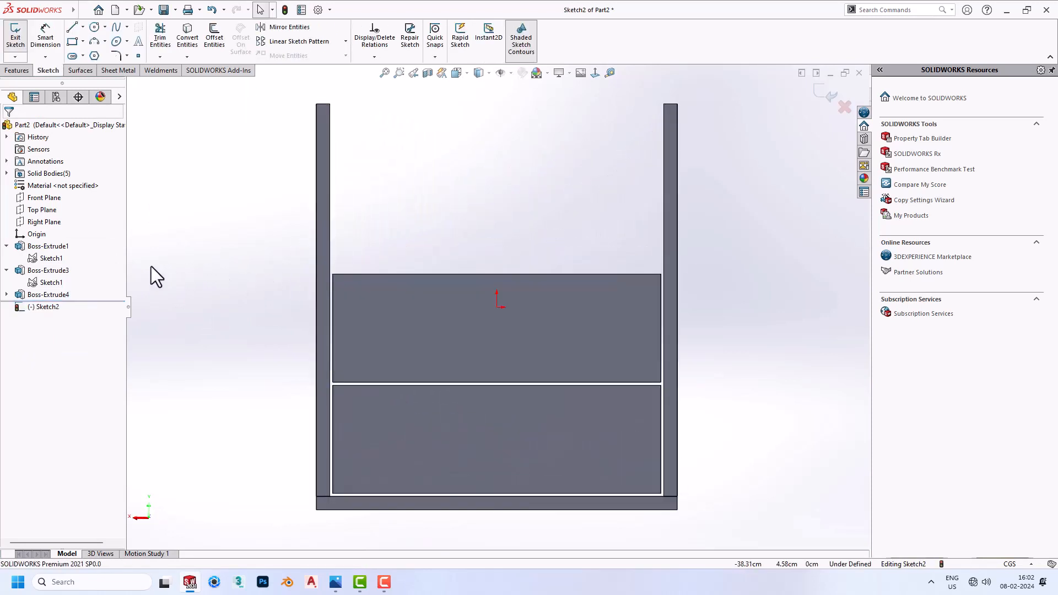
click(73, 44)
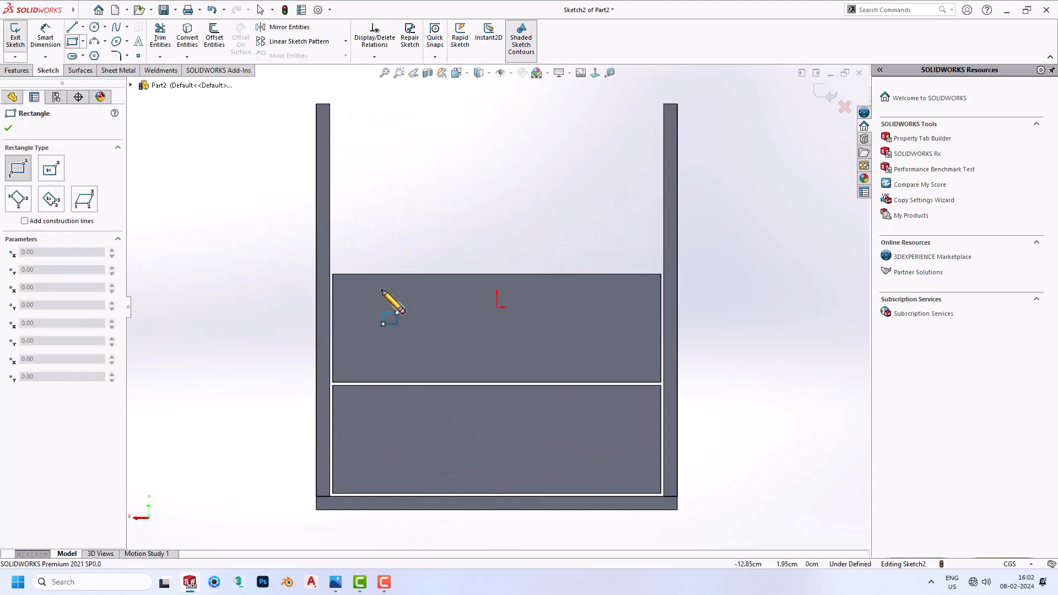
click(359, 274)
click(393, 382)
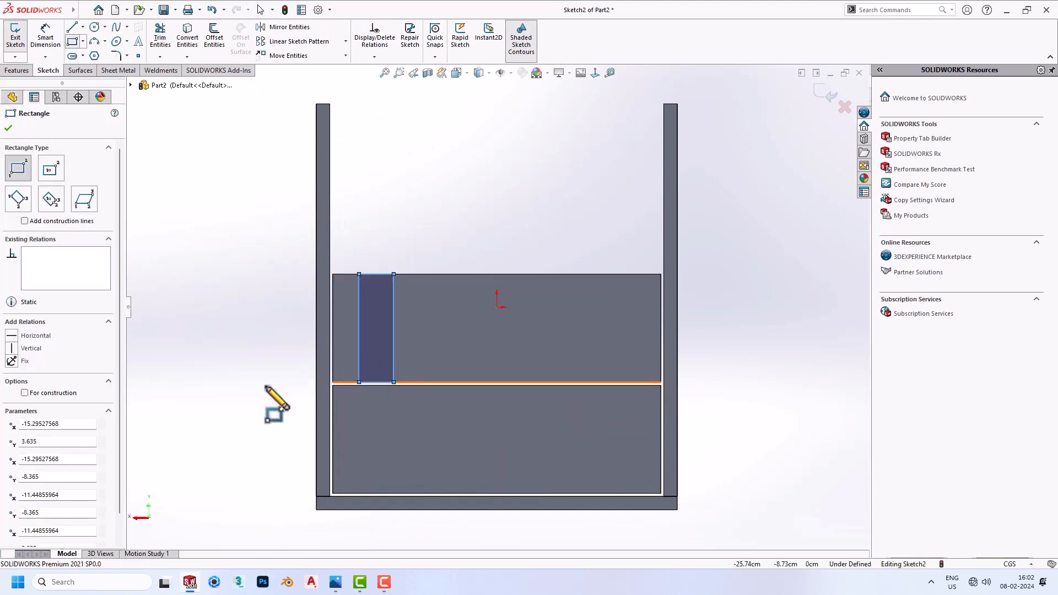
Dimension the width of the rectangle on the upper drawer front to 1.5 cm
key(d)
click(378, 274)
click(386, 251)
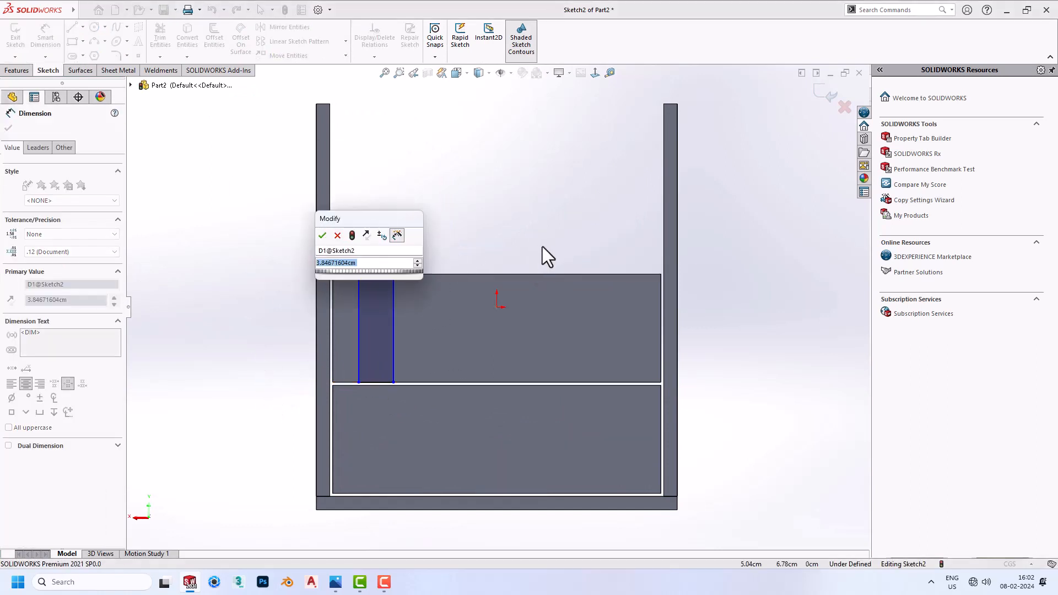
text(1.5)
key(Return)
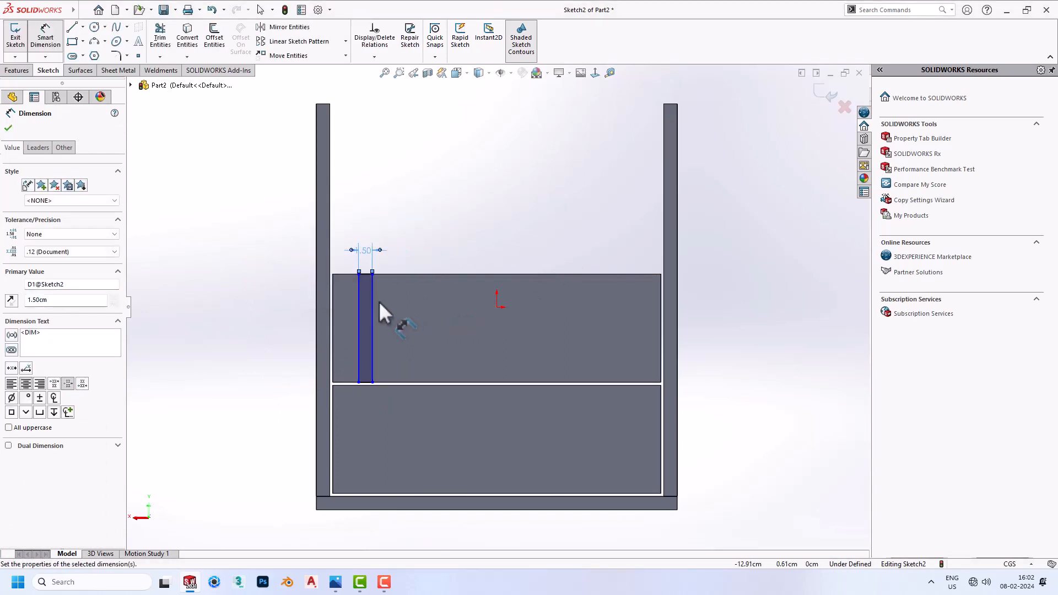
Dimension the rectangle's outer vertical side 1.2 cm from the left edge of the upper drawer front
click(359, 304)
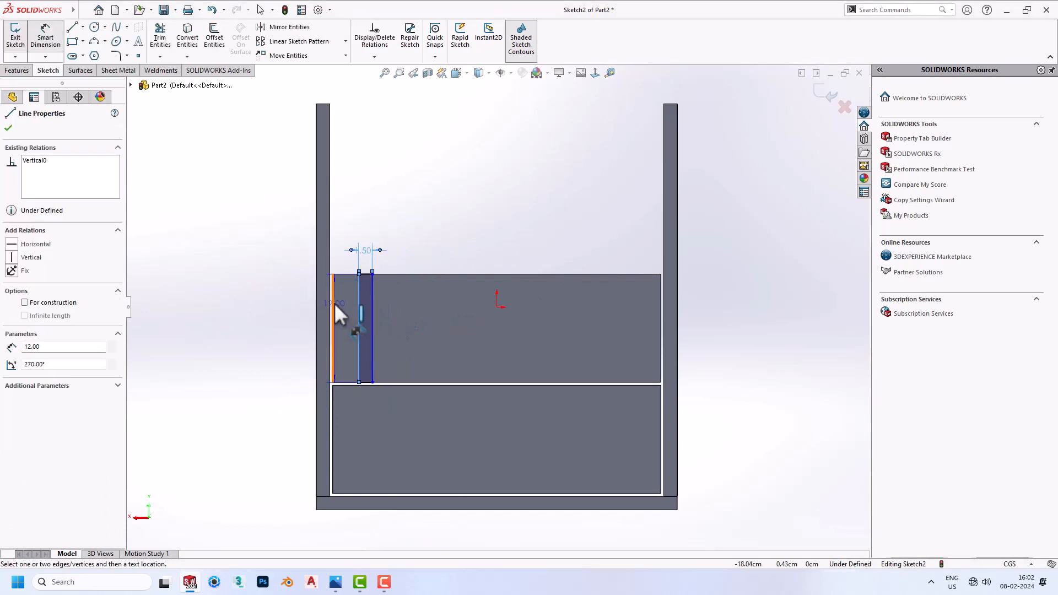
click(334, 304)
click(340, 303)
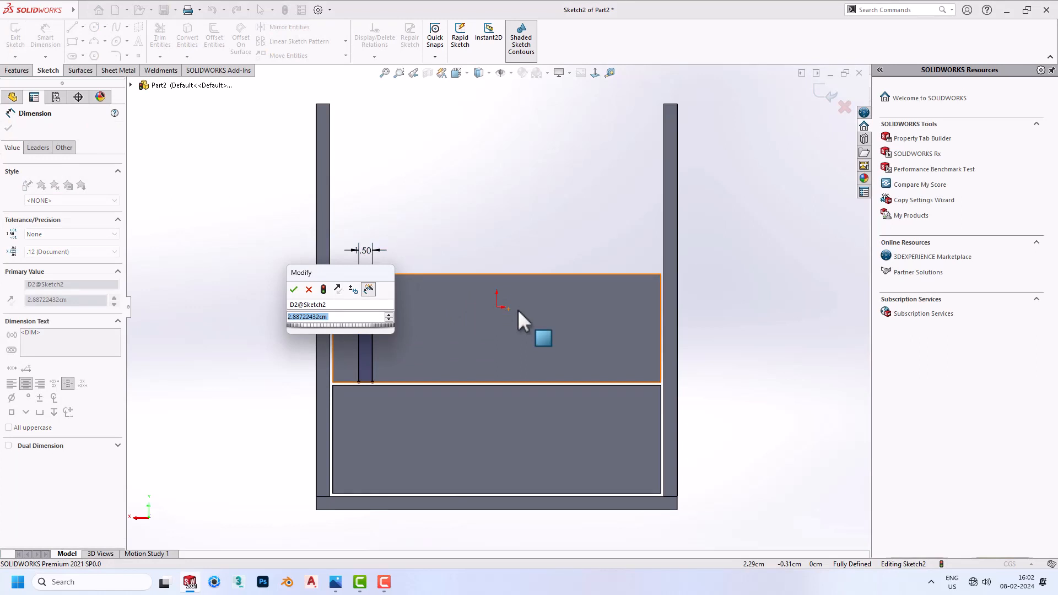
text(1.2)
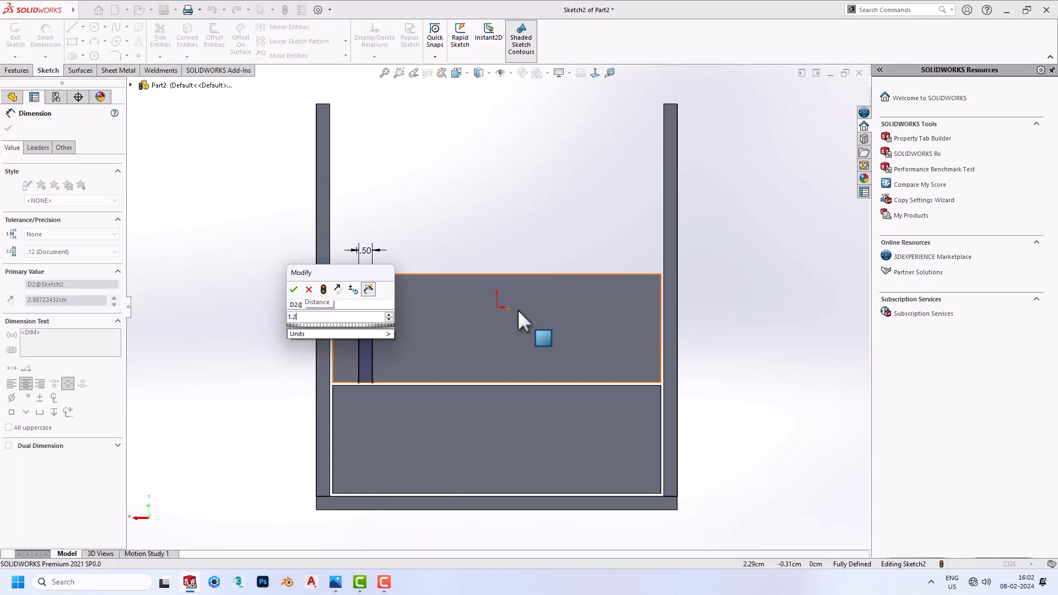
key(Return)
key(Escape)
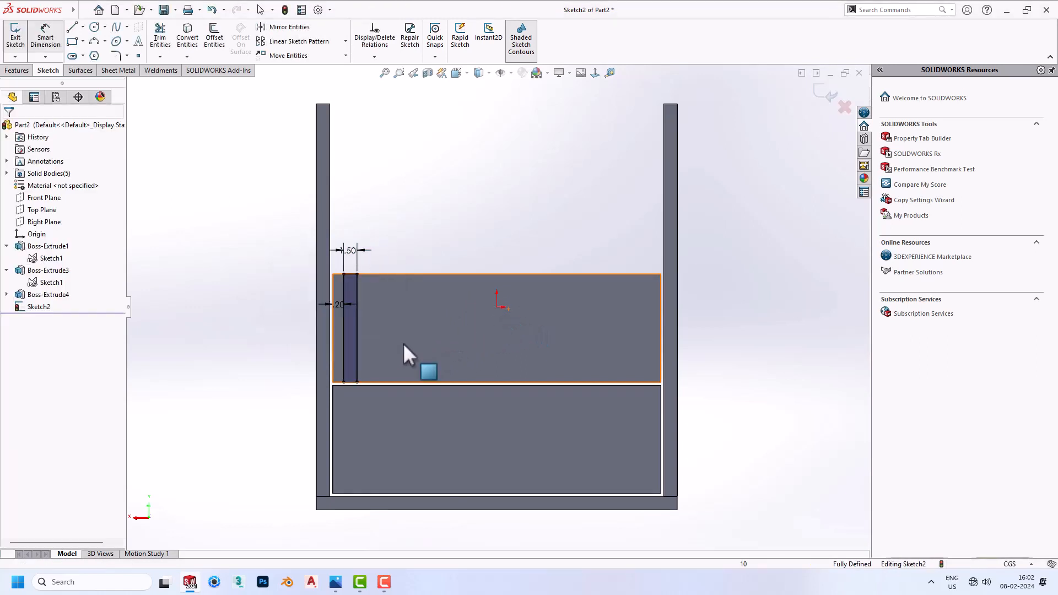
Sketch a corner rectangle about 1.5 × 12 cm on the lower drawer front, directly below the upper rectangle
click(73, 42)
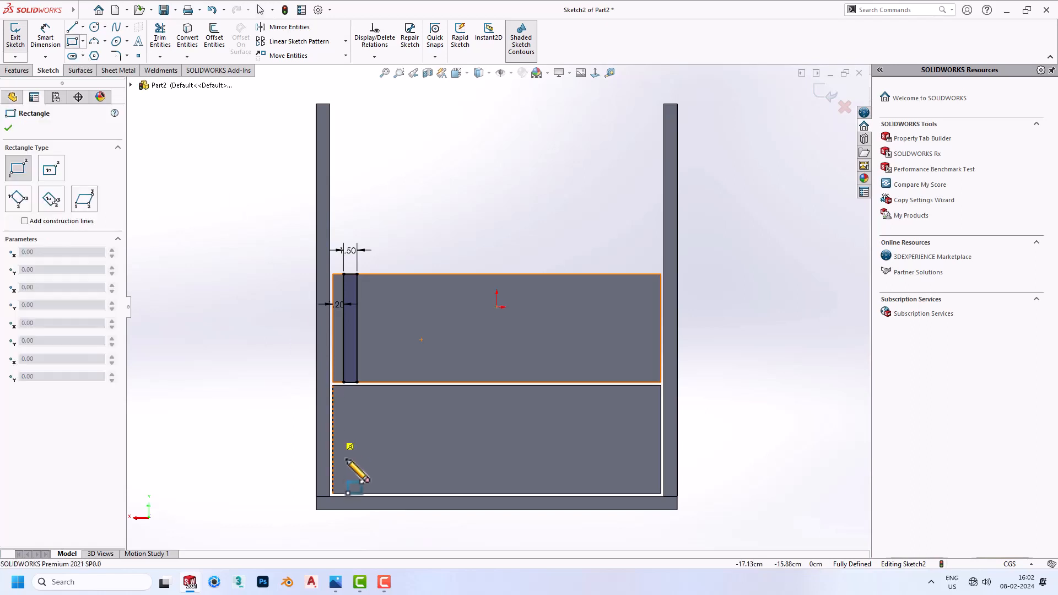
click(345, 387)
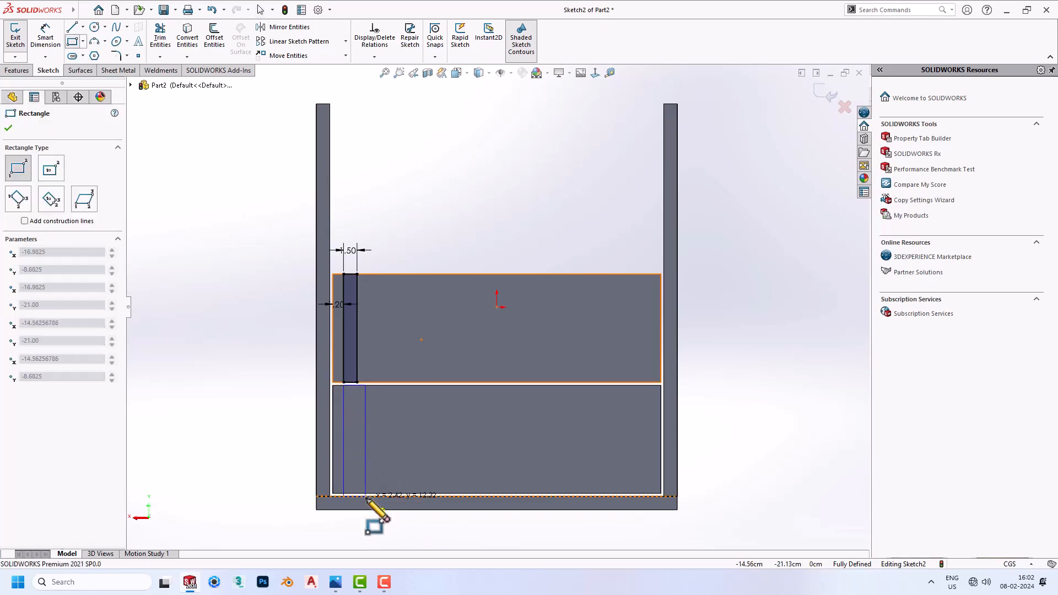
click(357, 493)
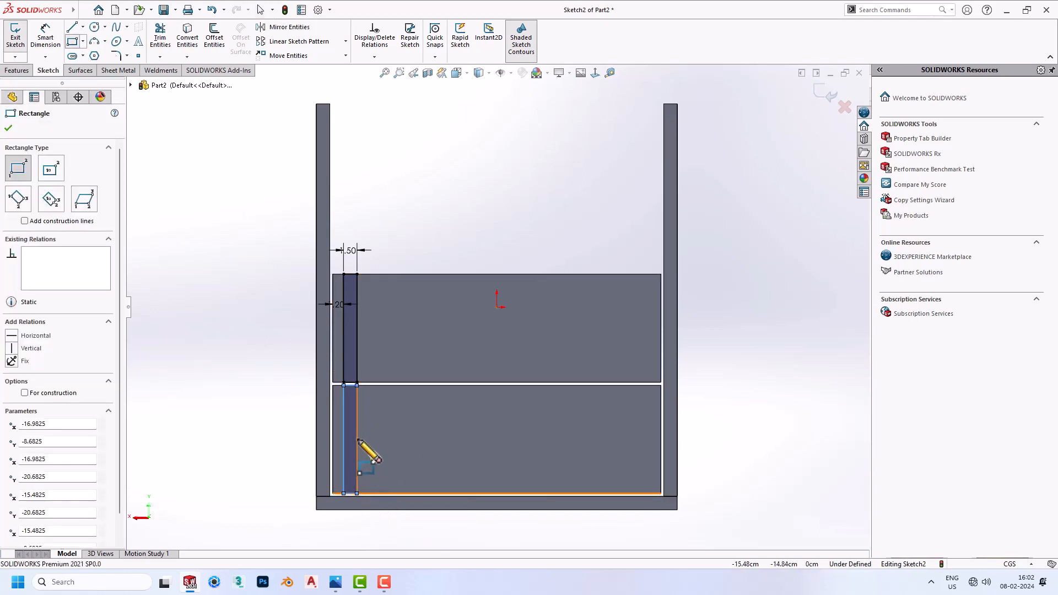
key(Escape)
Make both vertical sides of the lower rectangle collinear with the matching sides of the upper rectangle
click(358, 416)
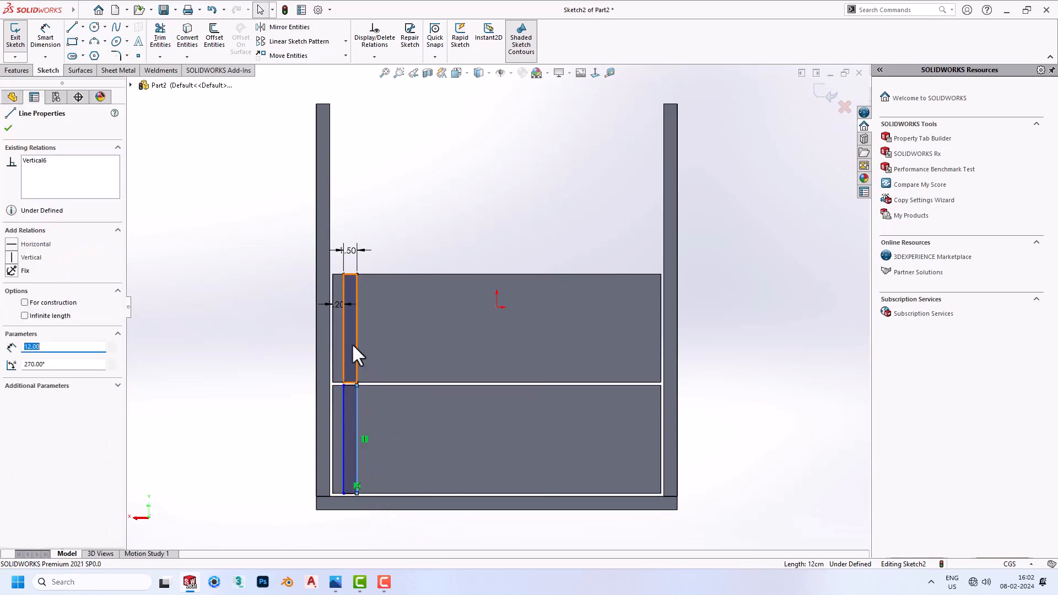
ctrl+click(357, 344)
click(29, 334)
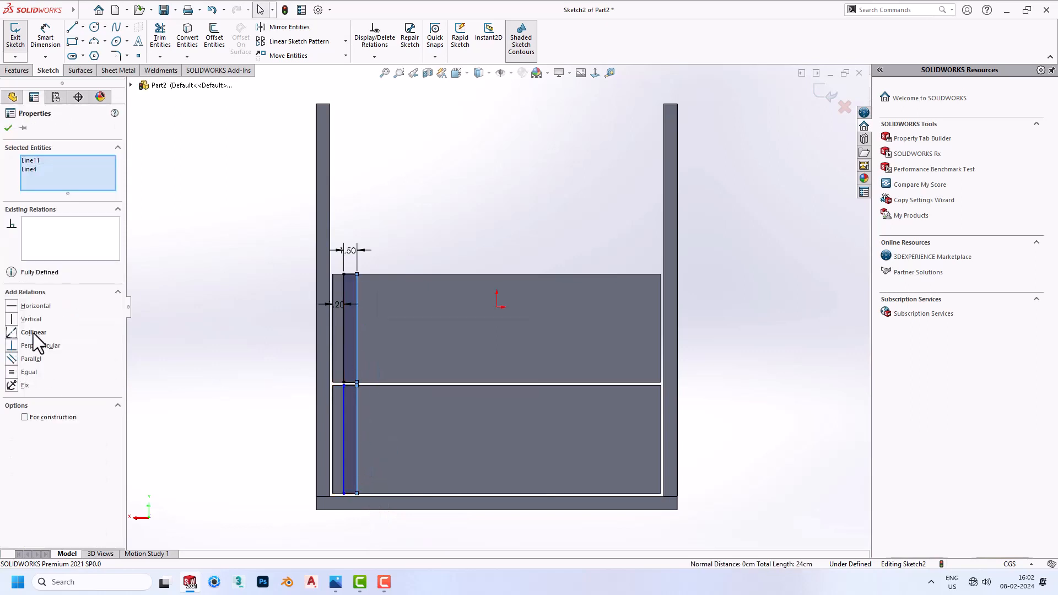
key(Escape)
click(343, 403)
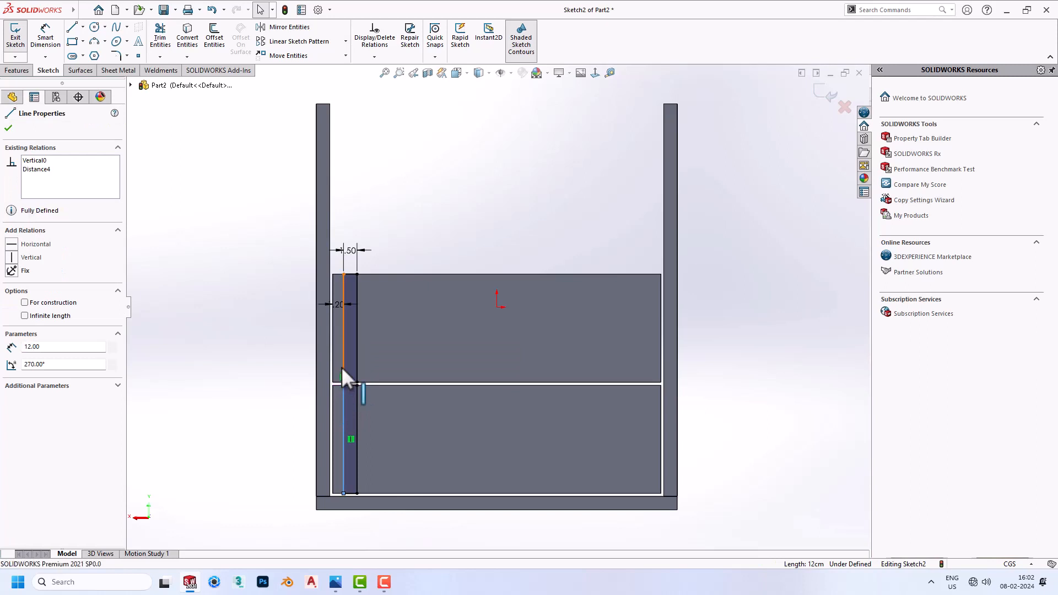
ctrl+click(343, 365)
click(30, 334)
key(Escape)
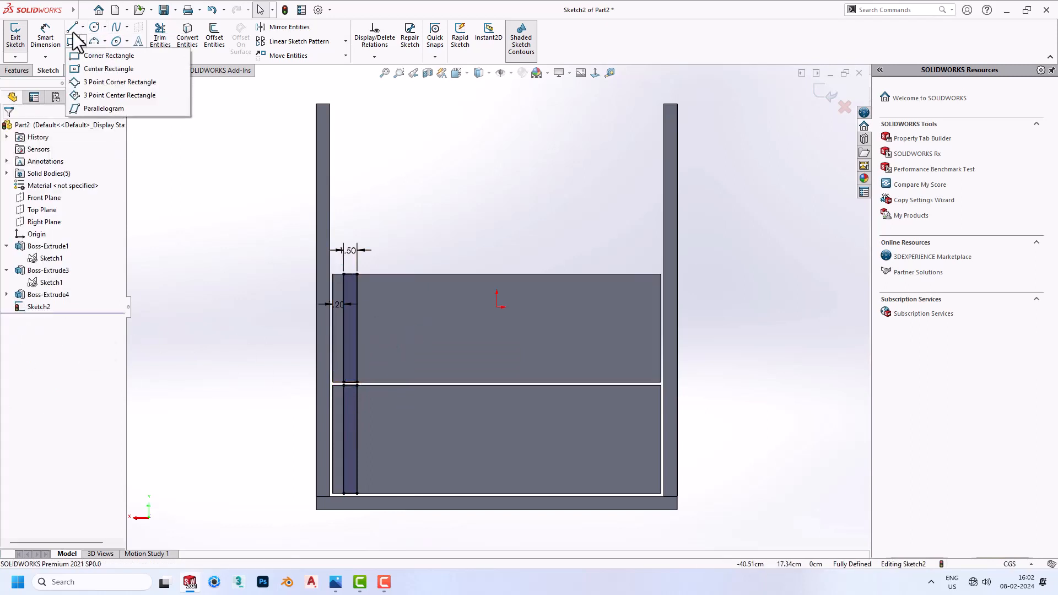
Draw a vertical centerline down from the origin and mirror both rectangles about it
click(97, 54)
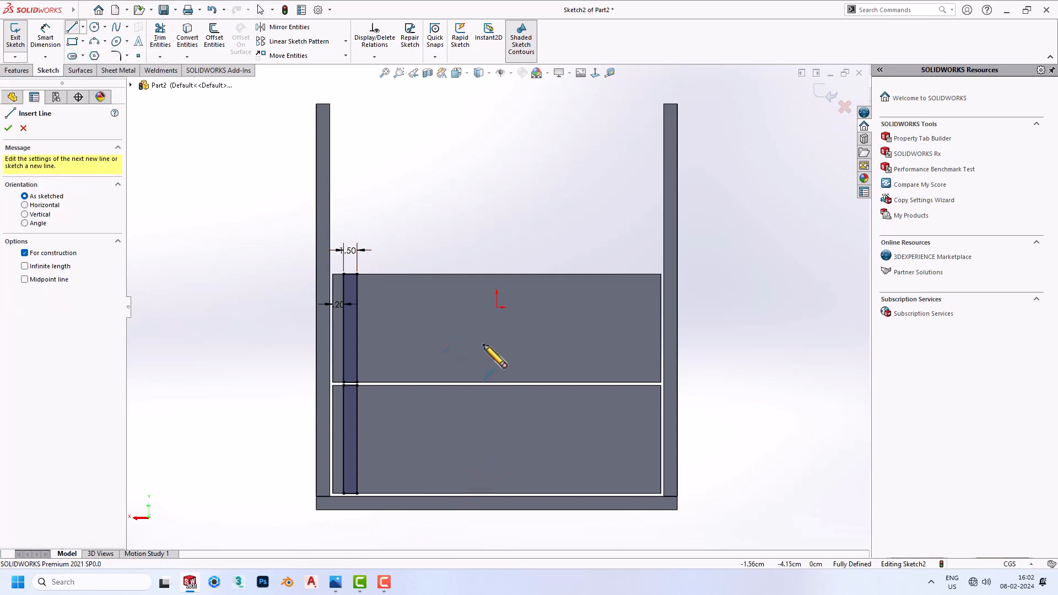
click(498, 307)
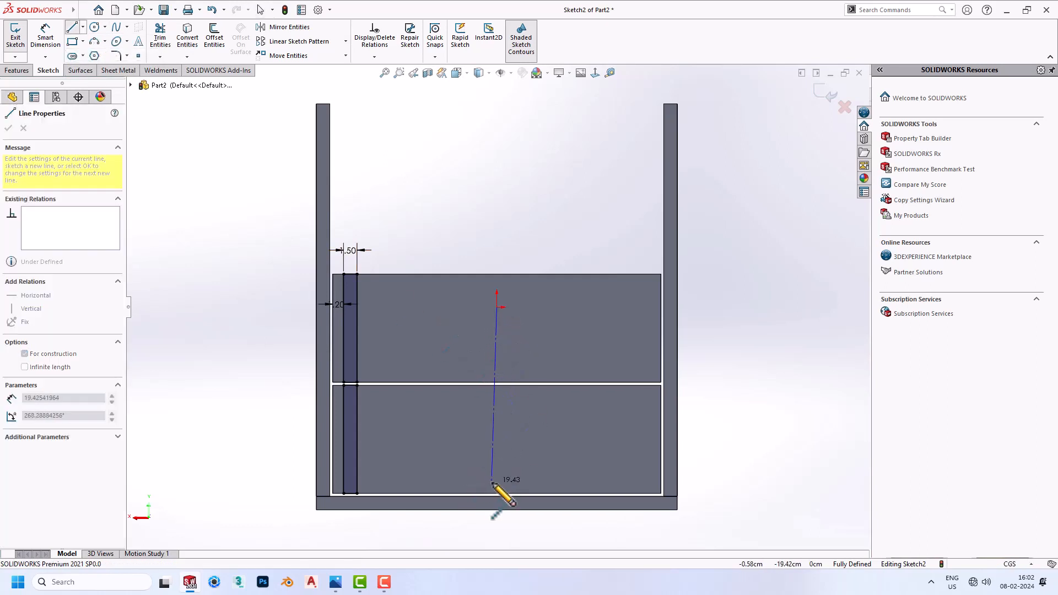
click(497, 363)
key(Escape)
drag(382, 358, 534, 524)
click(279, 26)
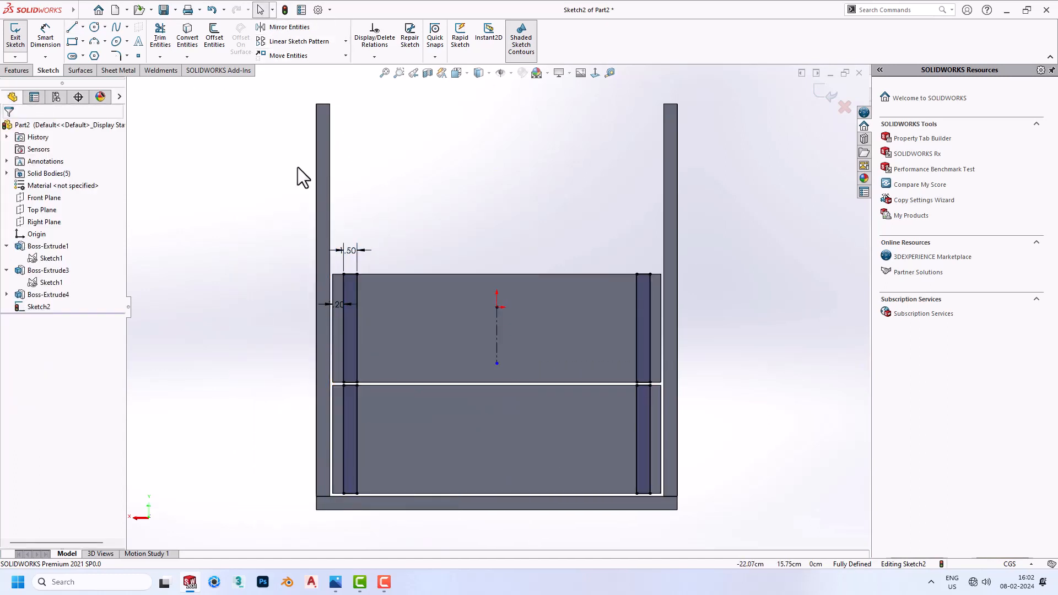
Extrude the four drawer-side rectangles with Offset From Surface, ending 1.5 cm from the left side panel's rear face
click(16, 70)
click(19, 34)
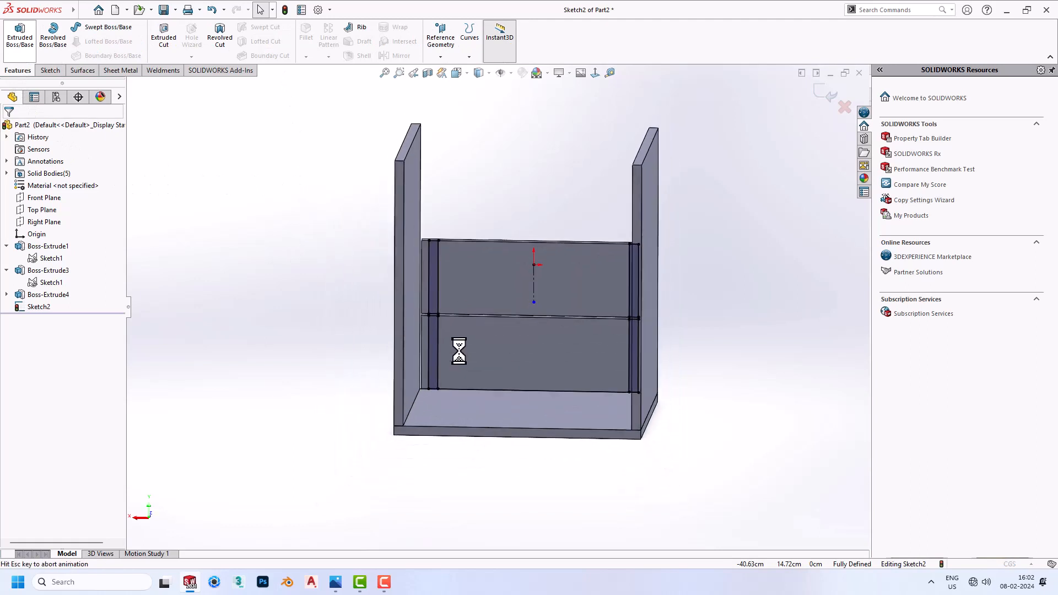
click(57, 197)
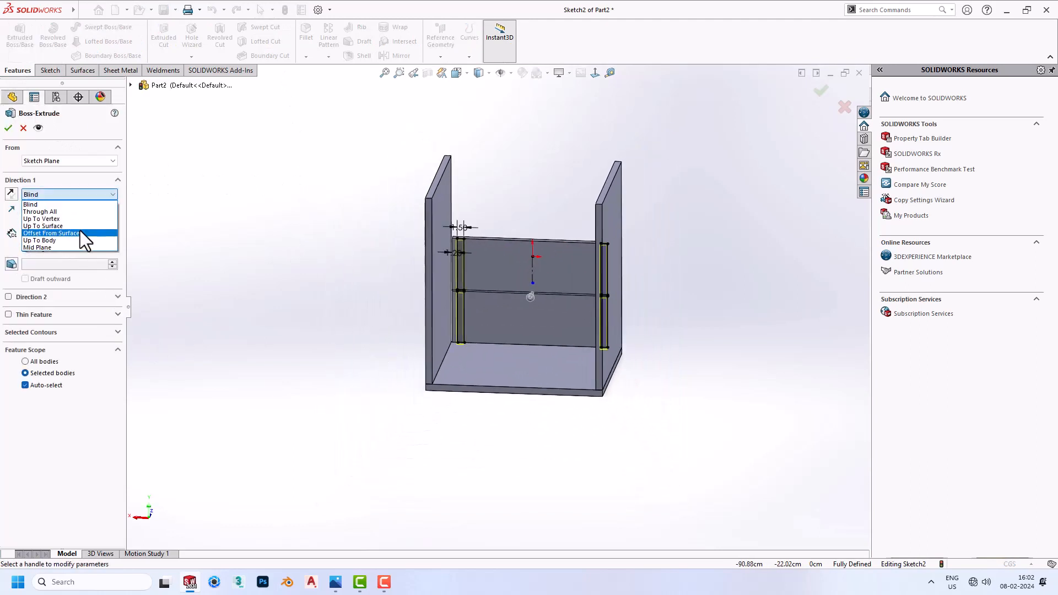
click(81, 232)
click(427, 286)
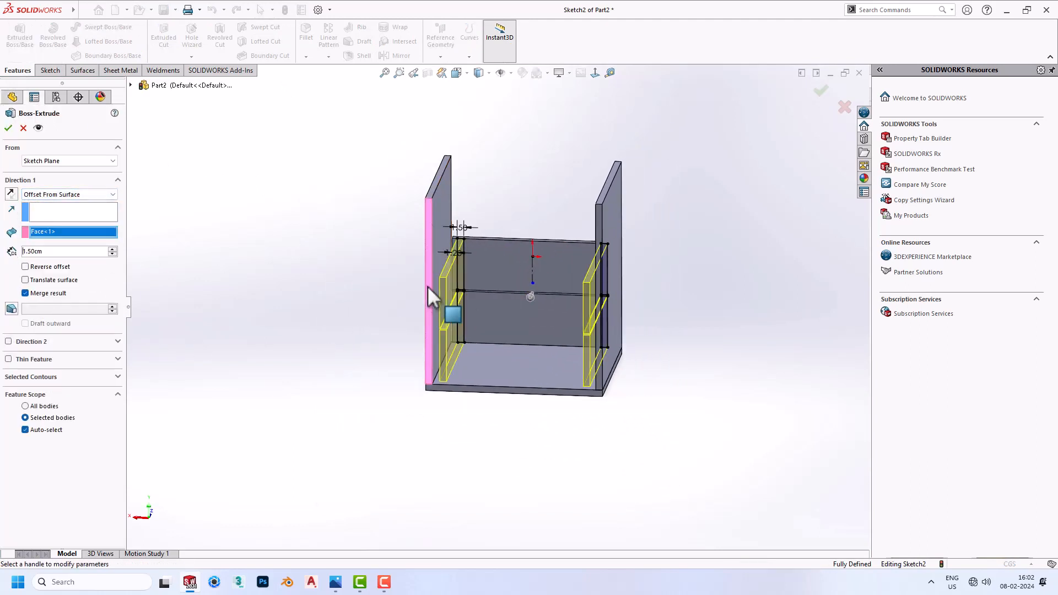
double_click(57, 251)
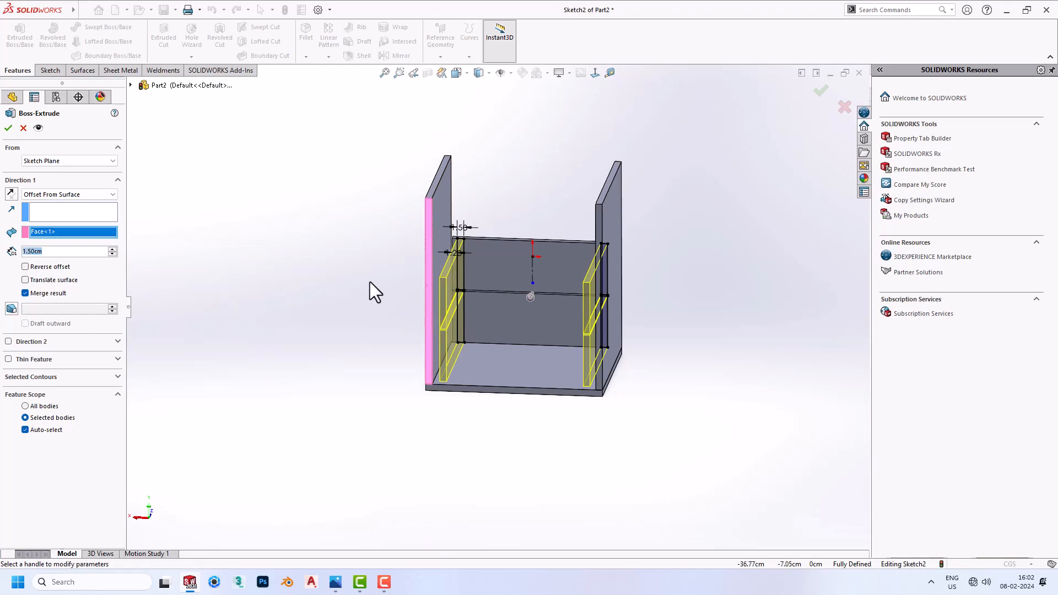
middle_drag(369, 282, 298, 292)
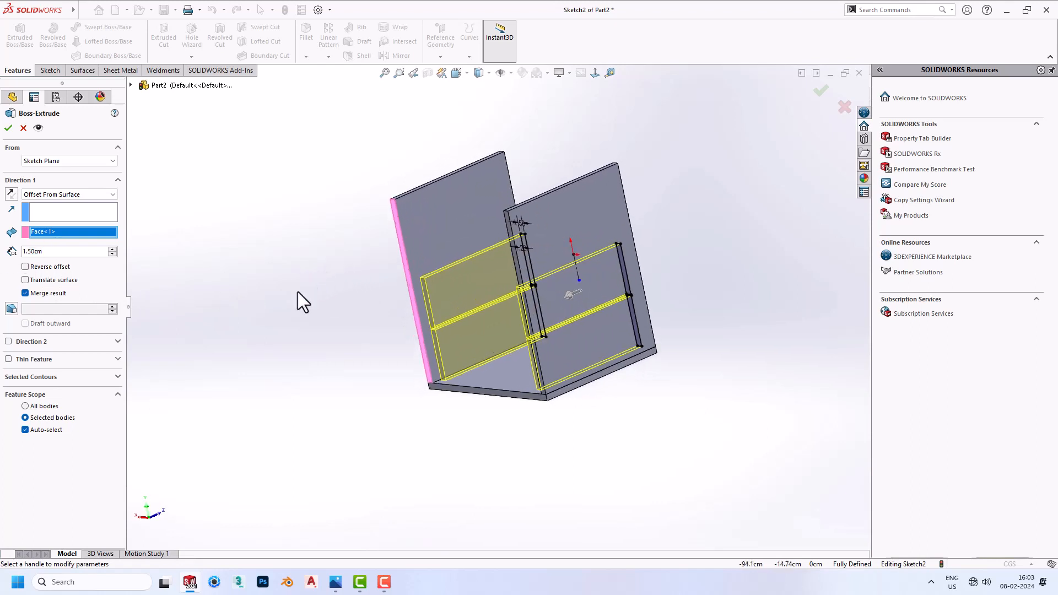
click(8, 129)
On the upper left drawer side's rear end face, sketch two horizontal rectangles about 32 cm wide, one low across each drawer
scroll(434, 315, down, 5)
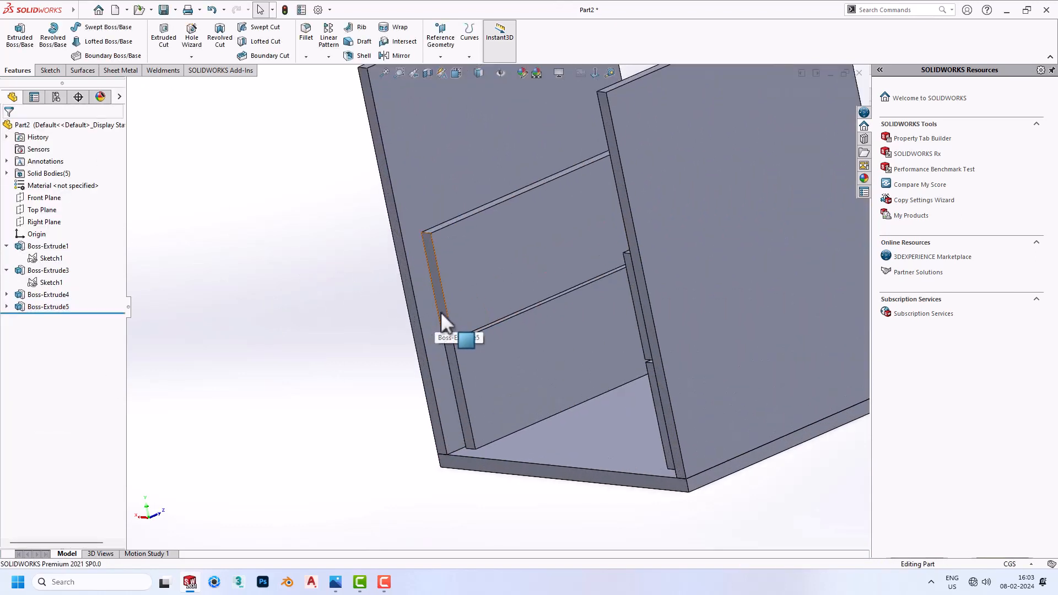
click(441, 312)
click(484, 287)
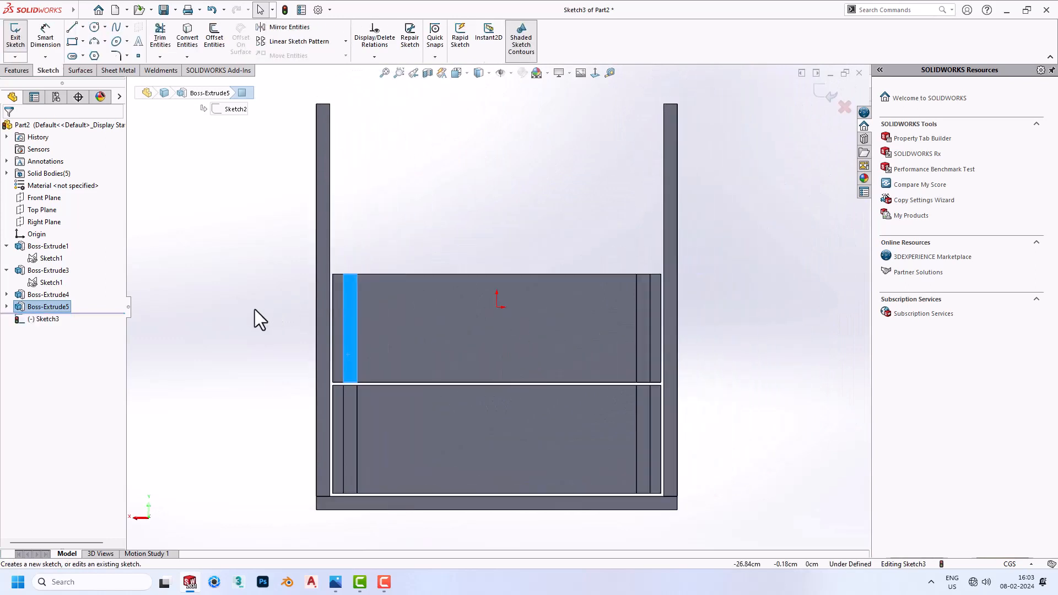
click(255, 309)
click(72, 42)
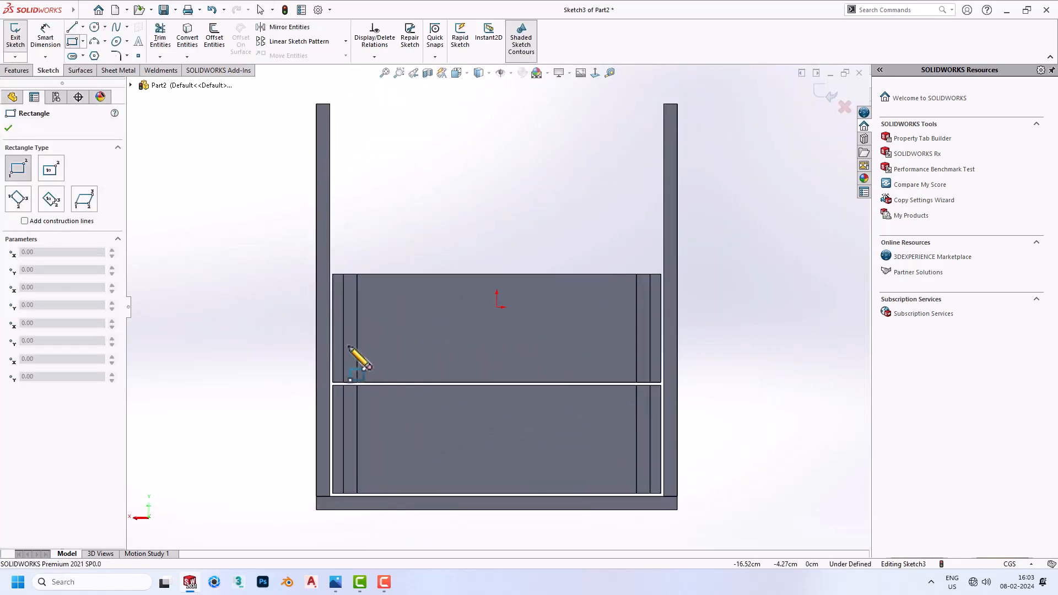
mouse_move(352, 348)
mouse_down()
mouse_move(432, 362)
mouse_move(642, 364)
mouse_up()
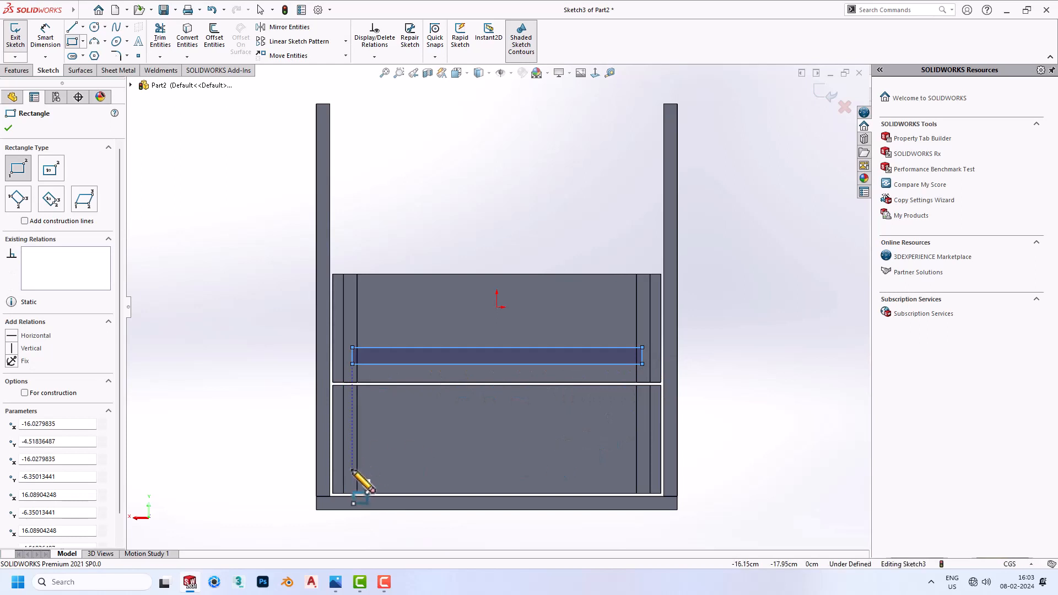
mouse_move(352, 470)
mouse_down()
mouse_move(649, 492)
mouse_move(642, 482)
mouse_up()
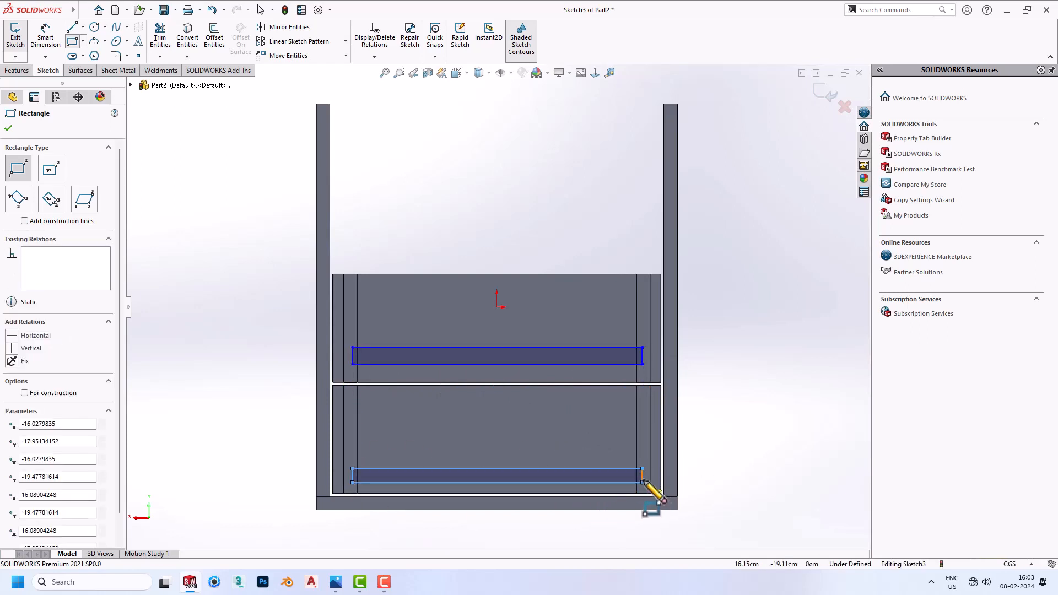
key(Escape)
Make the right ends of the two horizontal rectangles collinear, and do the same for their left ends
click(643, 478)
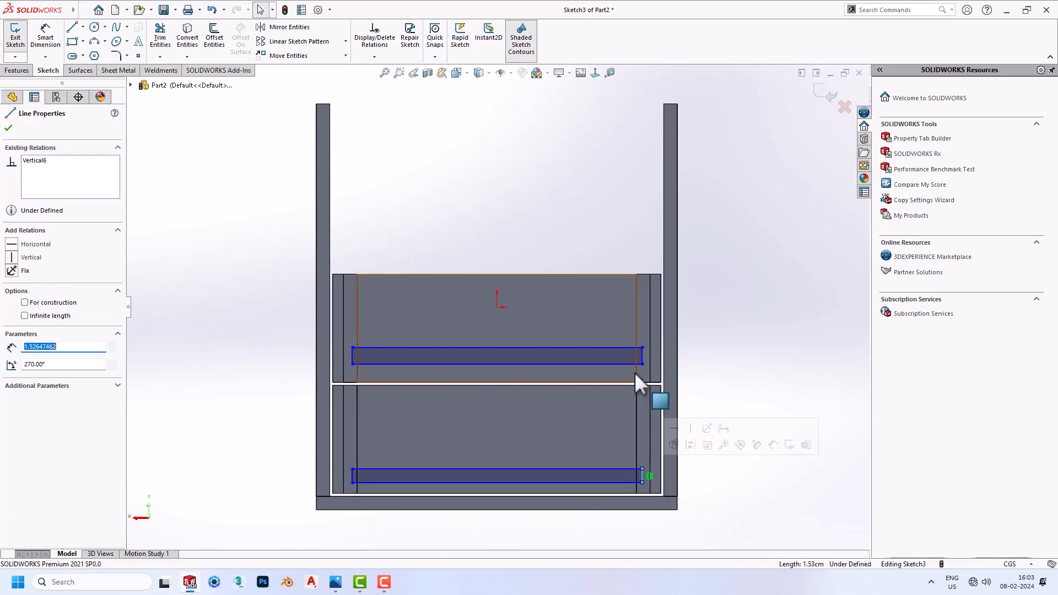
ctrl+click(642, 353)
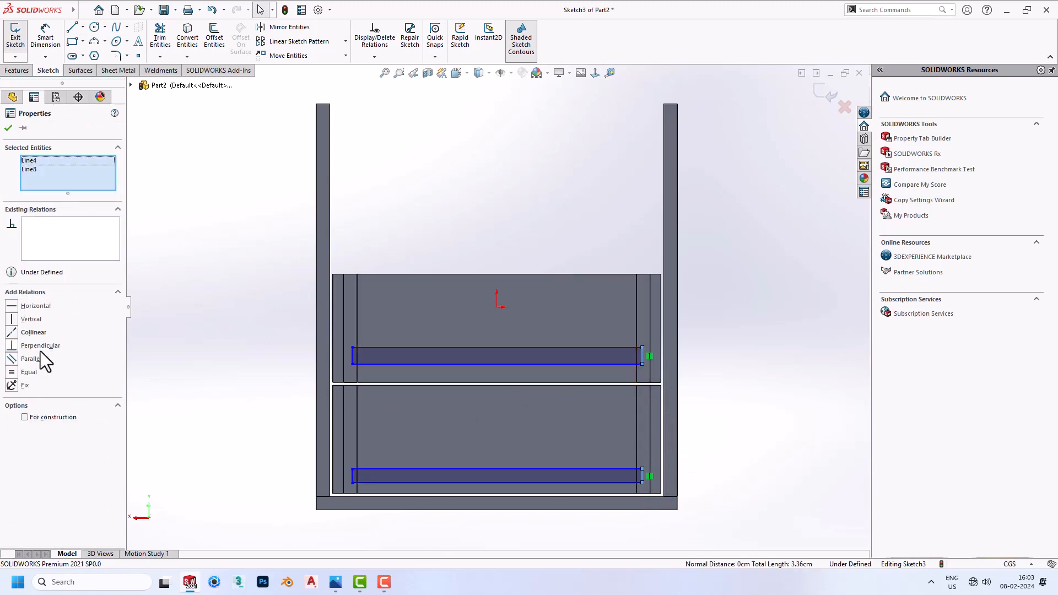
click(32, 333)
key(Escape)
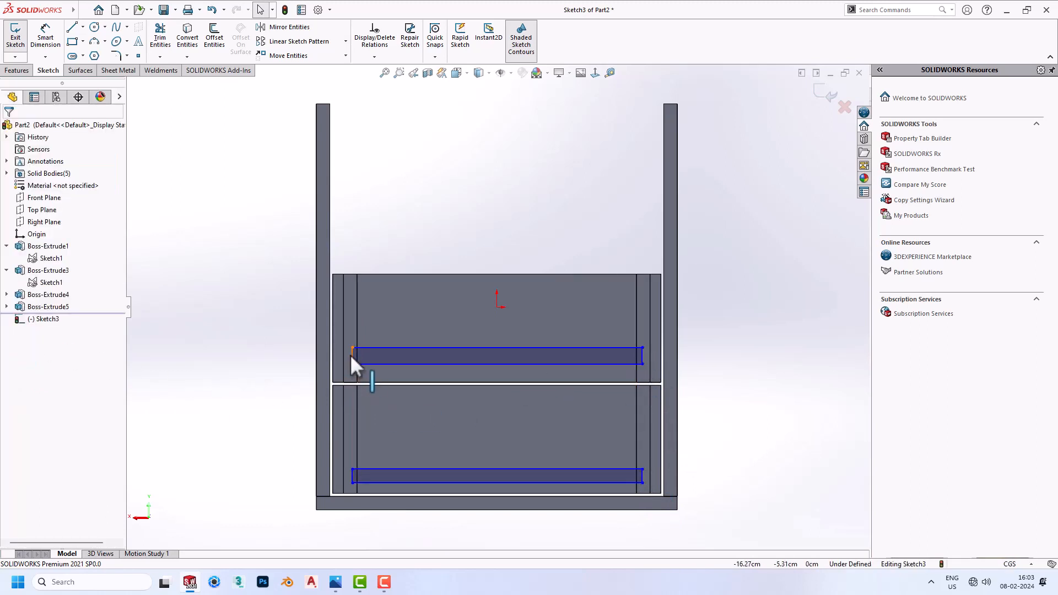
click(351, 355)
ctrl+click(353, 476)
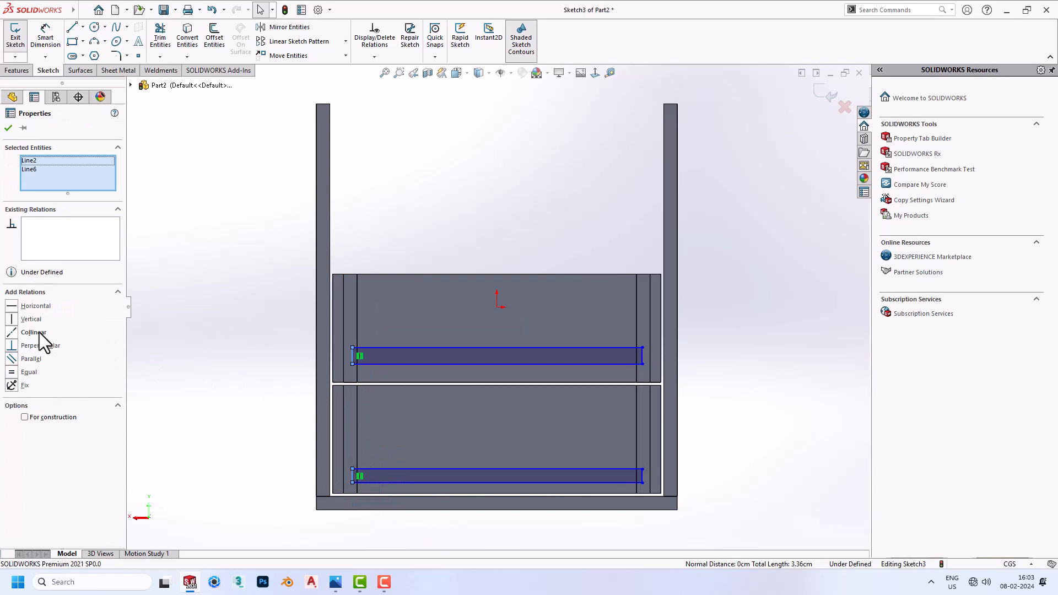
click(34, 333)
key(Escape)
Dimension the heights of the upper and lower horizontal rectangles to 1.5 cm each
key(d)
click(353, 355)
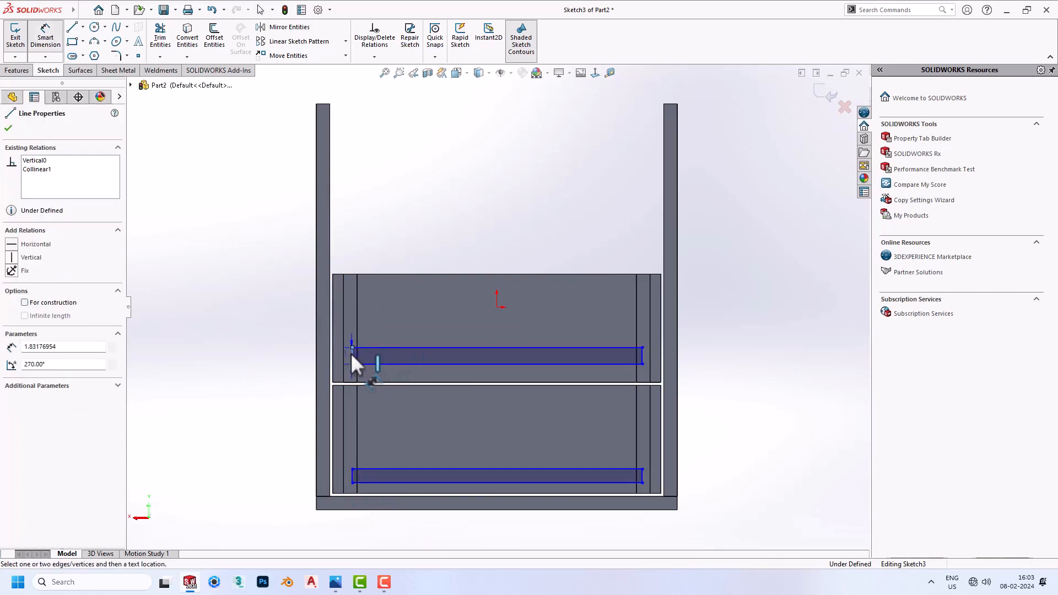
click(270, 352)
text(1.5)
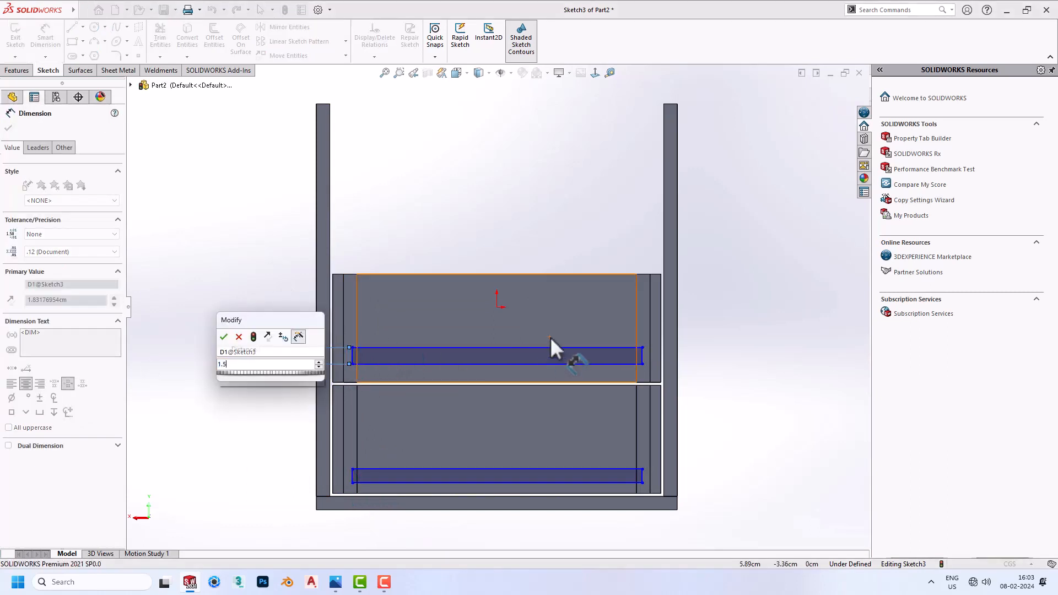
key(Return)
click(352, 478)
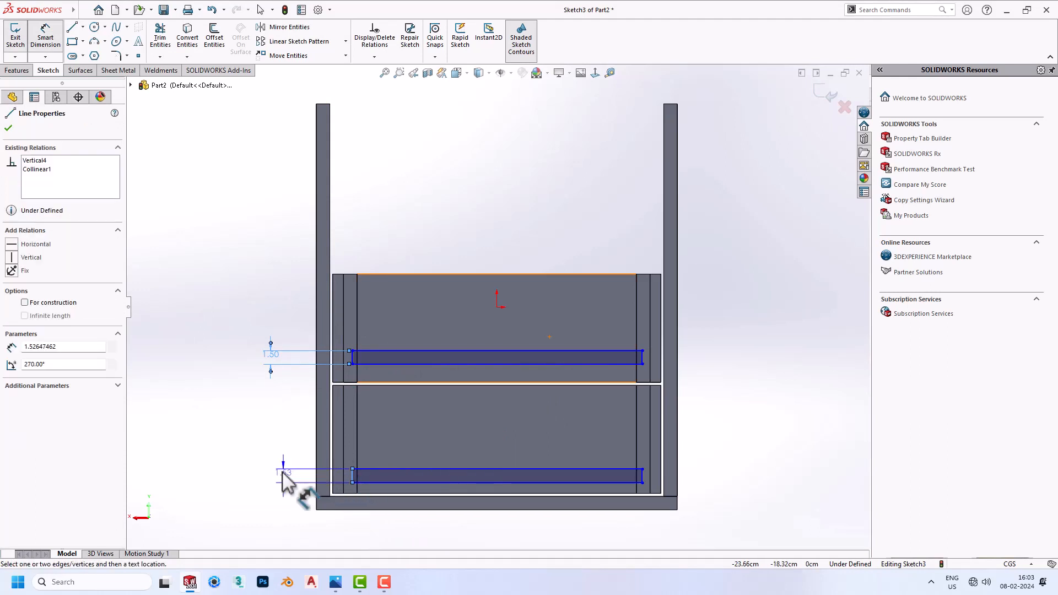
click(283, 480)
text(1.5)
key(Return)
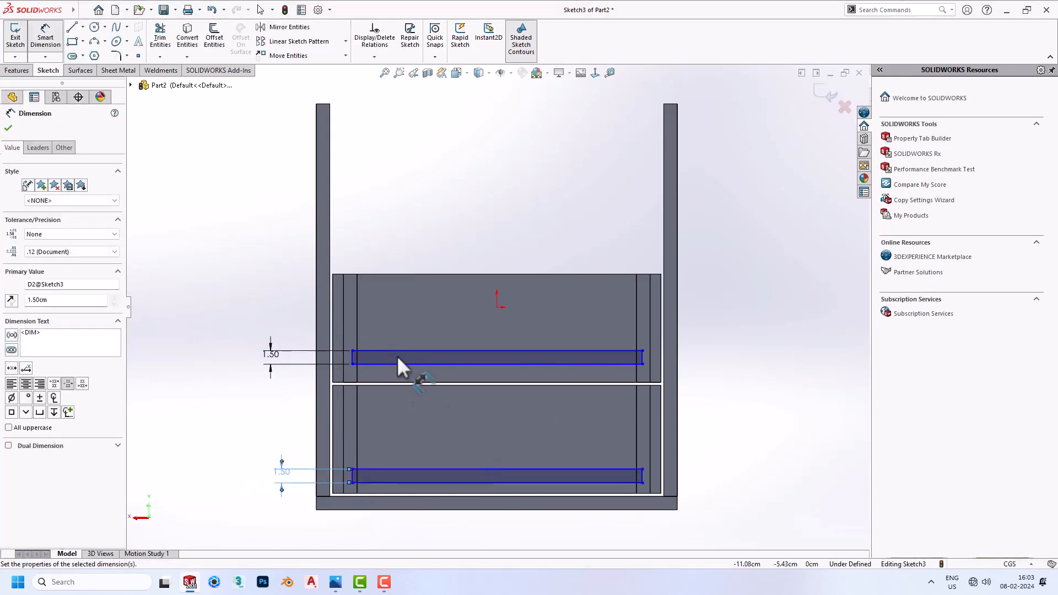
Dimension the upper rectangle's left end 1 cm from the outer edge of the upper left drawer side
scroll(379, 359, down, 4)
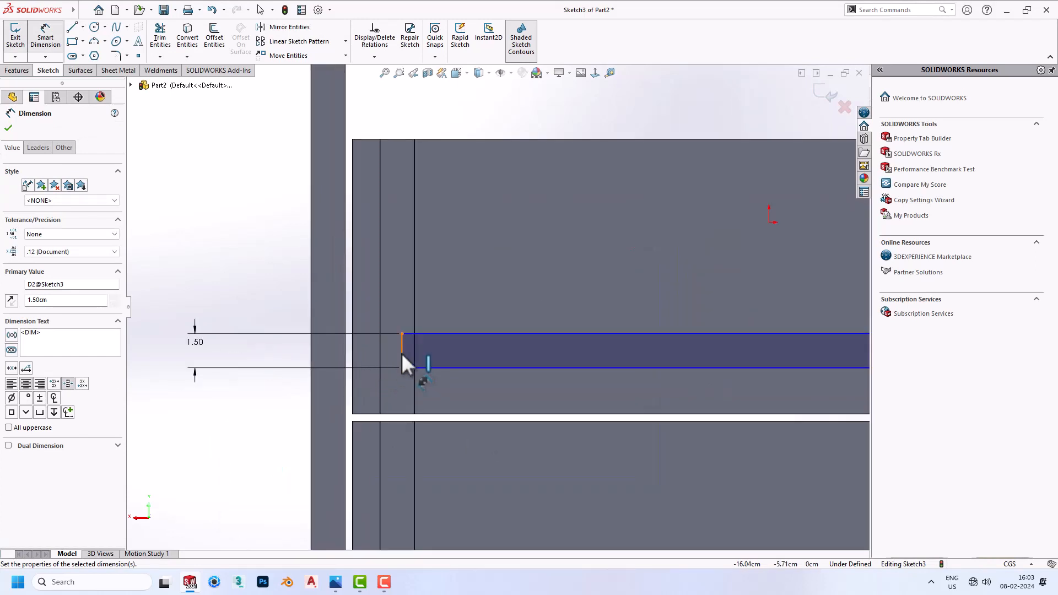
click(401, 352)
click(380, 359)
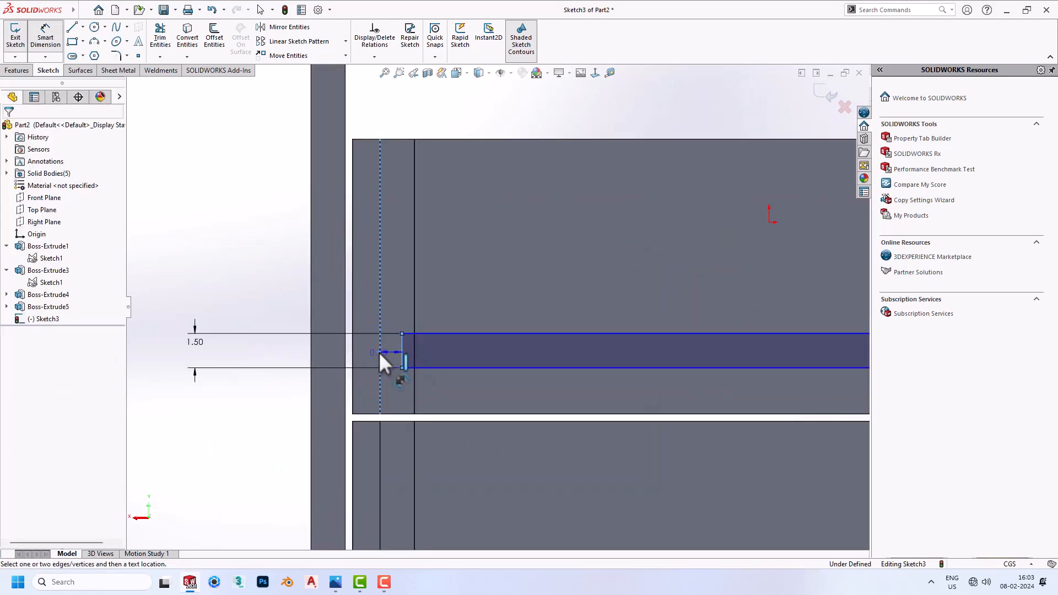
click(513, 361)
text(1)
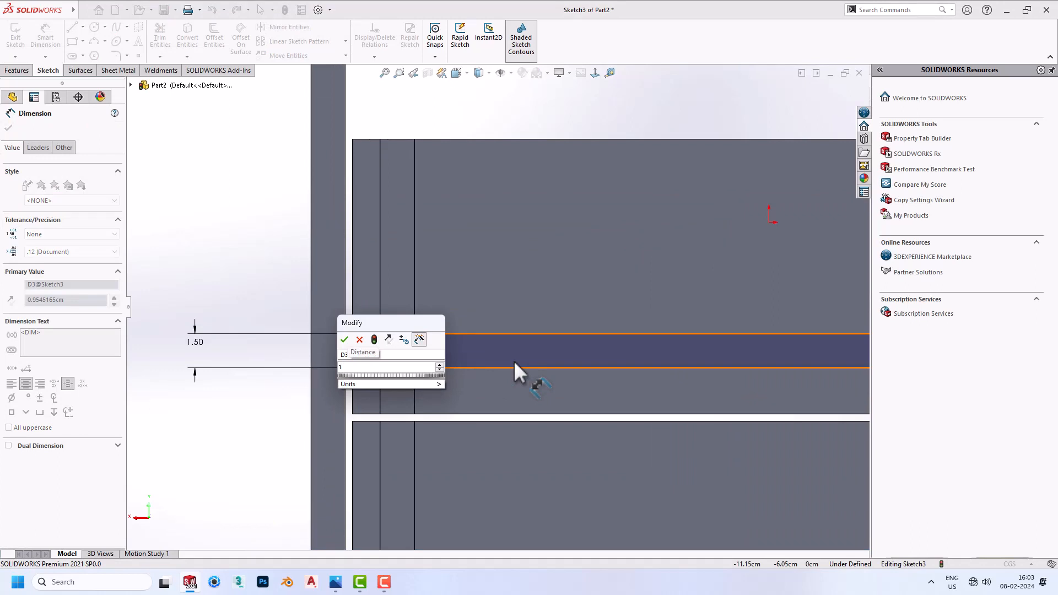
key(Return)
Dimension the upper rectangle's right end 1 cm from the outer edge of the upper right drawer side
scroll(482, 359, up, 5)
scroll(707, 325, down, 5)
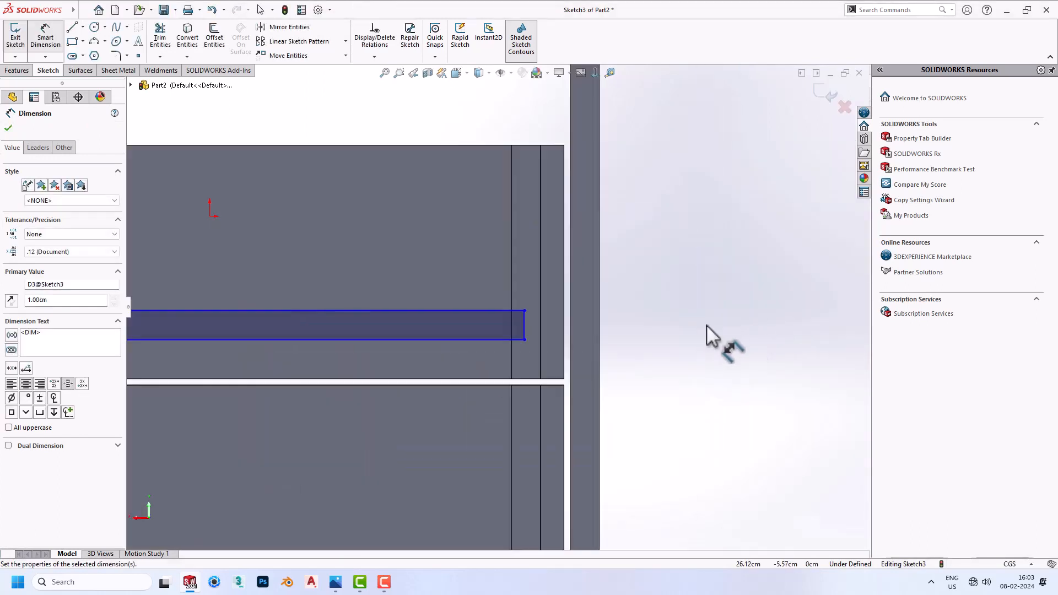
click(527, 325)
click(541, 323)
click(521, 280)
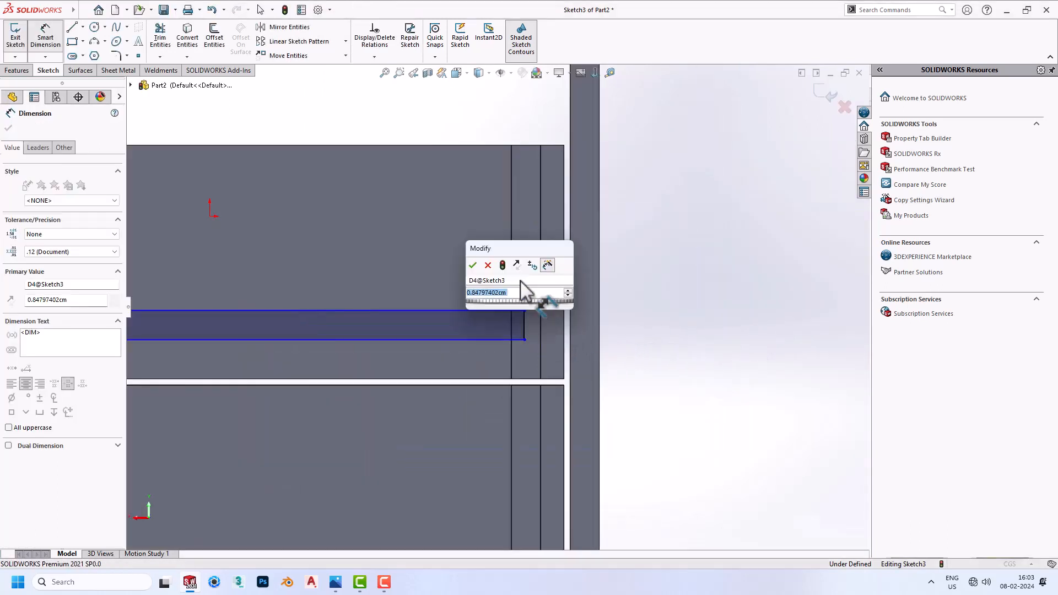
key(Return)
Dimension the upper rectangle's bottom line 1.5 cm above the bottom edge of the upper drawer front
scroll(524, 284, up, 5)
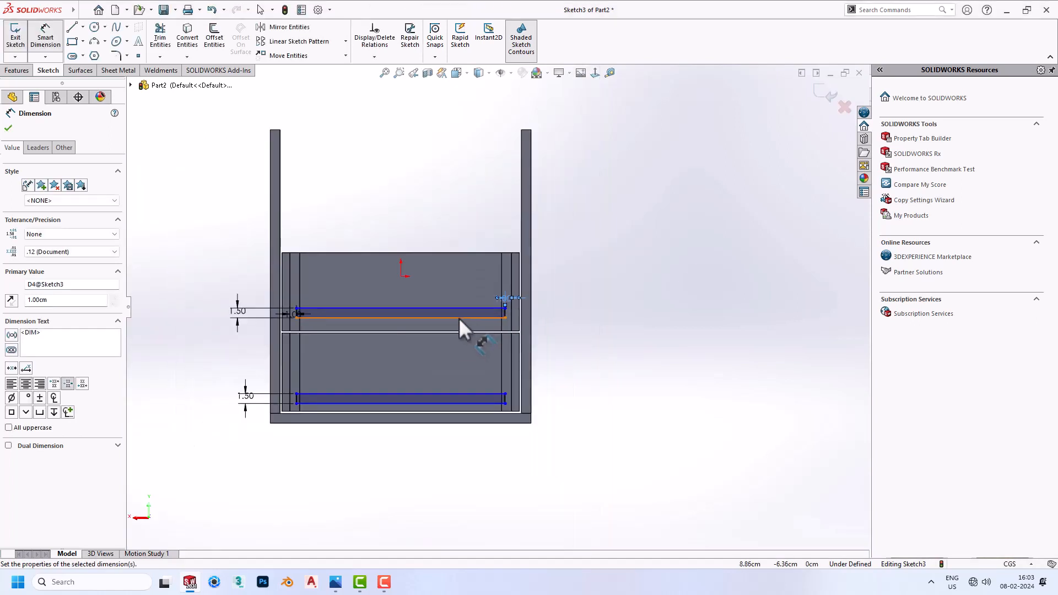
scroll(466, 329, down, 3)
click(449, 313)
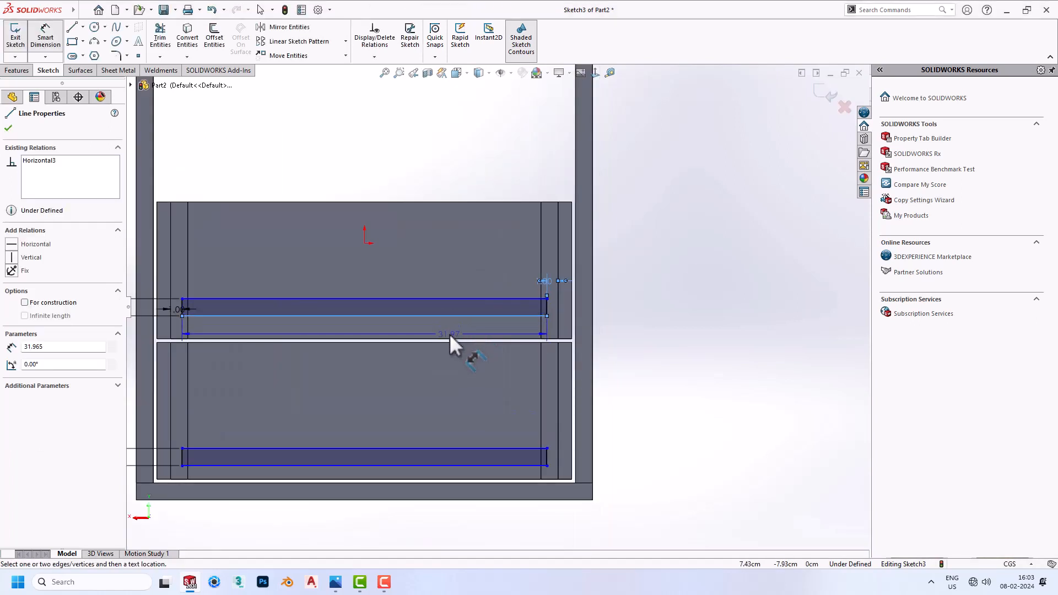
click(448, 337)
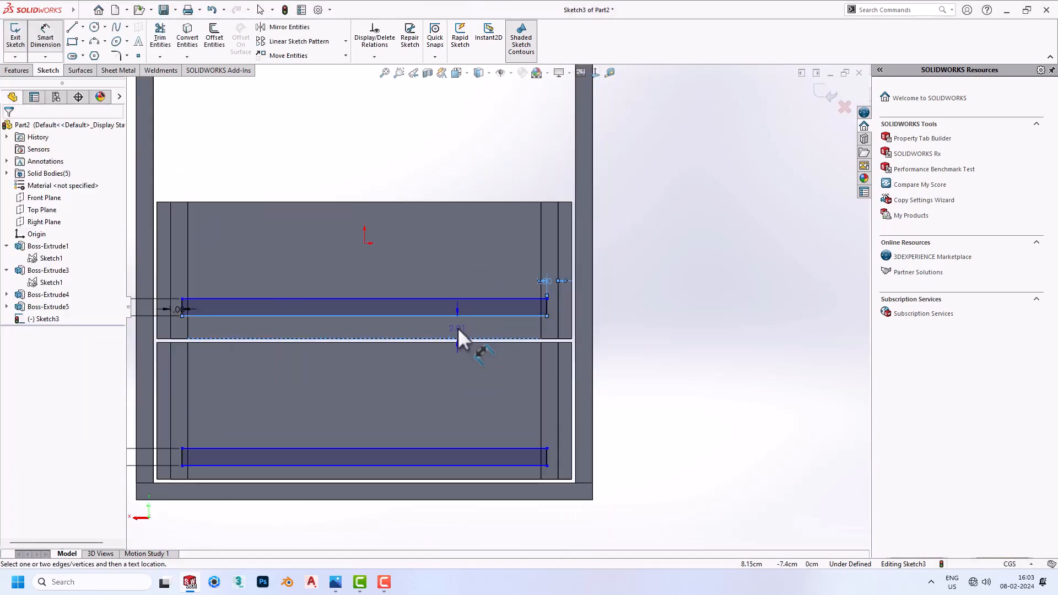
click(458, 328)
text(1.5)
key(Return)
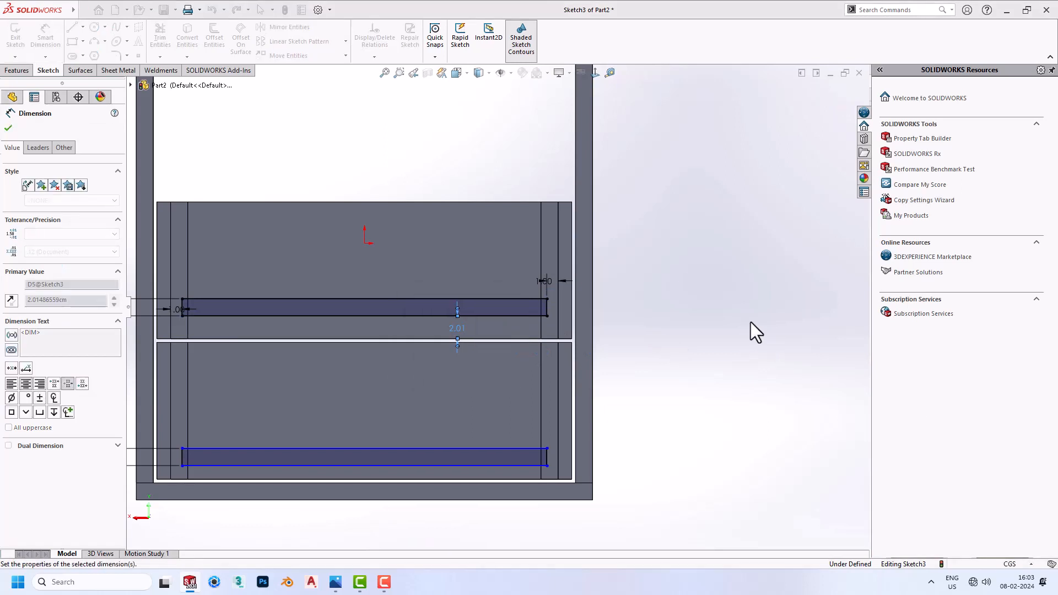
Dimension the lower rectangle's bottom line 1.5 cm above the bottom edge of the lower drawer front
click(433, 466)
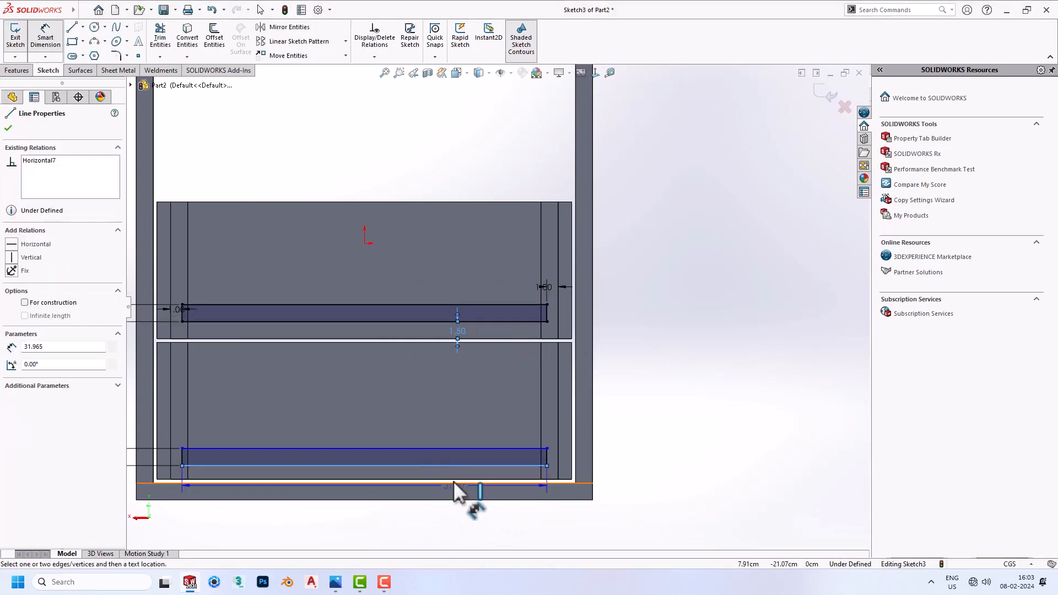
click(452, 478)
click(448, 470)
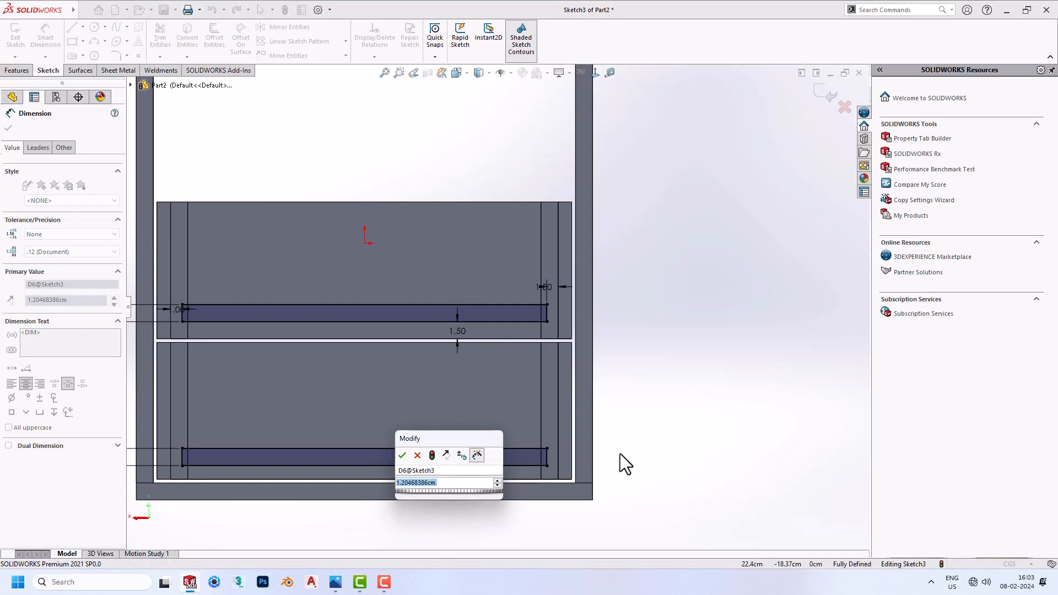
text(1.2)
key(Return)
scroll(622, 454, up, 6)
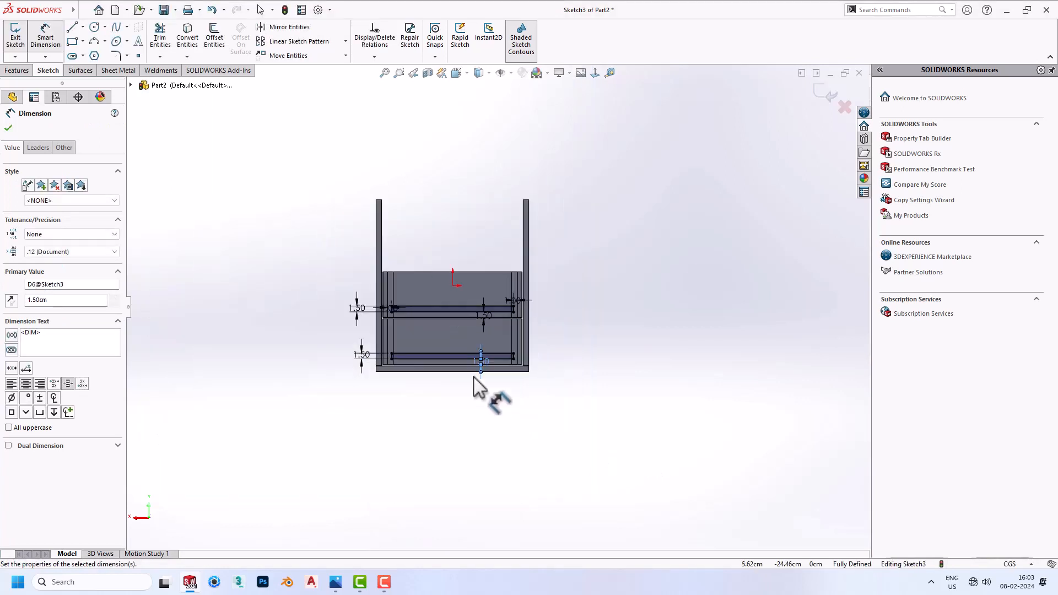
Extrude-cut both rectangles with Up To Surface, ending at the inner face of the upper drawer front
key(Escape)
click(16, 71)
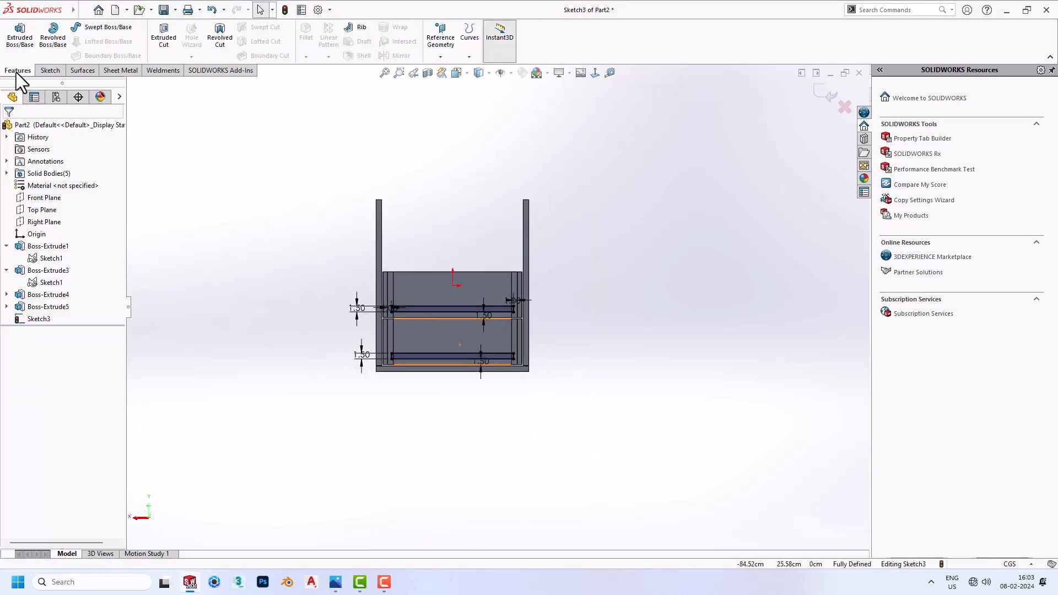
click(160, 48)
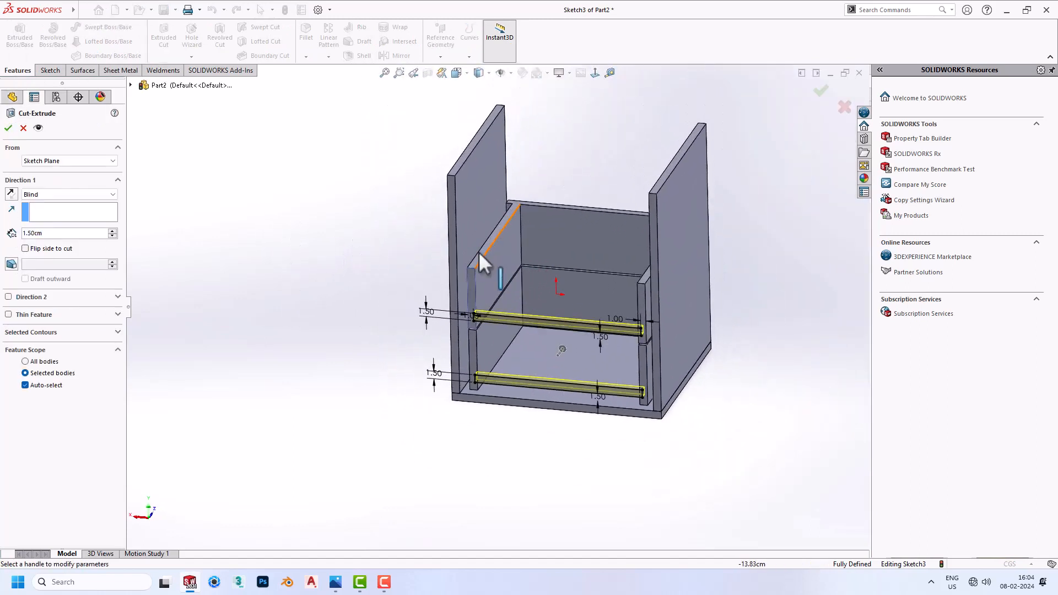
click(47, 194)
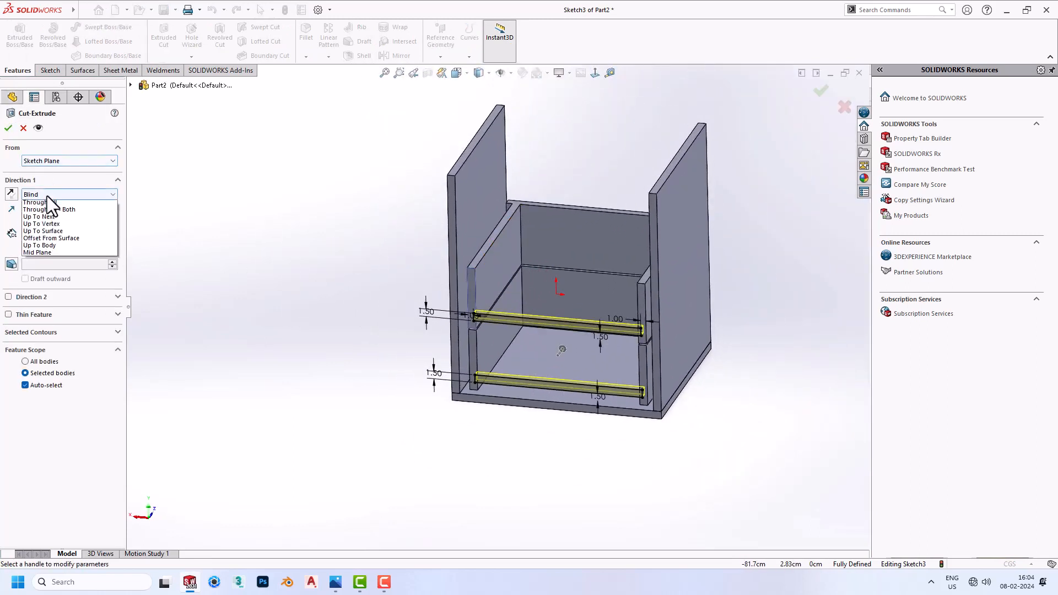
click(81, 240)
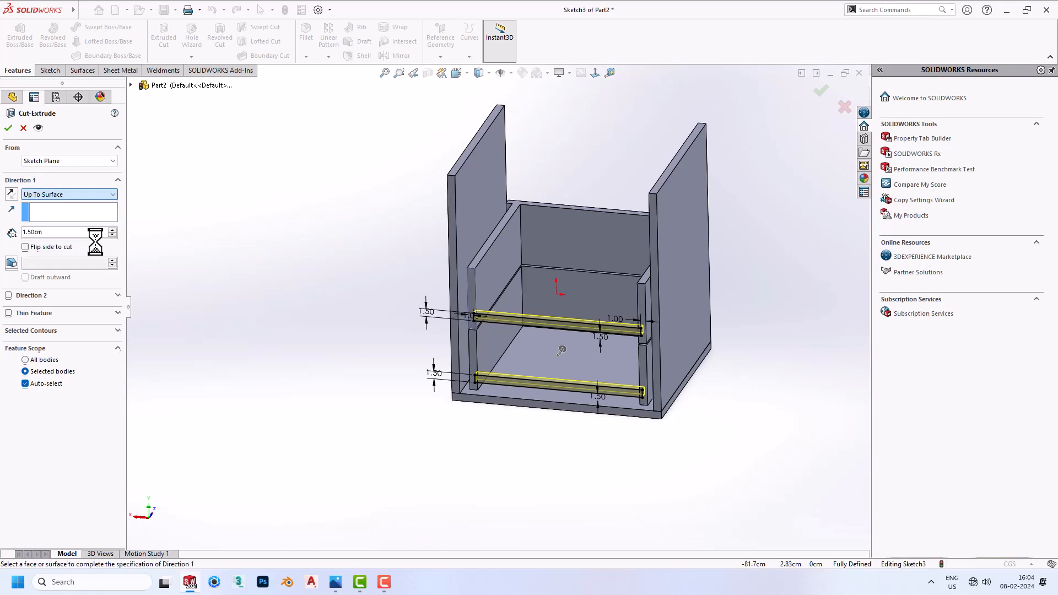
click(615, 243)
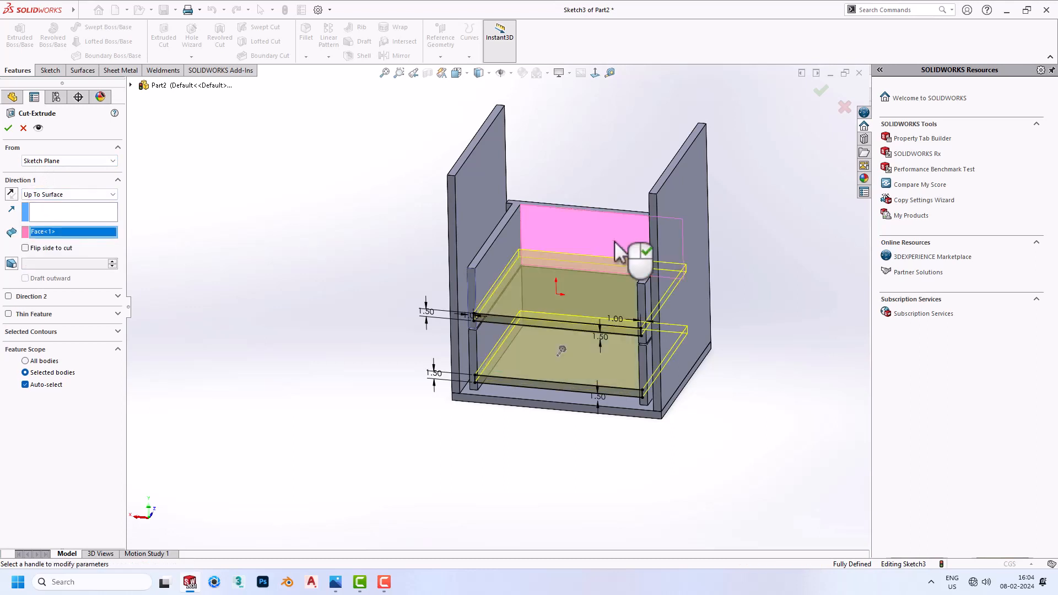
click(8, 130)
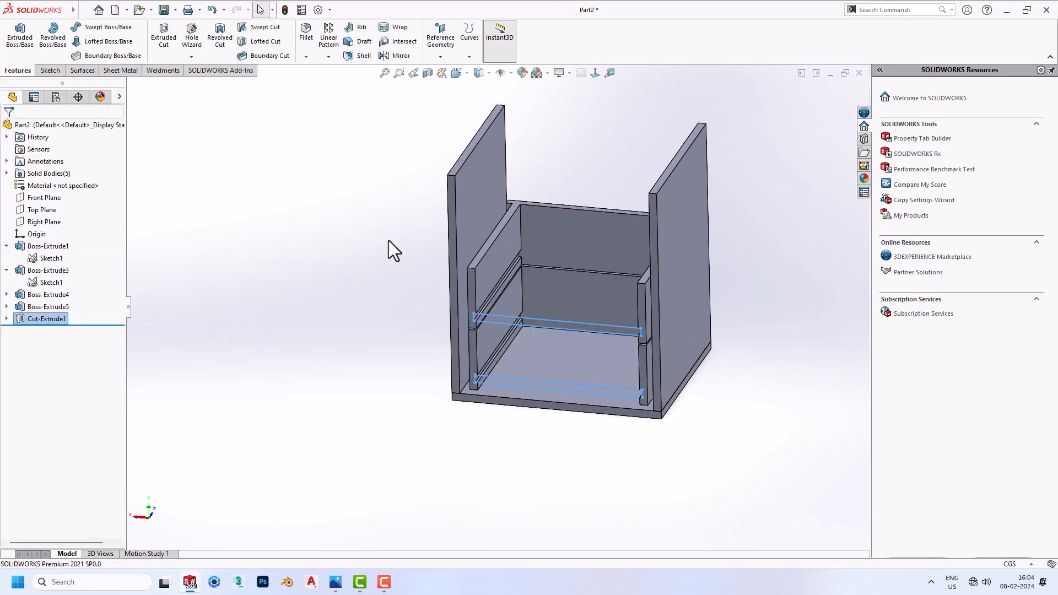
Edit Boss-Extrude5 and turn off Merge result so the drawer sides are separate bodies
click(48, 306)
click(56, 270)
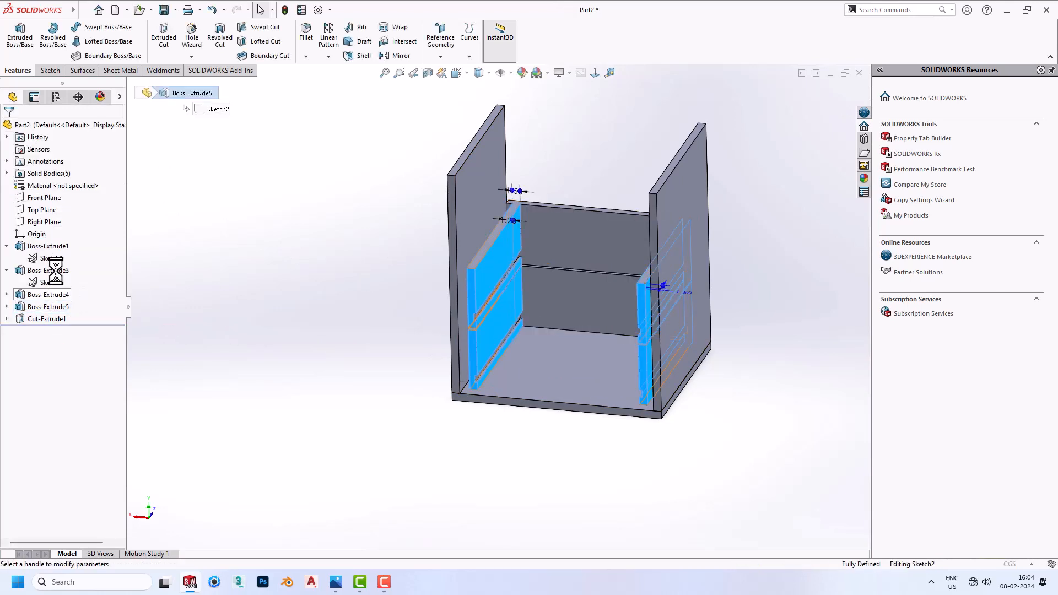
click(41, 293)
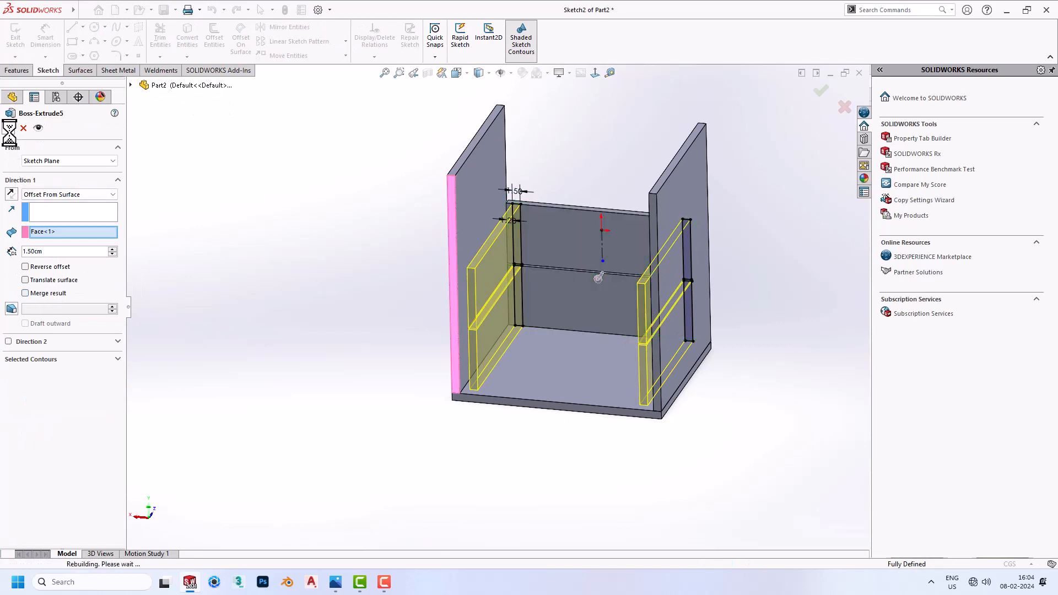
Reopen Sketch3 under Cut-Extrude1 and delete the dangling 1 cm dimension at the upper rectangle's left end
click(57, 319)
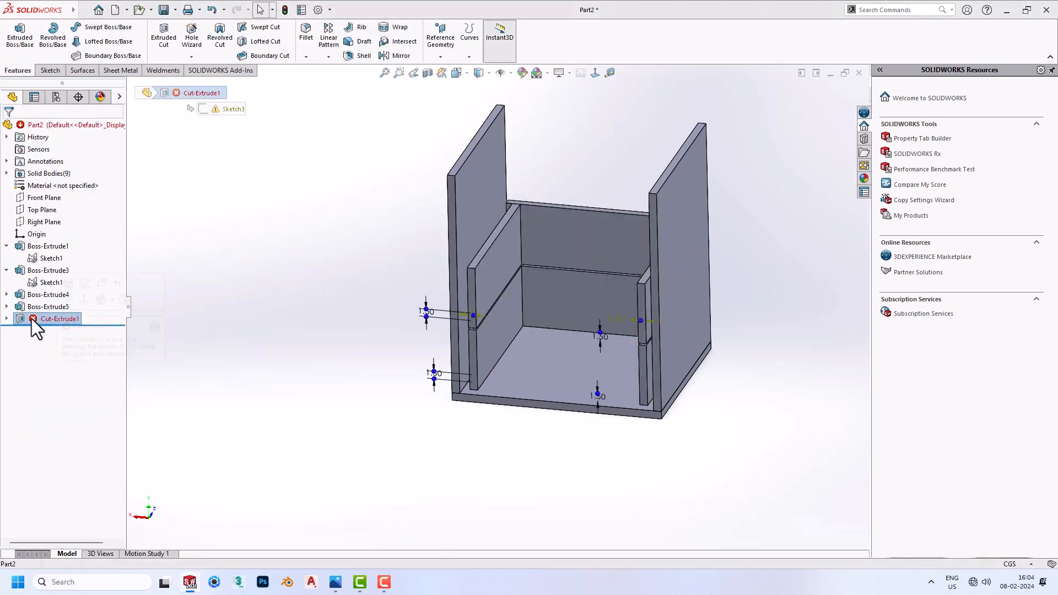
click(7, 318)
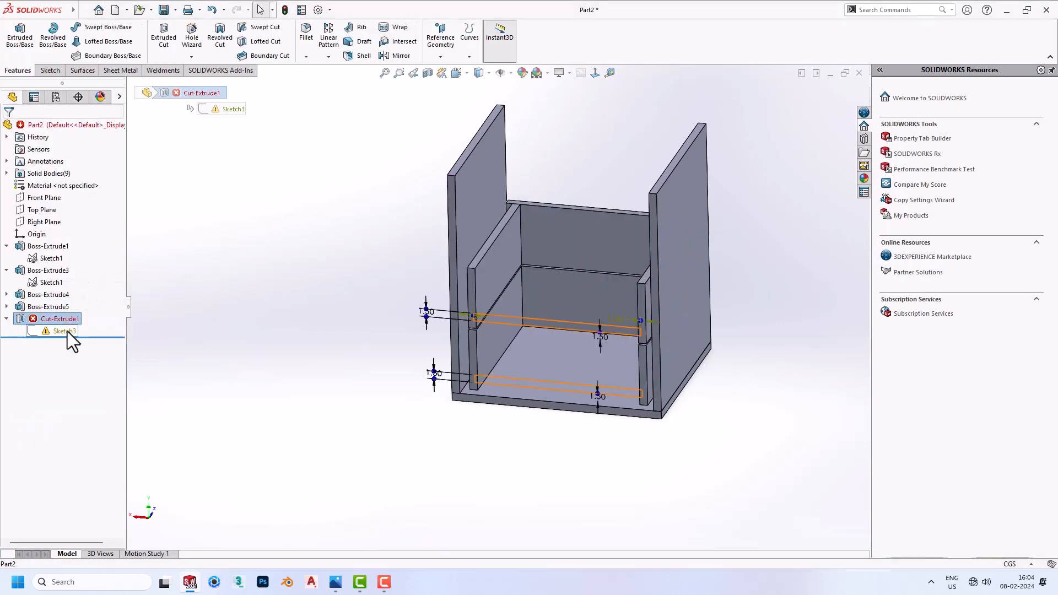
click(55, 329)
click(64, 295)
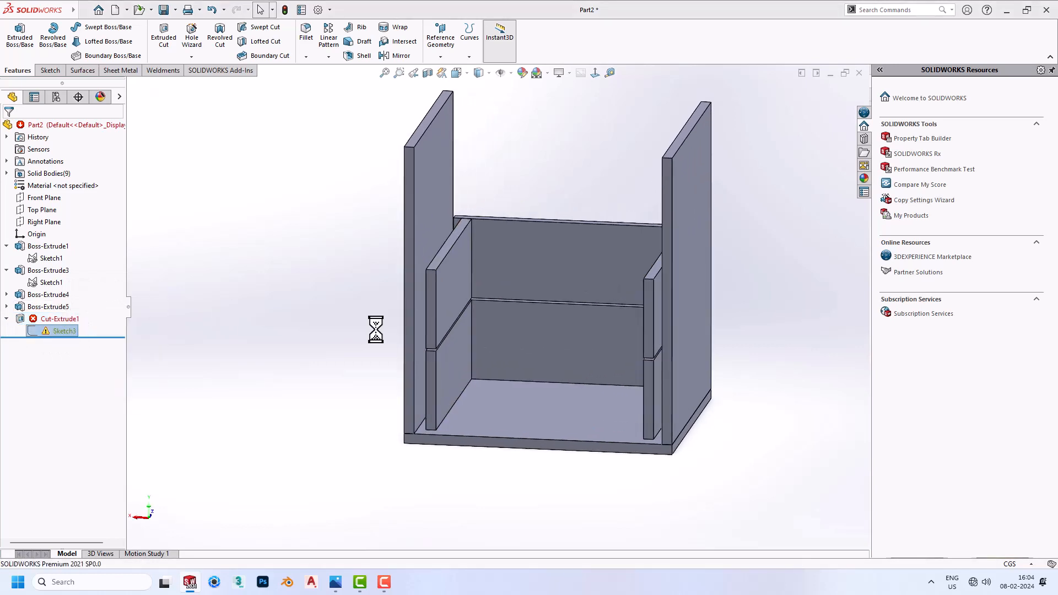
scroll(365, 352, down, 3)
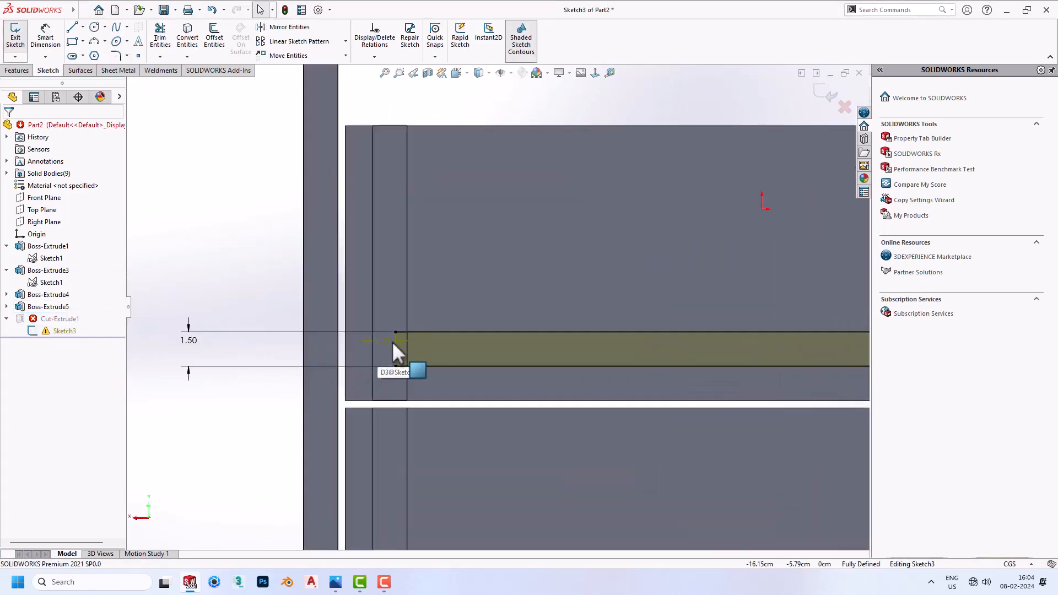
click(373, 340)
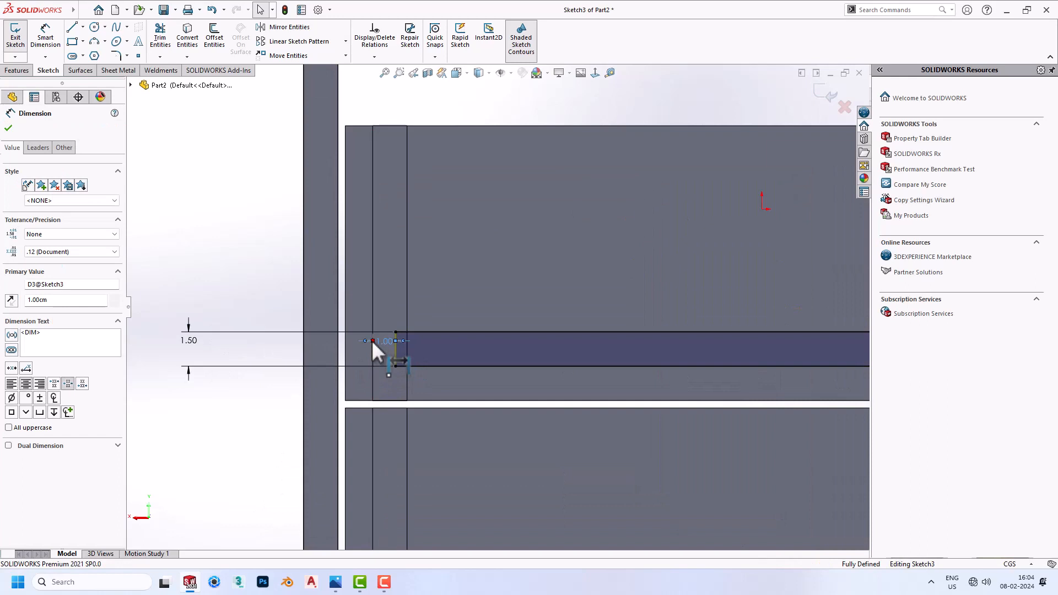
key(Delete)
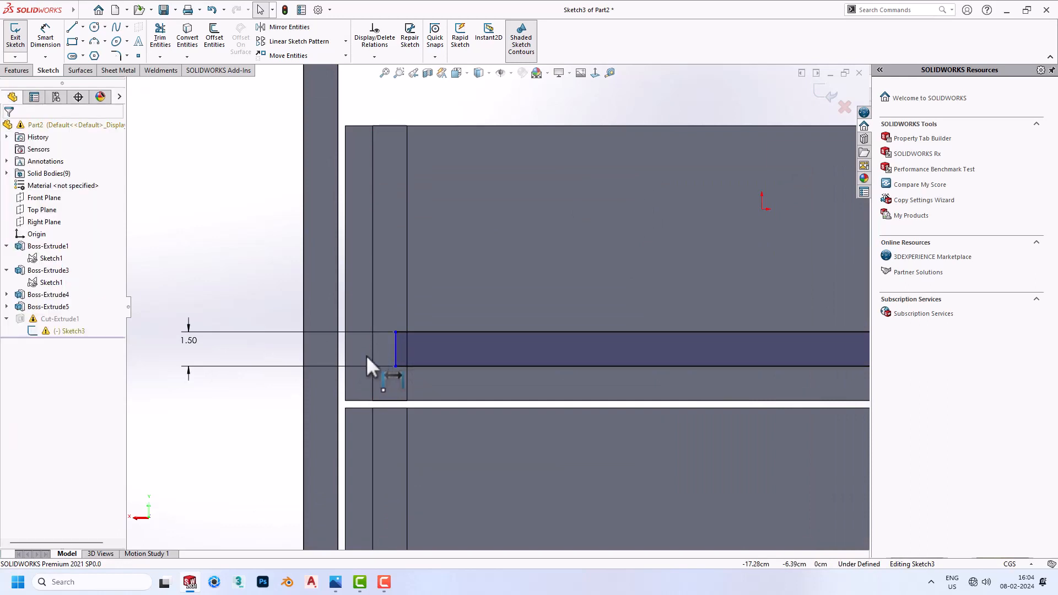
Redimension the upper rectangle's left end 1 cm from the upper left drawer side's outer edge
right_drag(381, 353, 379, 289)
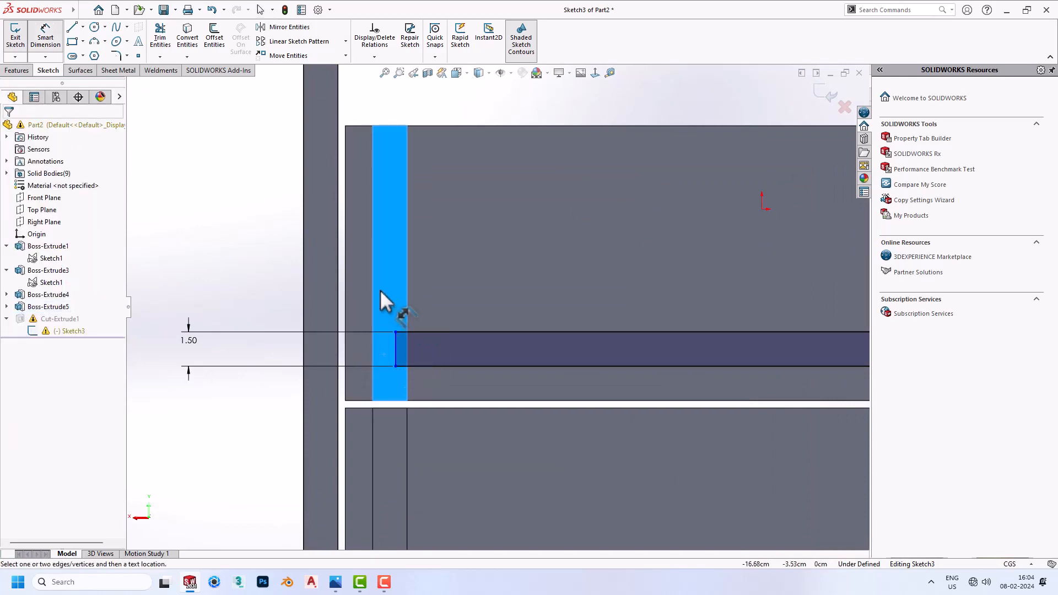
click(396, 345)
click(373, 347)
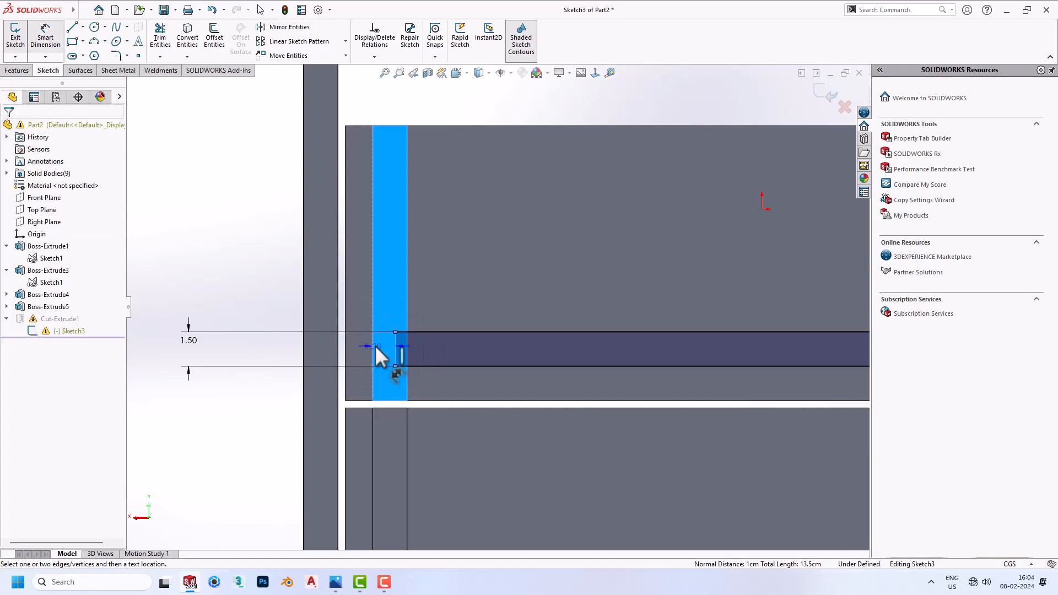
click(463, 332)
key(Return)
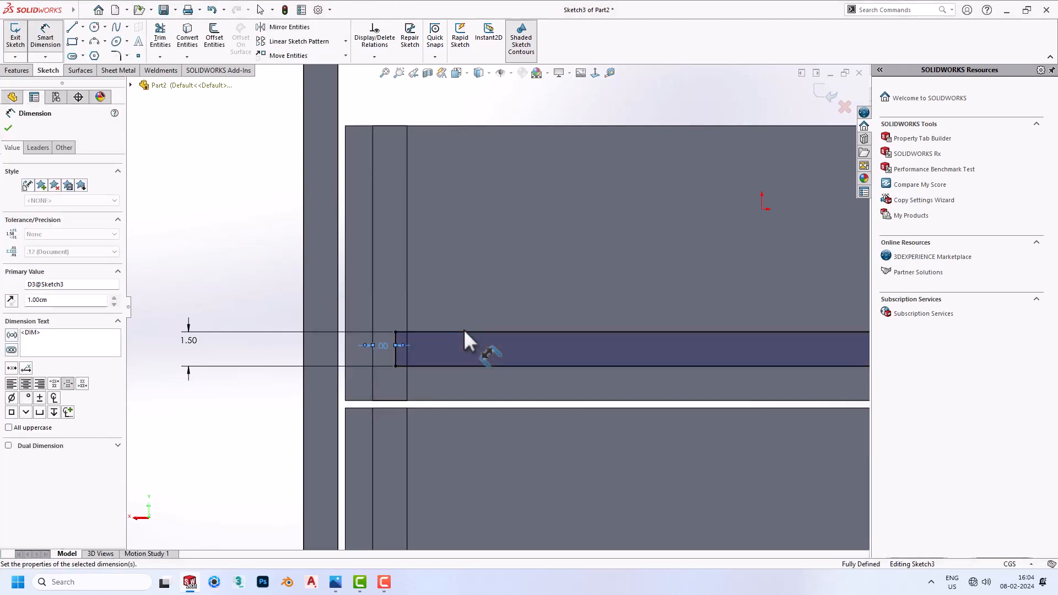
Replace the dimension at the upper rectangle's right end with a new 1 cm one to the upper right drawer side's outer edge
scroll(464, 329, up, 6)
scroll(662, 306, down, 4)
click(660, 303)
key(Escape)
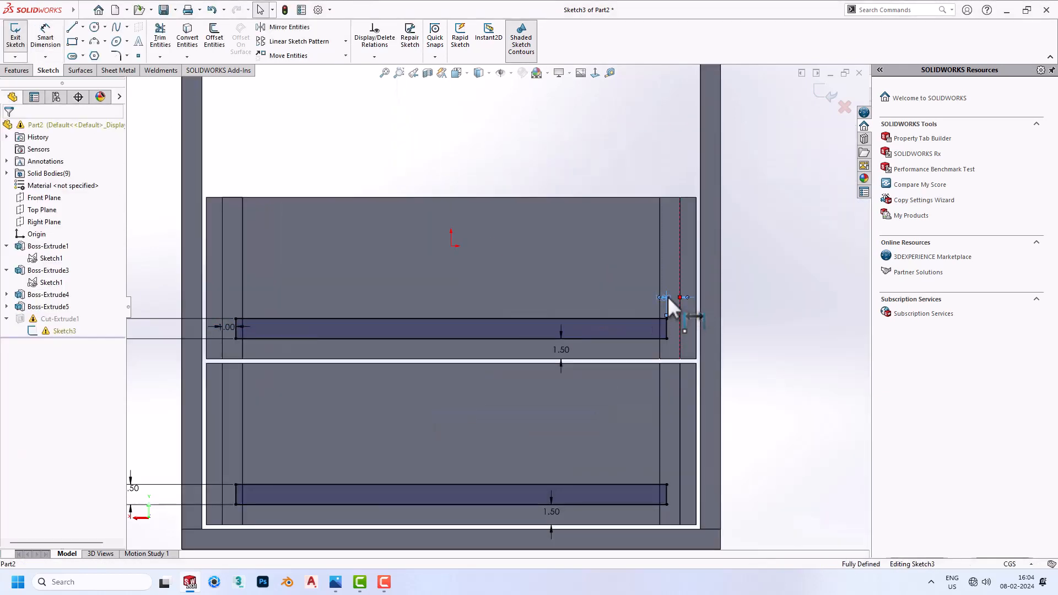
right_drag(671, 335, 673, 316)
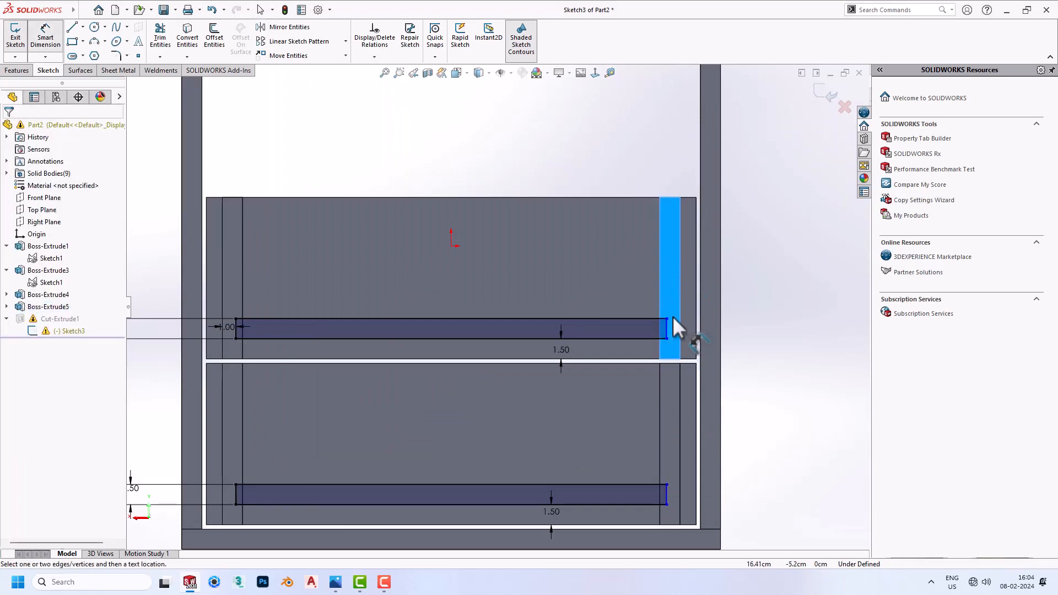
click(667, 329)
click(680, 328)
click(669, 296)
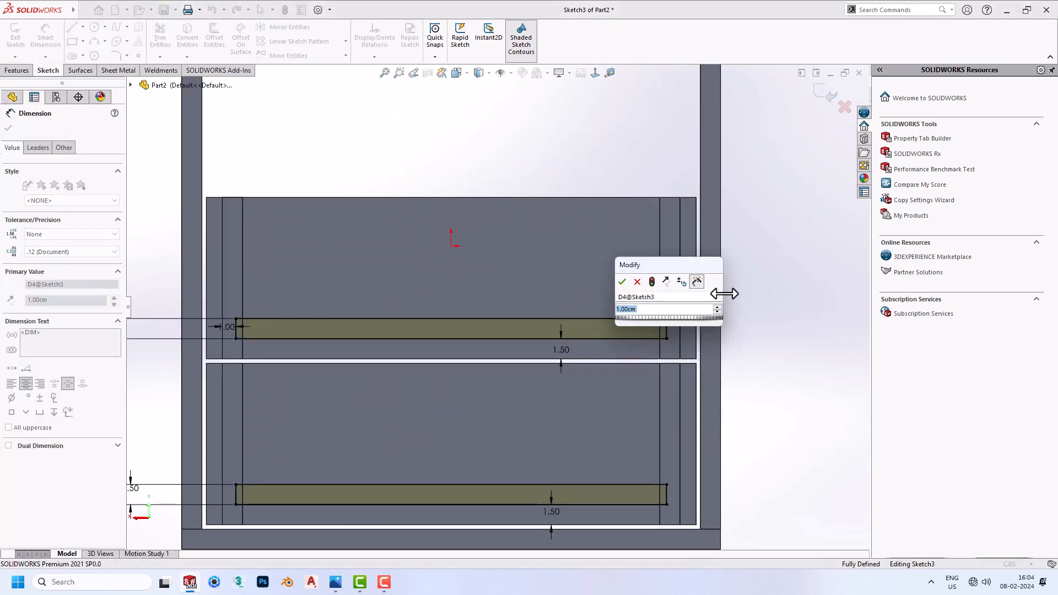
text(1)
key(Return)
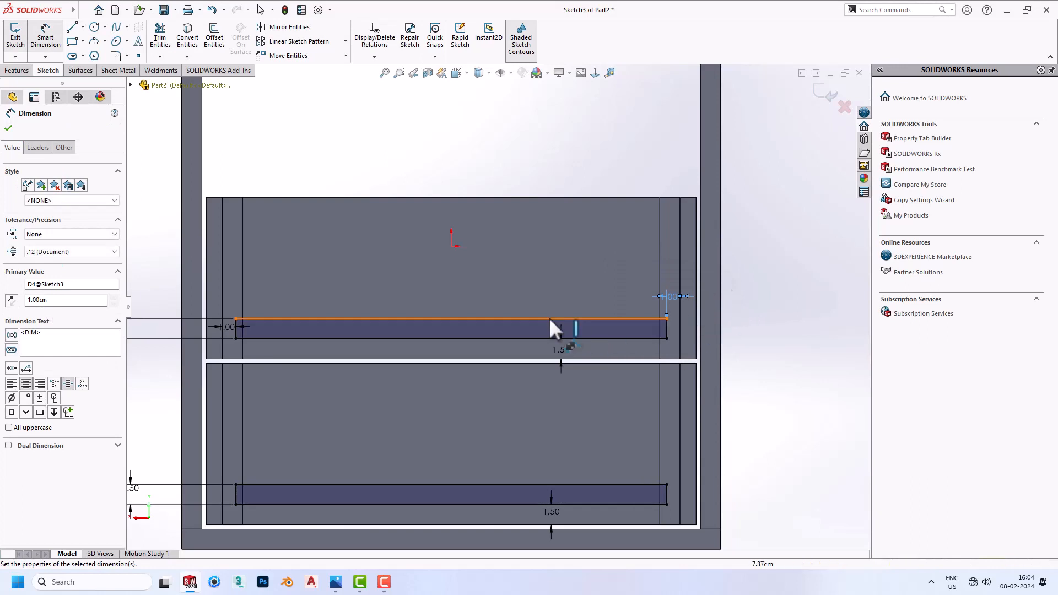
Exit Sketch3, dismiss the rebuild error and reopen Cut-Extrude1 to try reapplying it with its existing settings
key(z)
click(825, 96)
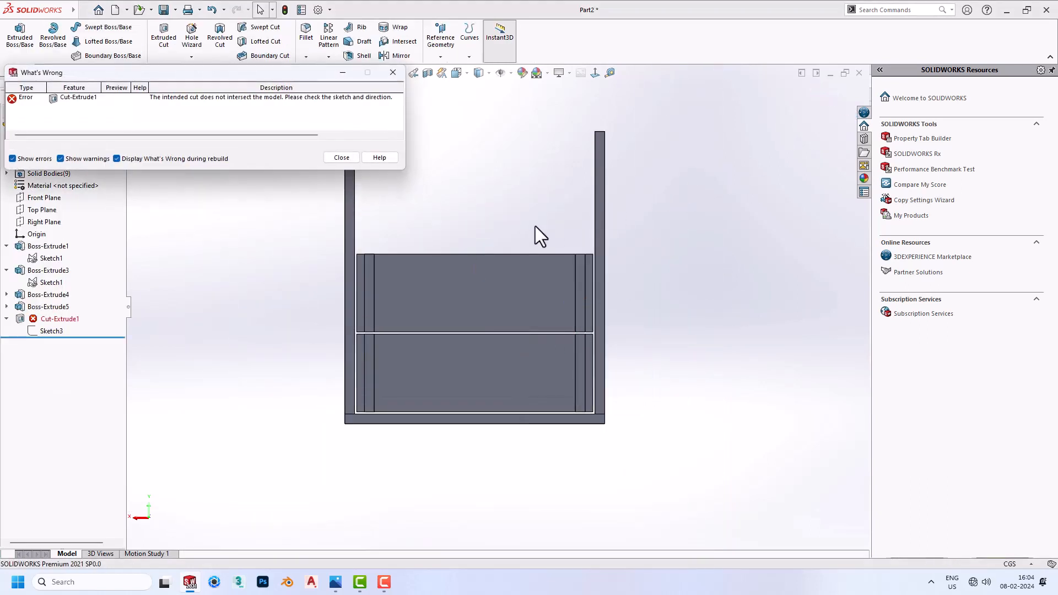
click(341, 158)
click(60, 320)
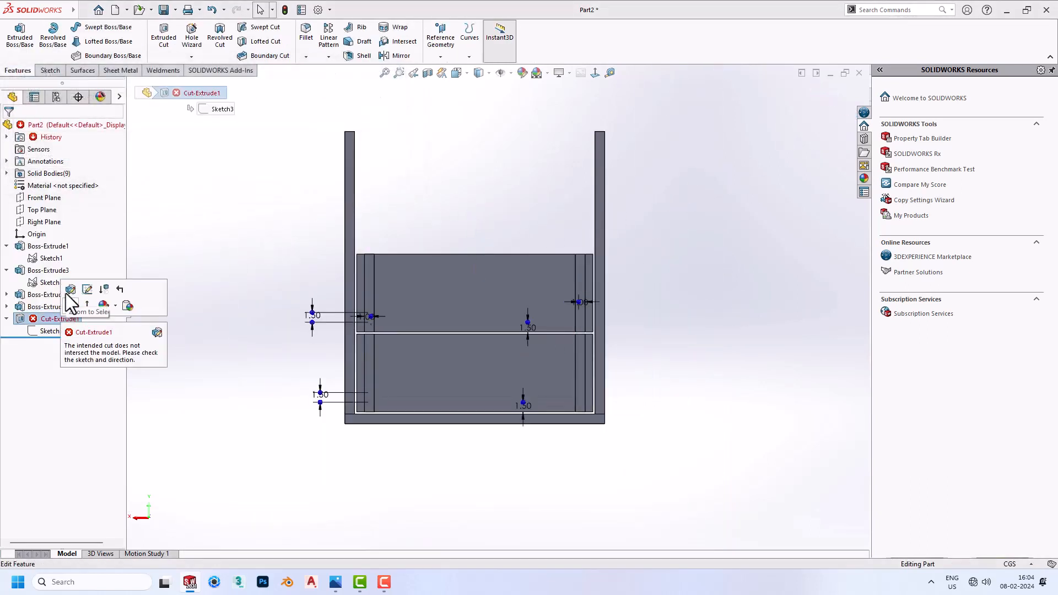
click(73, 289)
middle_drag(298, 292, 193, 342)
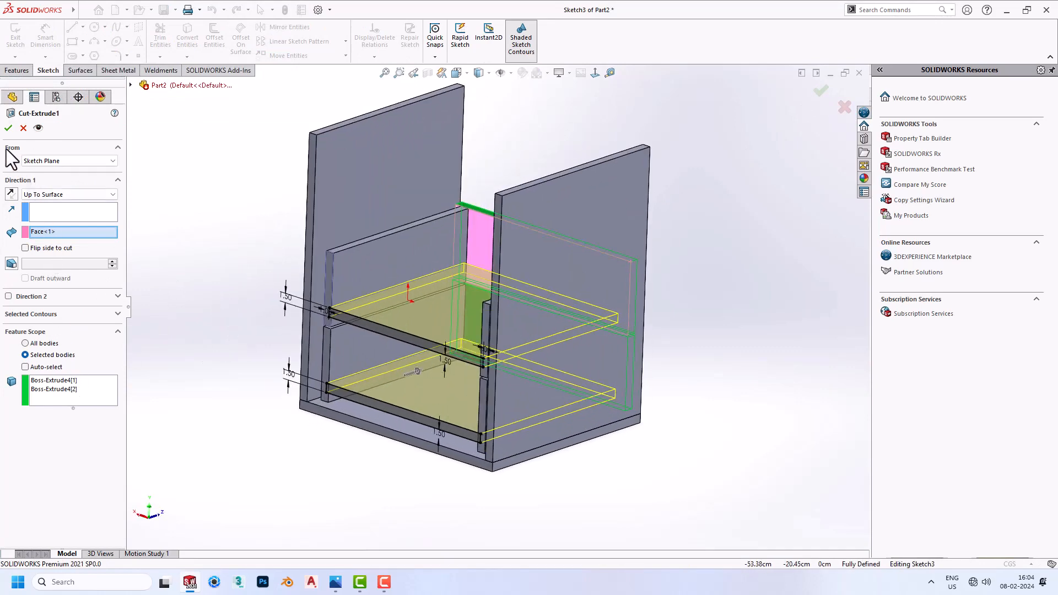
click(8, 130)
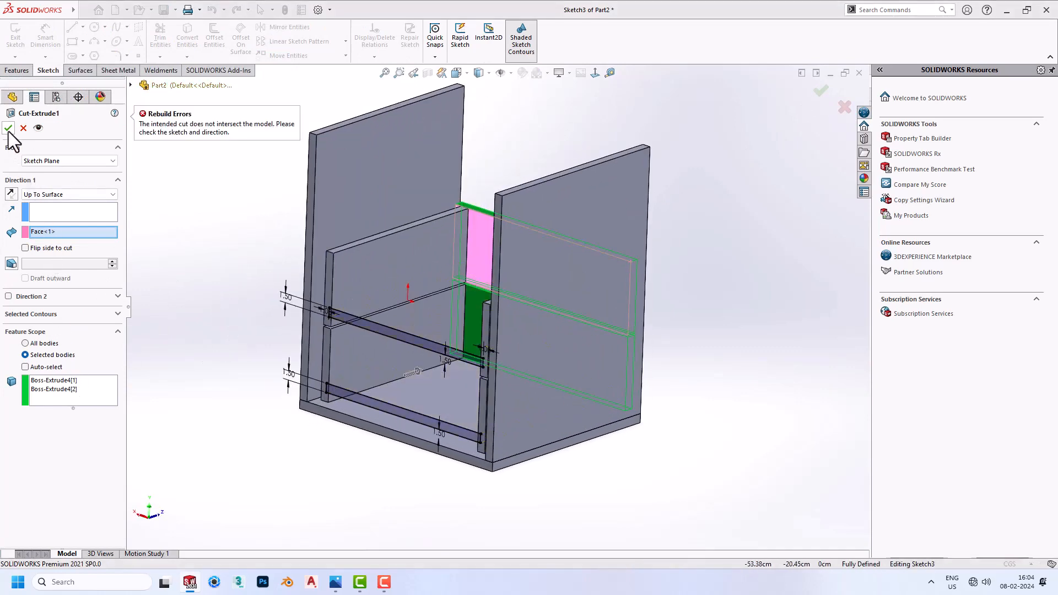
Clear Cut-Extrude1's end face and replace the bodies in its feature scope with the four drawer sides
right_click(45, 233)
click(77, 240)
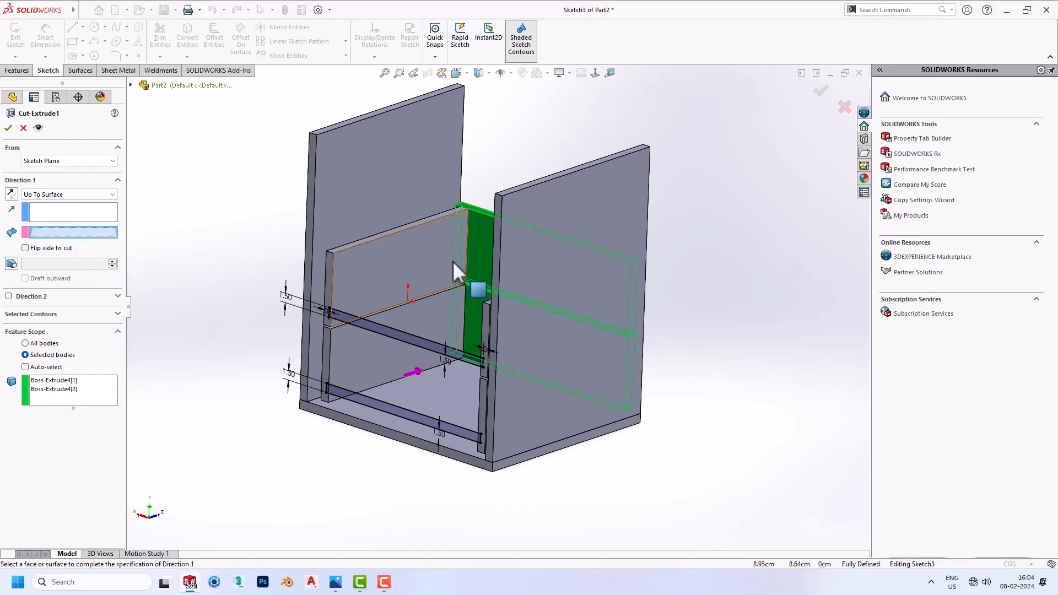
right_click(77, 381)
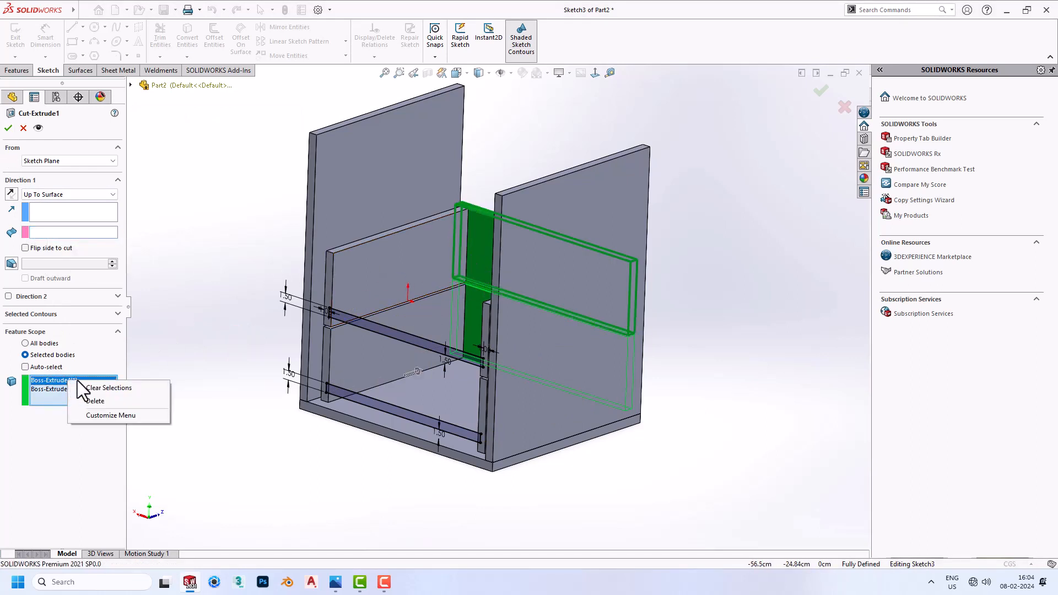
click(95, 401)
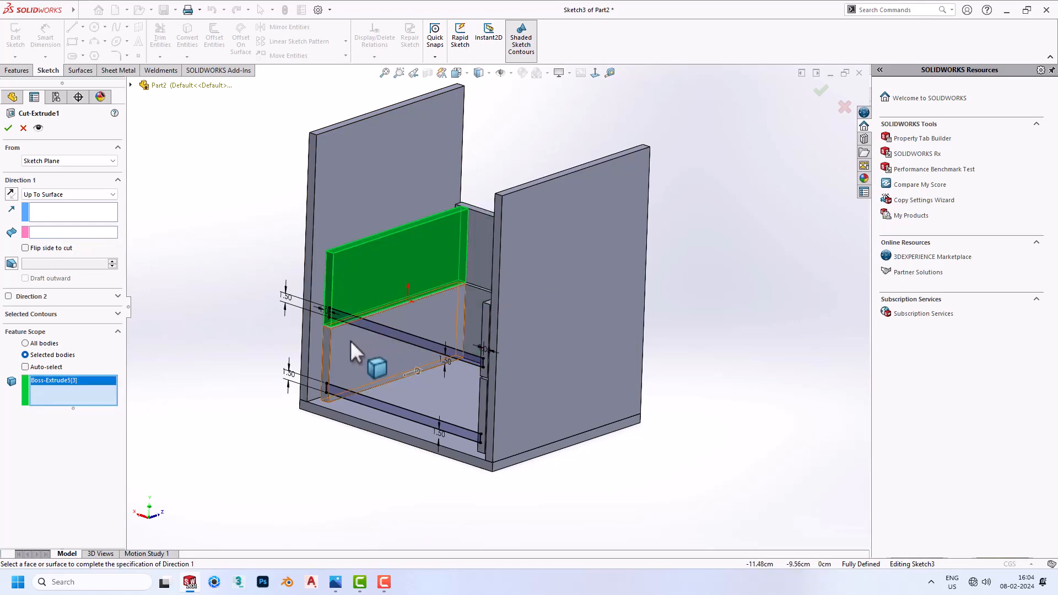
click(352, 342)
middle_drag(351, 342, 211, 290)
click(590, 314)
click(520, 319)
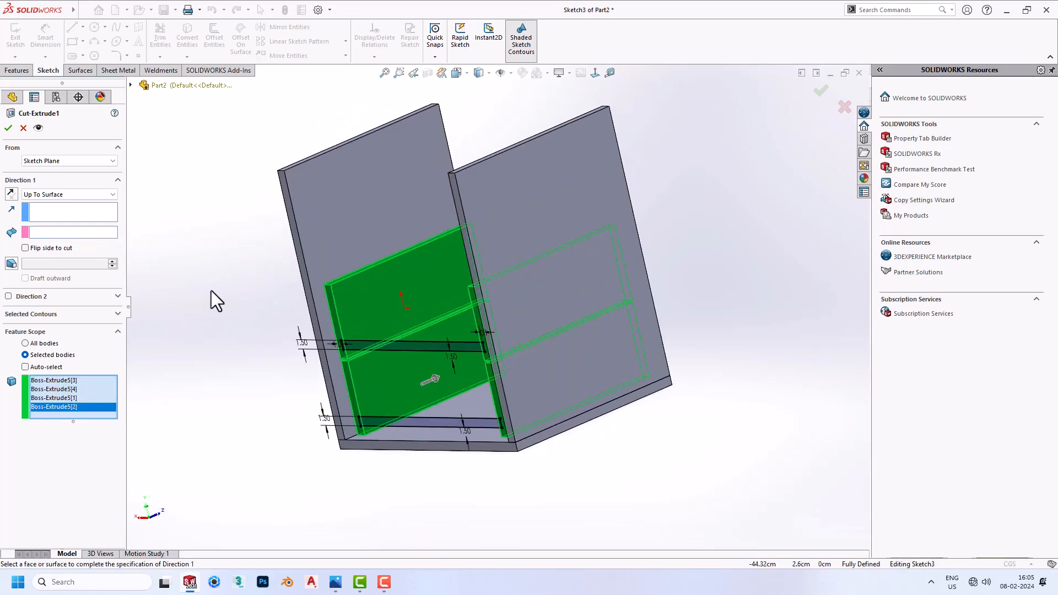
End the groove cut Up To Surface at the upper drawer front's inner face and apply the edited feature
click(48, 194)
click(52, 194)
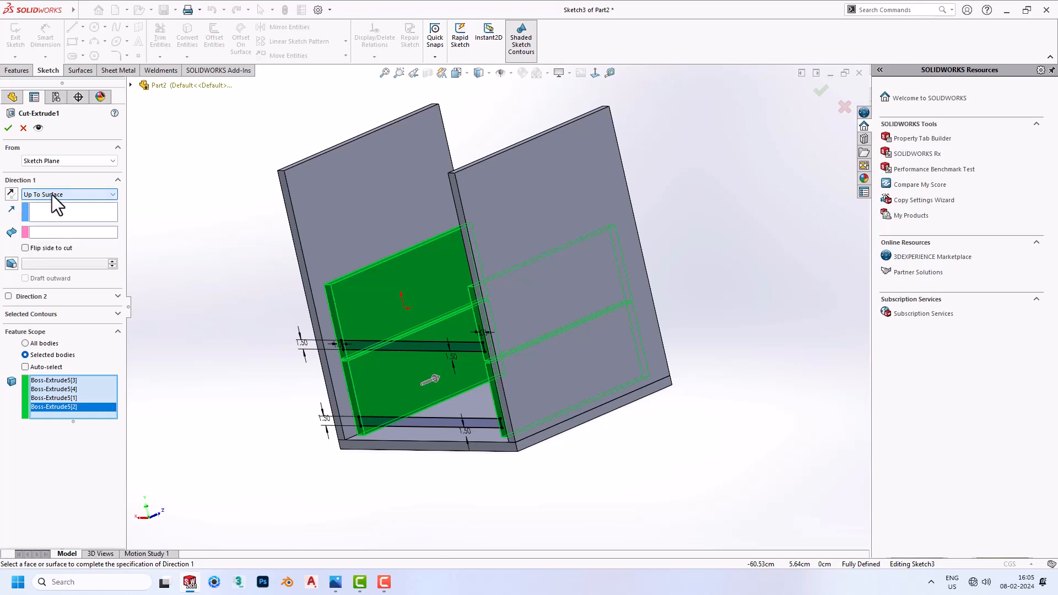
click(45, 231)
middle_drag(425, 267, 478, 263)
click(477, 263)
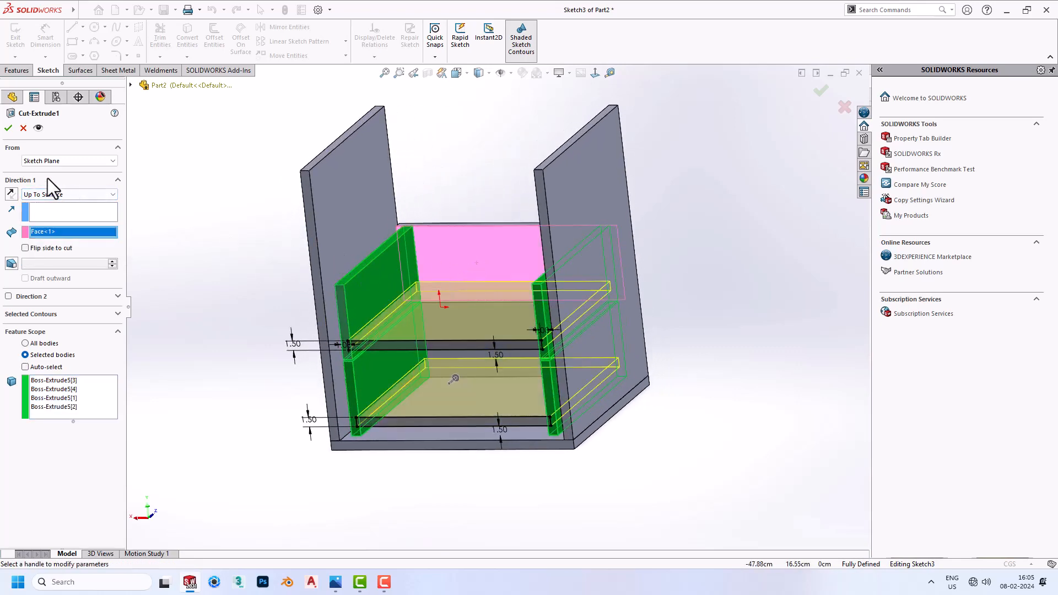
click(8, 128)
Examine the grooves cut along the inner faces of the drawer sides
scroll(444, 308, up, 3)
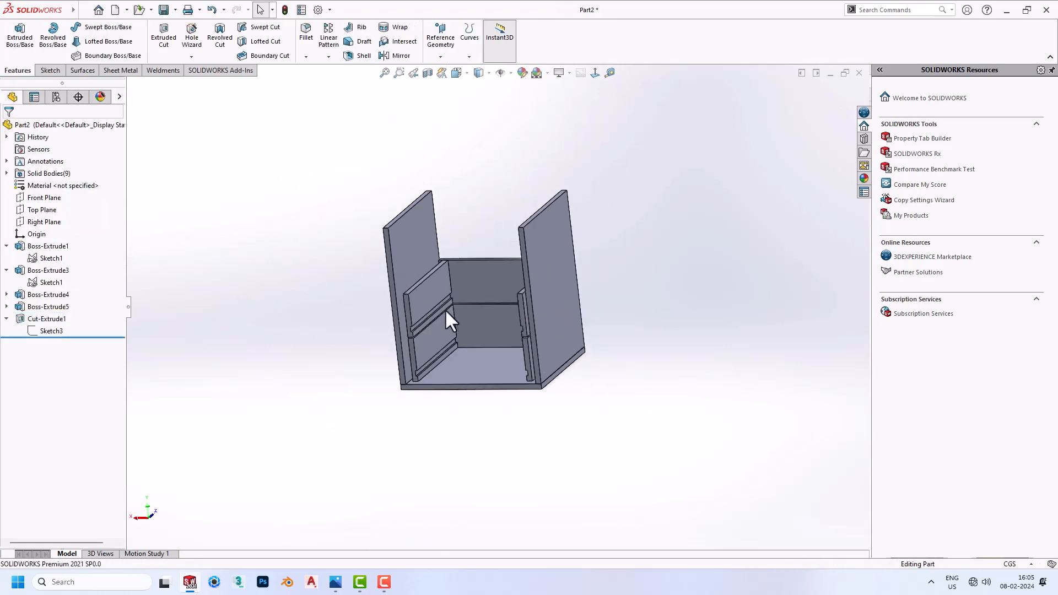
middle_drag(445, 309, 448, 284)
scroll(445, 323, down, 6)
middle_click(443, 318)
scroll(404, 345, up, 3)
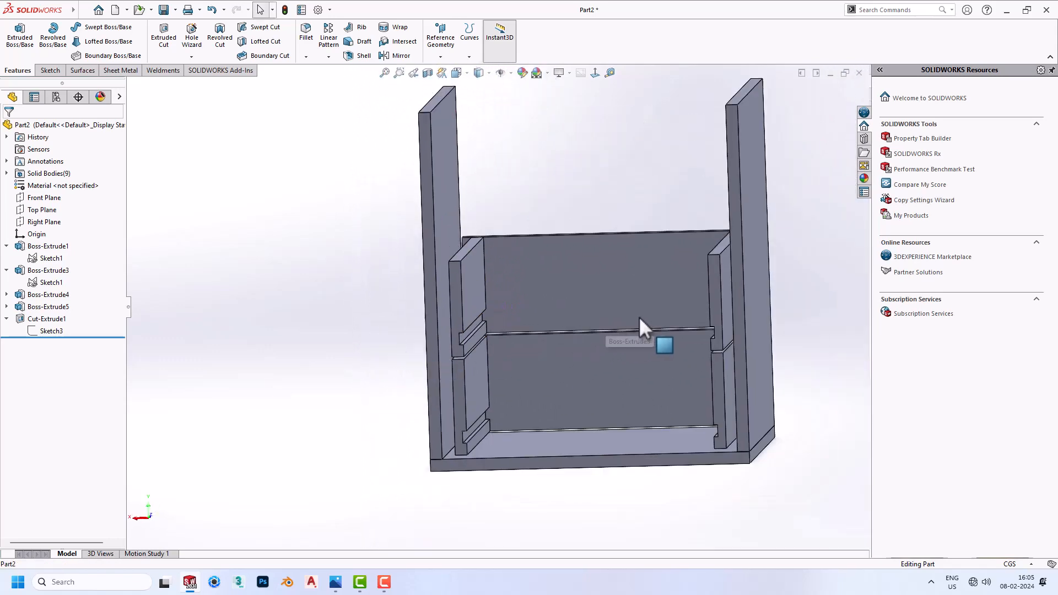
middle_drag(640, 329, 681, 310)
middle_drag(636, 299, 612, 297)
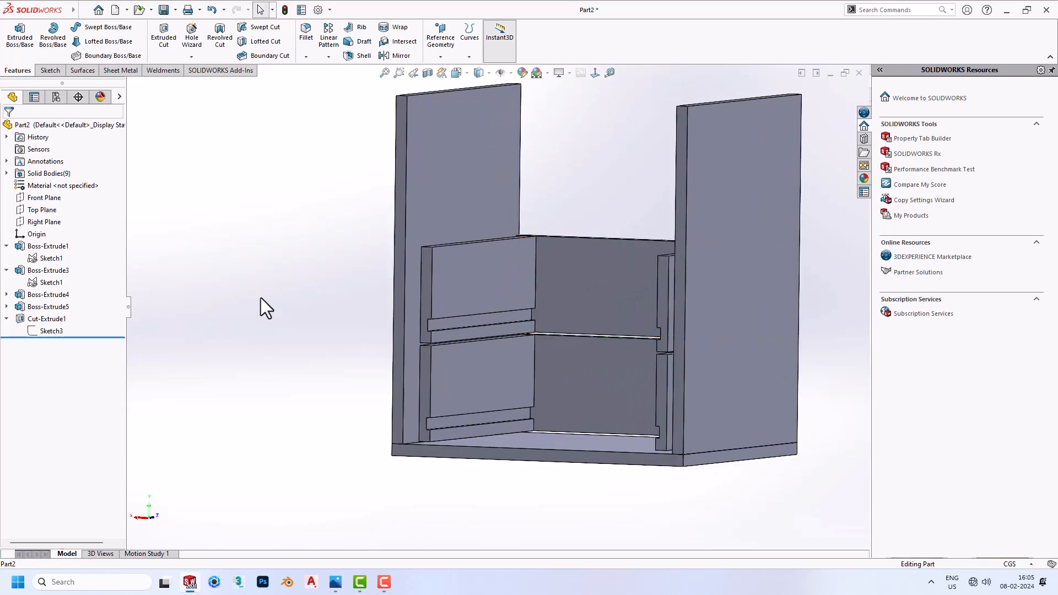
Extrude Sketch3 Up To Surface to the upper drawer front's inner face with Merge result turned off
click(35, 331)
click(20, 39)
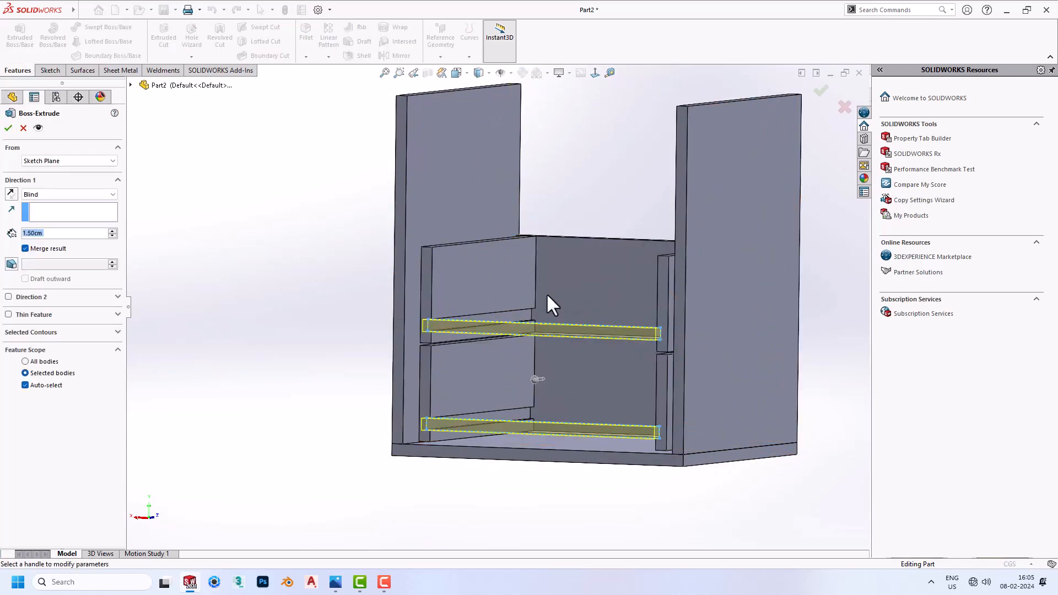
click(70, 253)
click(68, 195)
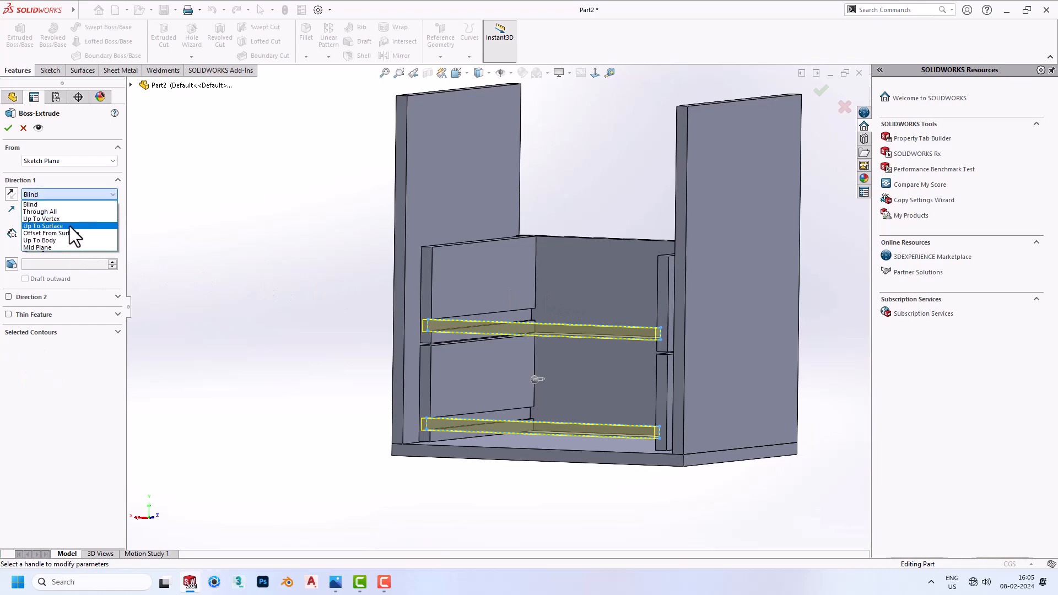
click(70, 226)
click(594, 275)
middle_drag(595, 275, 487, 303)
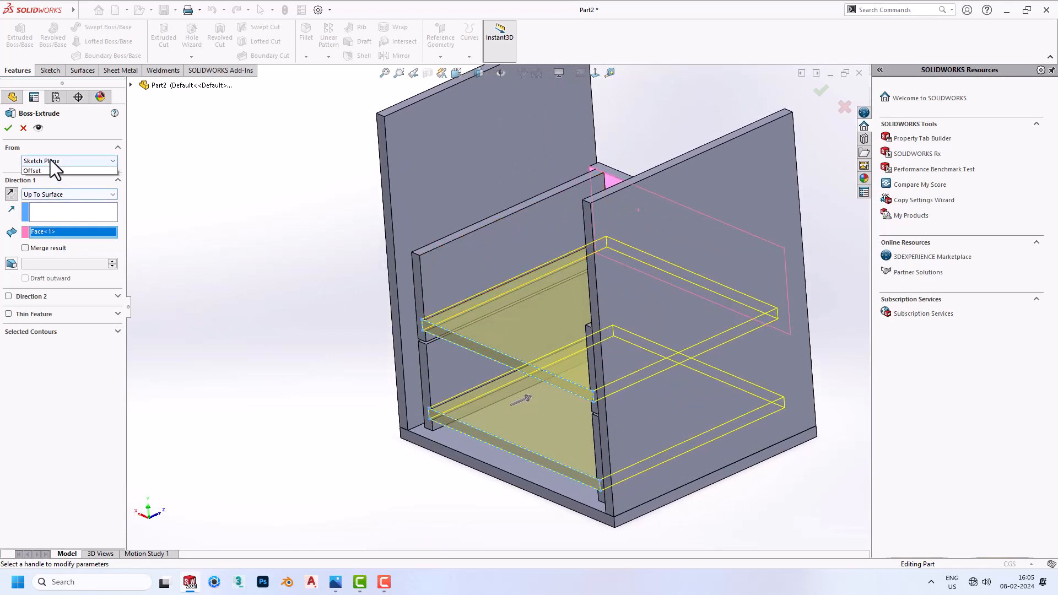
Start the drawer bottoms' extrusion at a 1 cm offset from the sketch plane and apply it
click(68, 189)
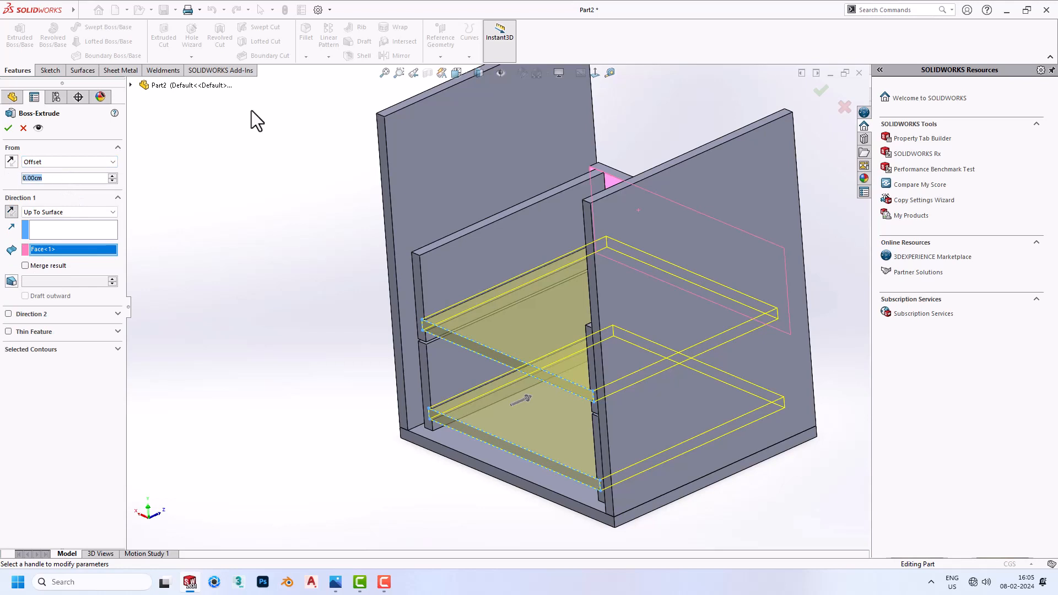
text(1)
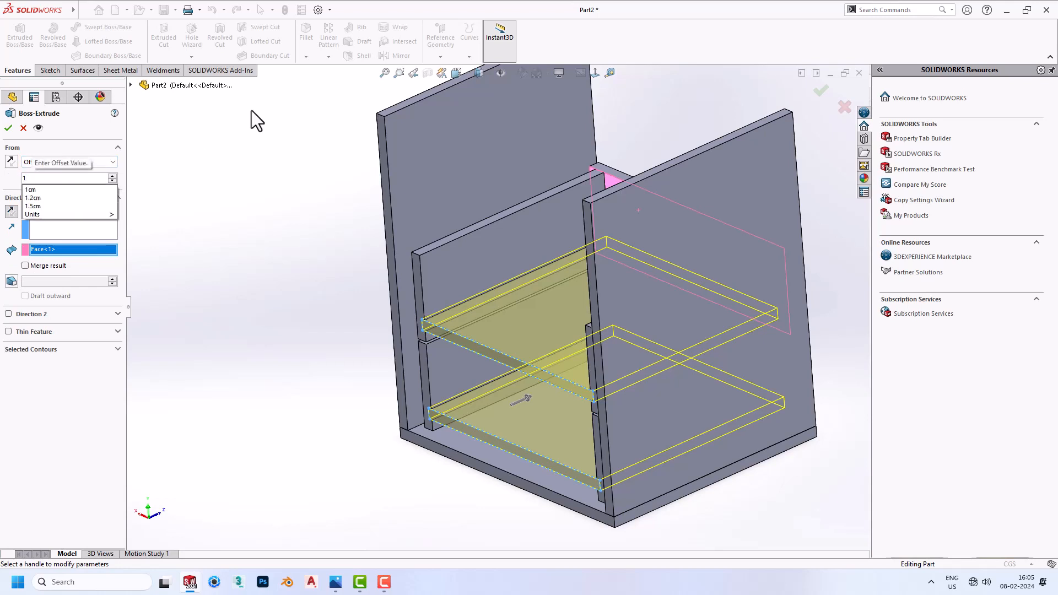
key(Return)
click(14, 161)
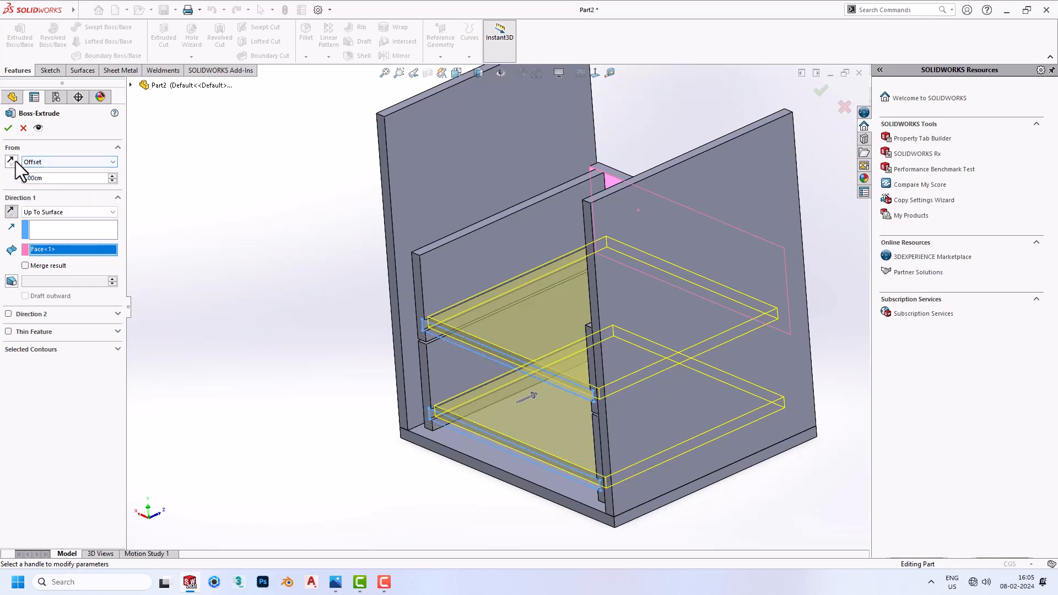
click(8, 128)
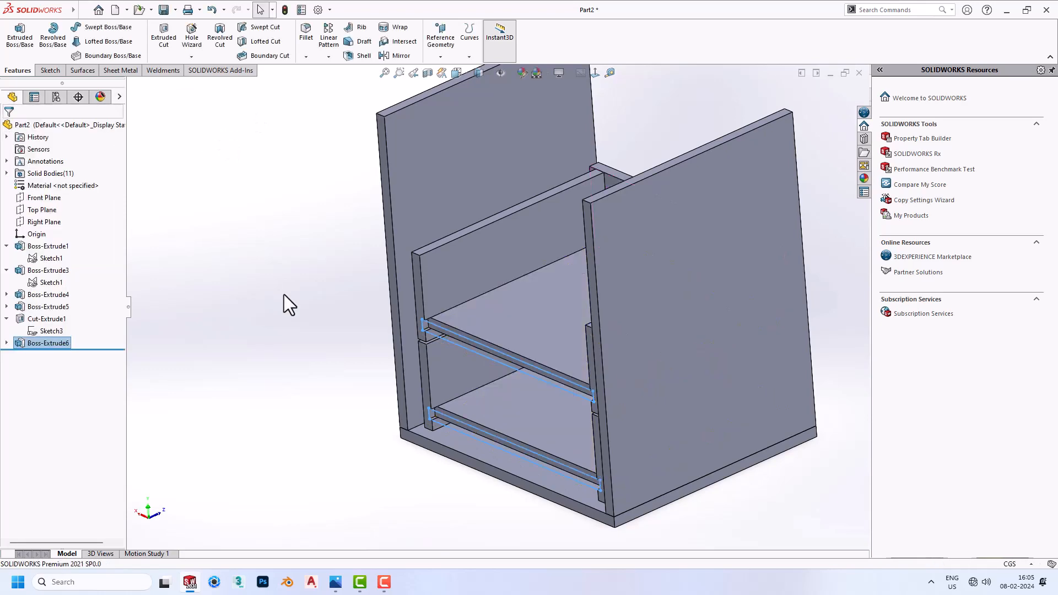
On the upper drawer bottom's top face, sketch a rectangle about 32 × 4 cm between the sides near the end opposite the drawer front
middle_drag(309, 374, 409, 376)
click(502, 345)
click(546, 313)
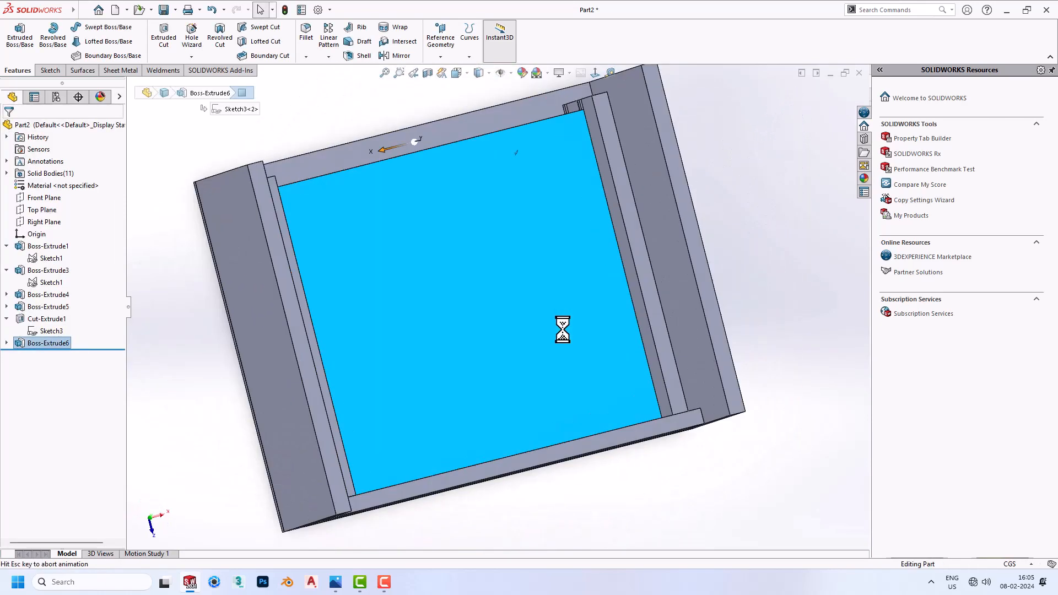
click(72, 42)
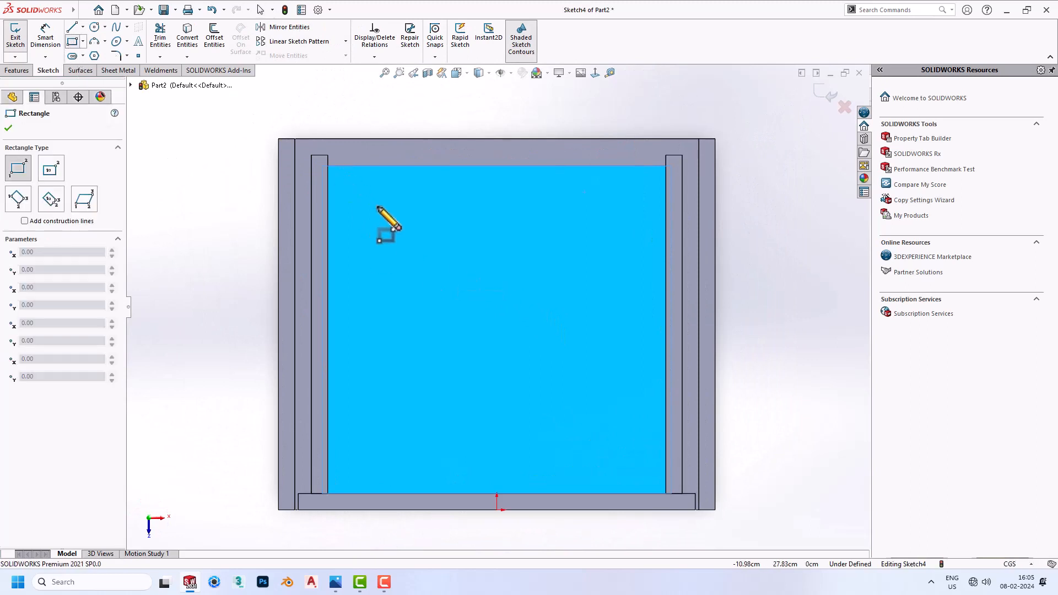
click(322, 179)
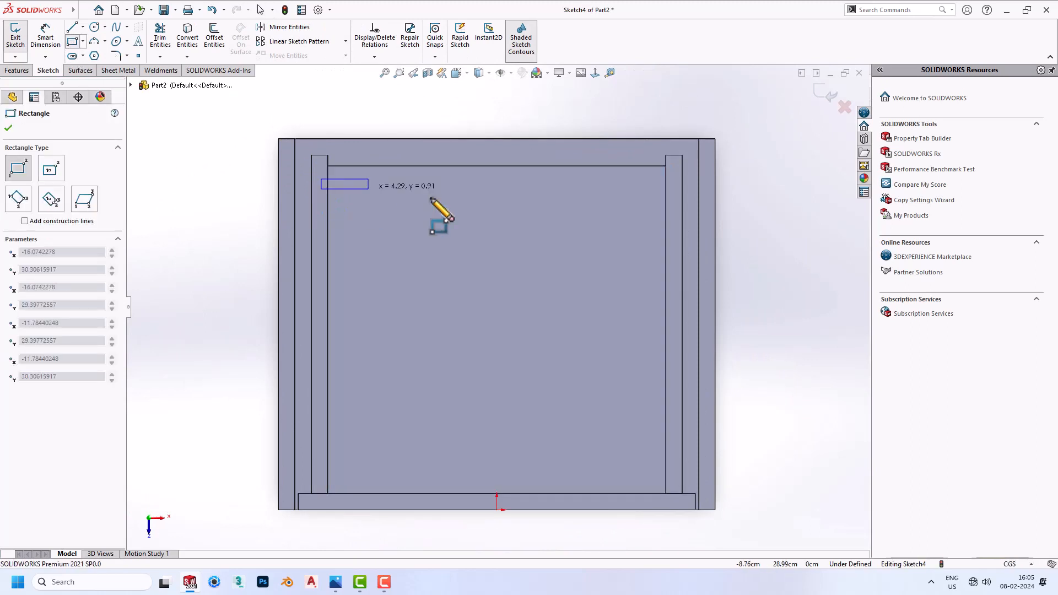
click(672, 223)
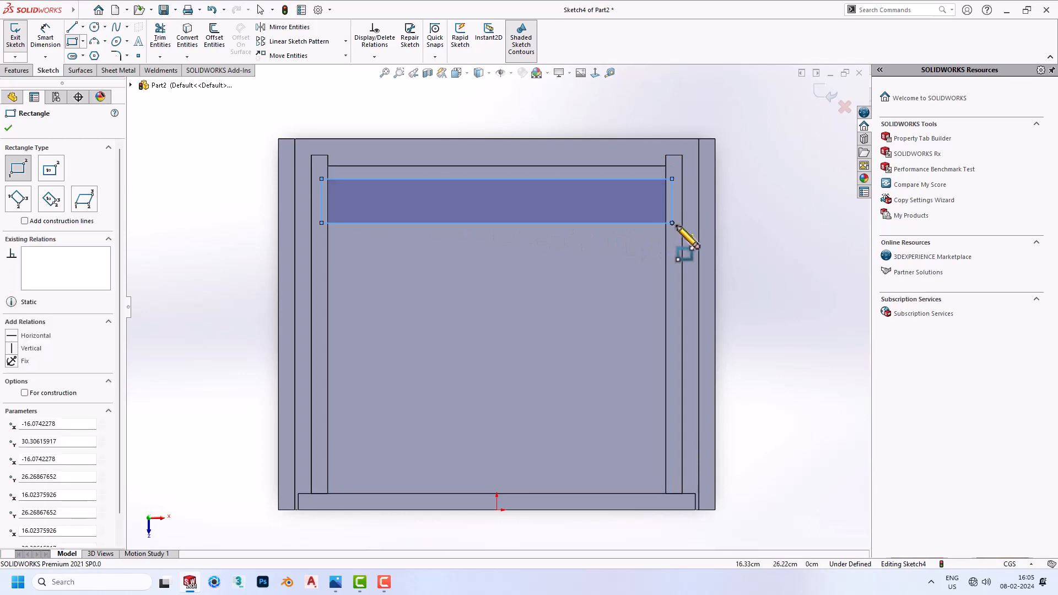
Dimension the rectangle's right end 1 cm from the right drawer side's outer edge
right_drag(590, 269, 567, 153)
click(671, 190)
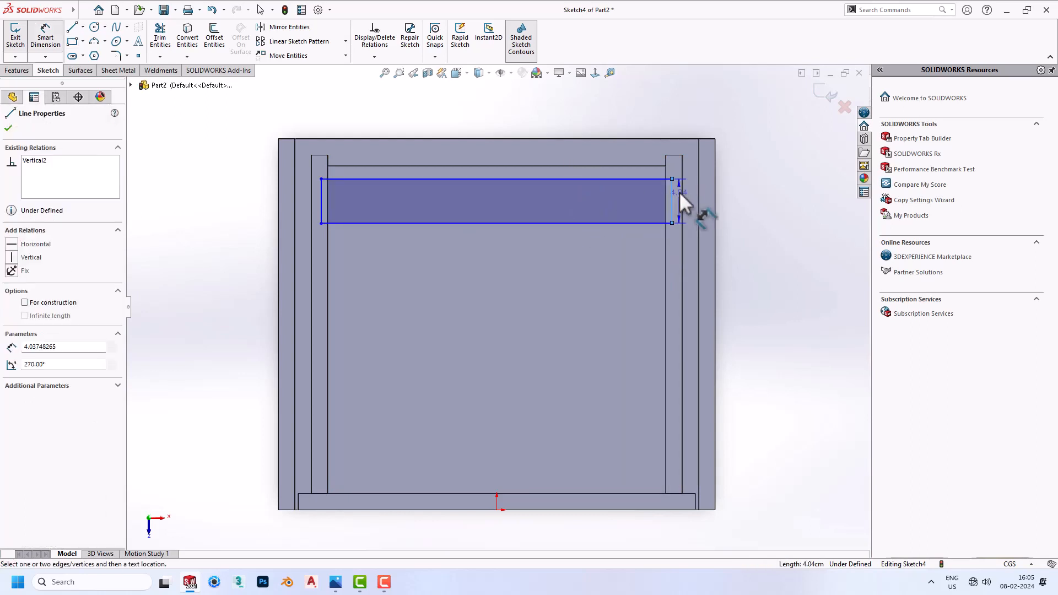
click(682, 196)
click(680, 172)
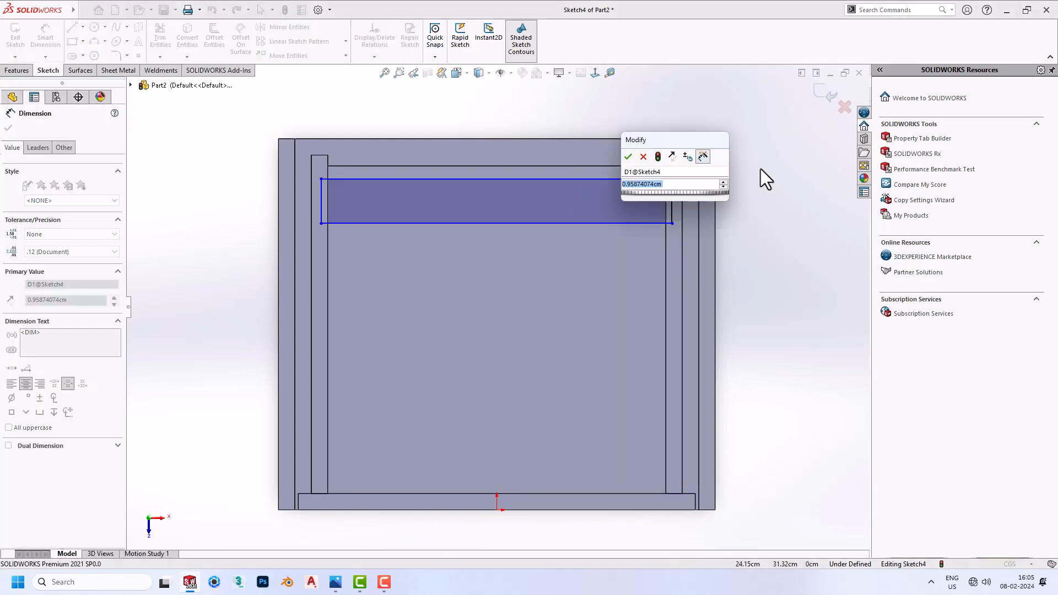
text(1)
key(Return)
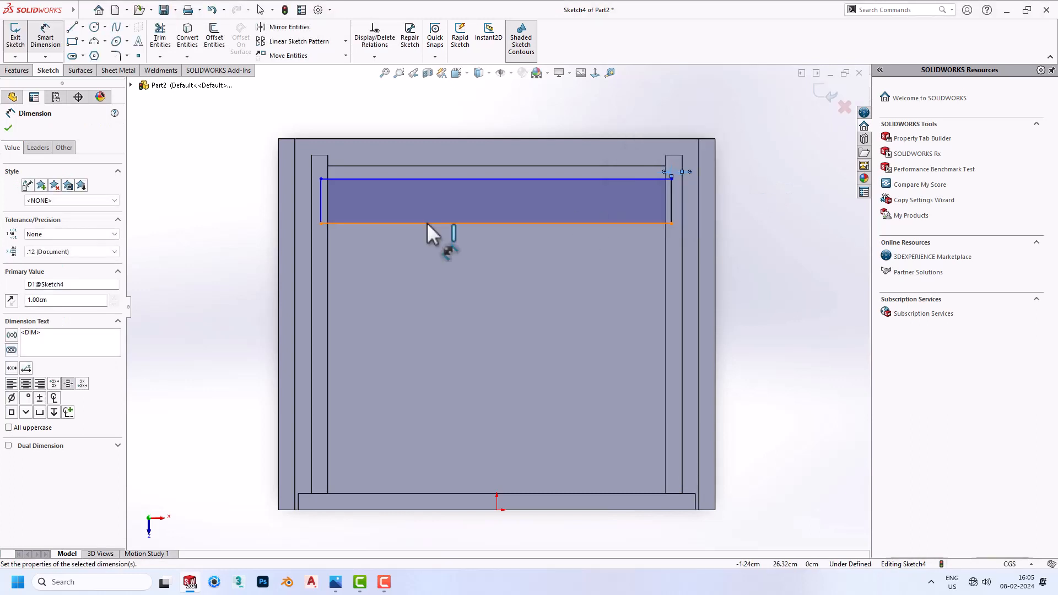
Dimension the rectangle's left end 1 cm from the left drawer side's outer edge
click(319, 201)
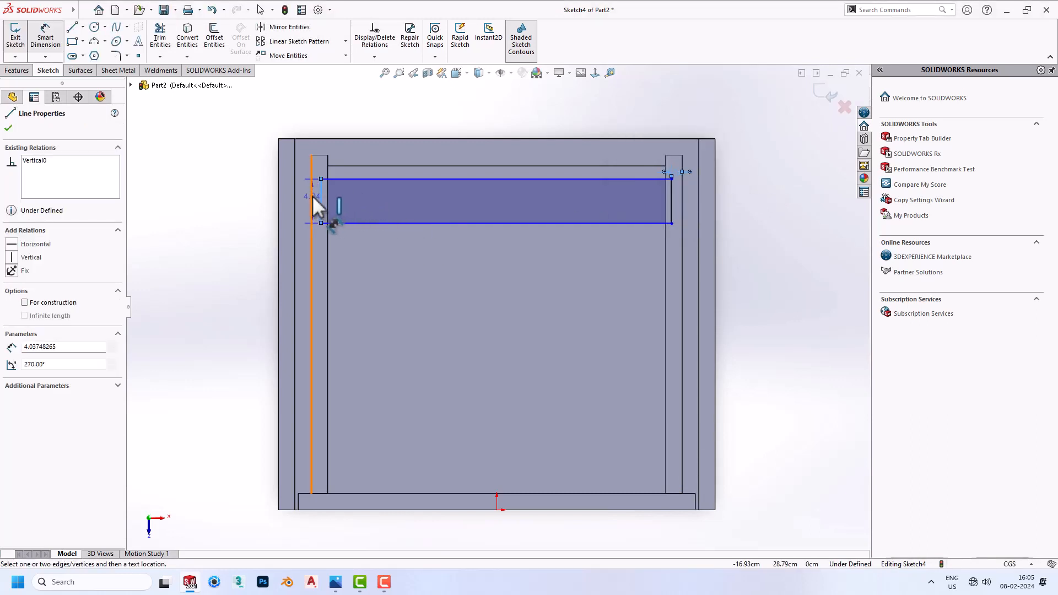
click(312, 208)
click(315, 104)
text(1.00cm)
key(Return)
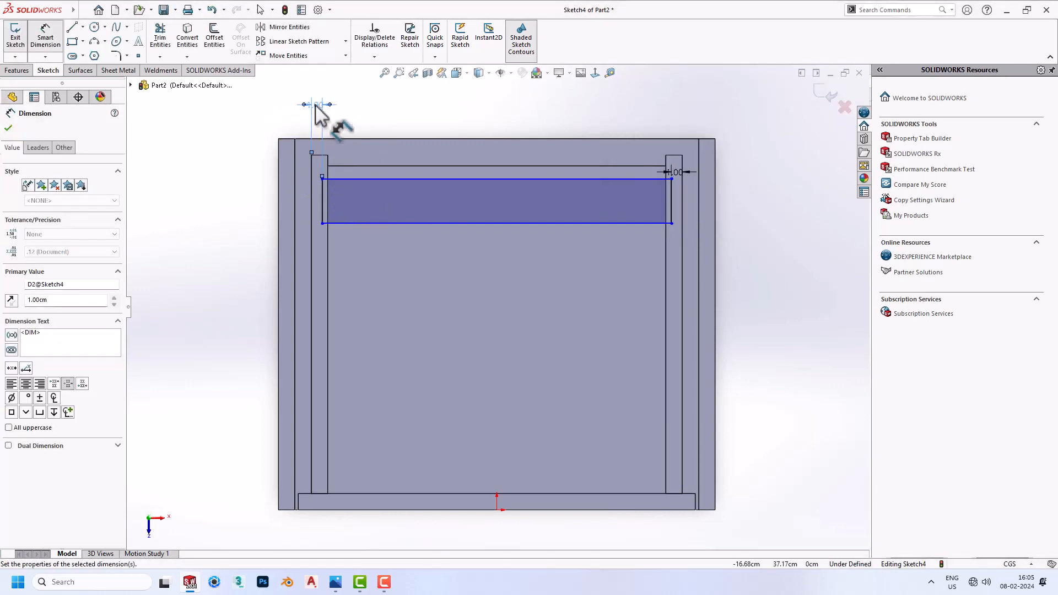
Set the distance between the rectangle's two long edges to 1.5 cm
click(349, 178)
click(370, 224)
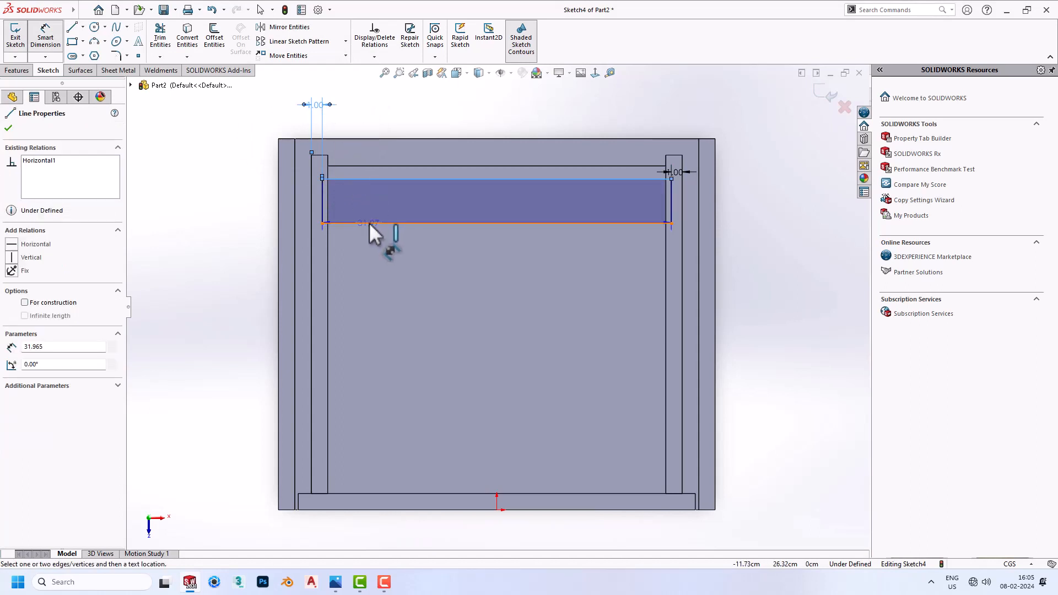
click(232, 201)
text(1.5)
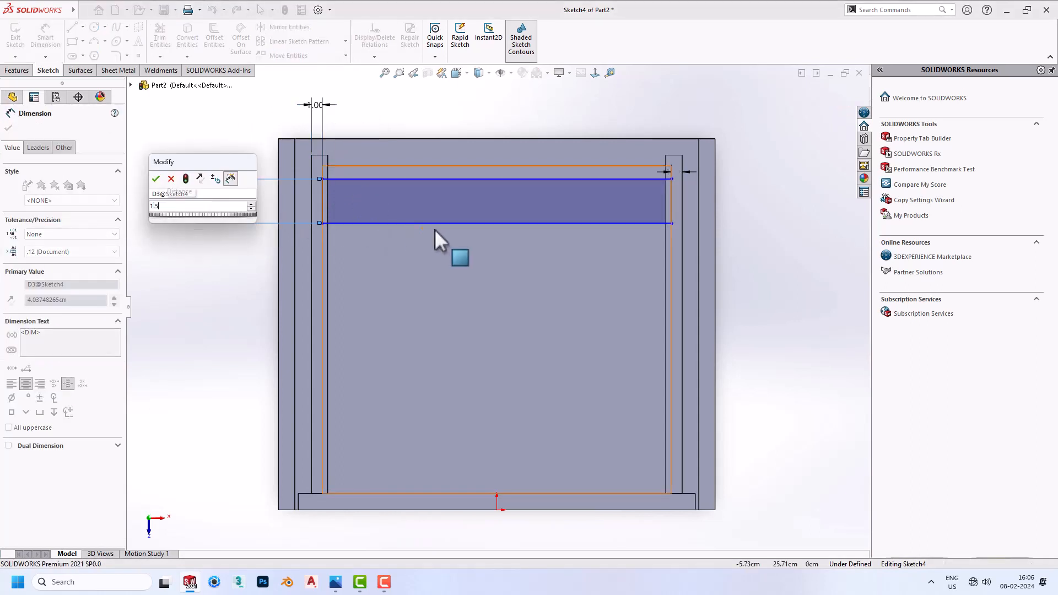
key(Return)
Dimension the rectangle's outer long edge 2 cm from the drawer bottom's edge opposite the drawer front
click(421, 207)
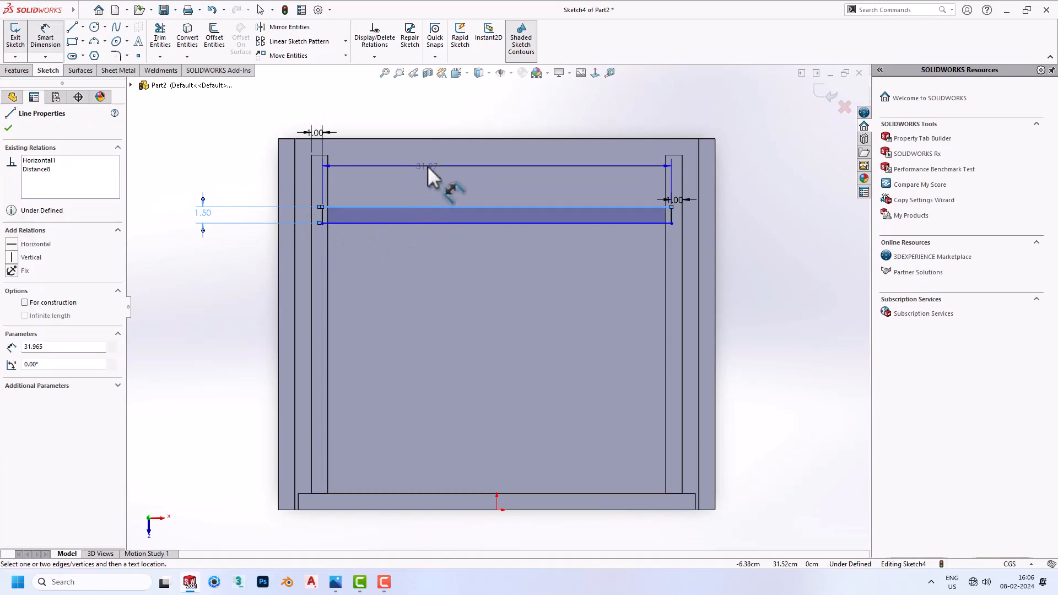
click(432, 167)
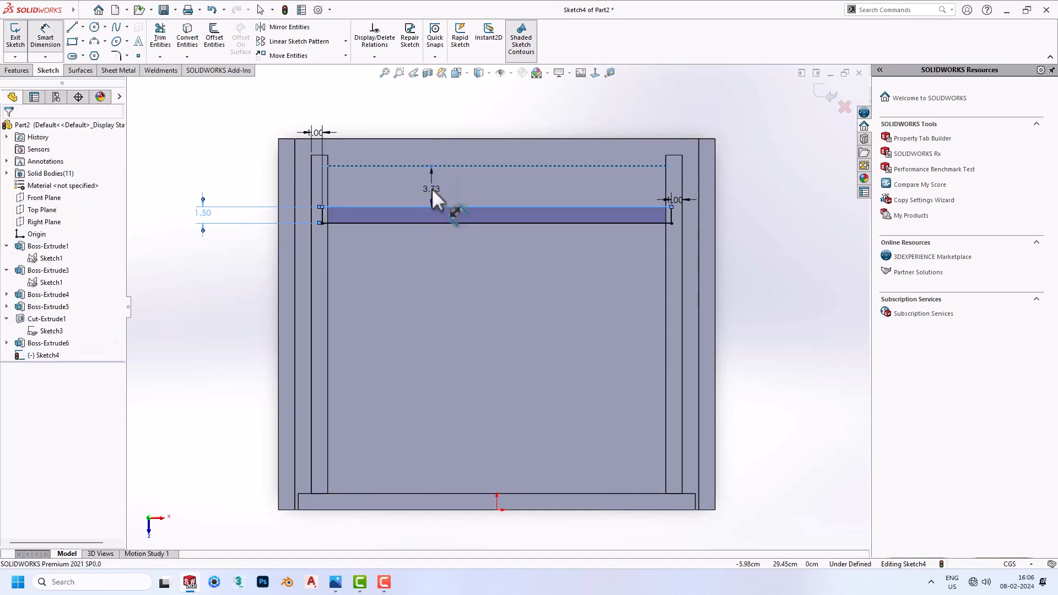
click(432, 187)
text(2.00cm)
key(Return)
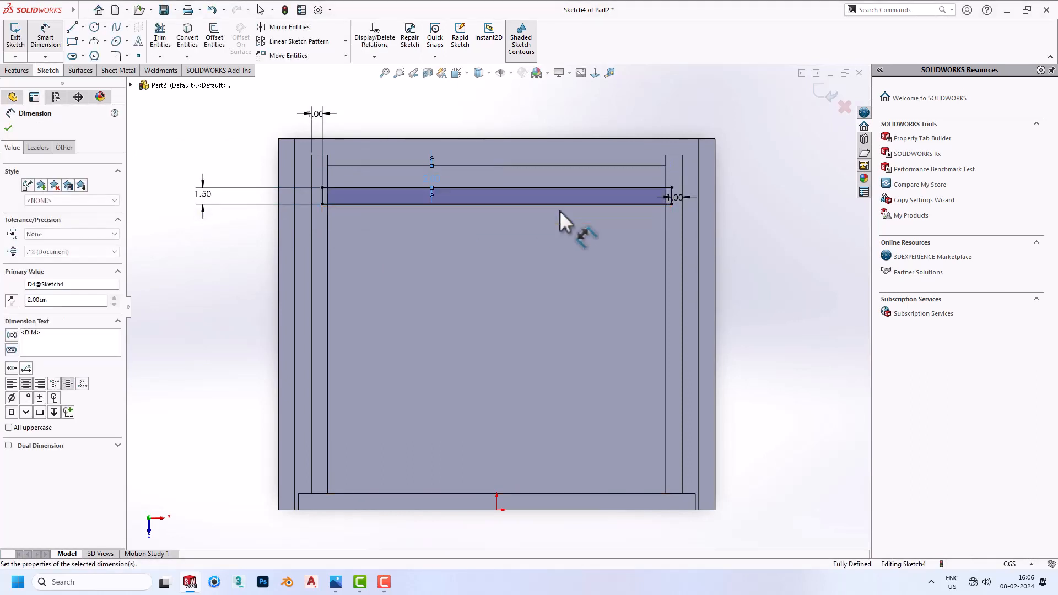
mouse_move(409, 174)
middle_down()
mouse_move(468, 118)
mouse_move(164, 146)
middle_up()
click(16, 73)
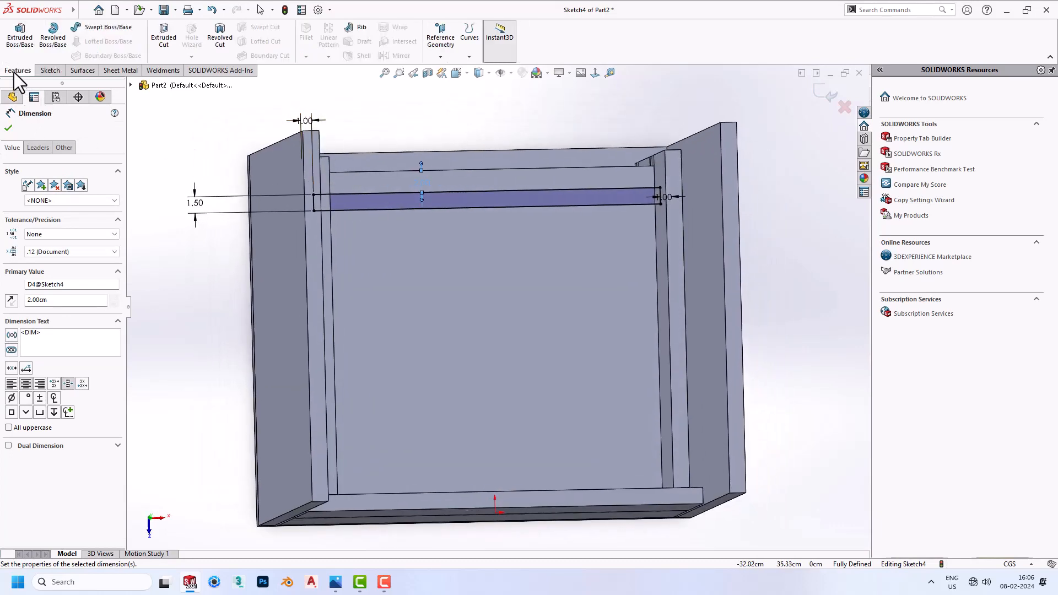
Cut grooves into the upper drawer's sides by cut-extruding the rectangle sketch Up To Surface, ending at the drawer side's top face
click(150, 43)
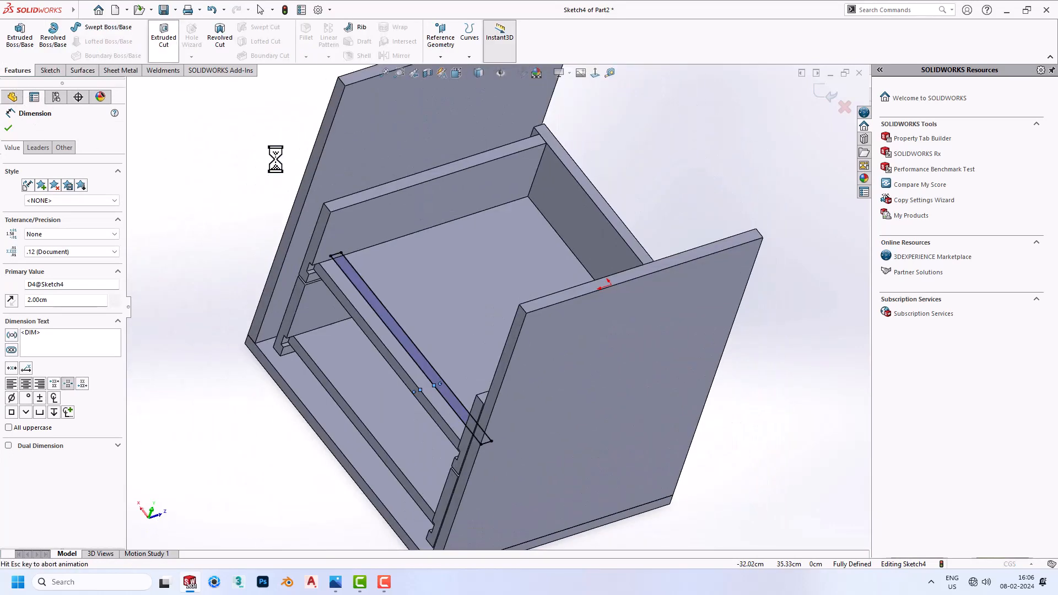
middle_drag(373, 310, 366, 236)
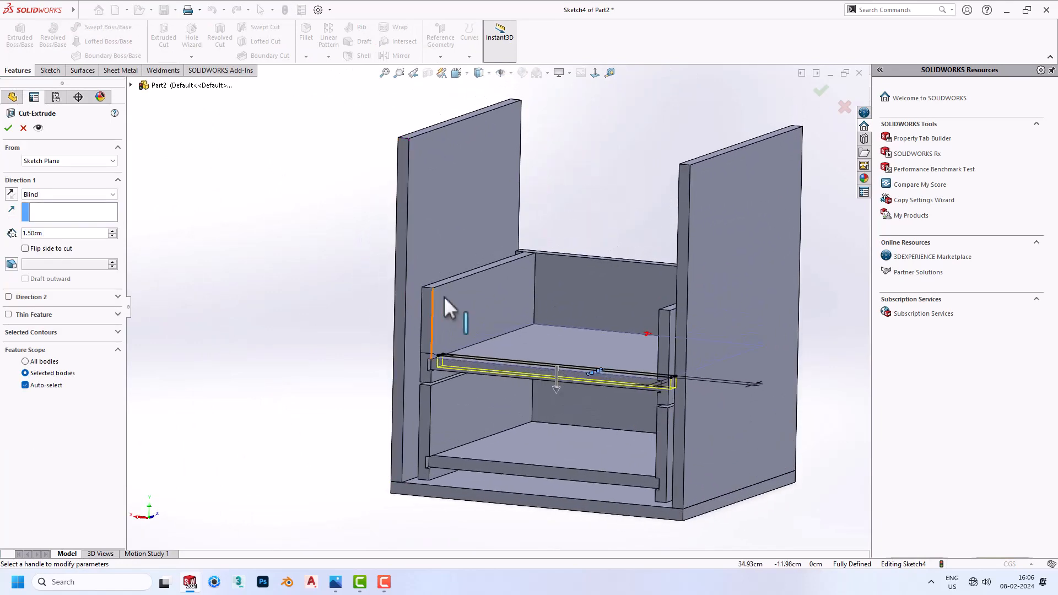
scroll(459, 312, down, 3)
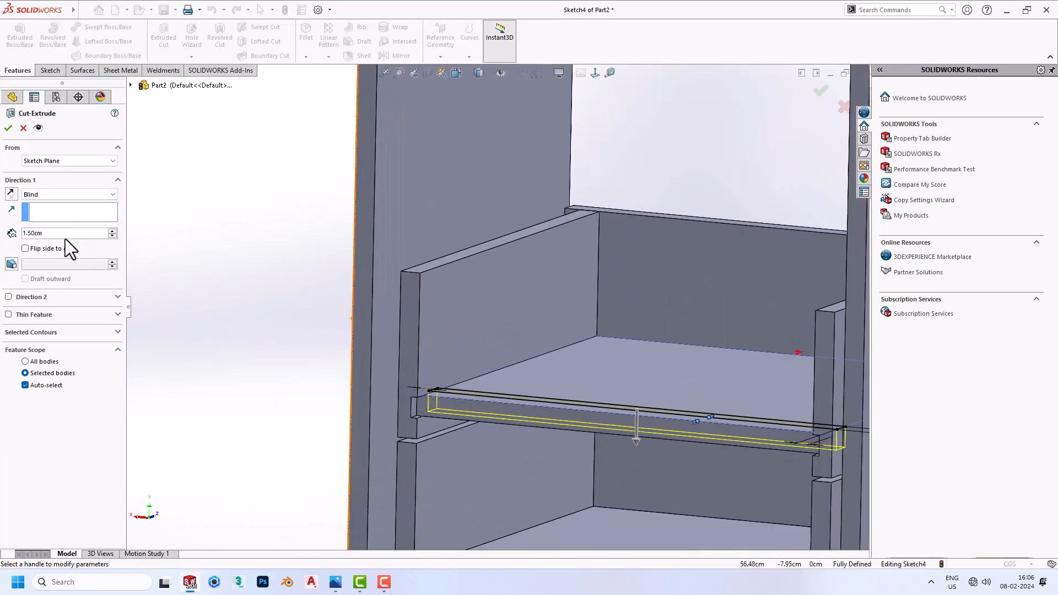
click(43, 194)
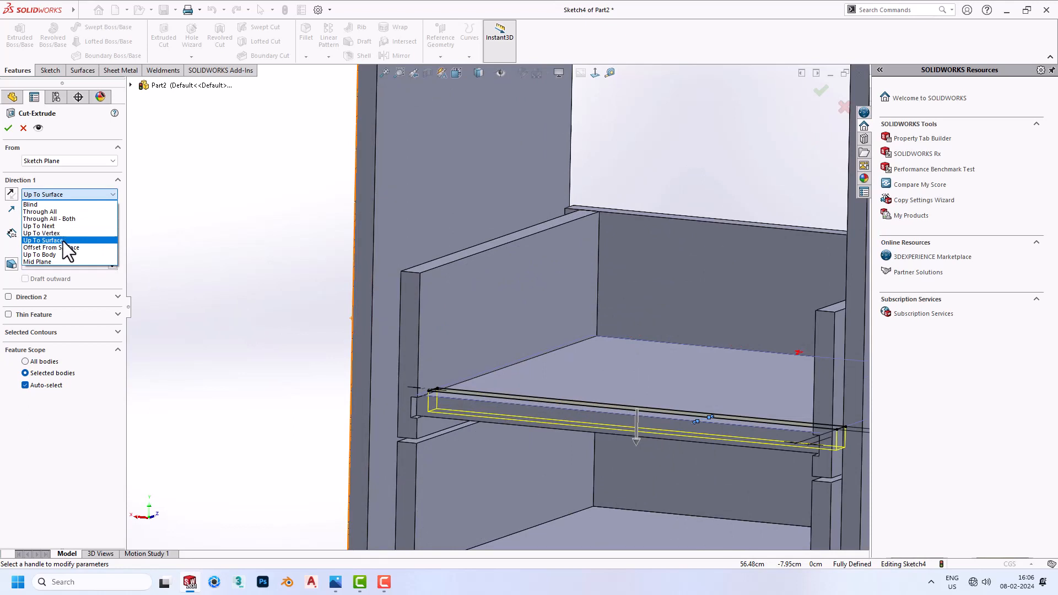
click(63, 241)
click(431, 263)
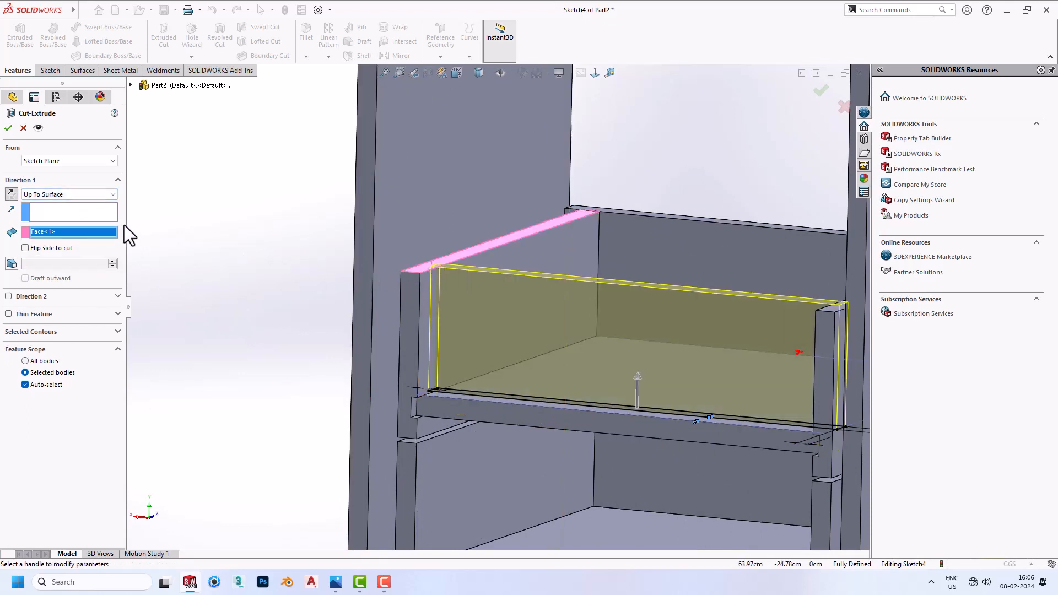
click(8, 128)
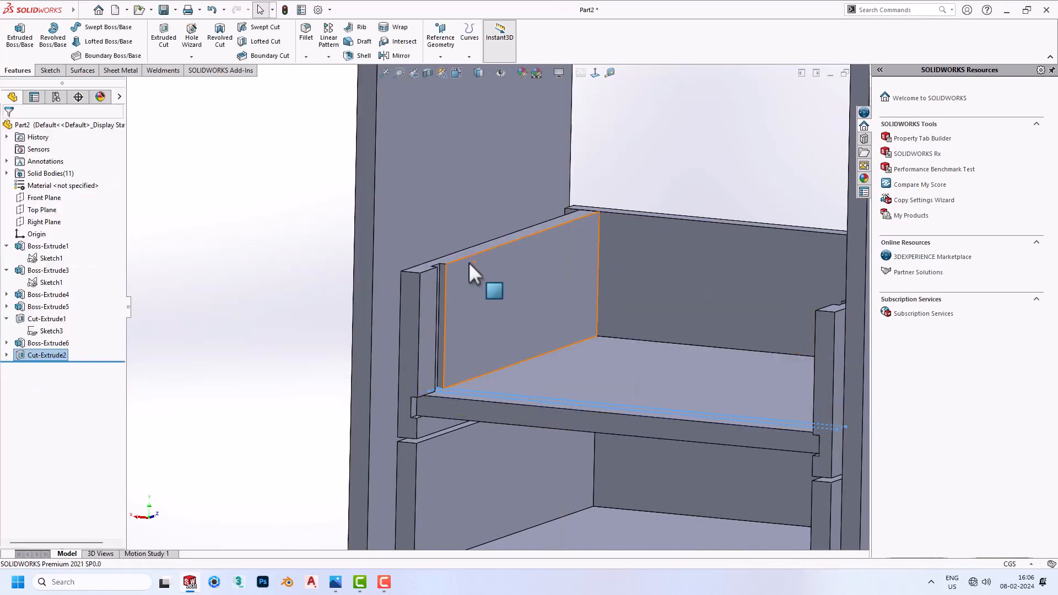
Extrude the same groove sketch Up To Surface to the upper drawer side's top face, with Merge result off, as the drawer back
middle_drag(407, 257, 283, 323)
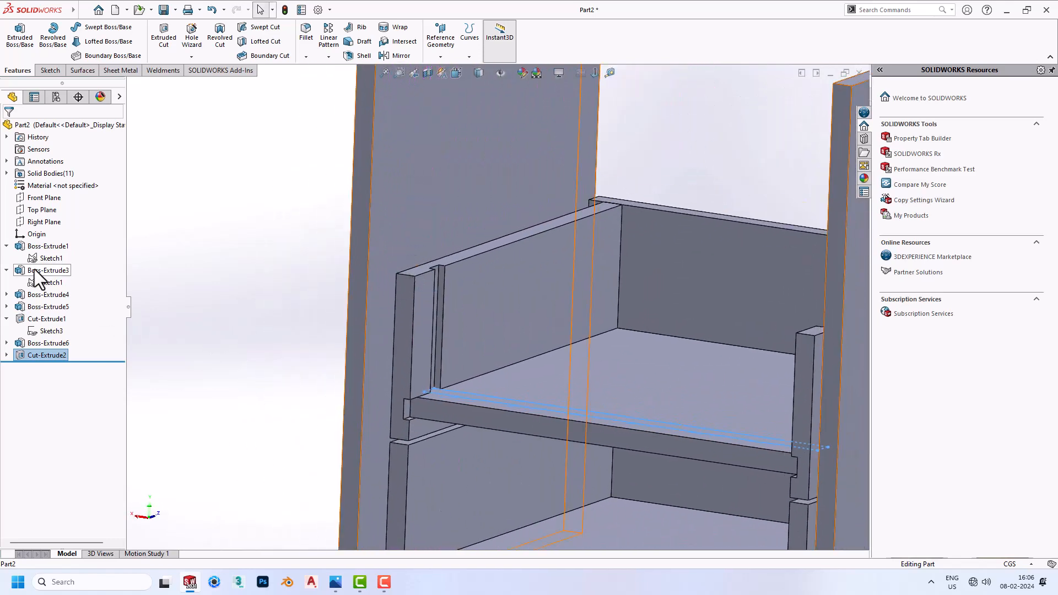
click(7, 355)
click(43, 367)
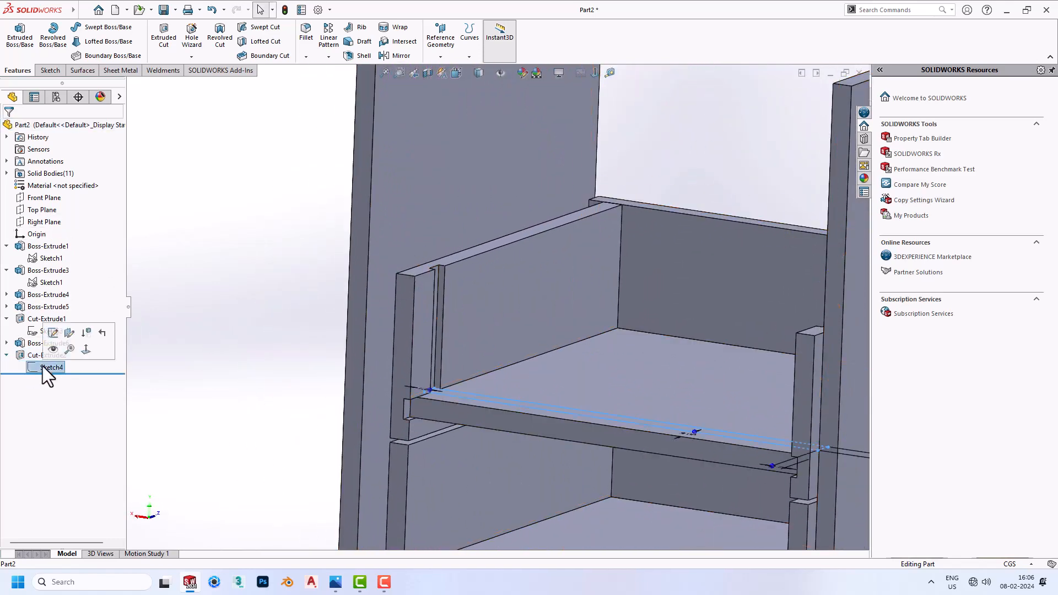
click(12, 47)
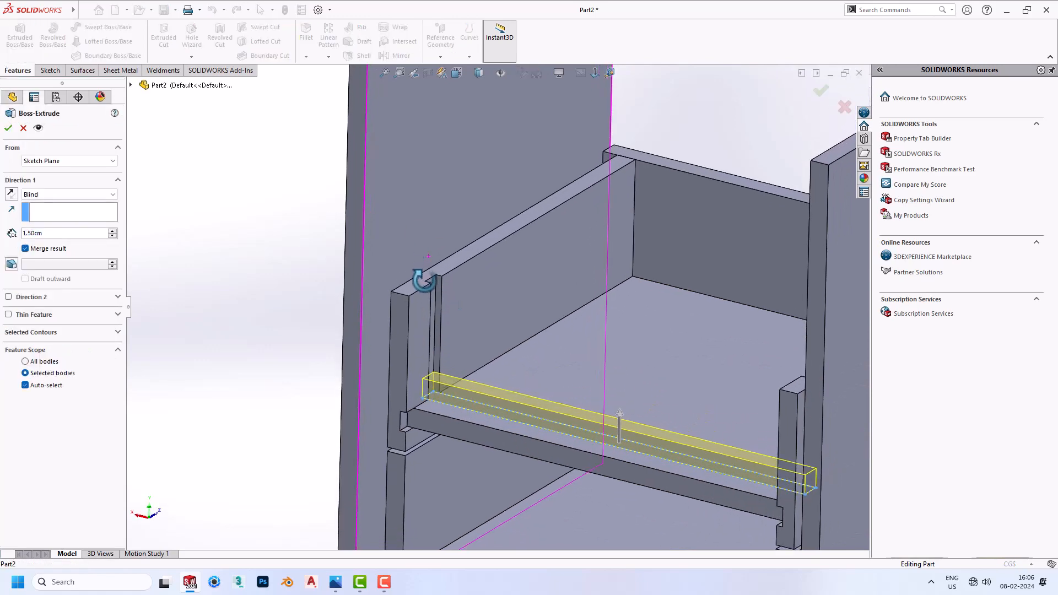
click(69, 194)
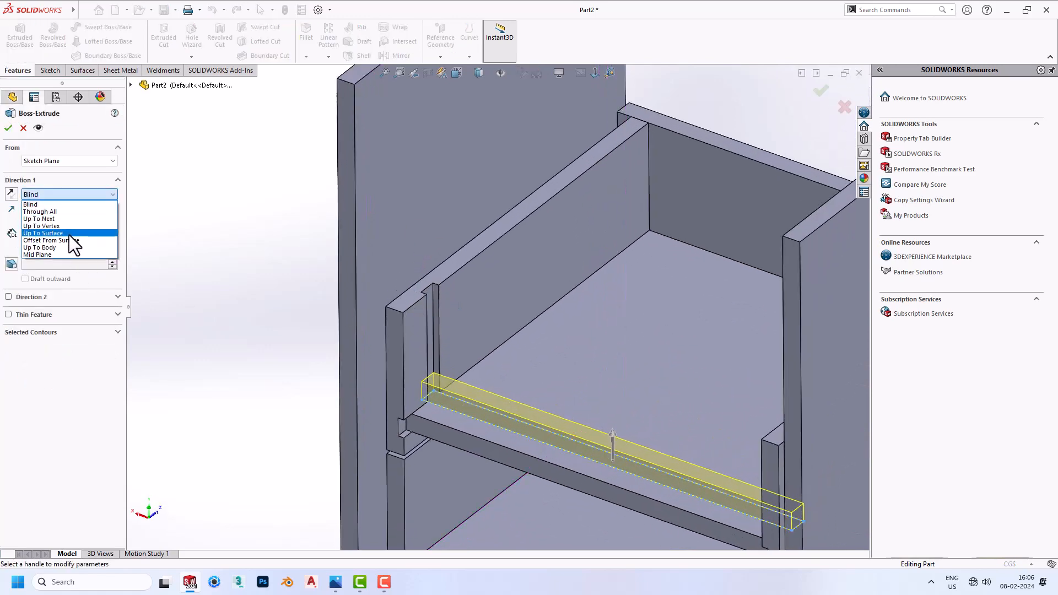
click(56, 232)
click(431, 279)
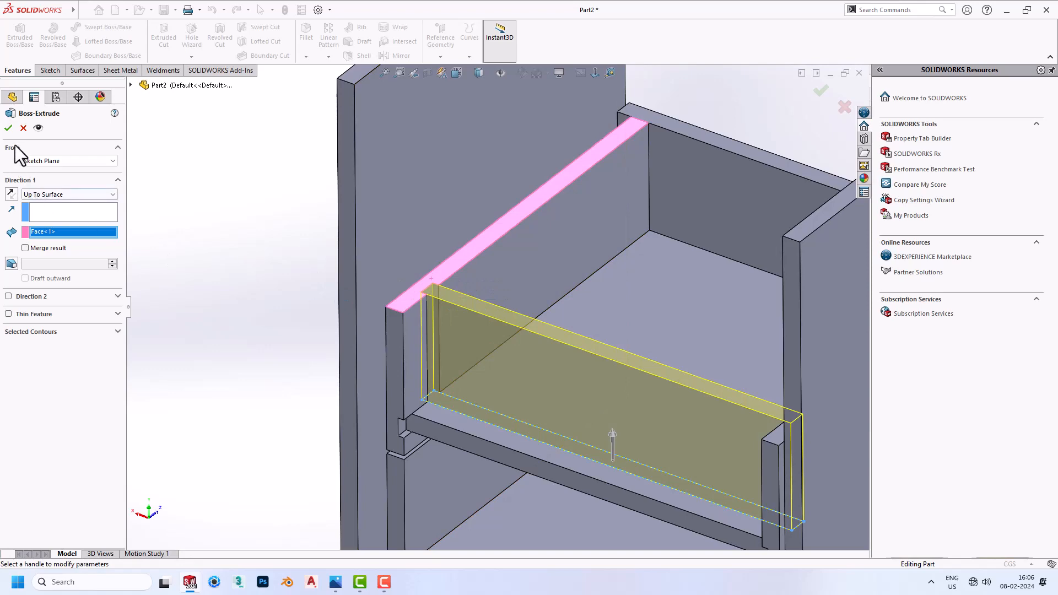
click(8, 128)
click(256, 299)
Start a sketch on the lower drawer side's top face and convert the upper drawer back's outline into it
scroll(352, 325, up, 5)
middle_drag(598, 375, 514, 337)
scroll(449, 391, down, 3)
scroll(428, 371, down, 4)
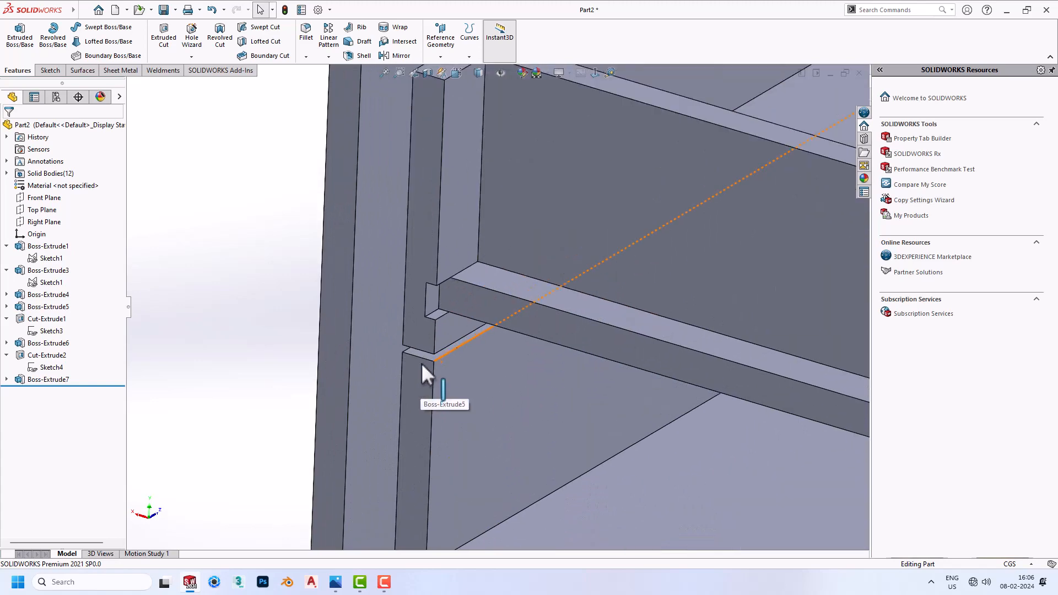
click(428, 355)
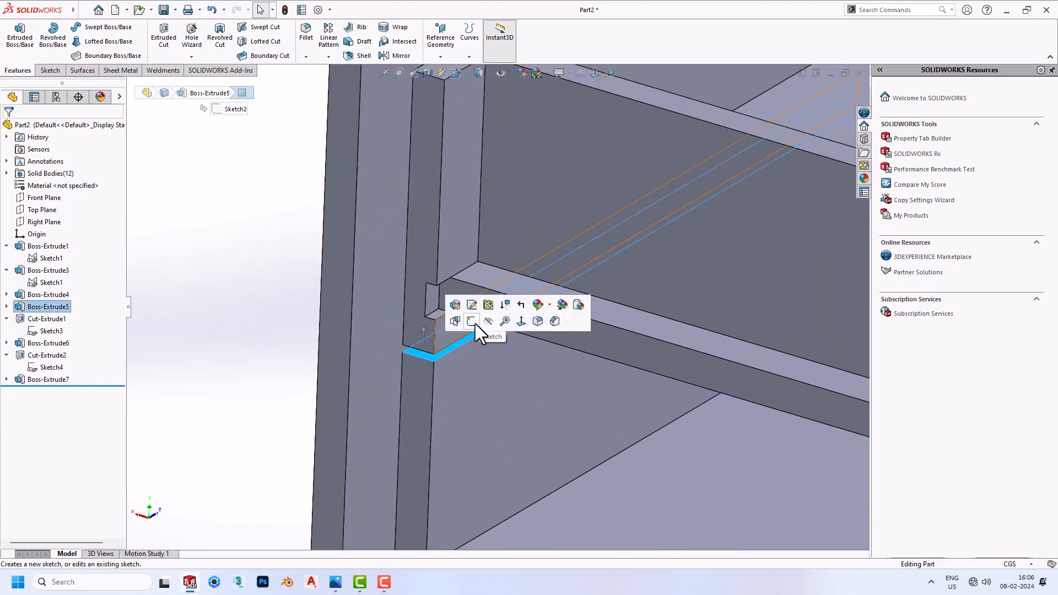
click(458, 337)
click(416, 173)
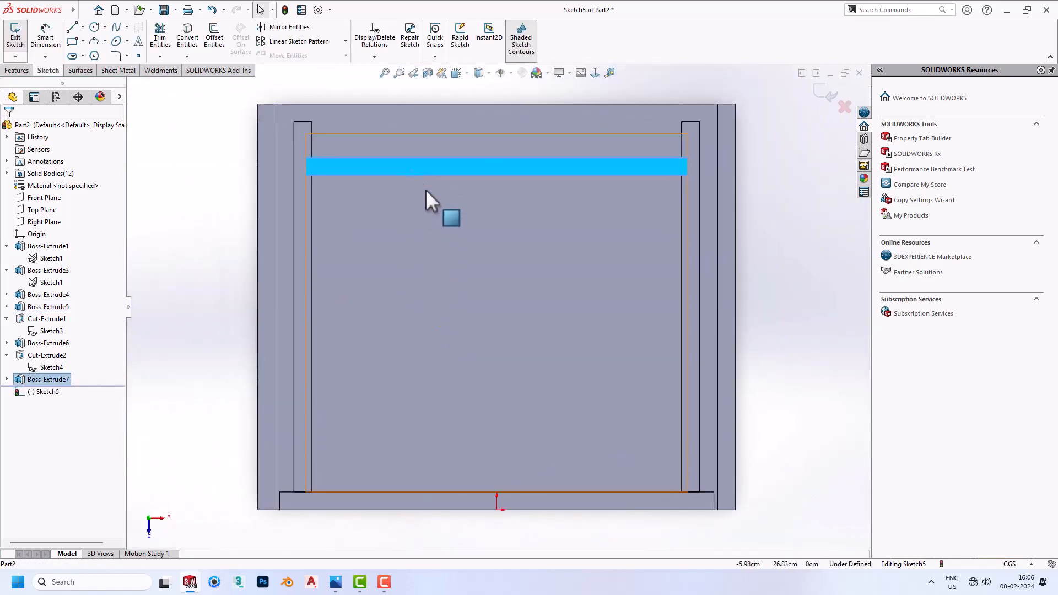
click(188, 36)
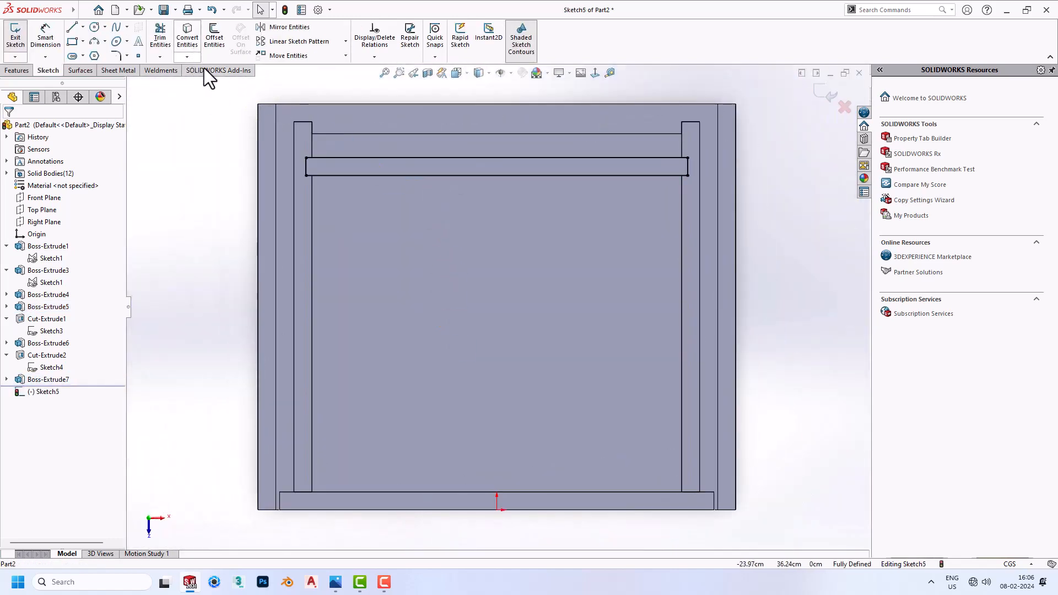
Cut grooves into the lower drawer's sides by cut-extruding the converted outline Up To Surface, ending at the lower drawer bottom's upper face
click(16, 70)
click(157, 41)
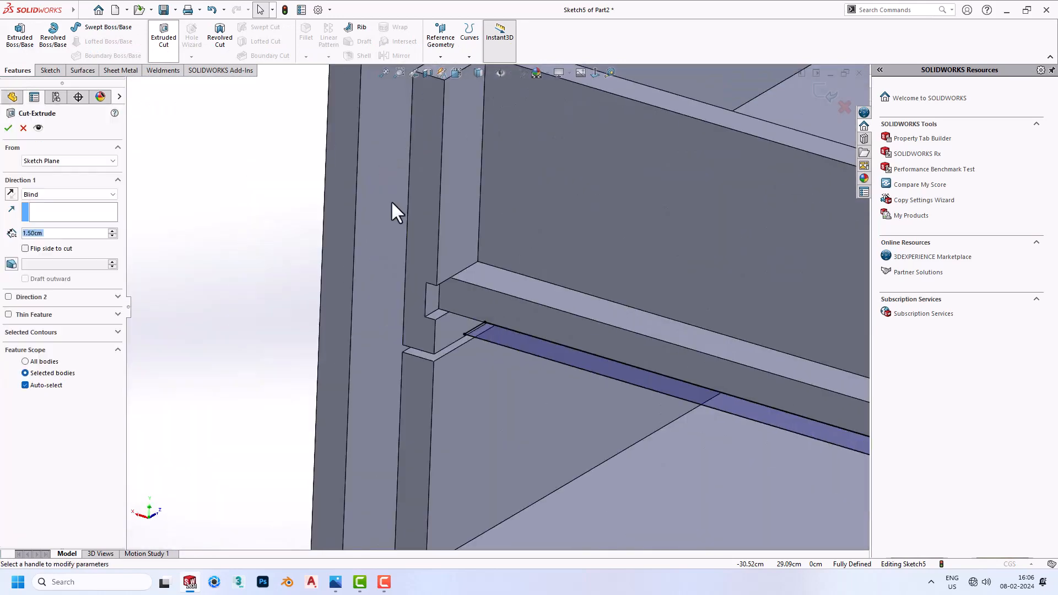
middle_drag(497, 308, 547, 261)
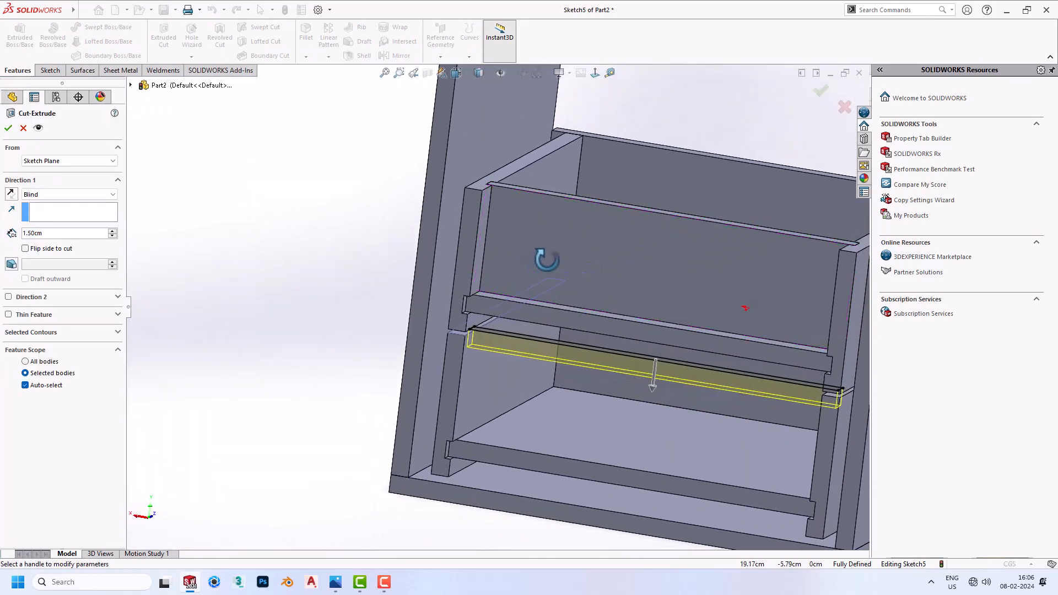
click(46, 193)
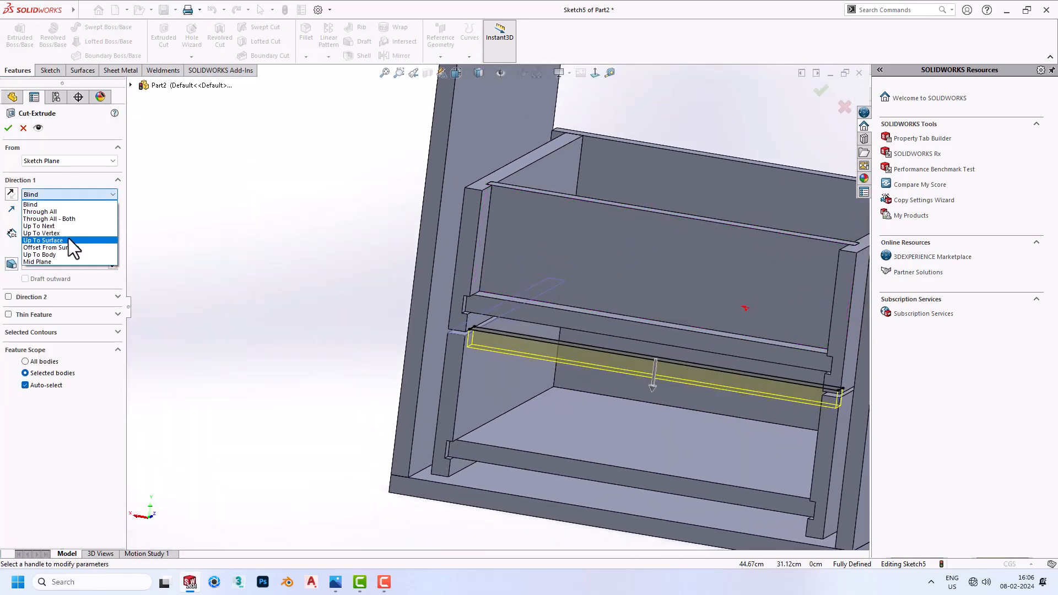
click(69, 238)
click(542, 427)
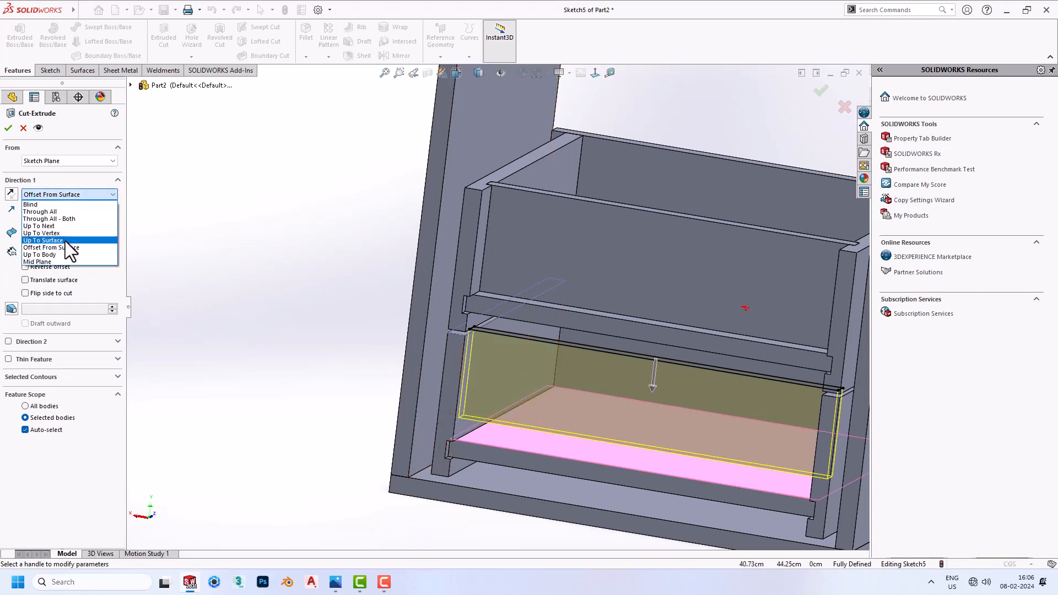
click(65, 241)
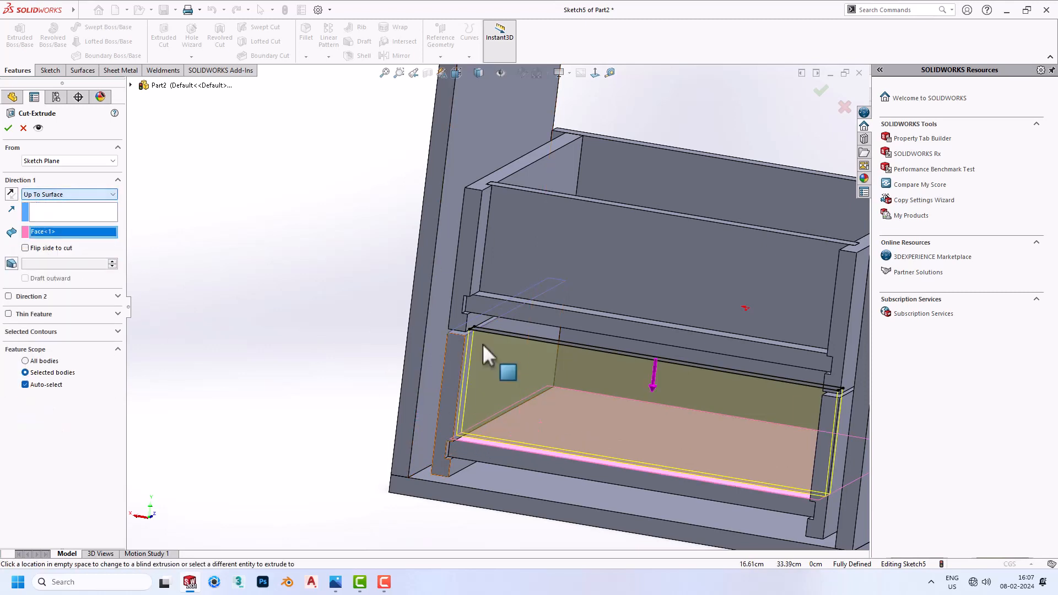
click(9, 128)
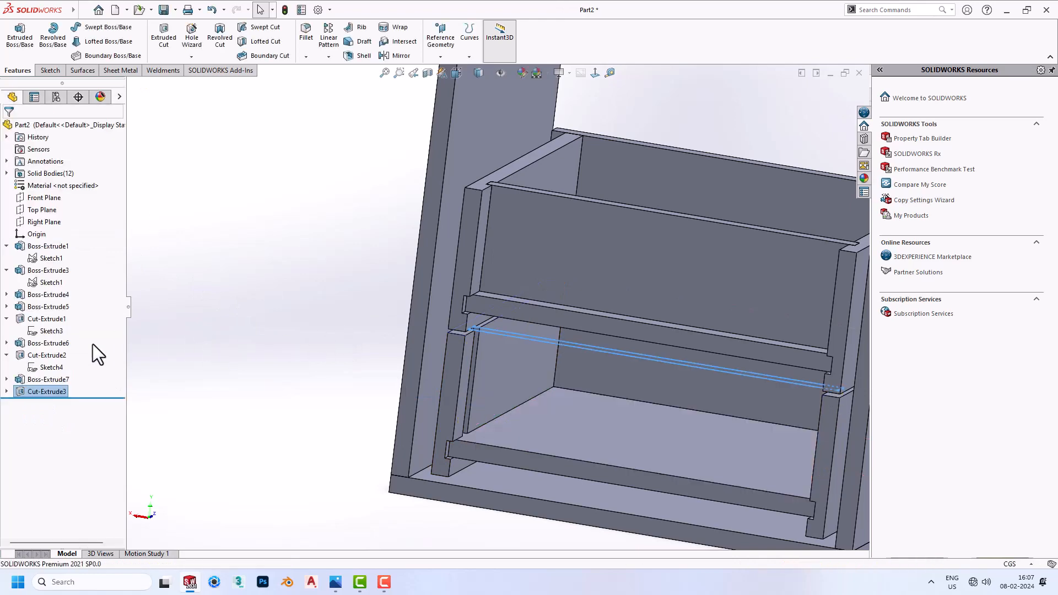
Extrude Sketch5 up to the lower drawer's bottom panel face as a separate body, with merge result off
click(7, 391)
click(38, 401)
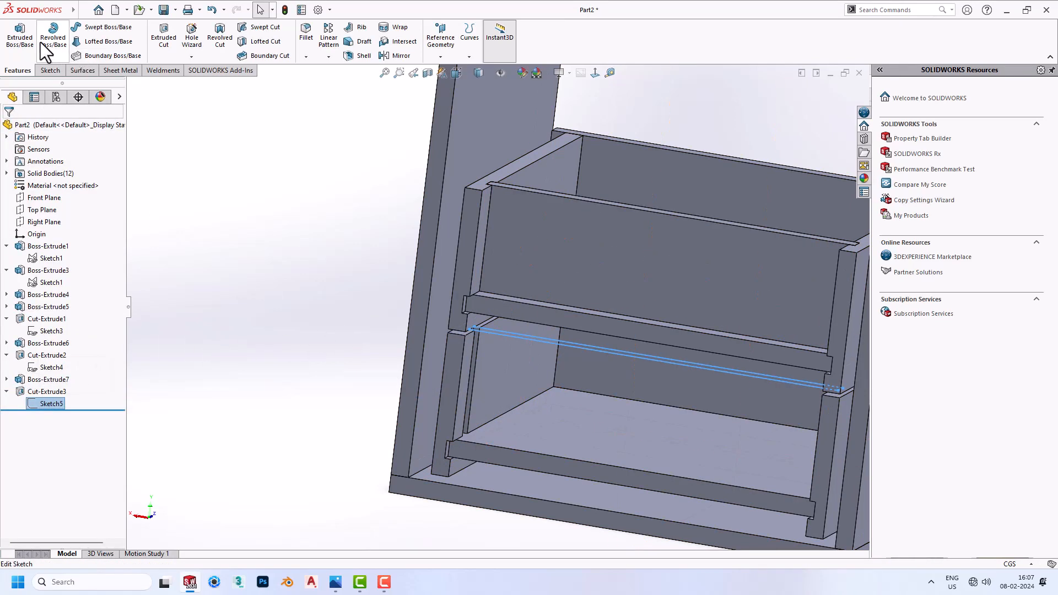
click(22, 35)
click(47, 197)
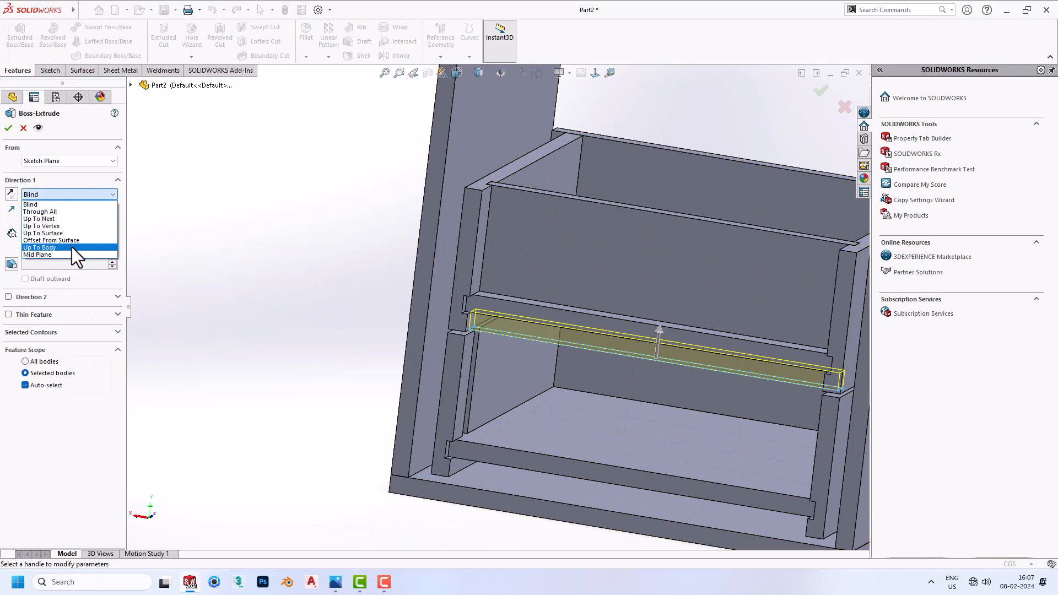
click(55, 240)
click(480, 418)
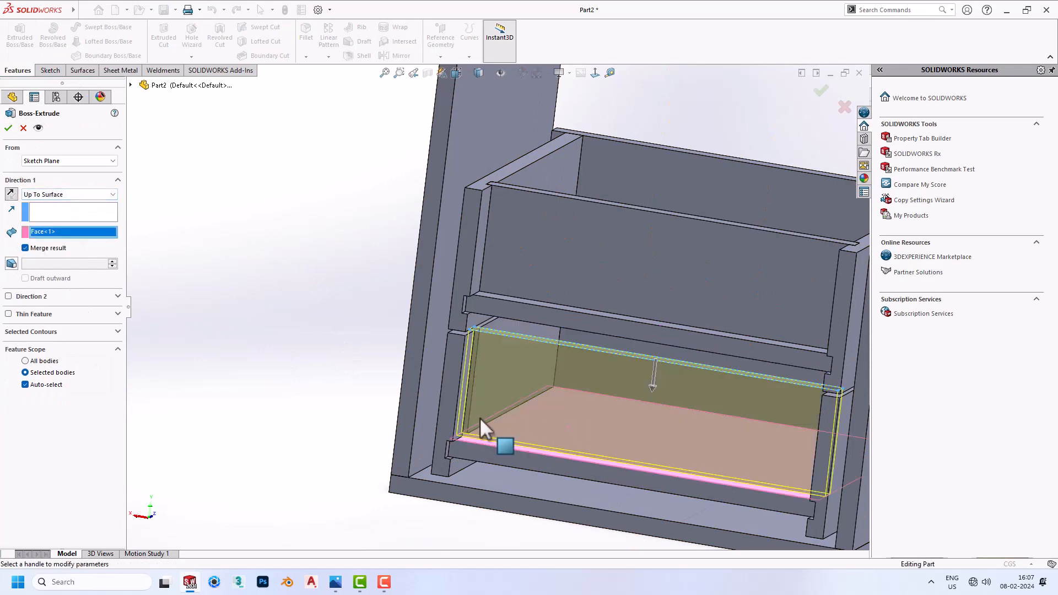
click(44, 246)
click(8, 128)
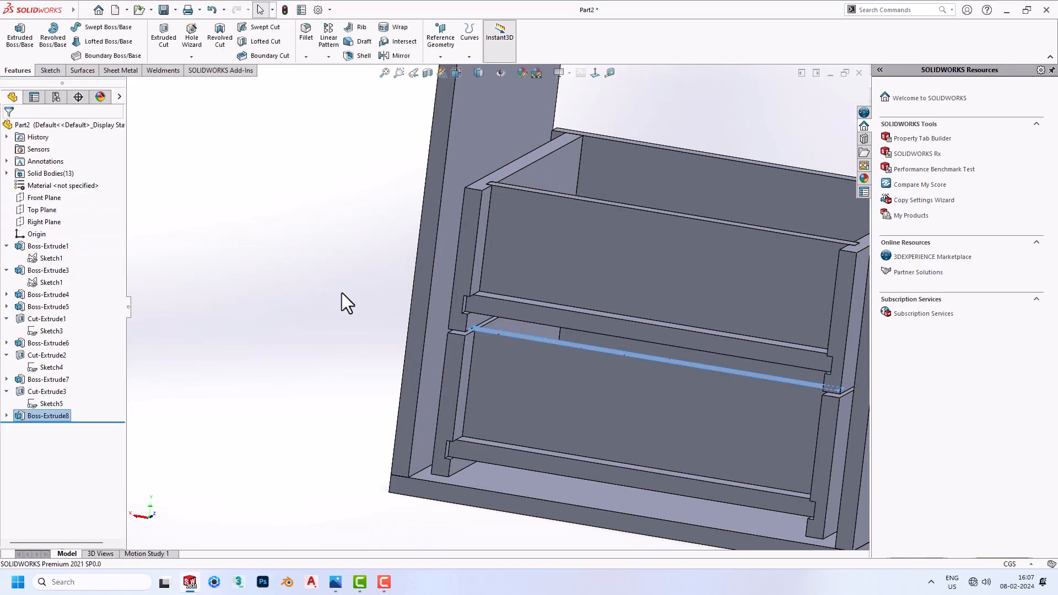
click(375, 306)
Start a sketch on the upper drawer's front face and draw vertical centerlines through the middle of both drawer fronts
middle_drag(375, 306, 229, 228)
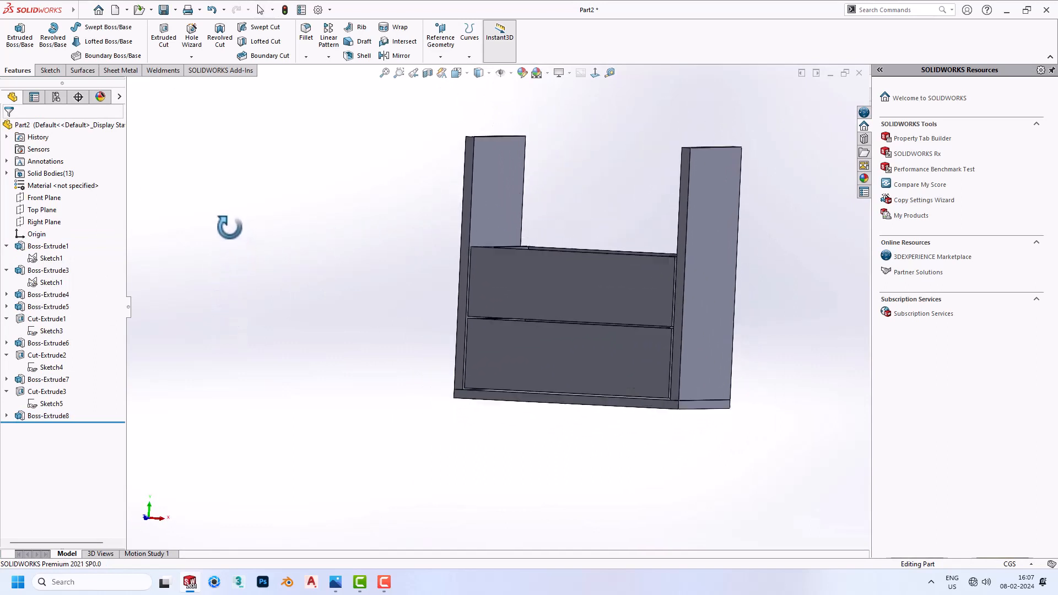
click(522, 282)
click(584, 258)
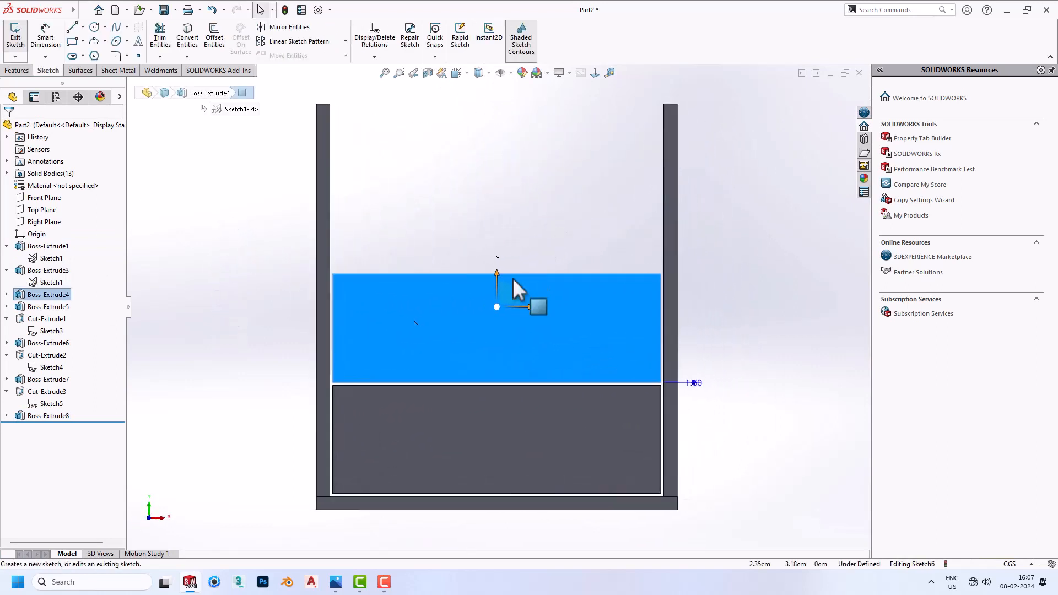
click(83, 27)
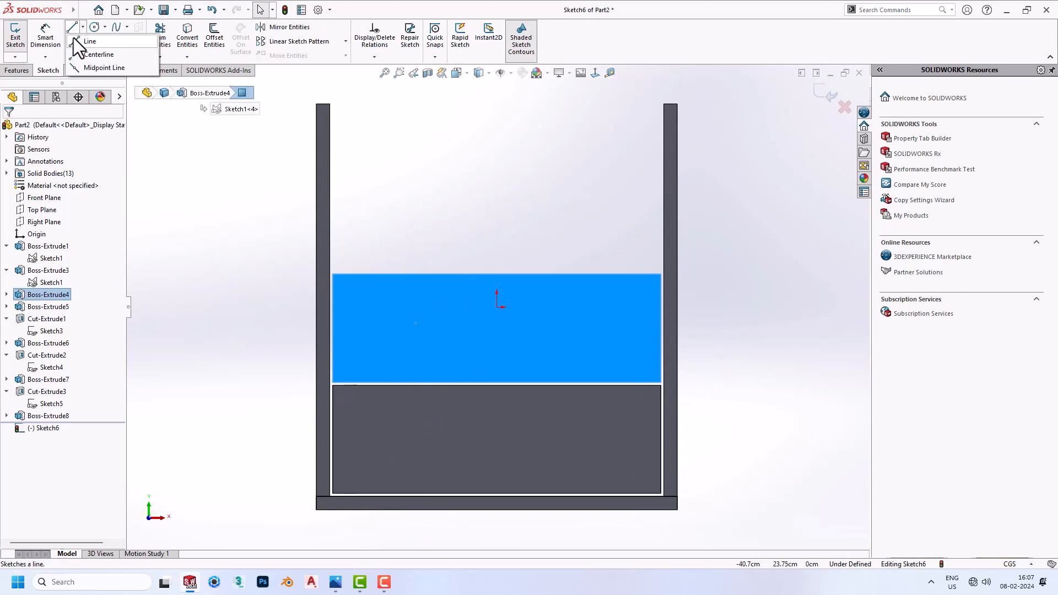
click(97, 52)
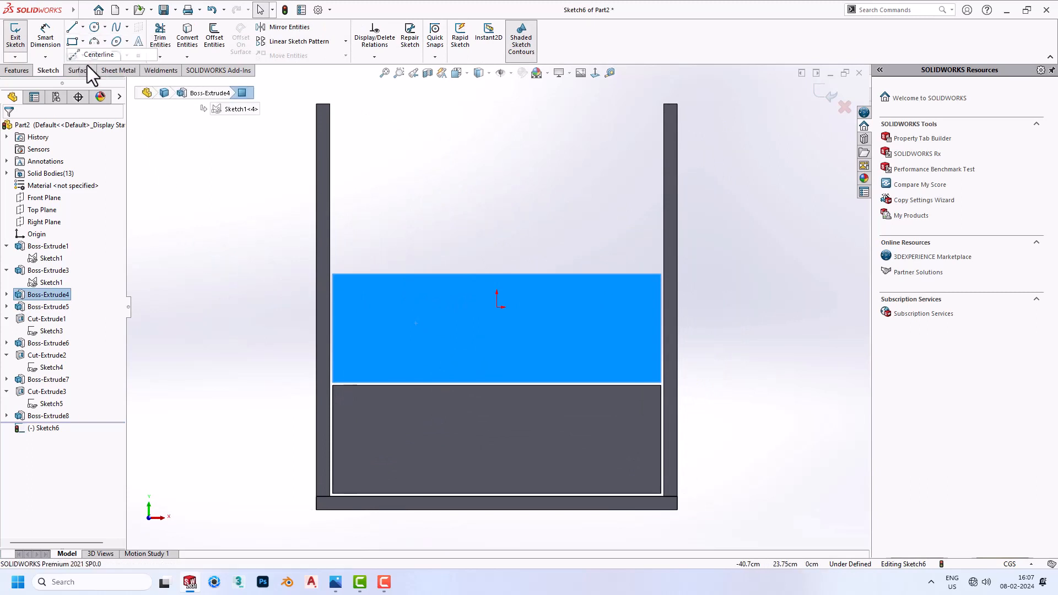
click(497, 275)
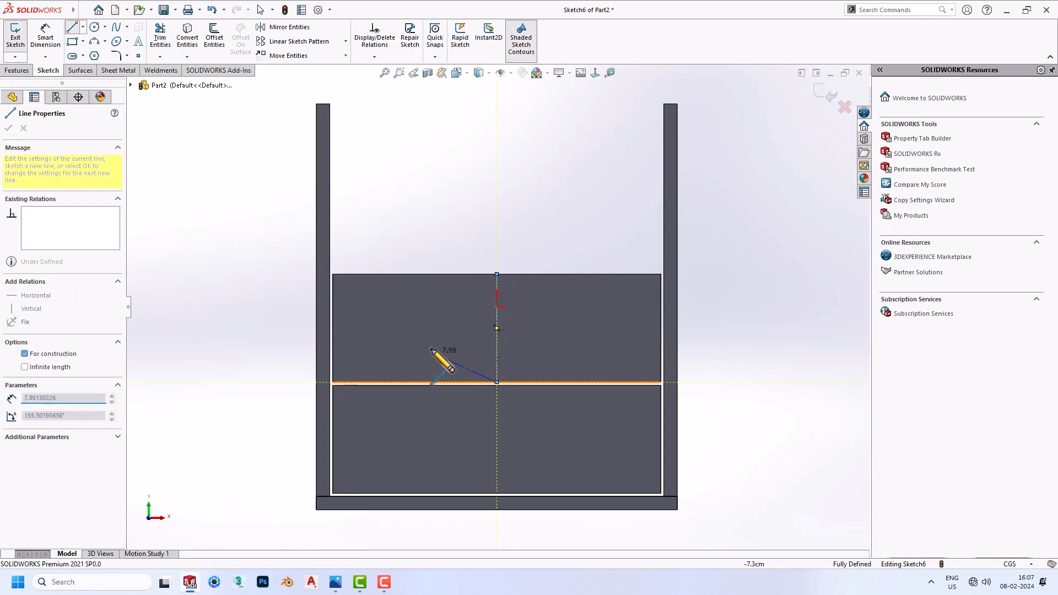
double_click(497, 381)
click(496, 384)
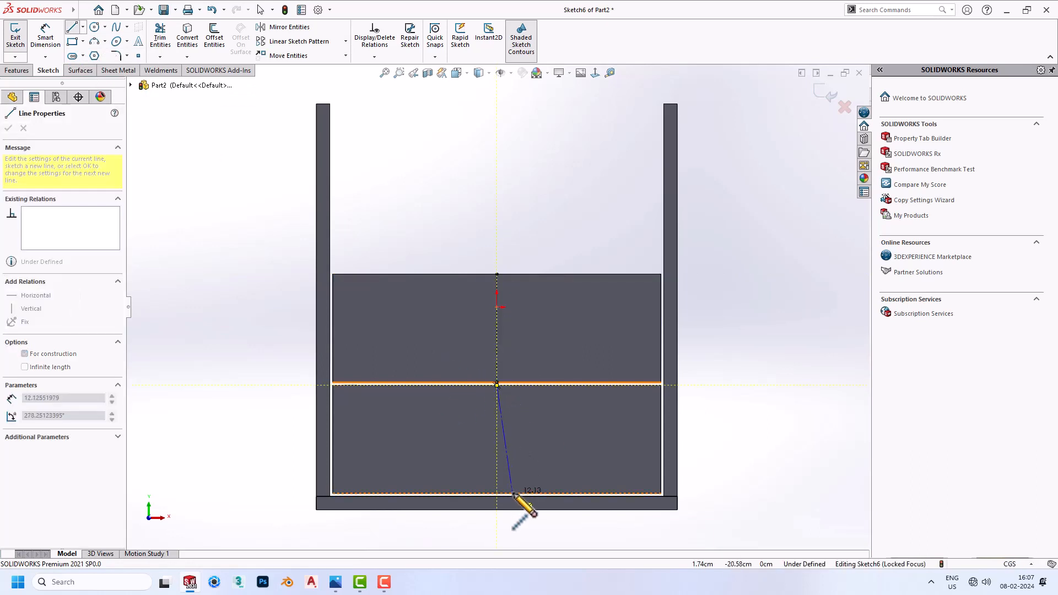
click(497, 494)
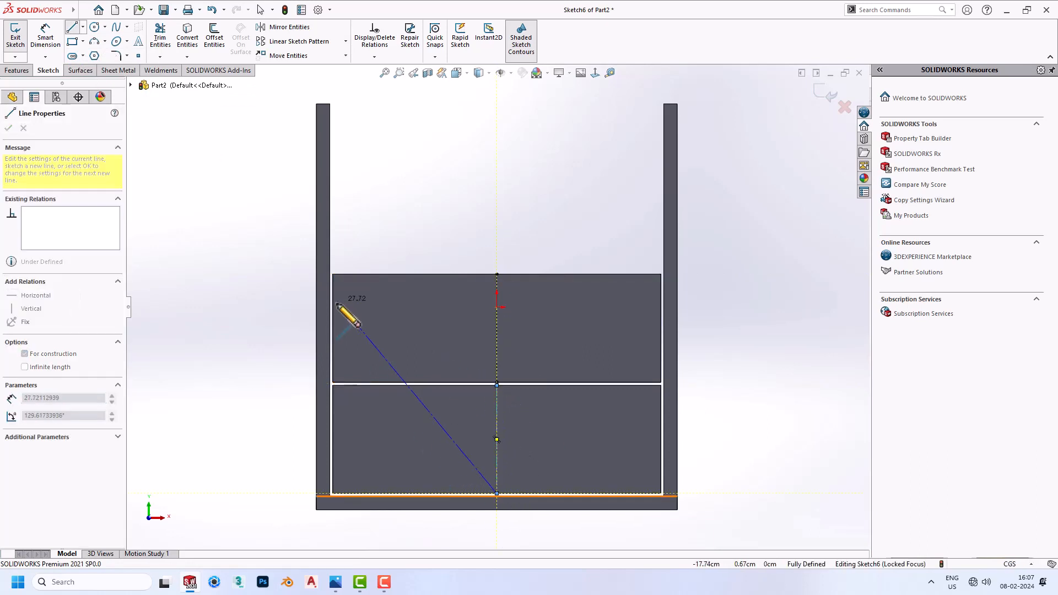
key(Escape)
Sketch circles at the midpoints of both centerlines, about 1.92 cm radius on the upper drawer and 0.89 cm on the lower
mouse_move(270, 339)
right_down()
mouse_move(267, 328)
mouse_move(325, 346)
right_up()
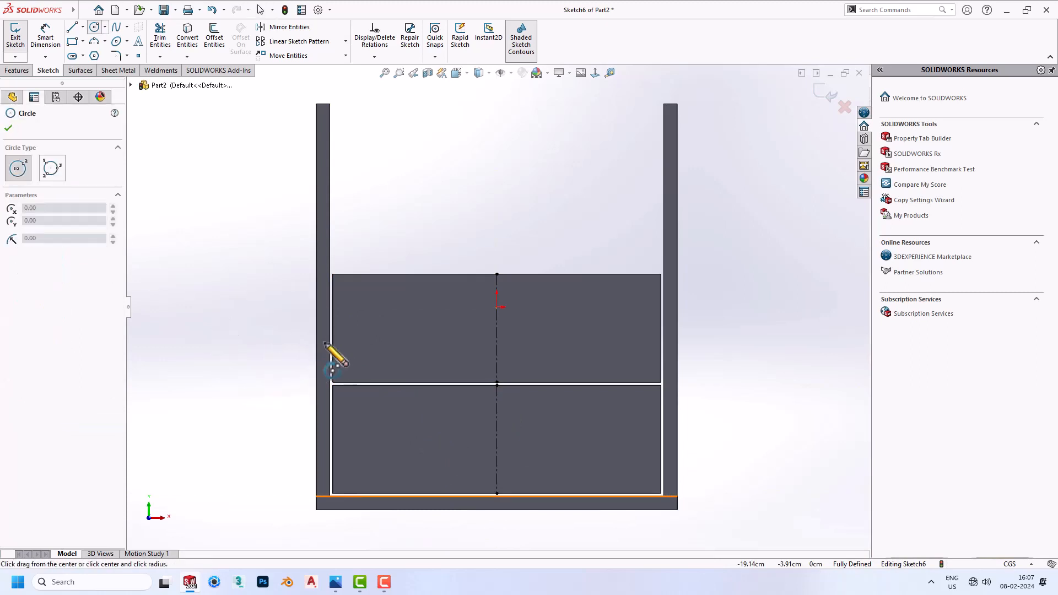
click(497, 329)
click(510, 339)
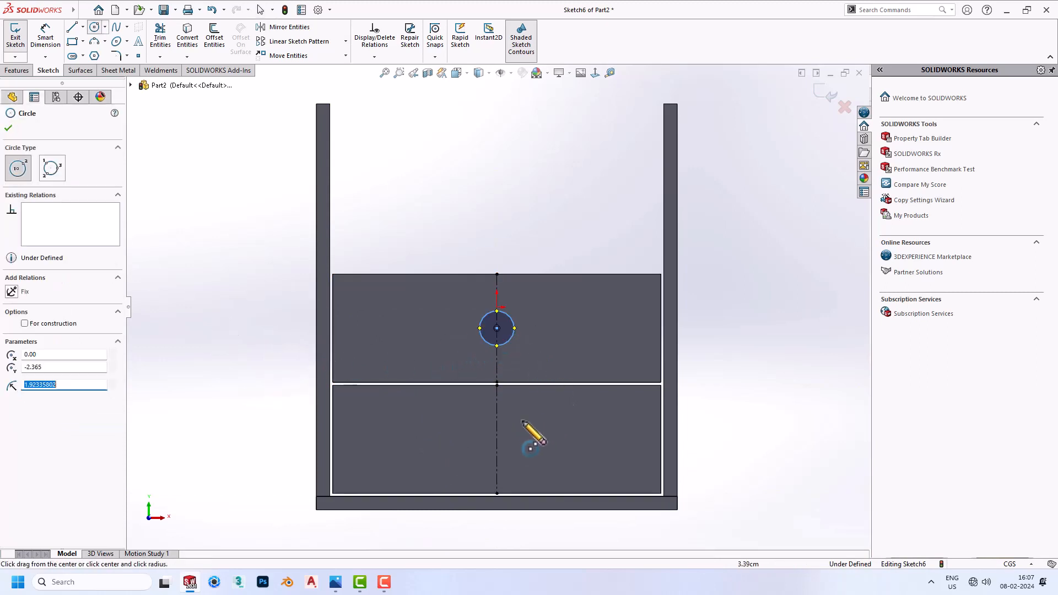
click(497, 440)
click(505, 440)
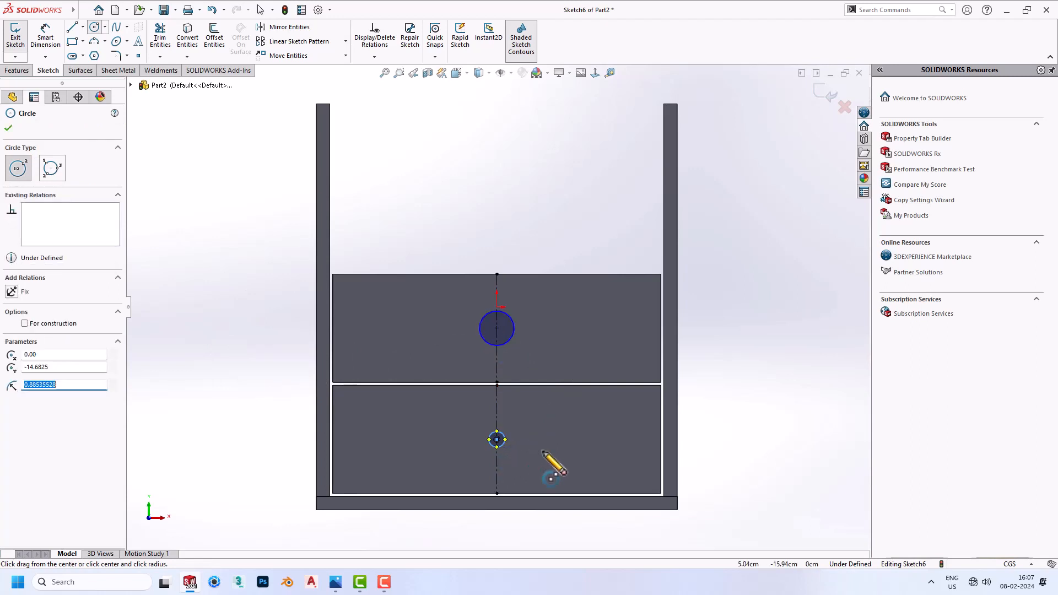
Dimension both drawer-front circles to a diameter of 1.5 cm
right_drag(548, 458, 524, 426)
click(503, 434)
click(512, 439)
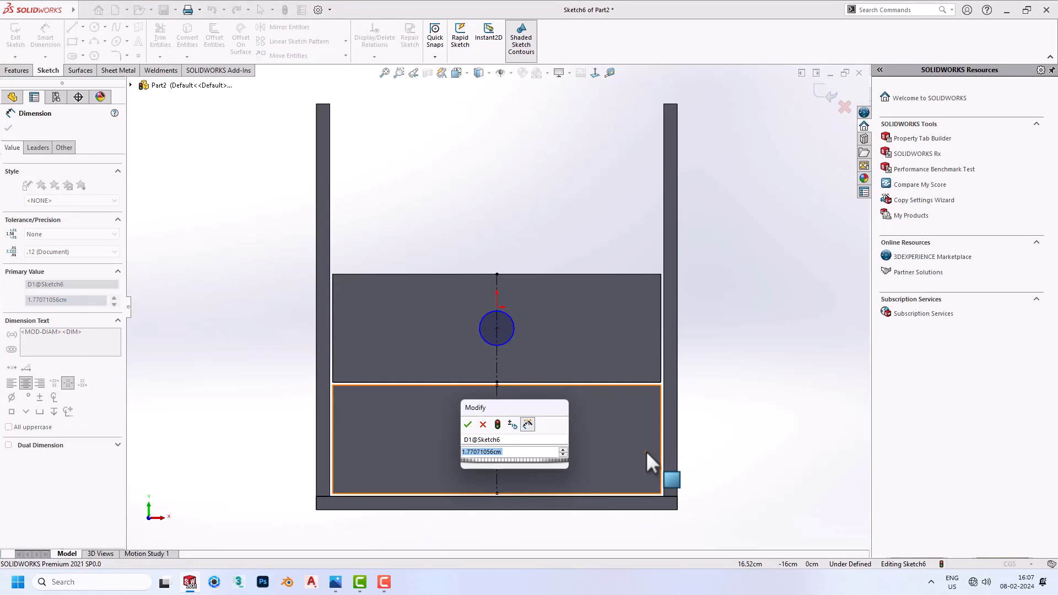
text(1.5)
key(Return)
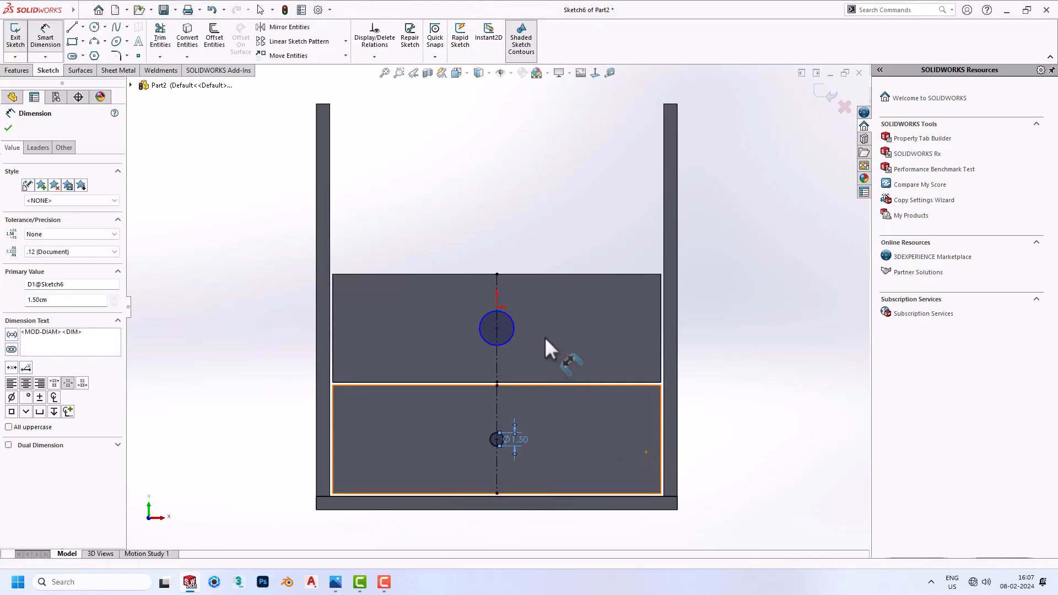
click(514, 330)
click(579, 328)
text(1.5)
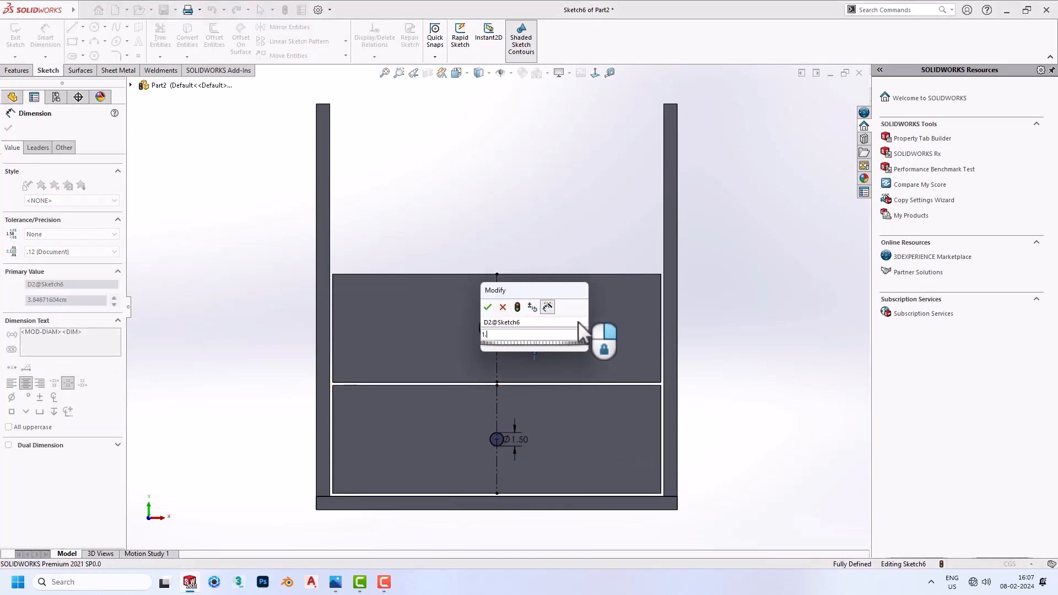
key(Return)
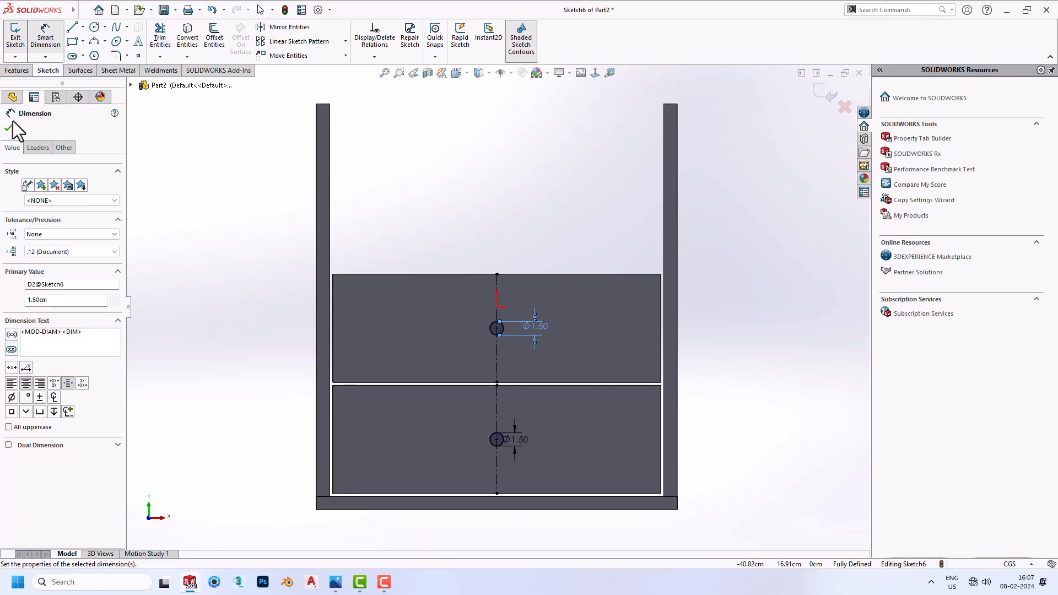
click(9, 127)
Extrude the two circles 2.2 cm outward as separate bodies, with a 15-degree outward draft and merge result off
click(16, 70)
click(20, 36)
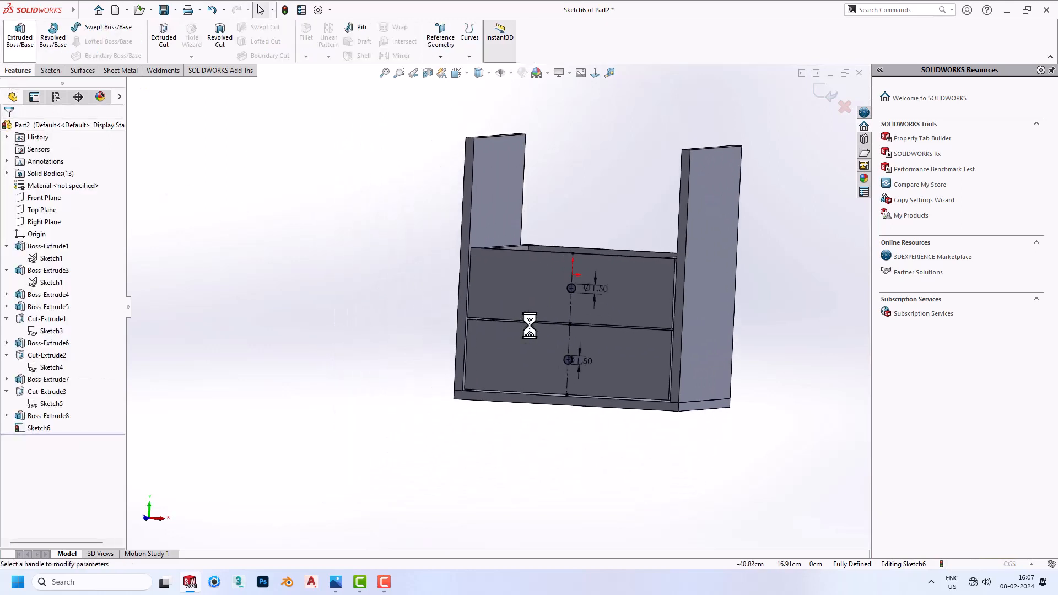
scroll(577, 297, down, 3)
middle_drag(589, 282, 531, 289)
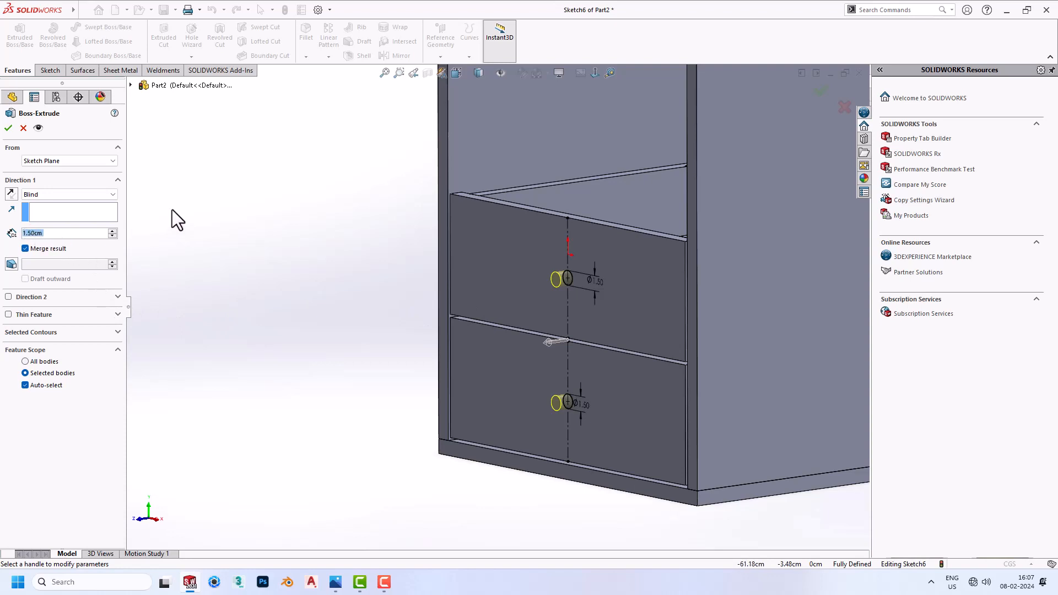
text(2)
key(Return)
text(2.2)
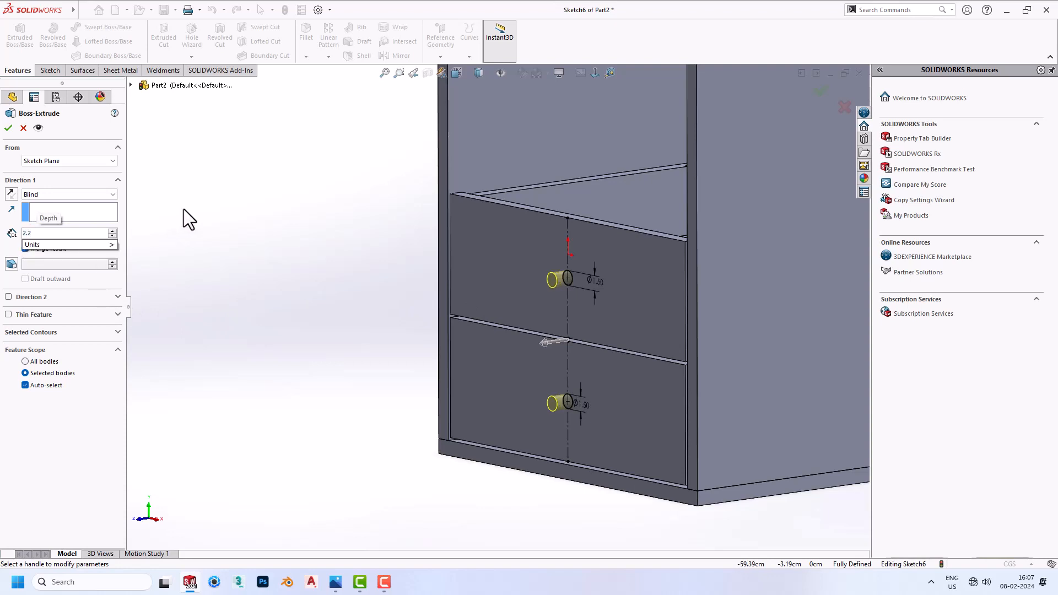
key(Return)
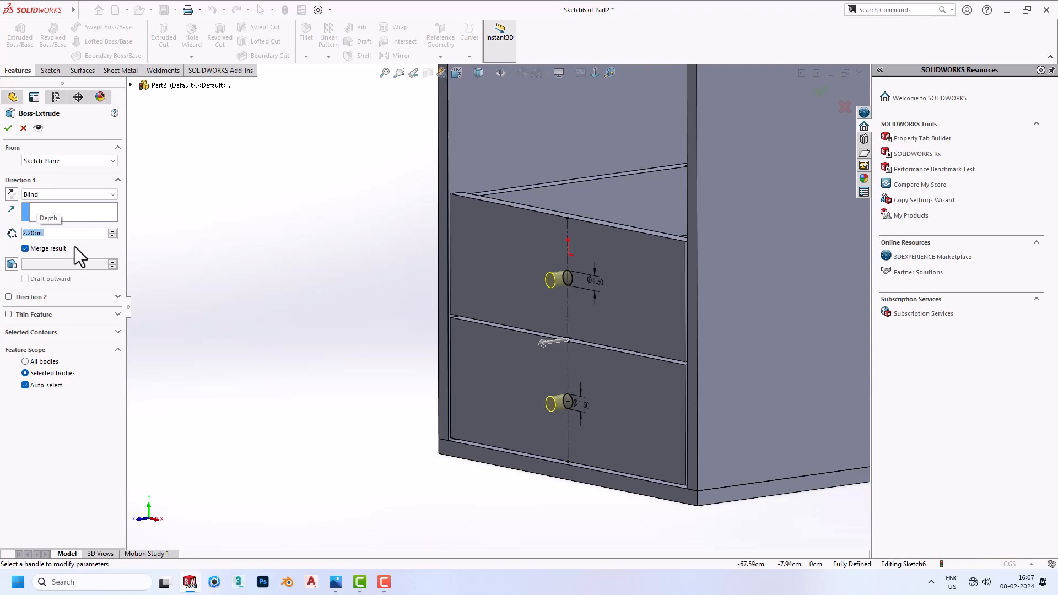
click(56, 248)
click(13, 266)
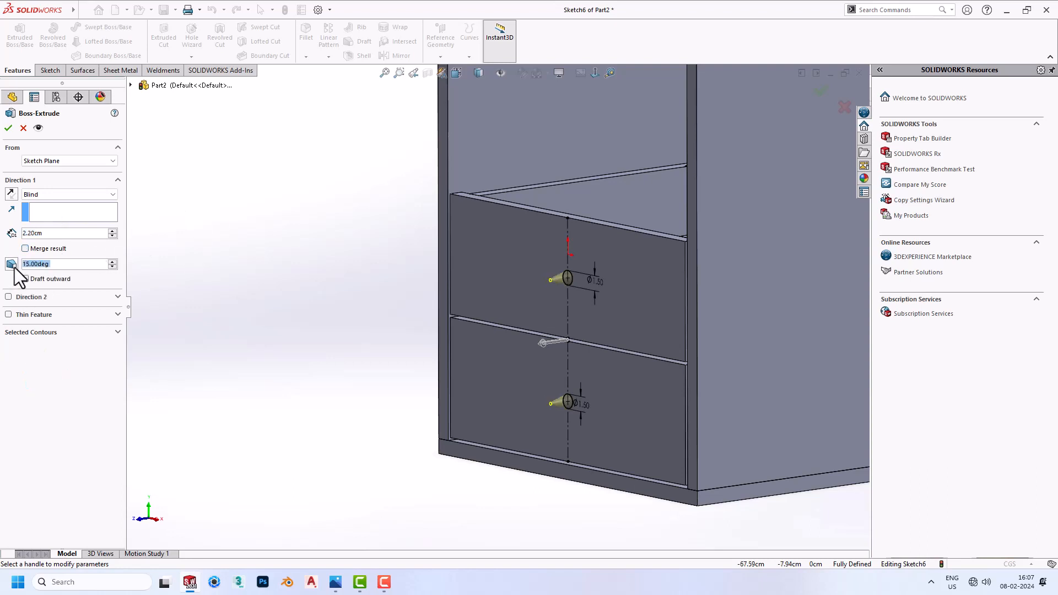
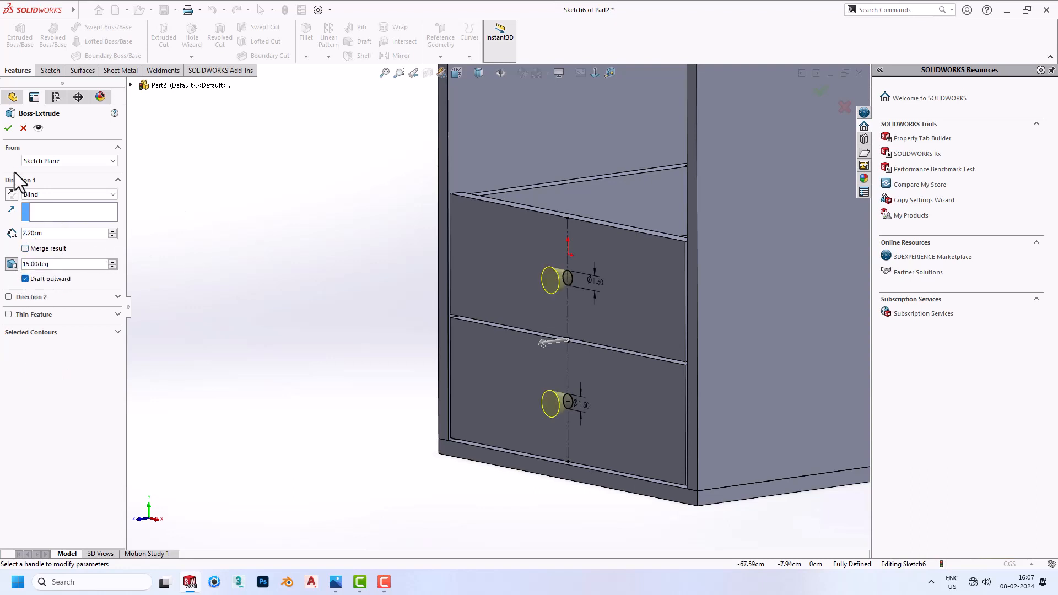
click(8, 129)
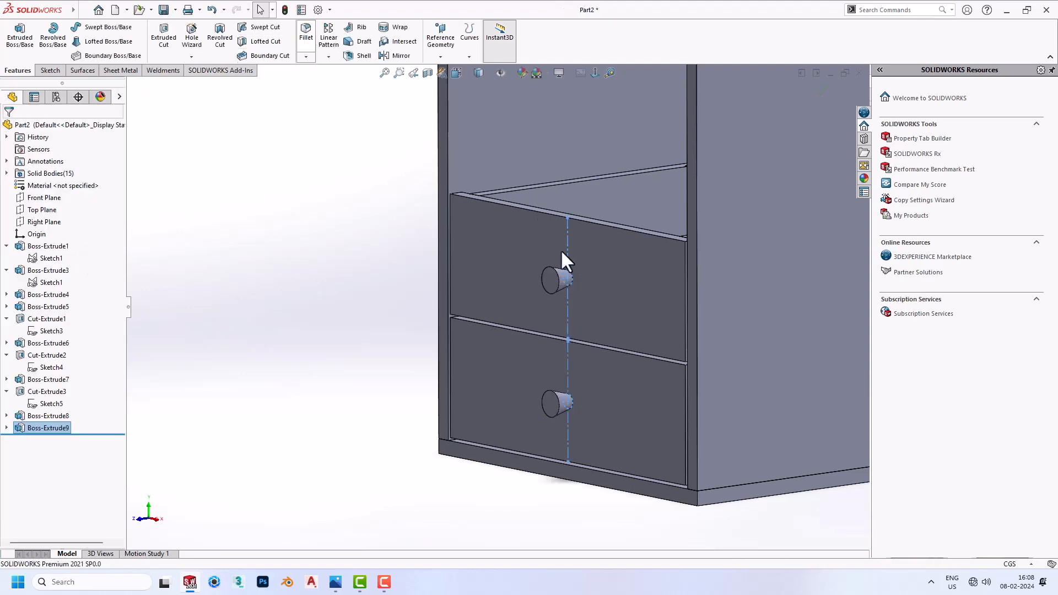
Fillet the end face of the upper drawer's knob with a 0.5 cm radius
click(552, 283)
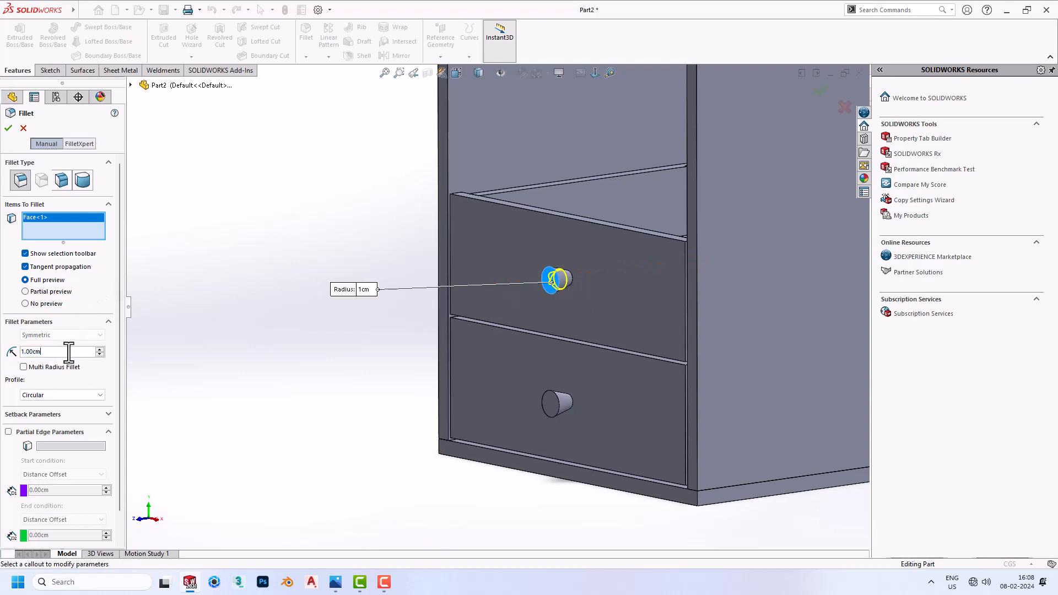
text(05)
key(Return)
text(.)
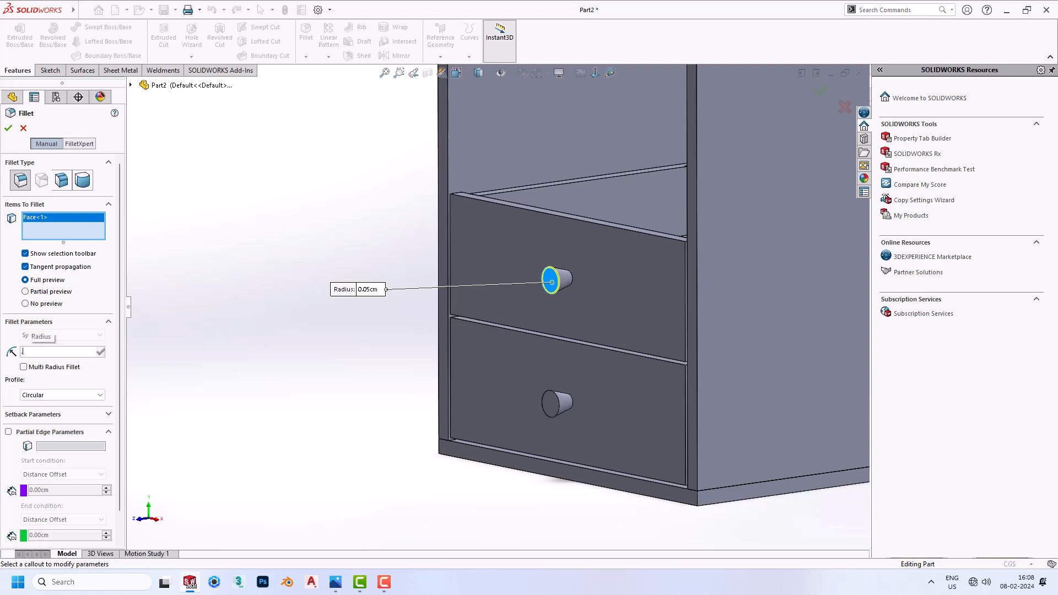
text(05)
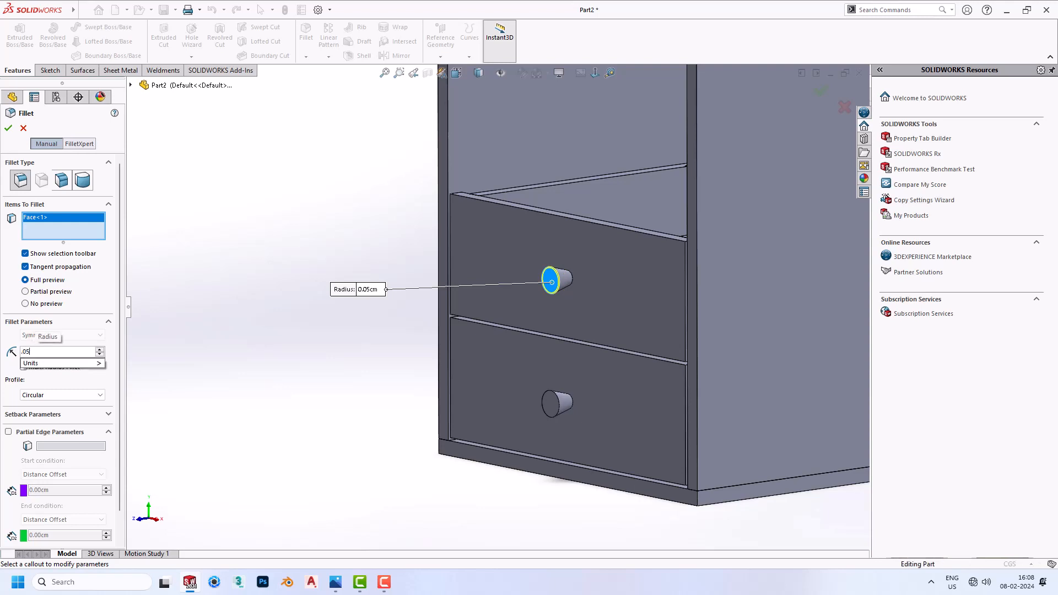
text(5)
key(Return)
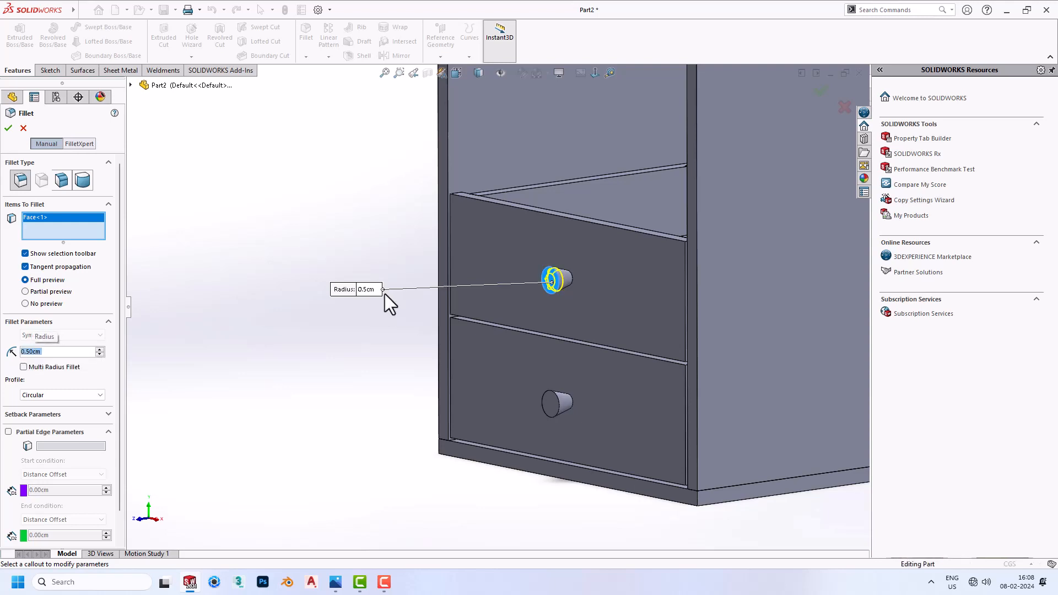
key(Return)
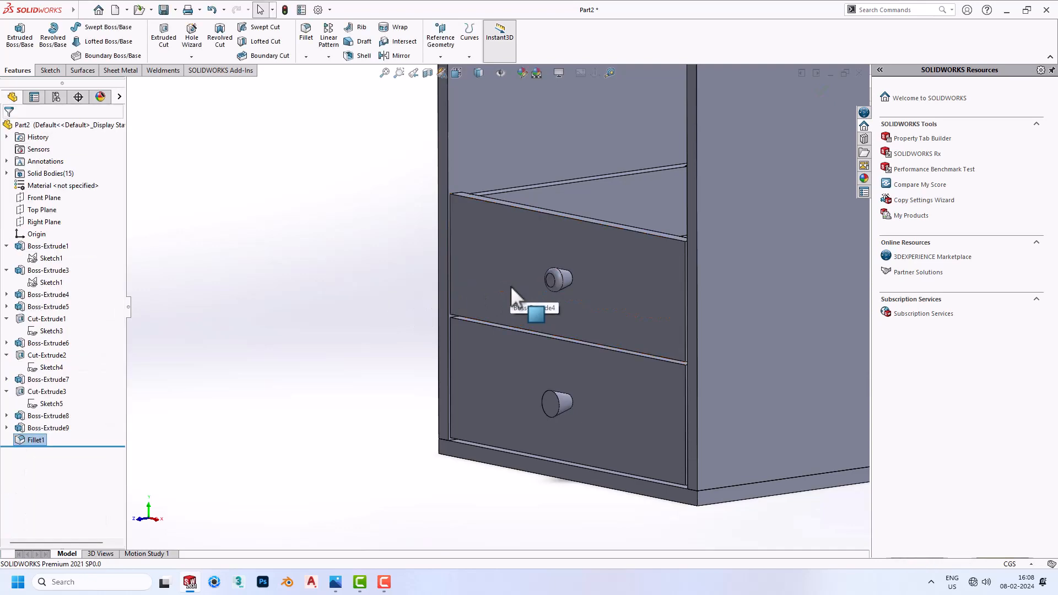
Fillet the end face of the lower drawer's knob with the same 0.5 cm radius
key(Return)
click(555, 402)
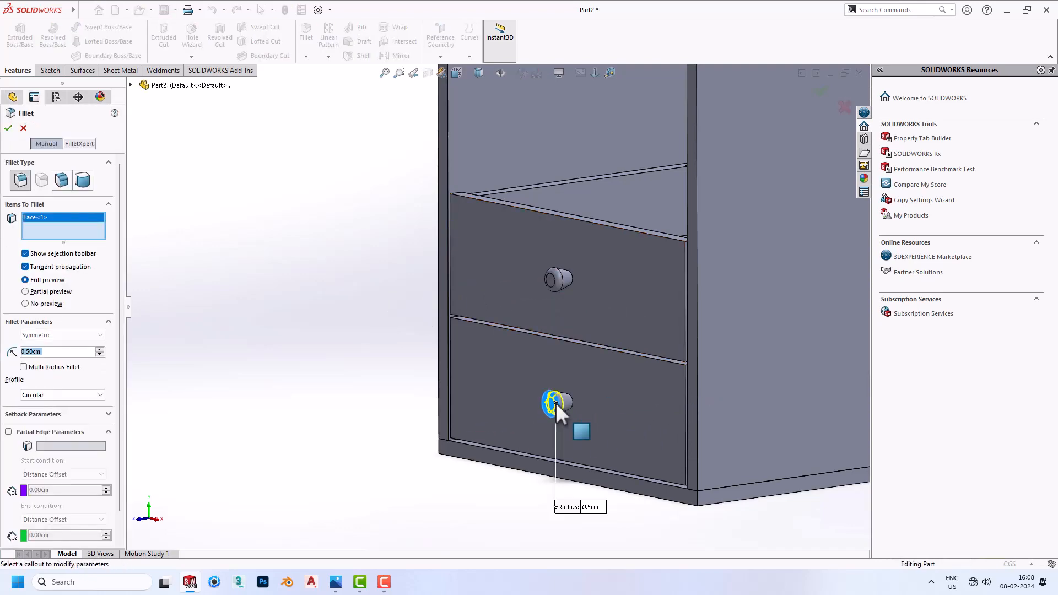
key(Return)
middle_drag(616, 392, 671, 423)
scroll(497, 308, up, 6)
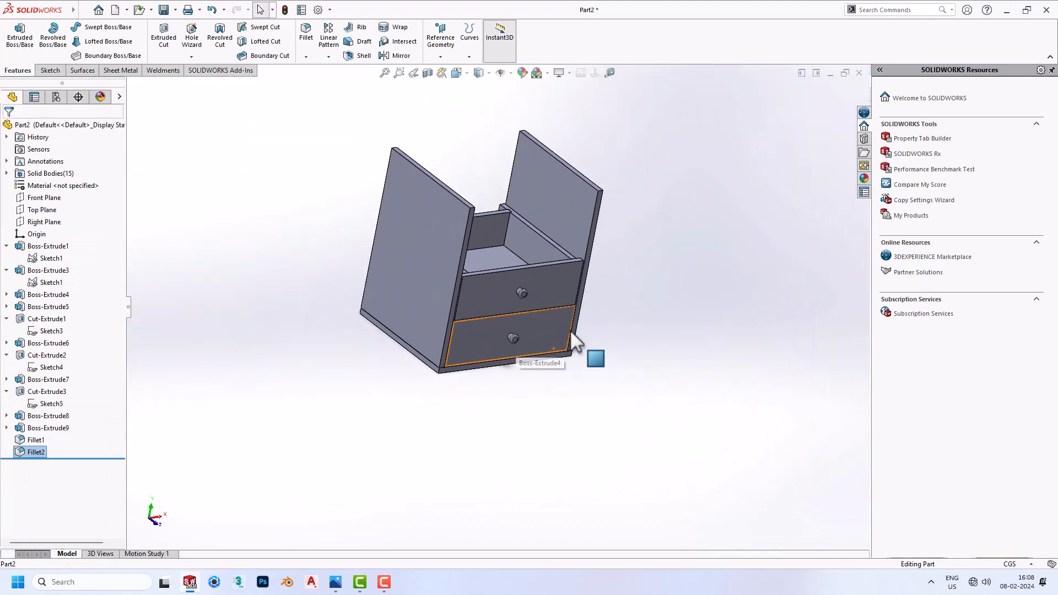
click(425, 227)
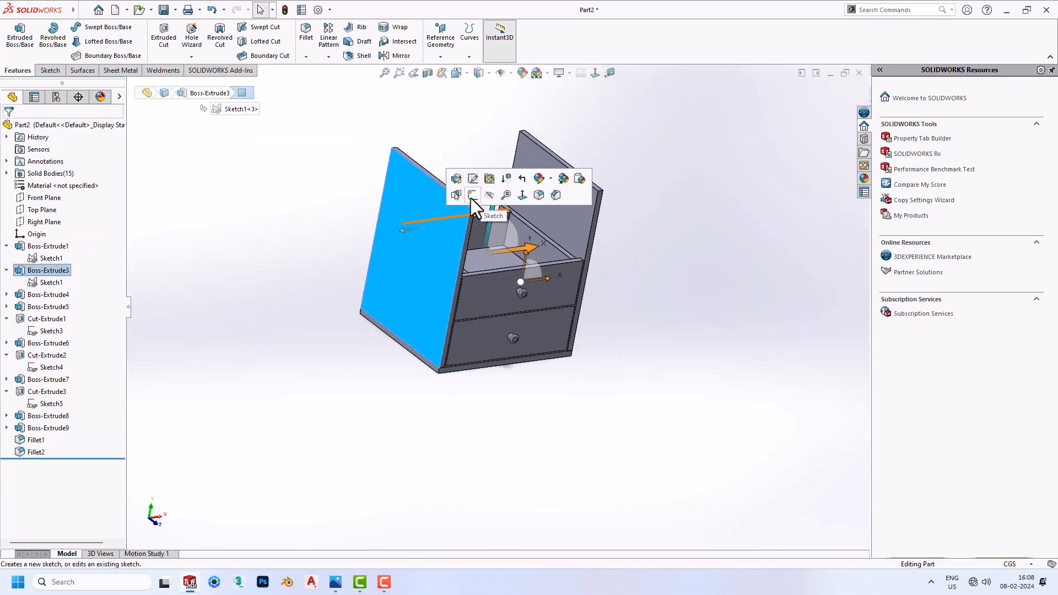
click(472, 196)
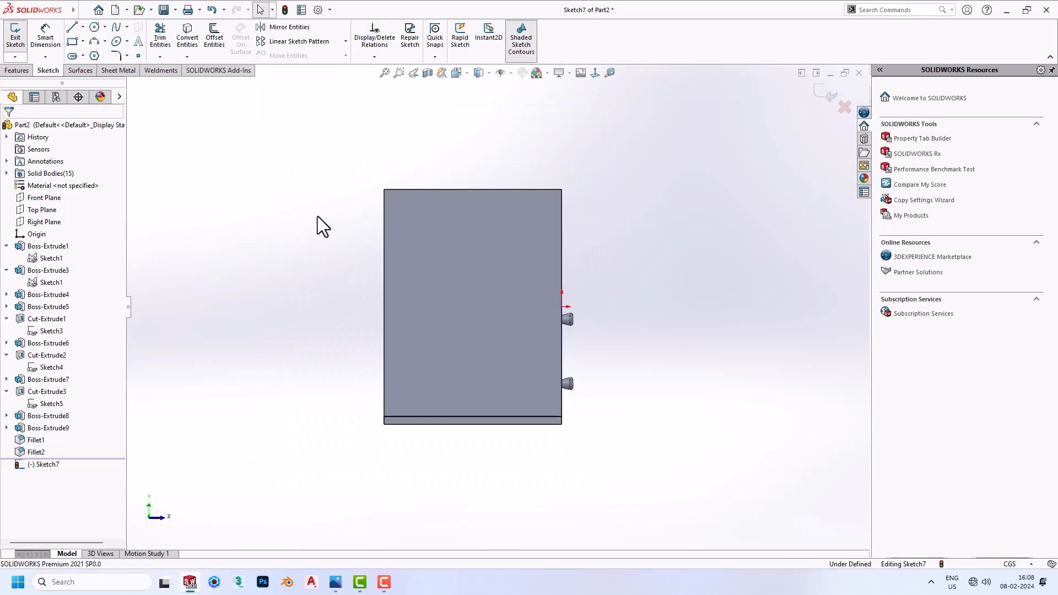
middle_drag(366, 218, 300, 234)
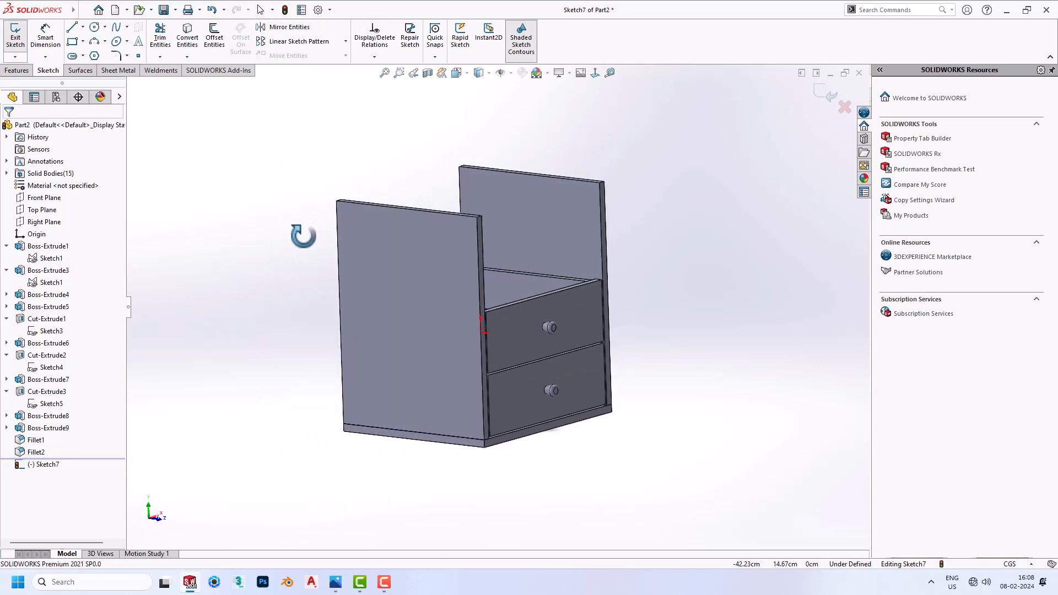
click(824, 96)
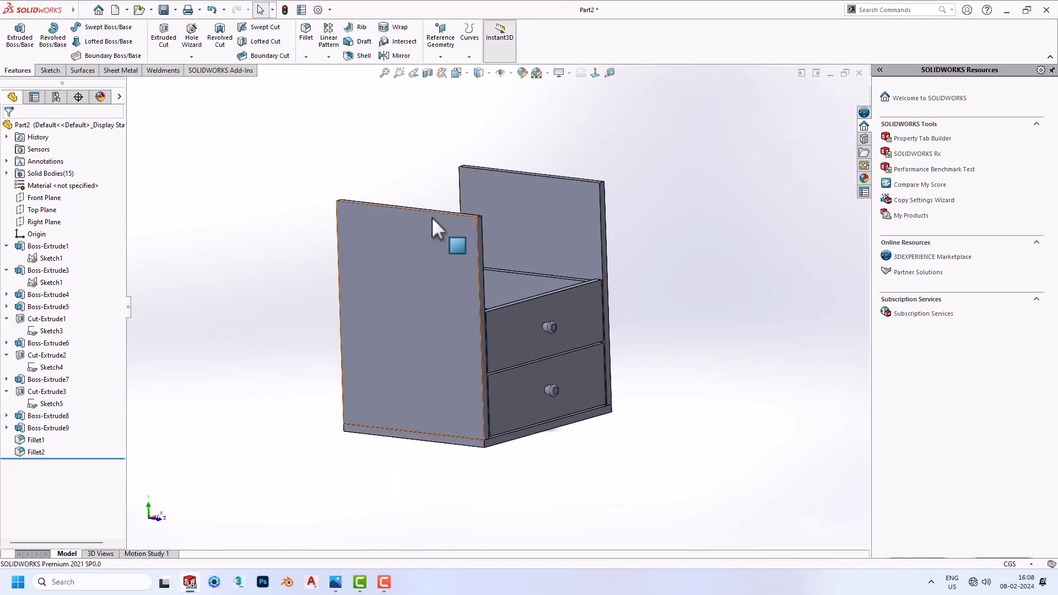
Extrude the first sketch's strip region above the upper drawer up to the side panel's rear face as a separate body, merge result off
click(50, 258)
middle_drag(351, 214, 397, 315)
scroll(419, 314, down, 5)
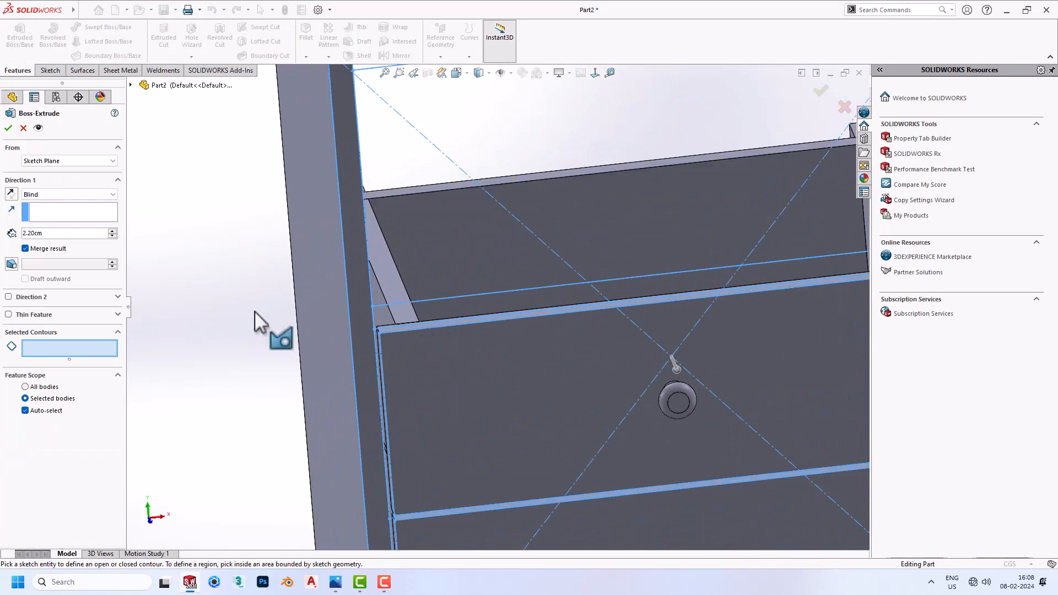
click(83, 342)
click(433, 310)
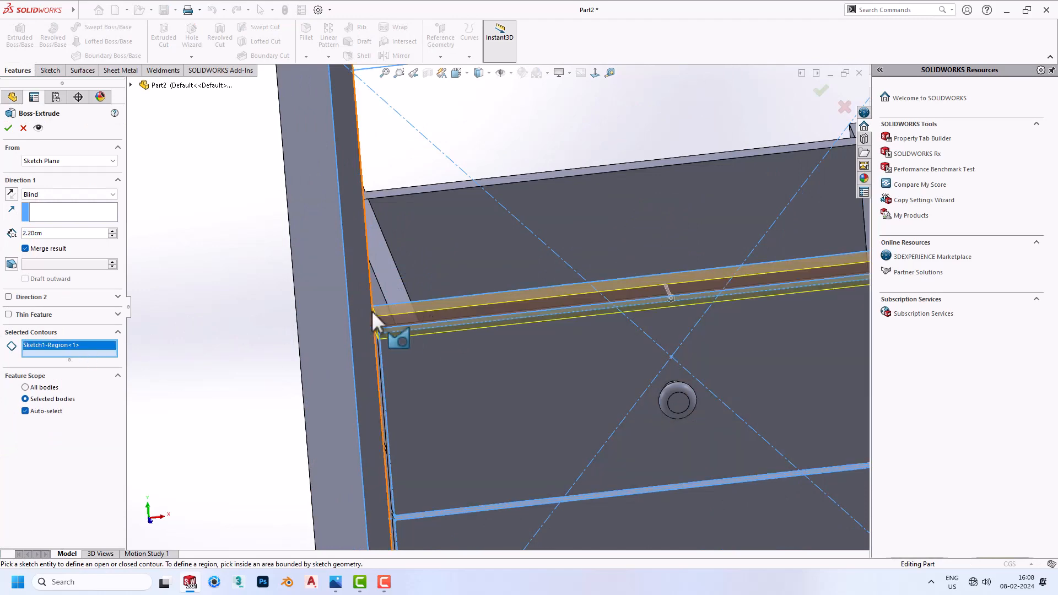
scroll(325, 287, up, 5)
mouse_move(324, 286)
middle_down()
mouse_move(237, 259)
mouse_move(141, 268)
middle_up()
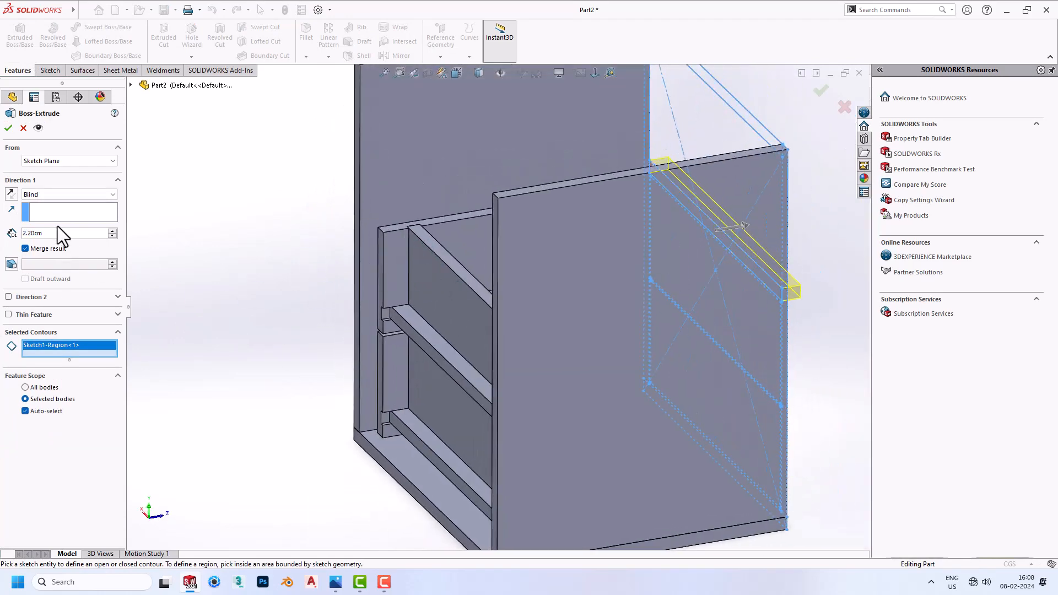
click(69, 195)
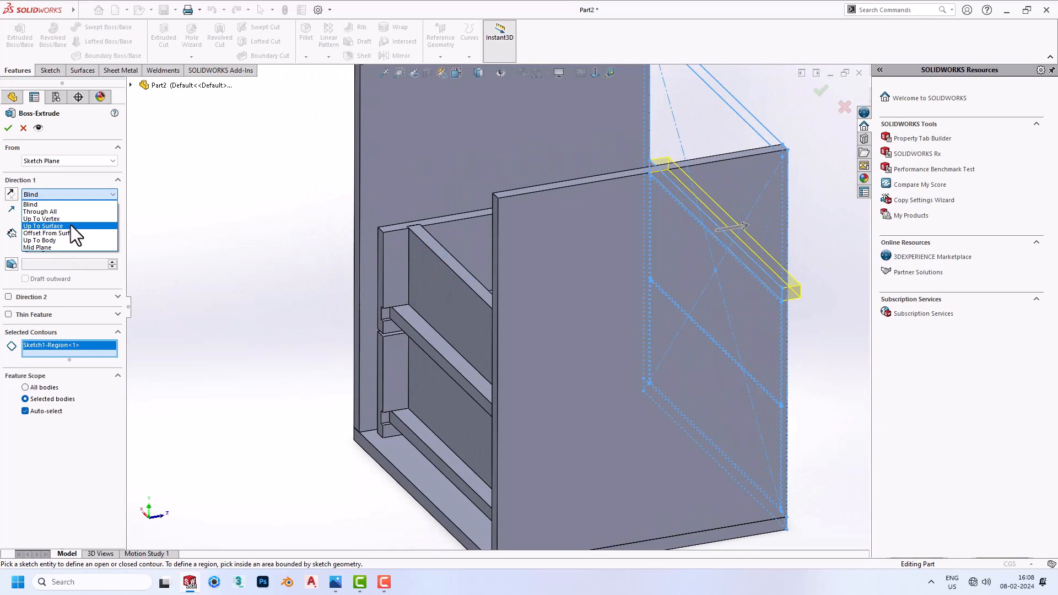
click(71, 225)
click(356, 233)
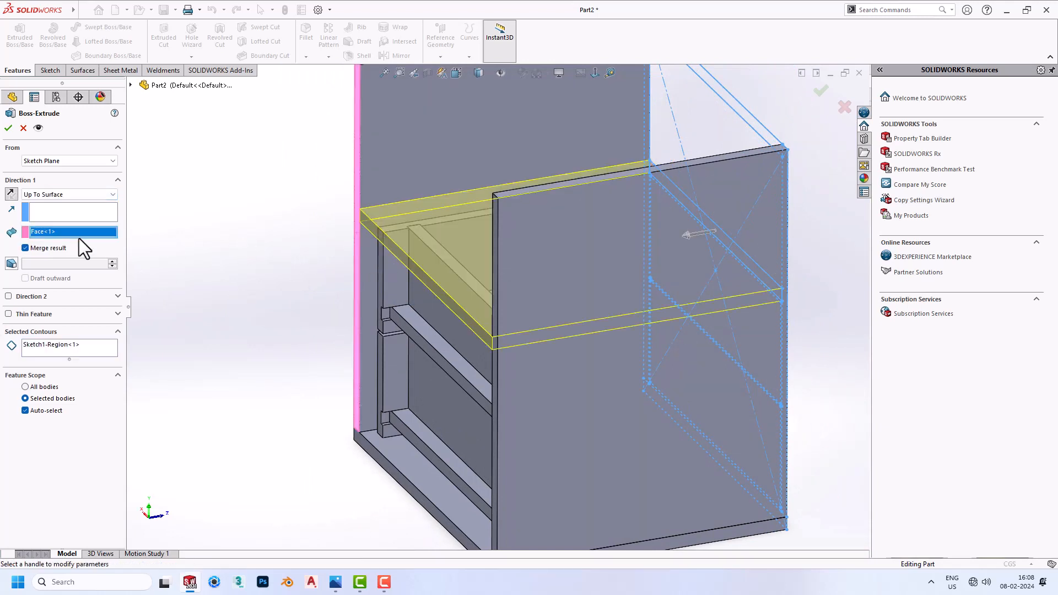
click(37, 248)
click(9, 128)
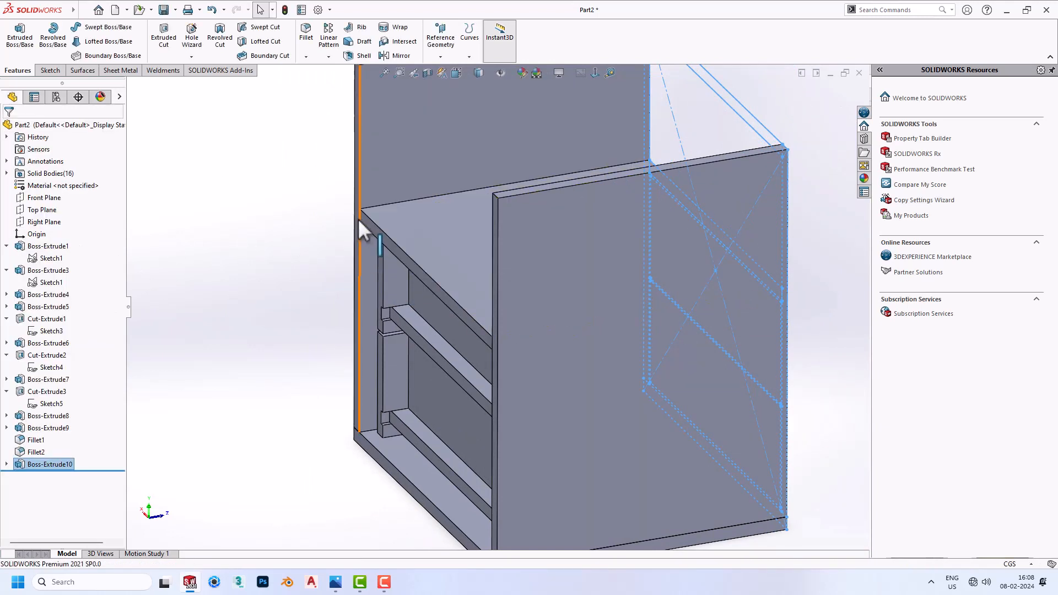
Sketch a corner rectangle on the horizontal panel's rear face, spanning the back opening between the side panels and down to the base
click(414, 265)
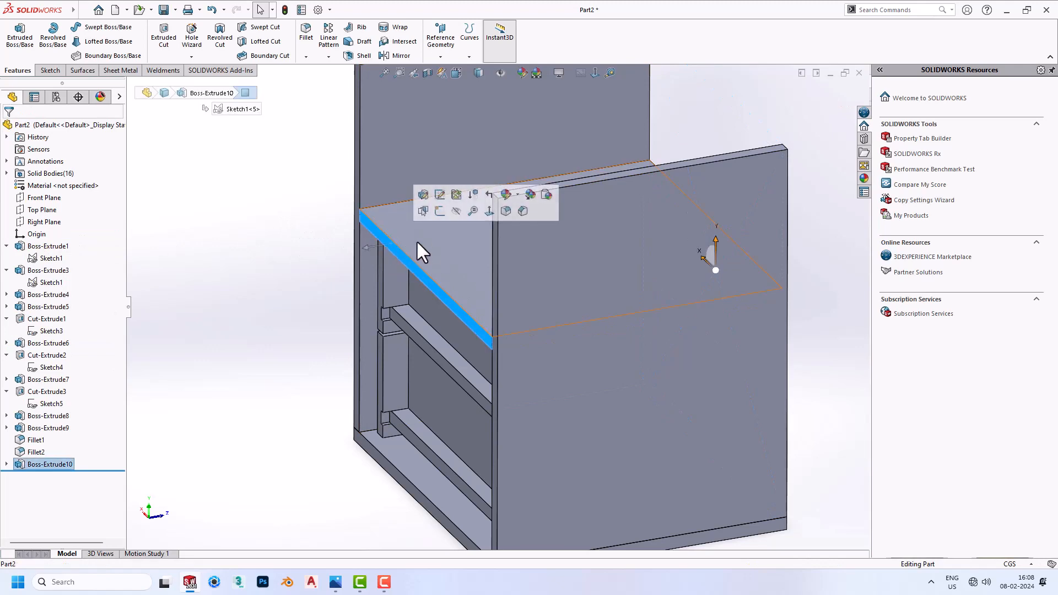
click(440, 211)
click(72, 41)
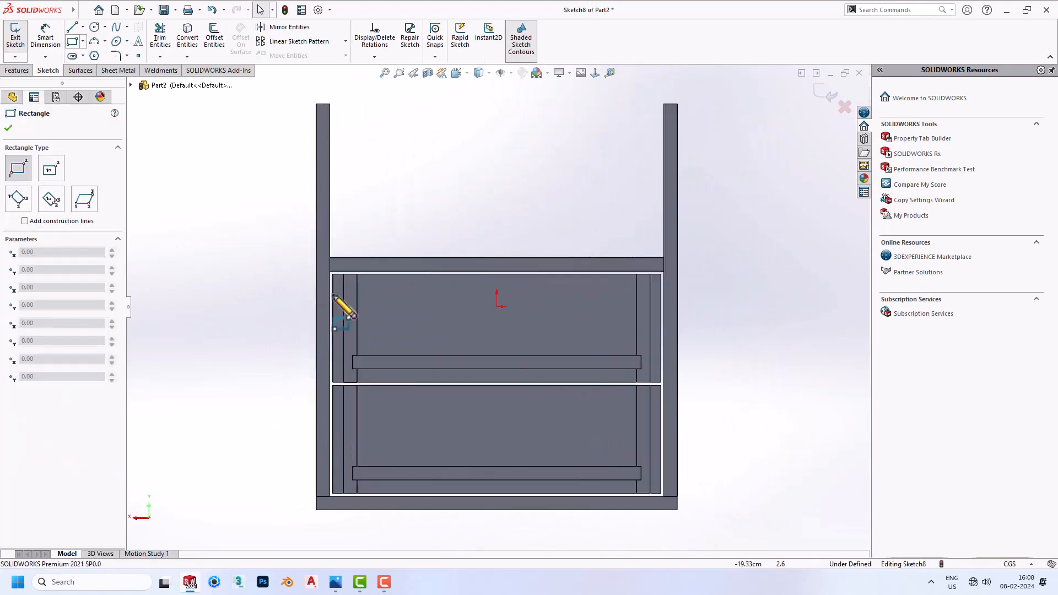
click(330, 272)
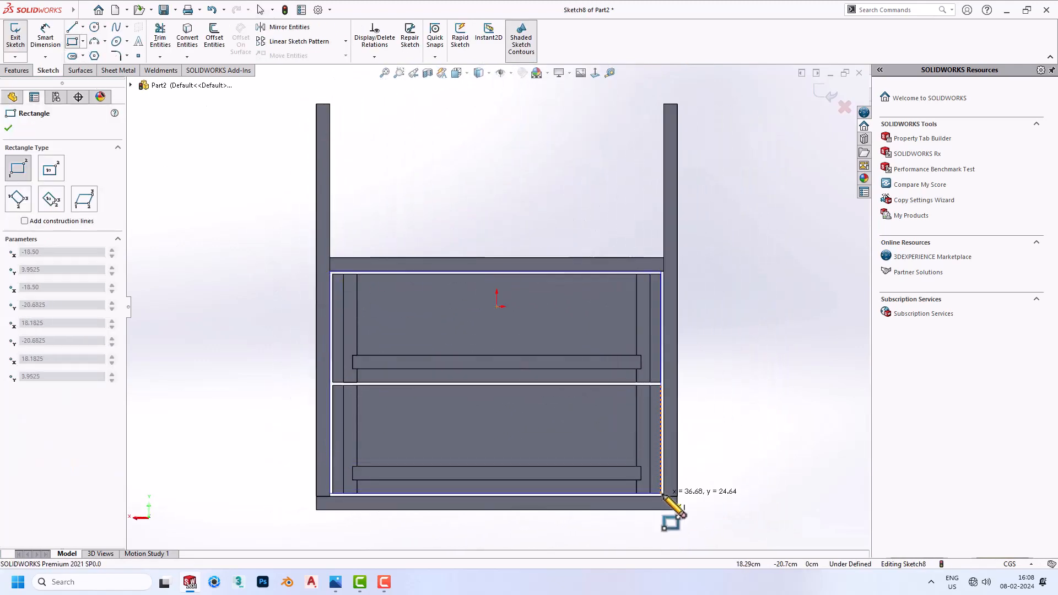
click(664, 496)
key(Escape)
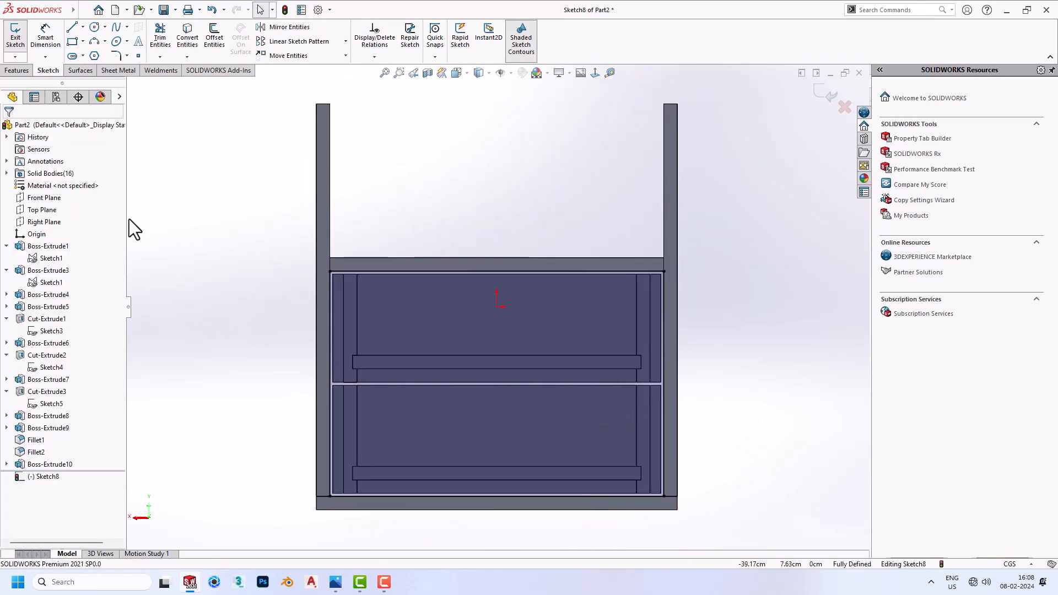
Extrude the back-opening rectangle 1.5 cm inward as a separate back panel, with merge result off
click(17, 70)
click(19, 34)
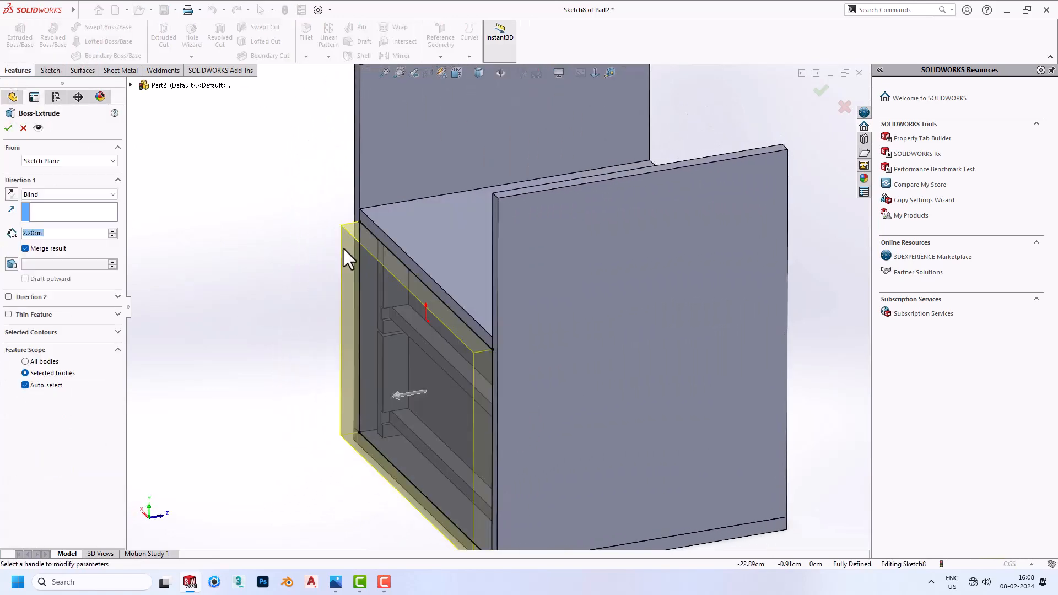
click(25, 248)
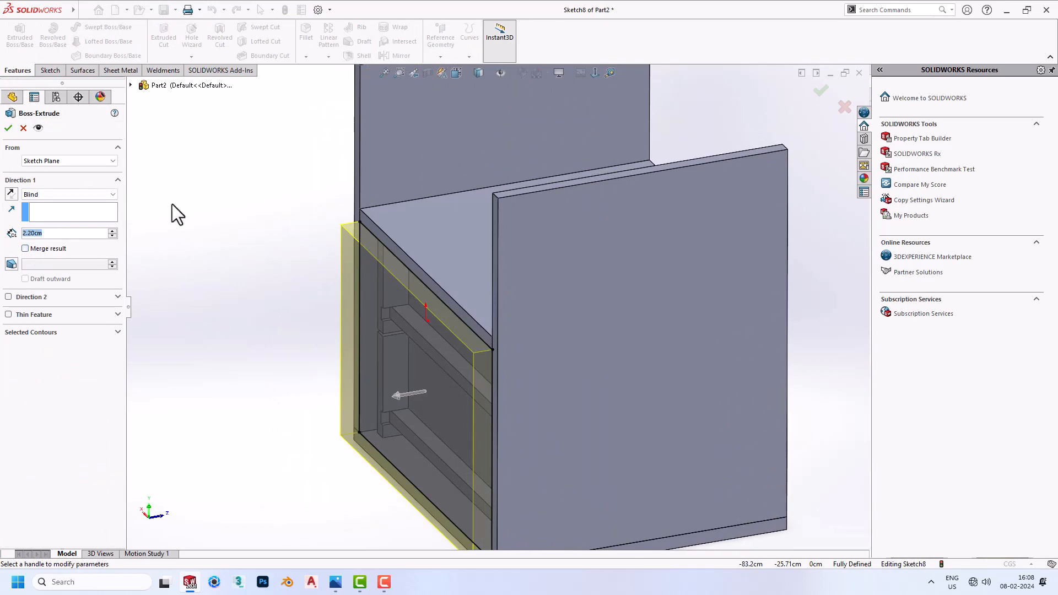
text(1.5)
key(Return)
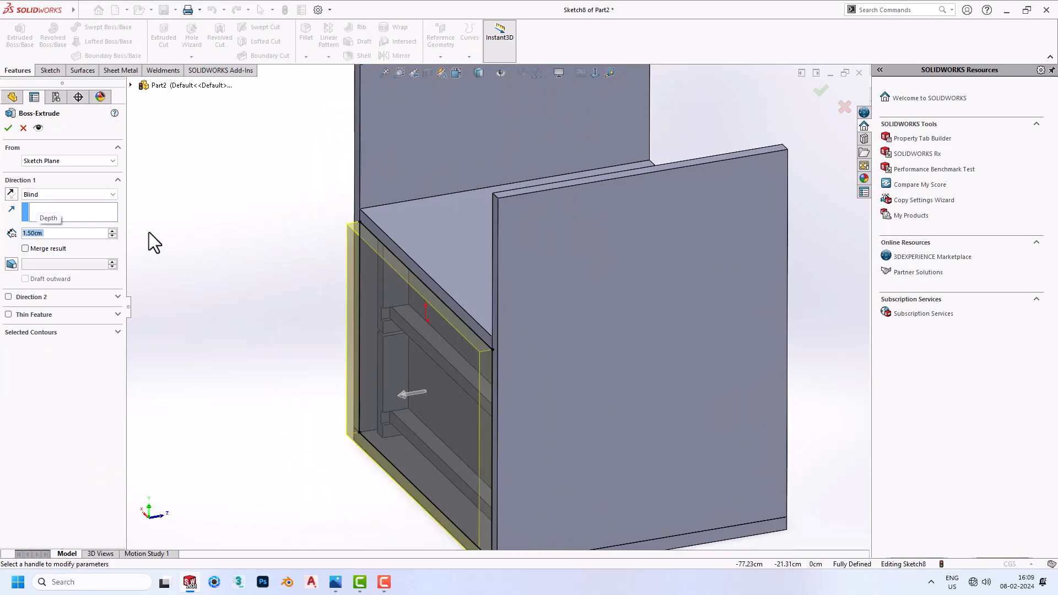
click(12, 195)
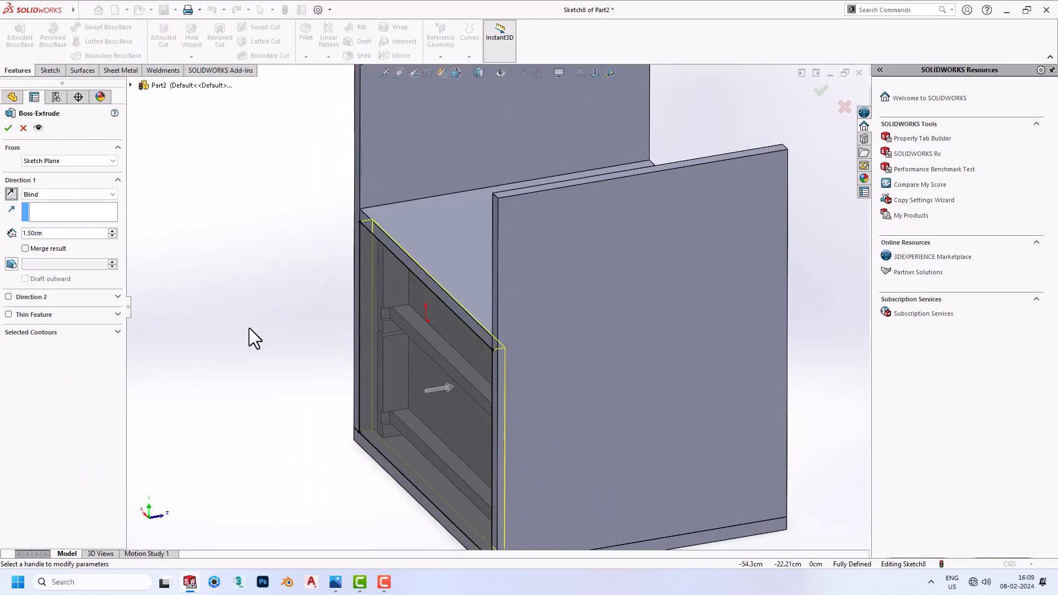
scroll(401, 395, down, 5)
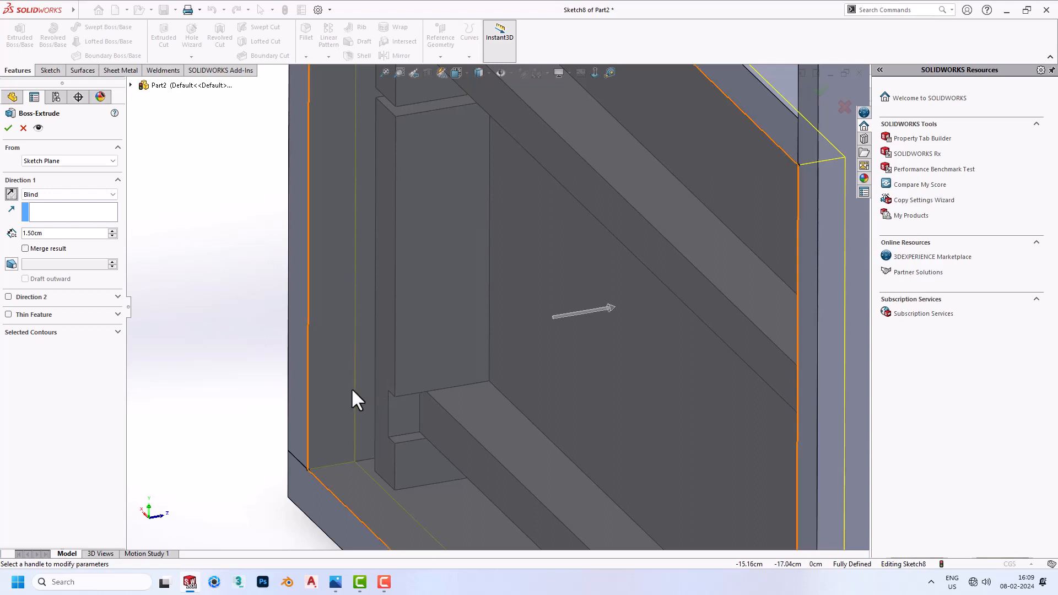
scroll(352, 388, up, 10)
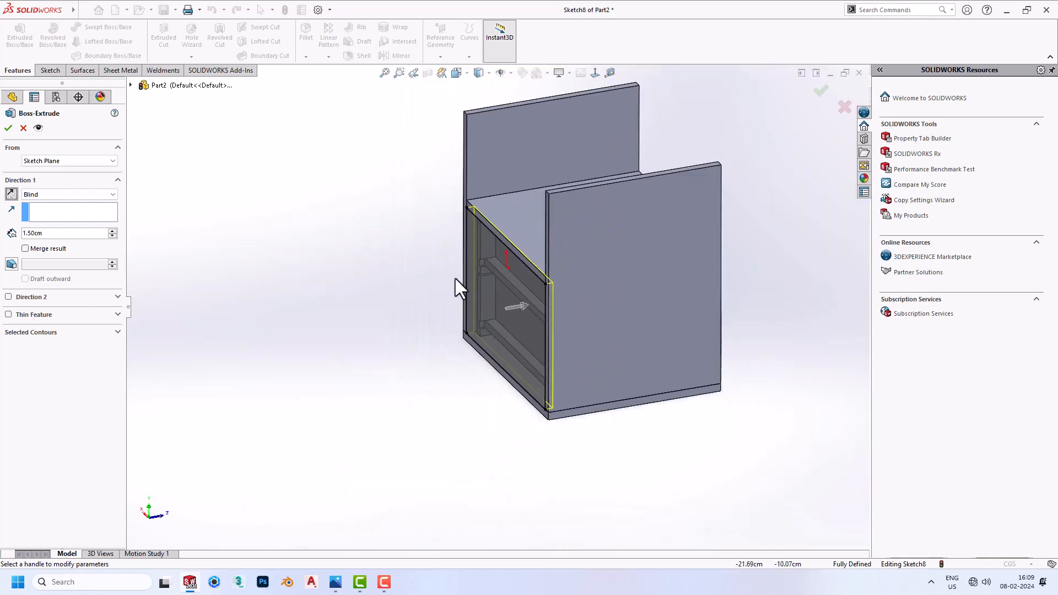
scroll(544, 201, down, 2)
click(9, 128)
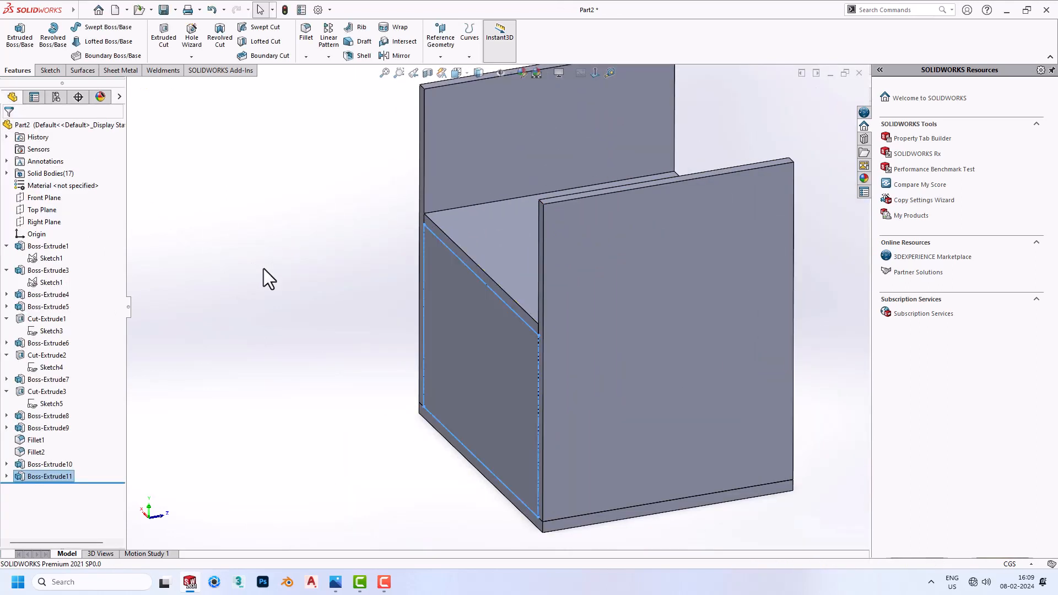
Start a sketch on the side panel's outer face and draw a diagonal line from its top edge to its front edge
click(692, 251)
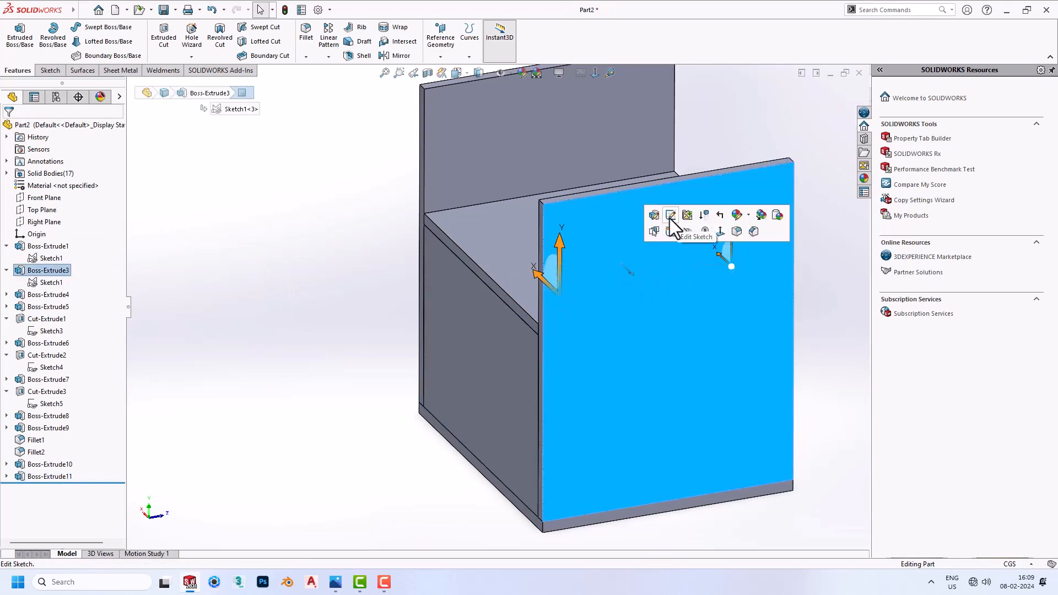
click(672, 240)
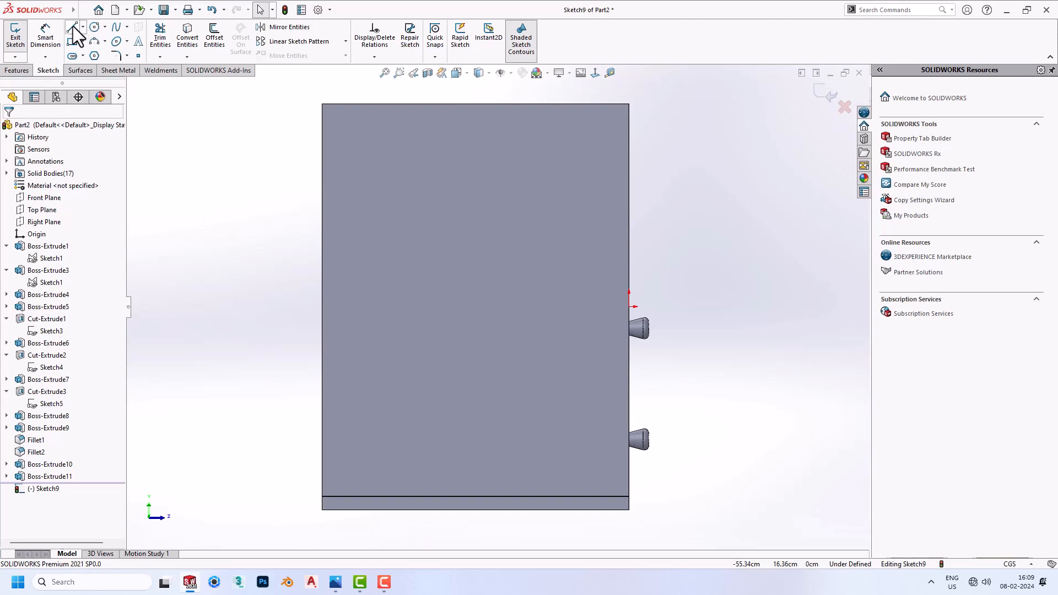
click(72, 27)
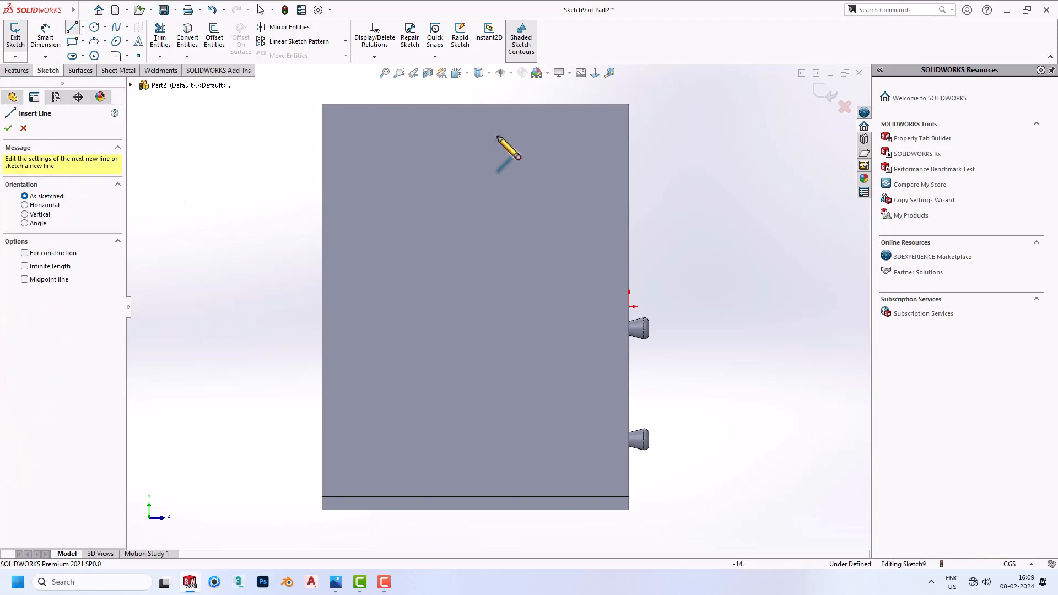
click(457, 103)
click(629, 235)
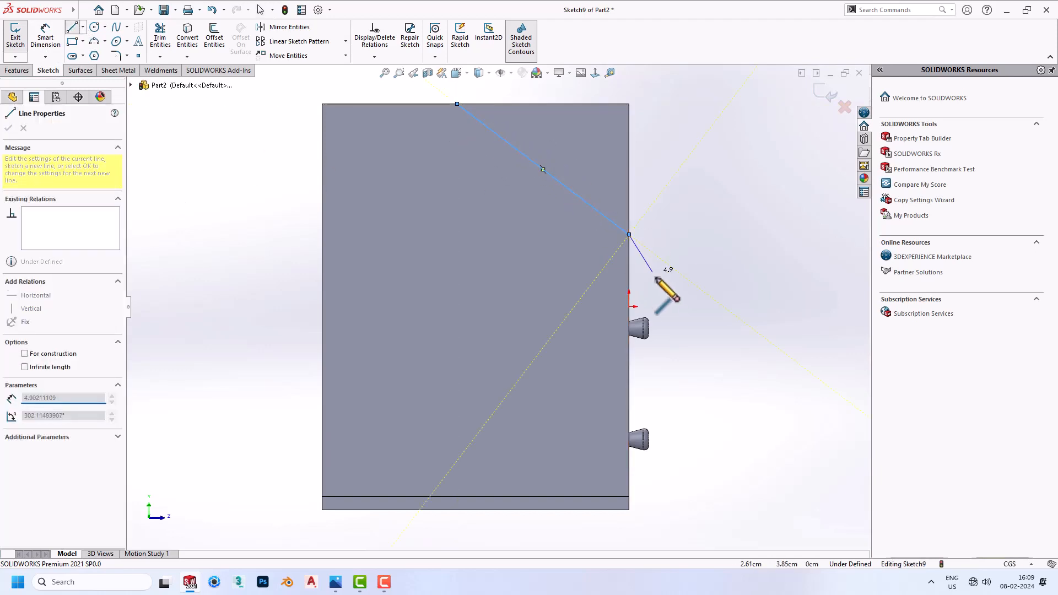
key(Escape)
key(c)
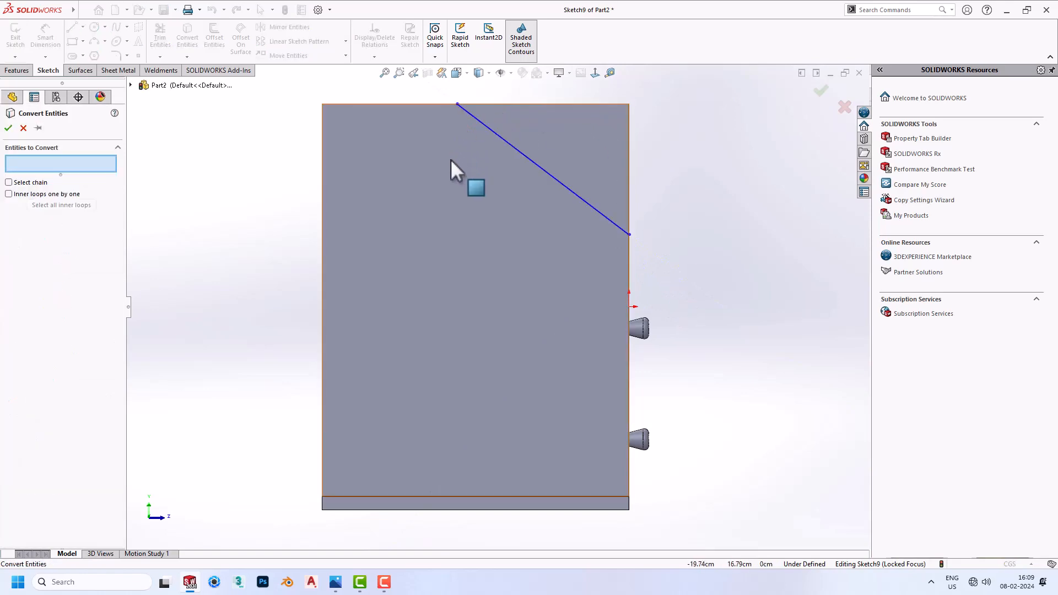
key(Escape)
Dimension the diagonal line's upper endpoint 14 cm from the side panel's rear edge
right_drag(689, 246, 689, 204)
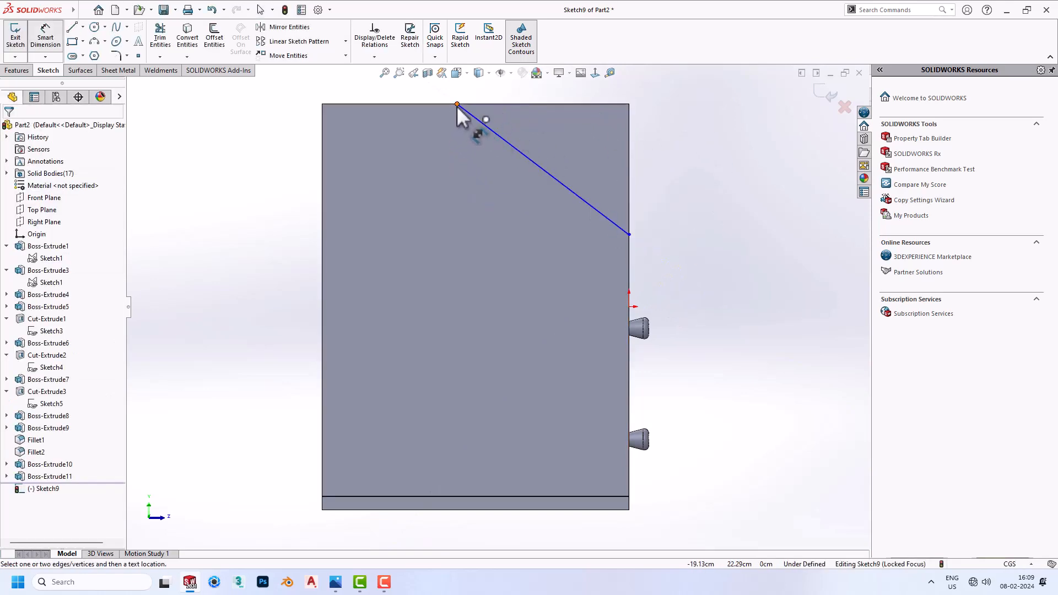
click(456, 105)
click(322, 114)
click(350, 98)
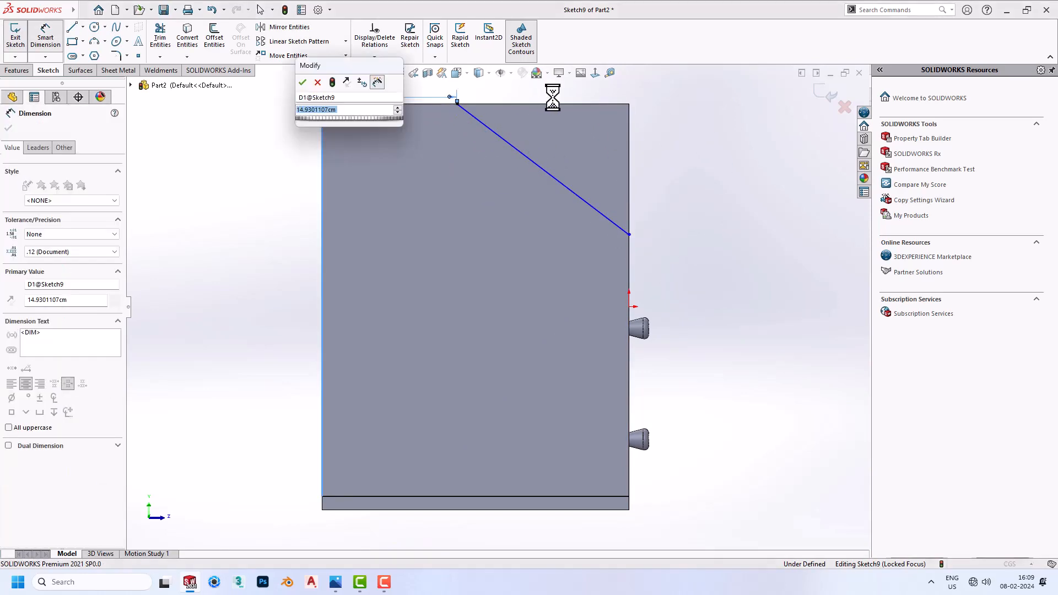
text(14)
key(Return)
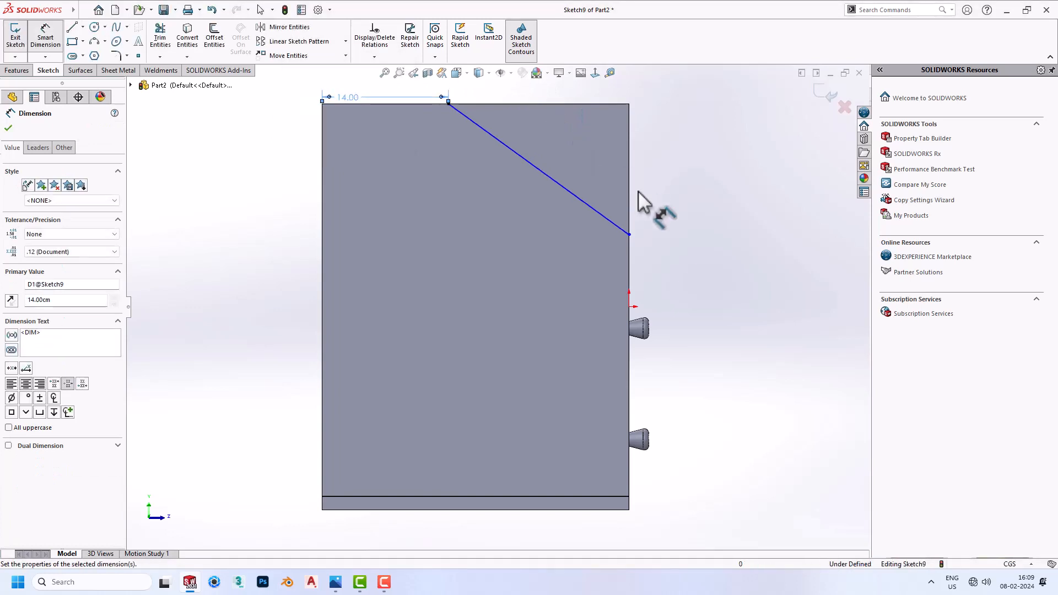
Dimension the diagonal line's lower endpoint 1.5 cm above the front top corner of the horizontal panel, and view the sketch face-on
click(630, 235)
middle_drag(654, 245, 608, 280)
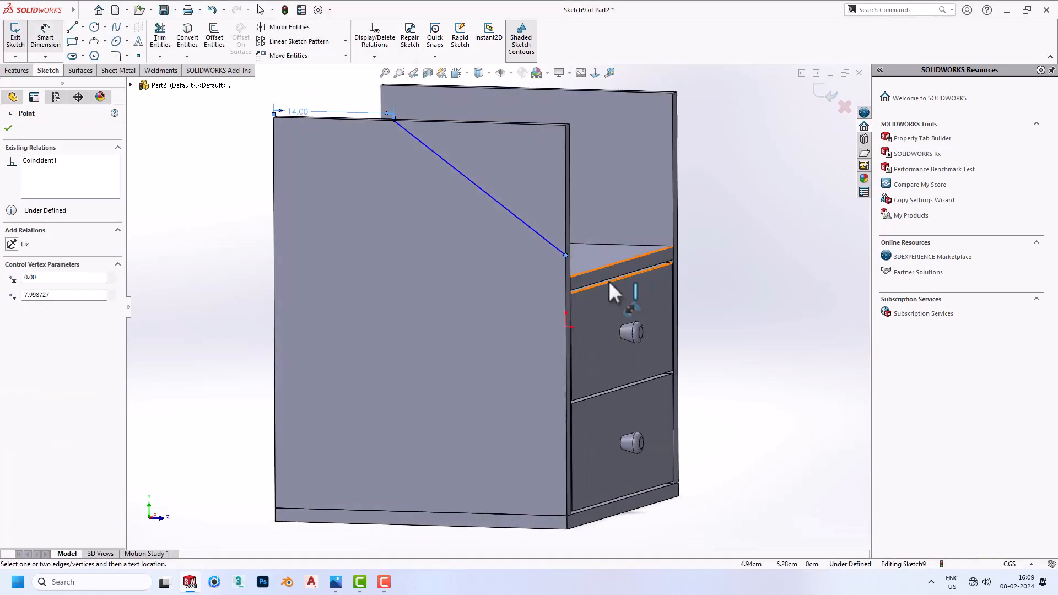
click(570, 276)
click(562, 298)
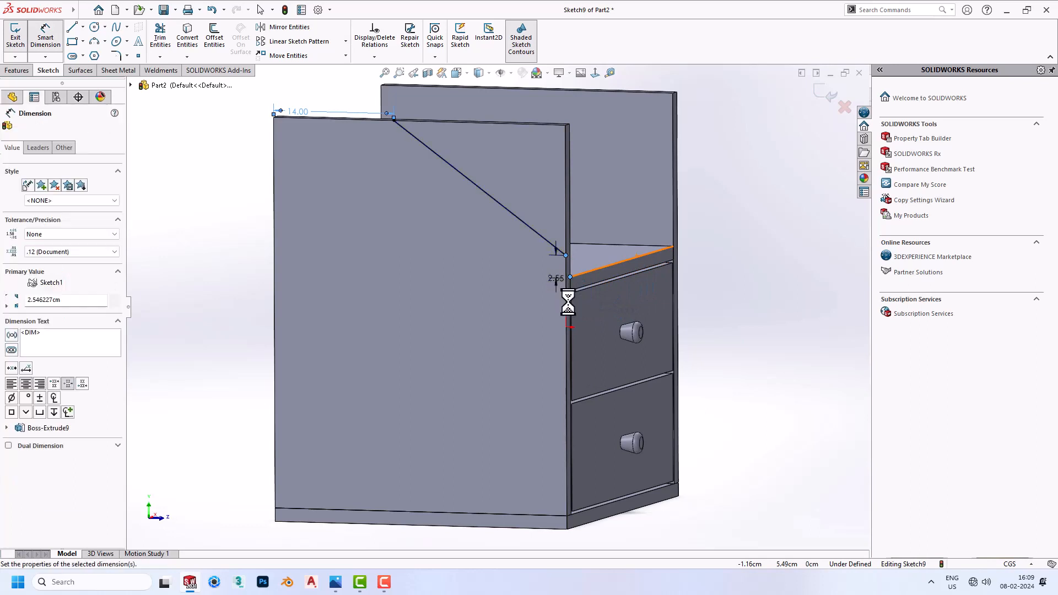
text(1.5)
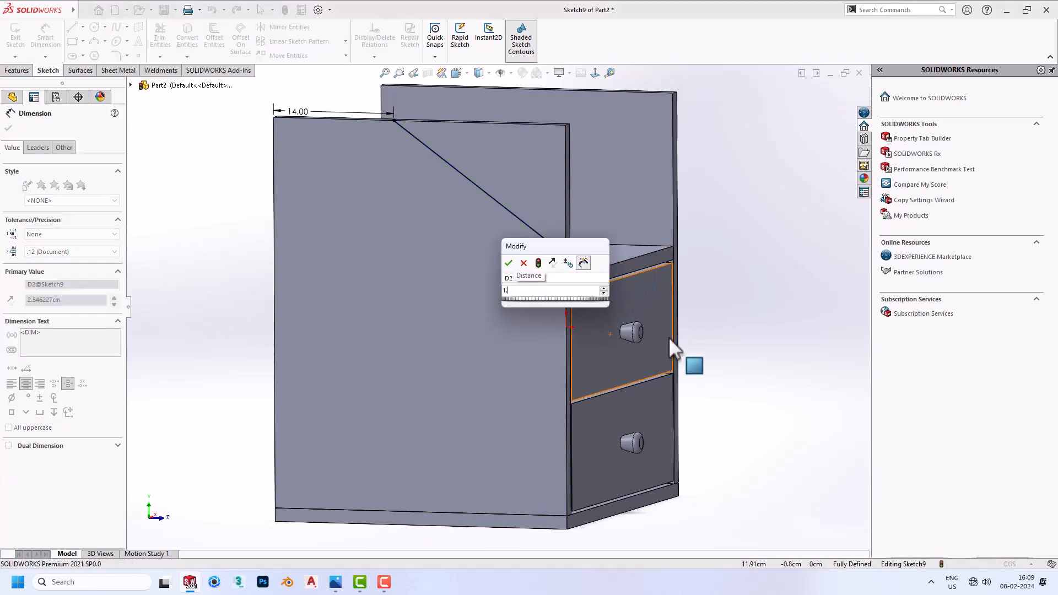
key(Return)
key(Escape)
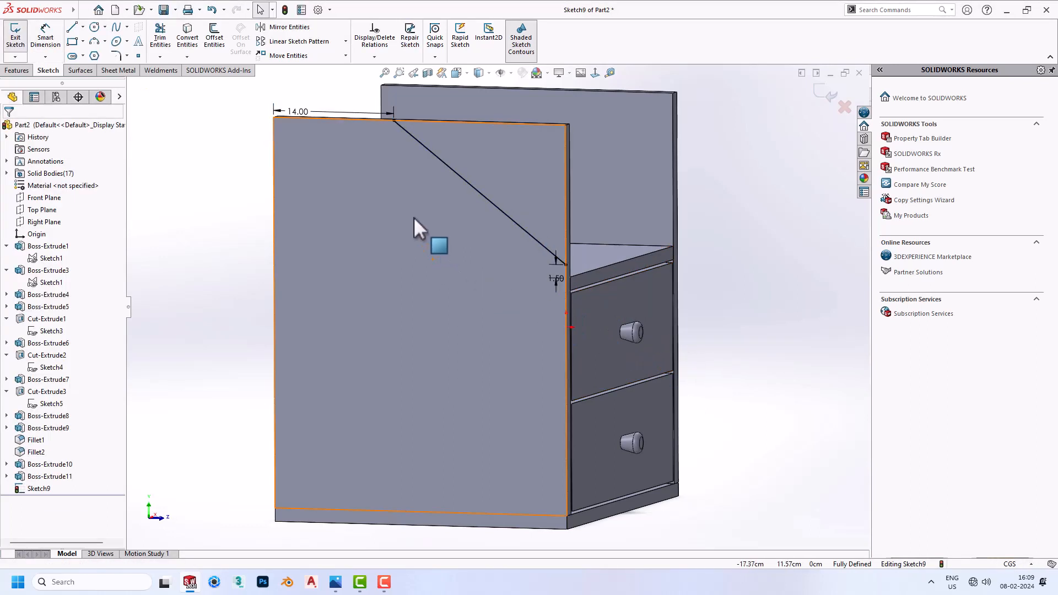
click(596, 74)
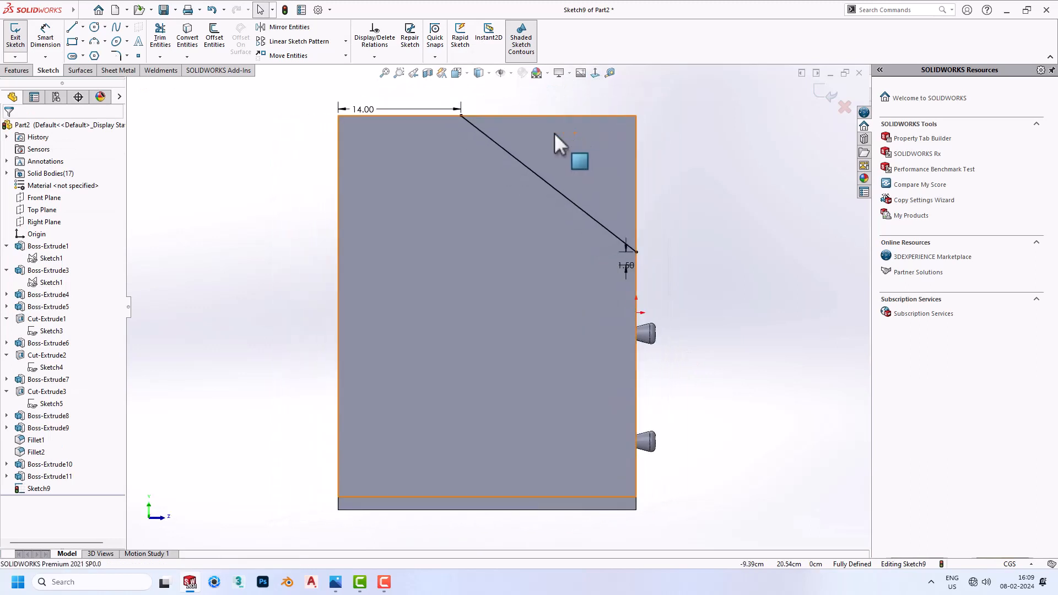
Close the diagonal line into a profile with vertical and horizontal lines extending beyond the side panel's upper front corner
click(72, 27)
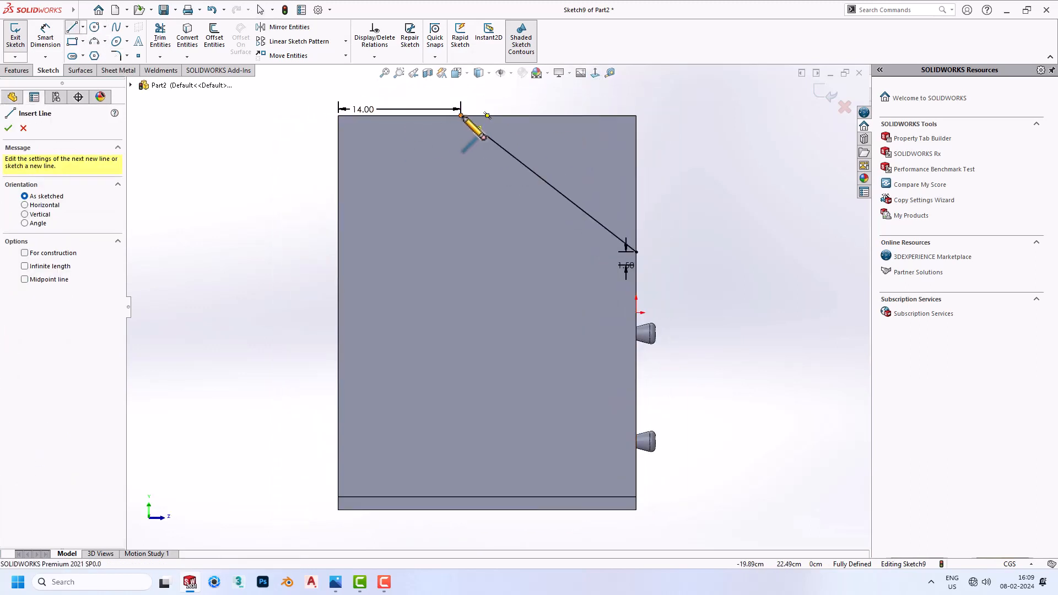
click(461, 115)
key(f)
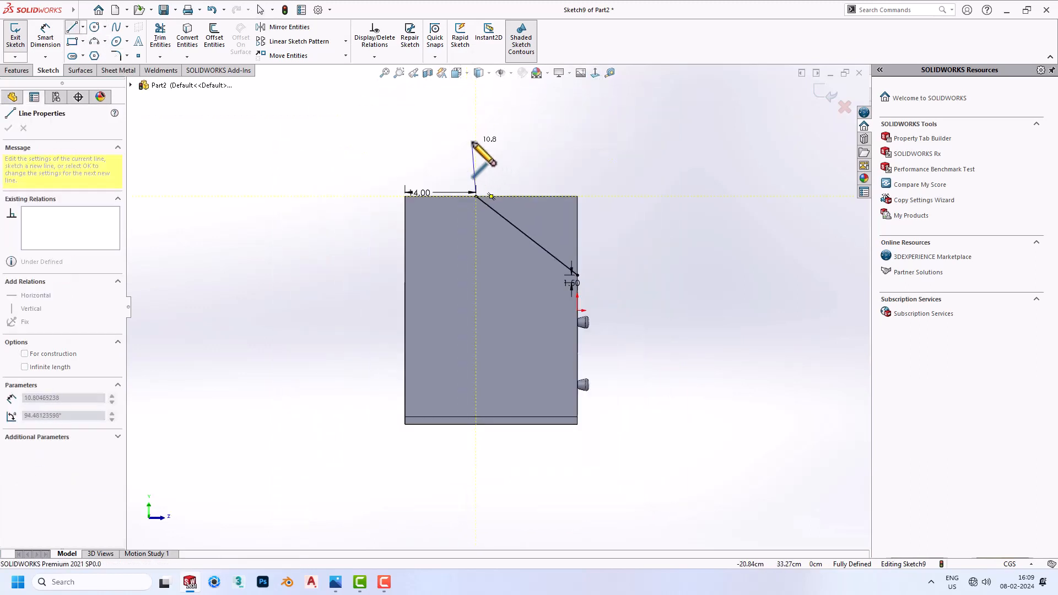
click(475, 142)
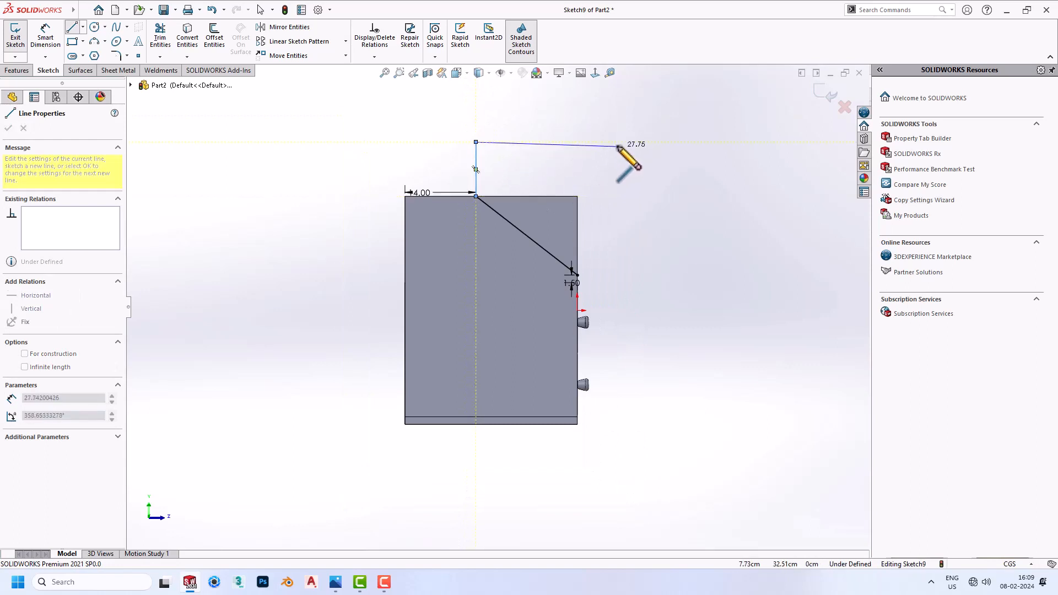
click(617, 142)
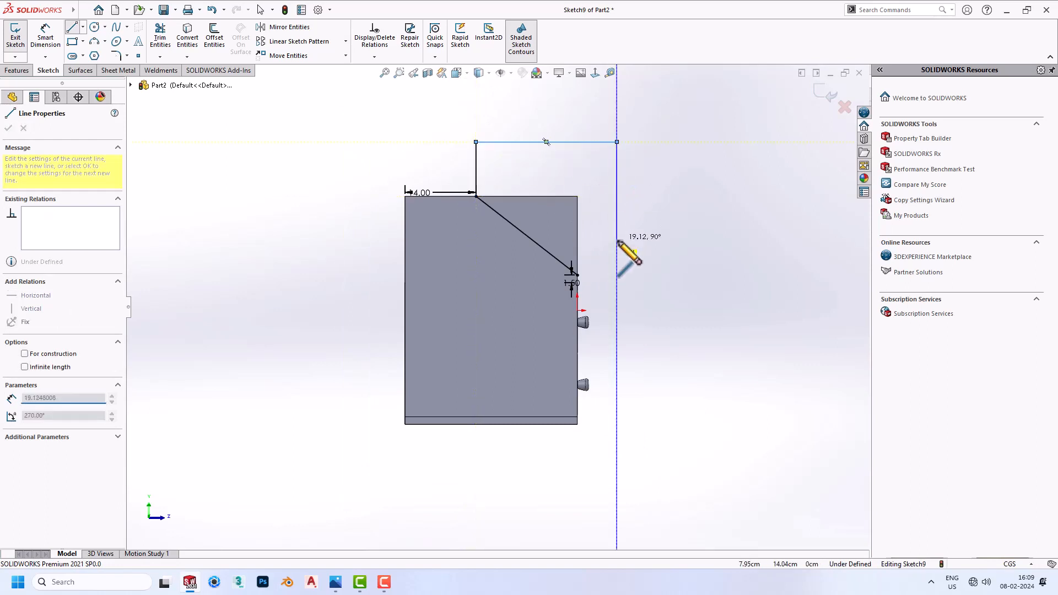
click(617, 275)
click(577, 276)
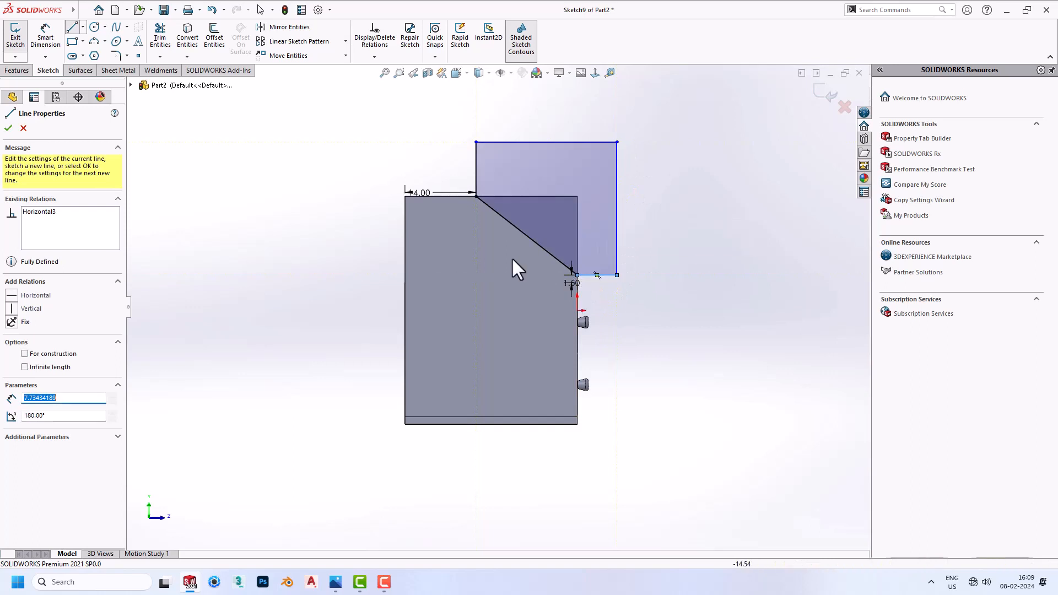
key(Escape)
Cut the closed corner profile Through All so both side panels get the diagonal front edge
click(26, 71)
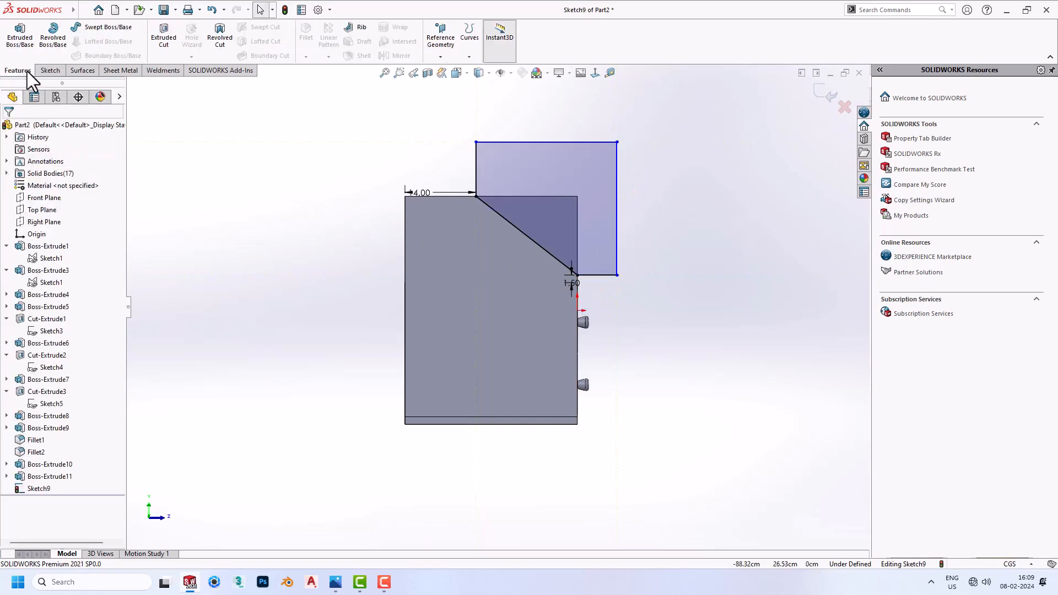
click(164, 37)
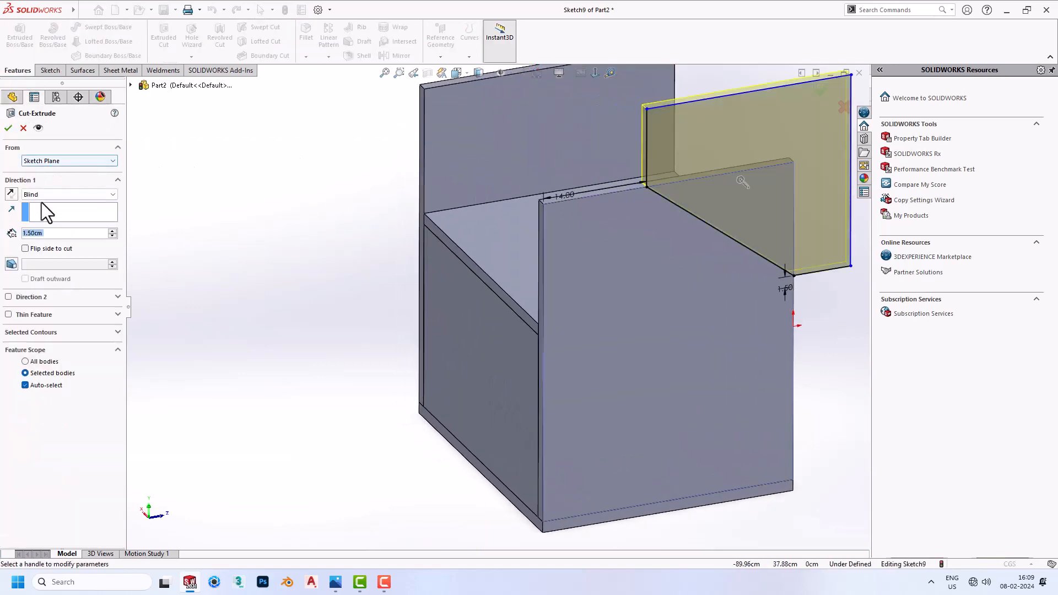
click(42, 194)
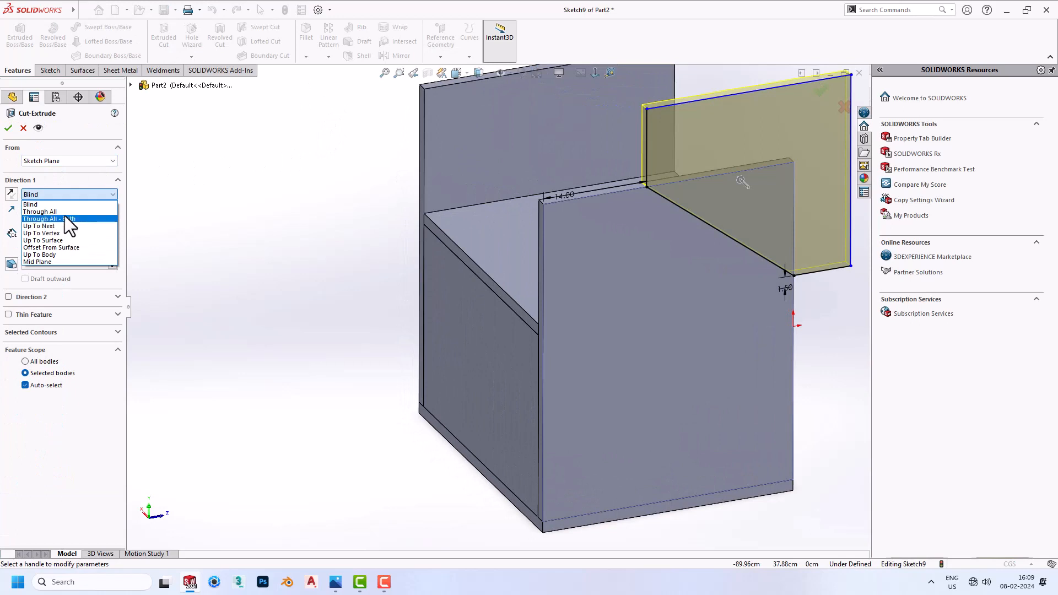
click(63, 213)
scroll(318, 244, down, 2)
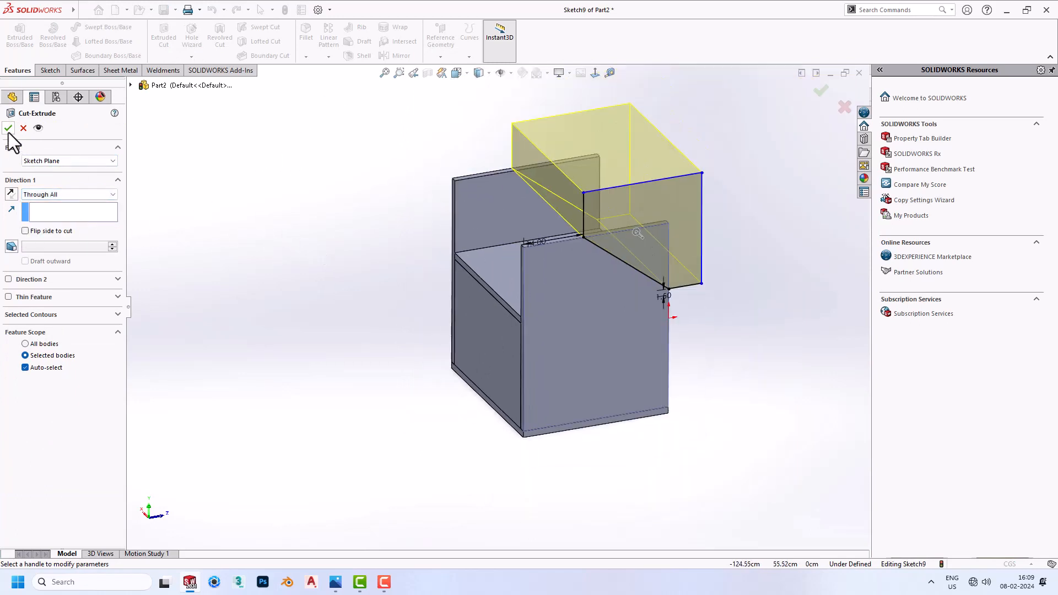
click(8, 128)
Fillet the two edges at the ends of the left side panel's diagonal face with a 0.5 cm radius
middle_drag(425, 219, 307, 173)
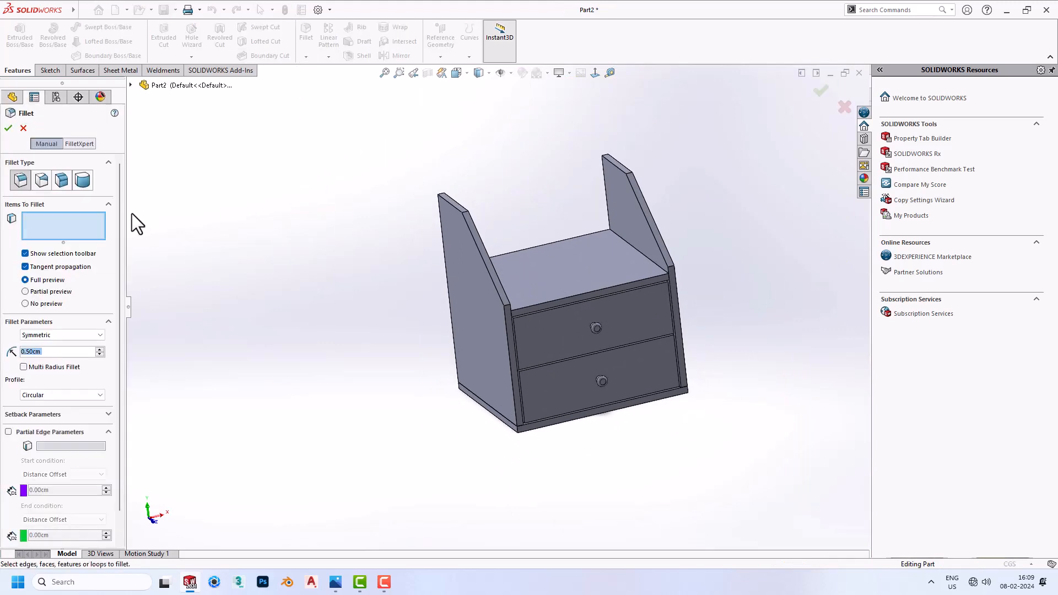
scroll(472, 236, down, 5)
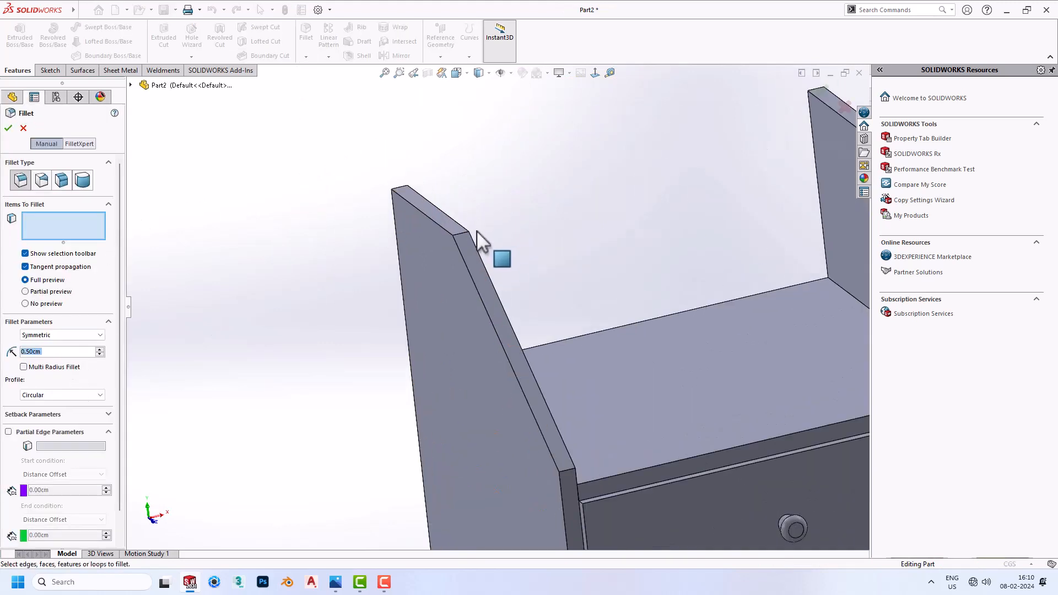
click(462, 233)
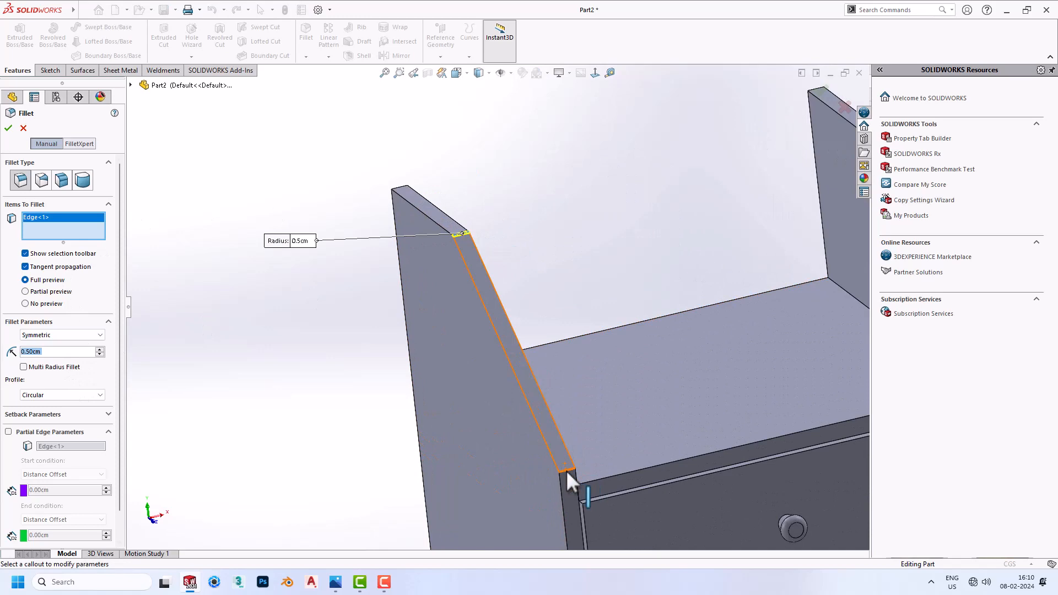
click(545, 445)
key(Return)
key(Return)
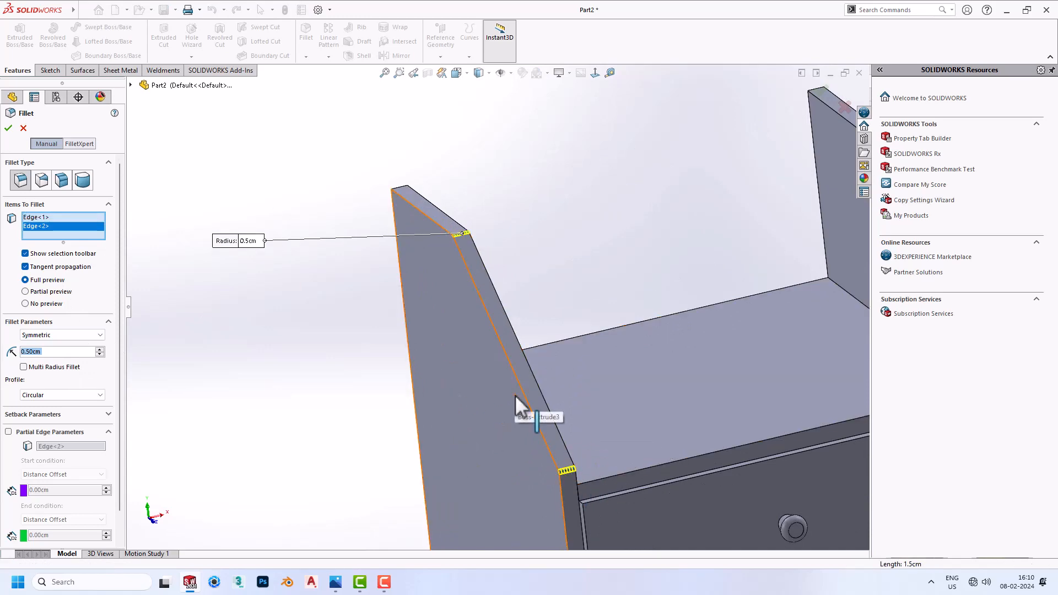
Fillet the two edges at the ends of the right side panel's diagonal face with a 0.5 cm radius
scroll(527, 392, up, 4)
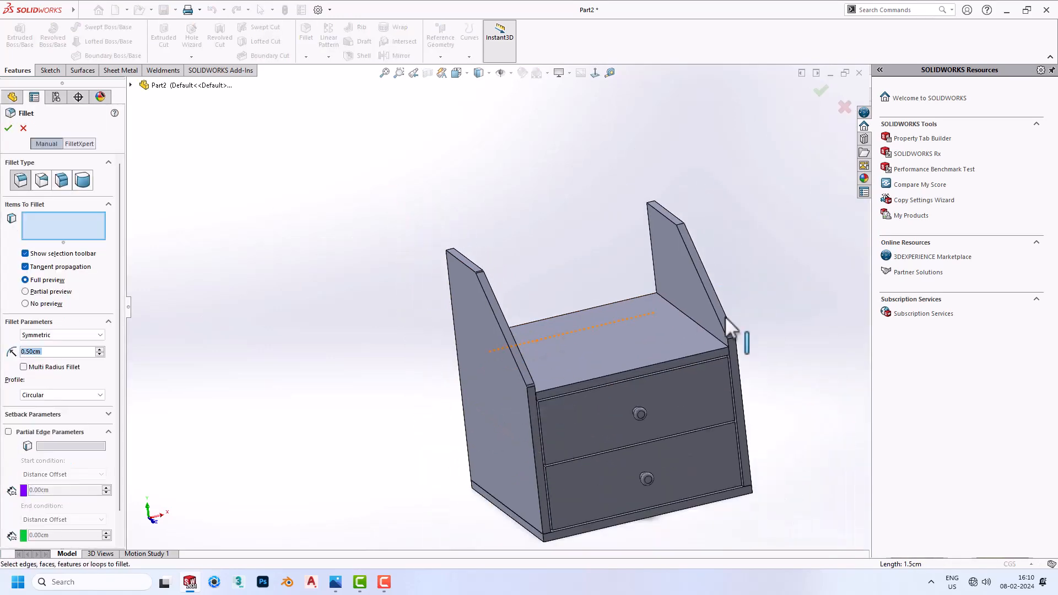
scroll(735, 251, down, 5)
click(531, 200)
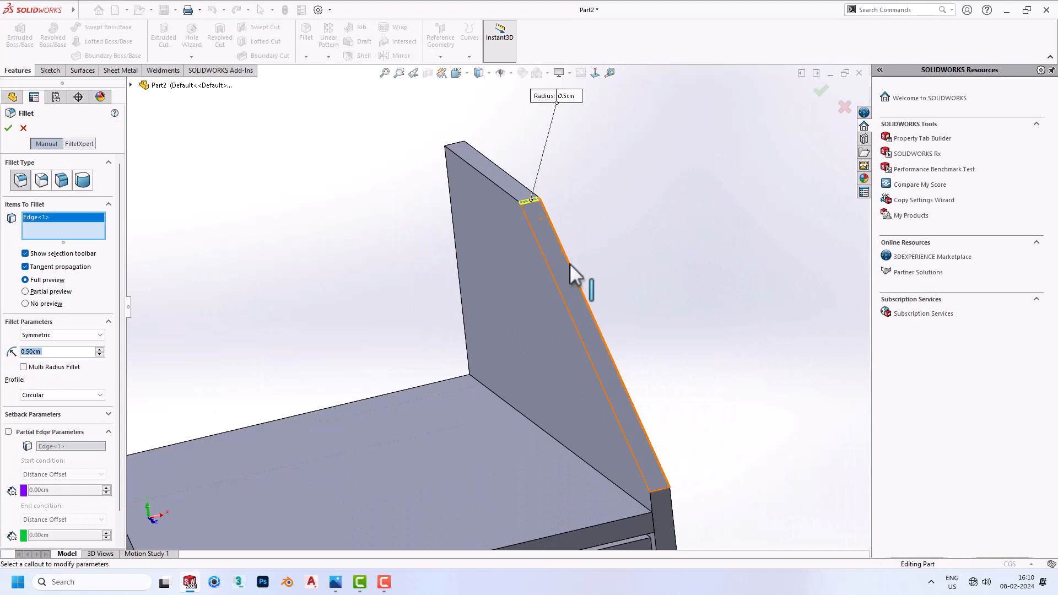
click(663, 489)
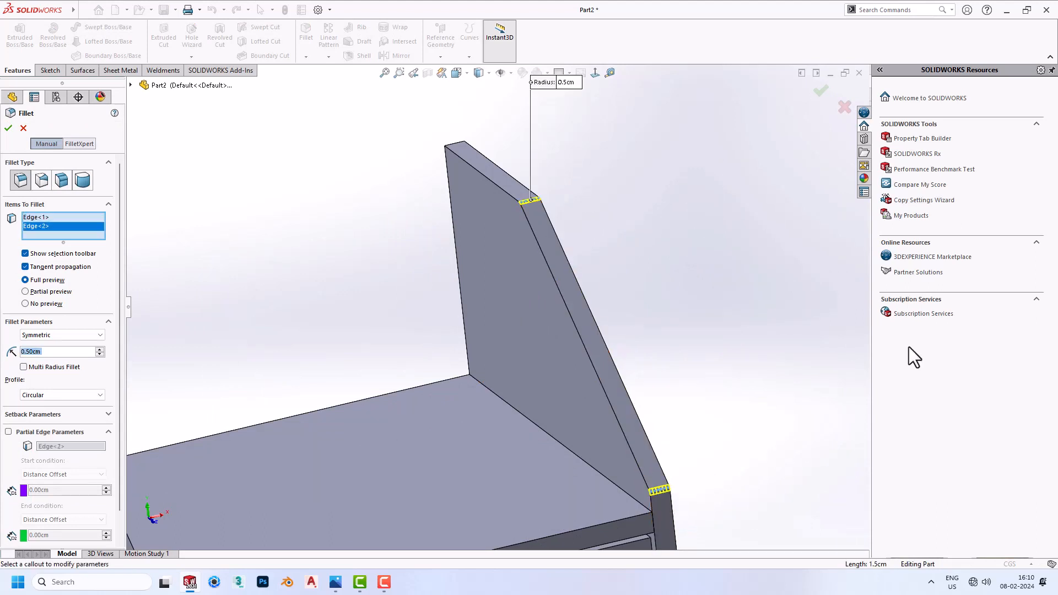
key(Return)
scroll(607, 284, up, 5)
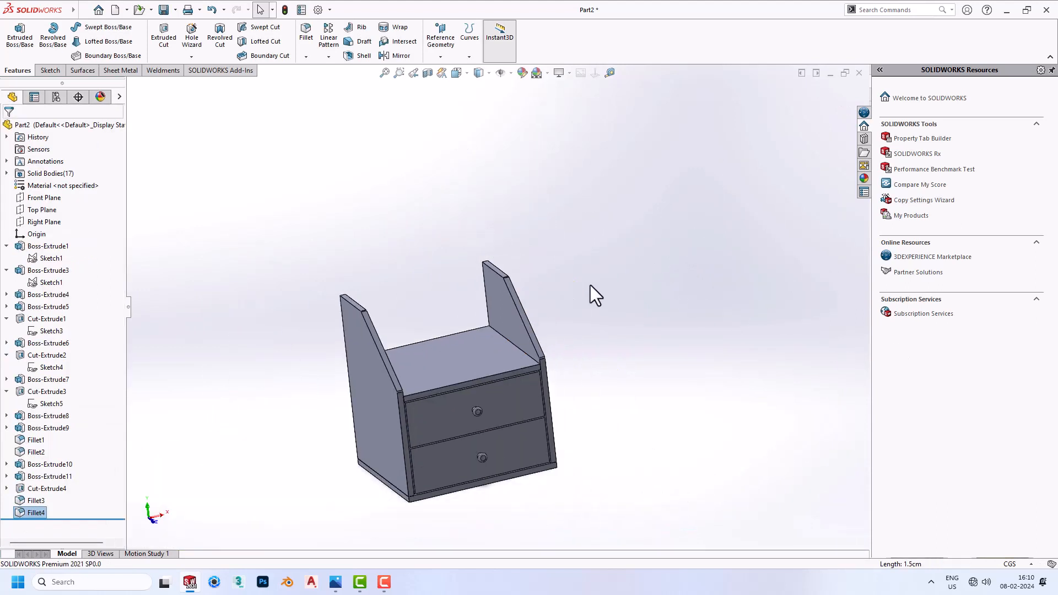
Sketch a horizontal rectangle about 37 by 2.7 cm on a side panel's rear face, spanning the gap between both side panels
middle_drag(591, 286, 783, 238)
scroll(580, 285, down, 4)
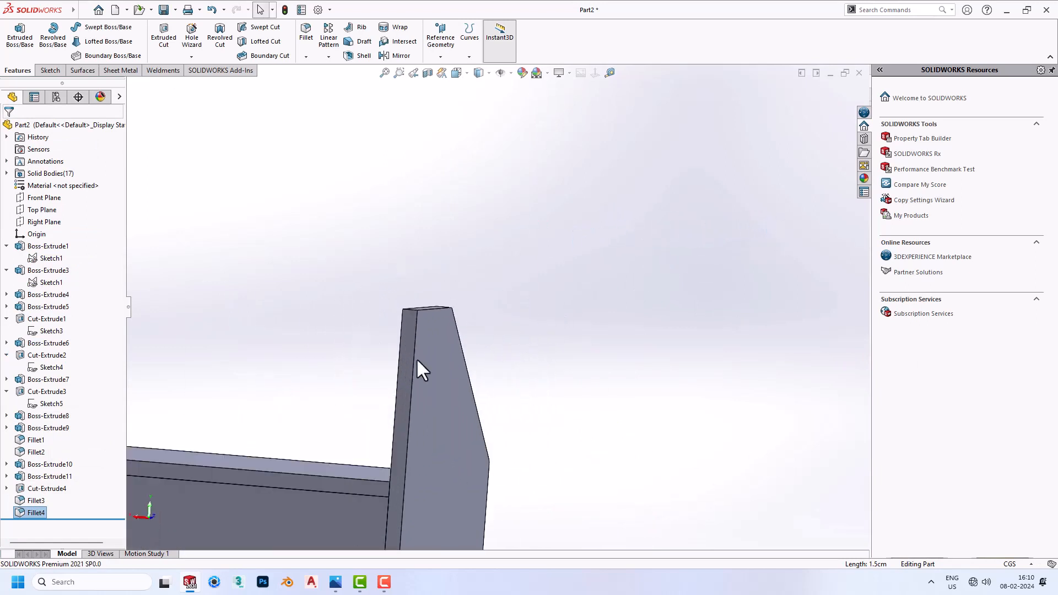
click(408, 357)
click(455, 326)
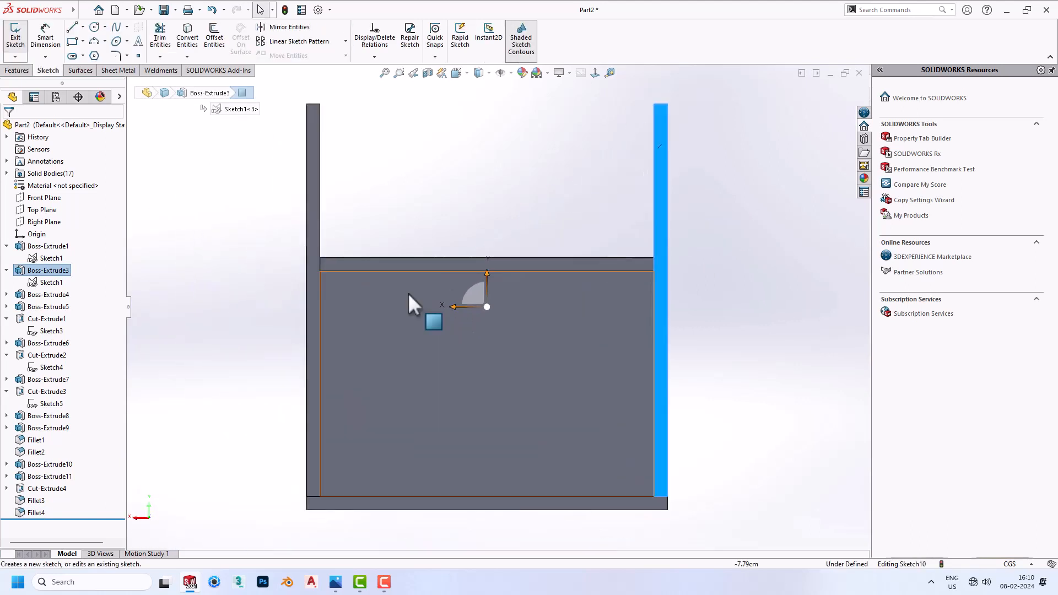
click(72, 41)
click(321, 141)
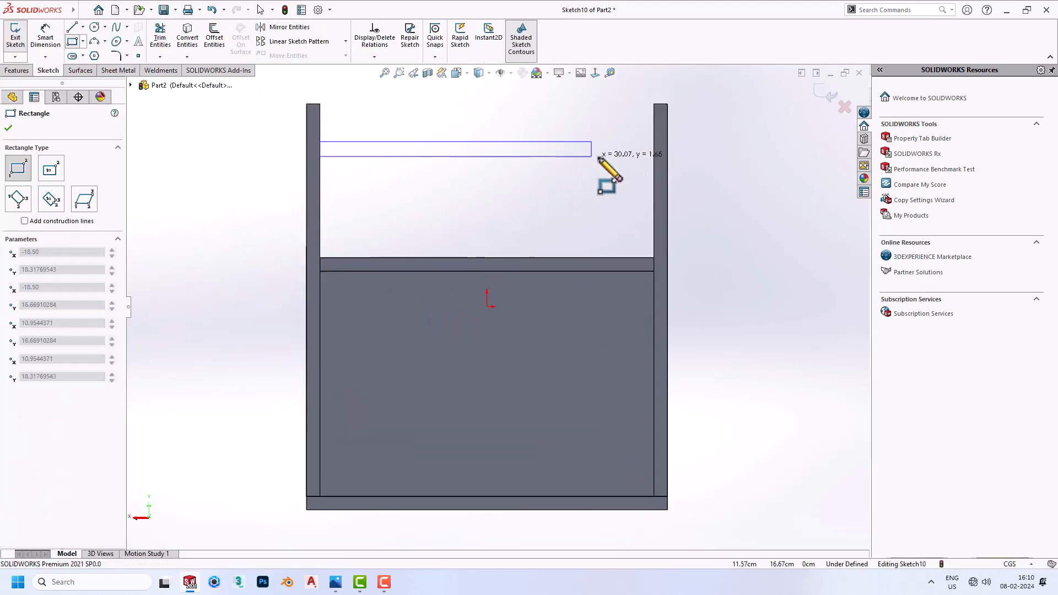
click(654, 167)
Dimension the rectangle's height as 1.5 cm
right_drag(720, 209, 675, 111)
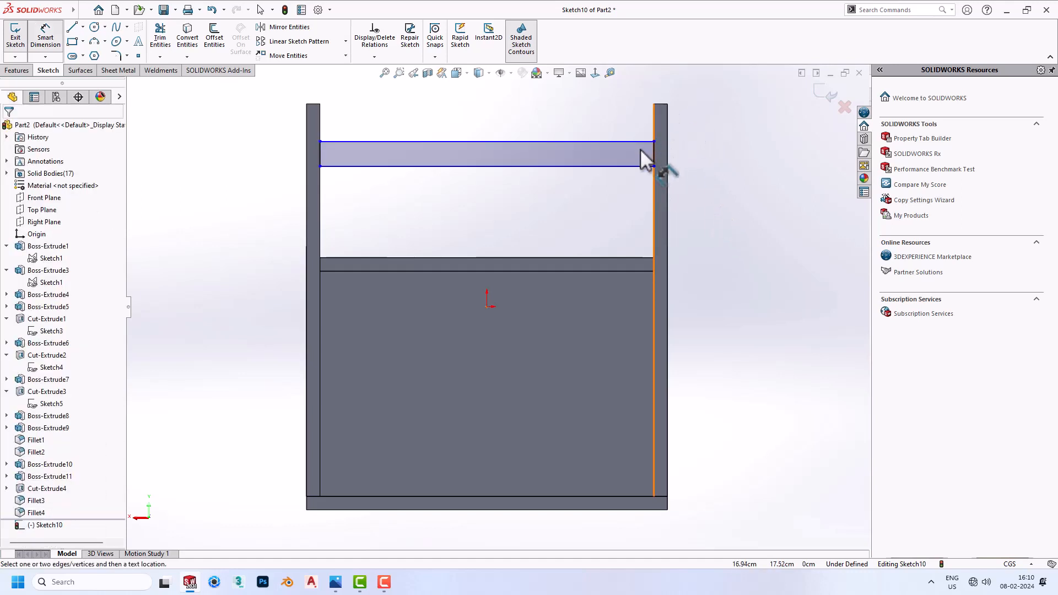
click(654, 153)
click(729, 155)
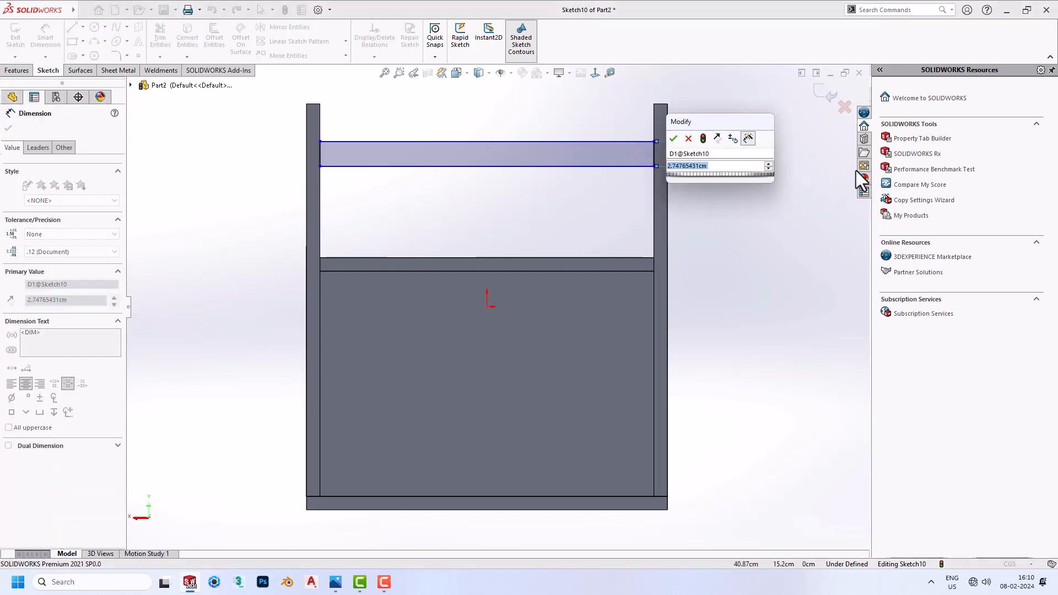
text(1.5)
key(Return)
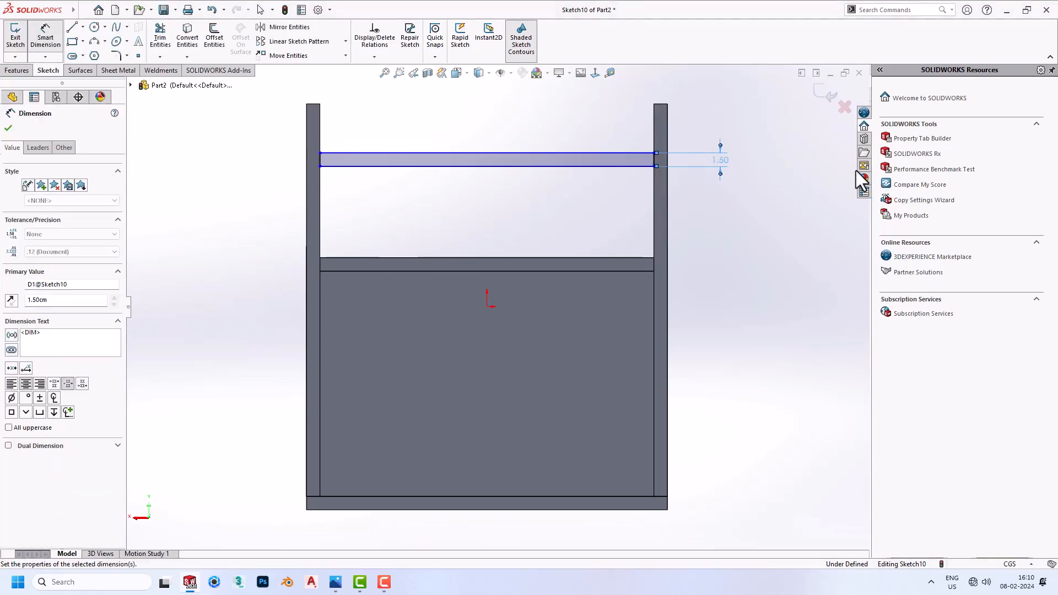
Dimension the rectangle's upper edge 6 cm below the top of the side panel
click(595, 153)
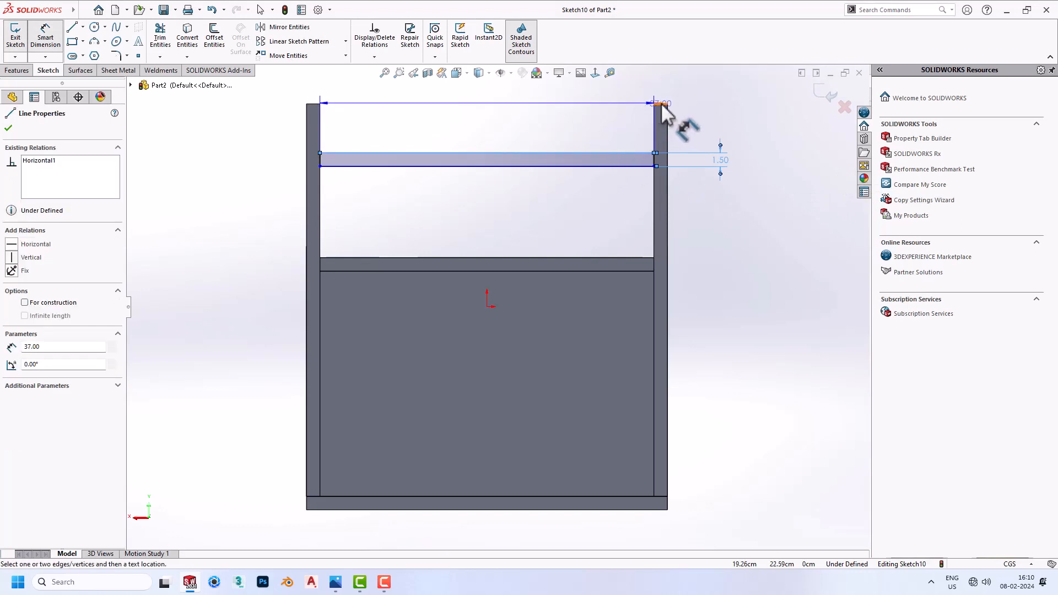
click(660, 102)
click(621, 122)
text(6)
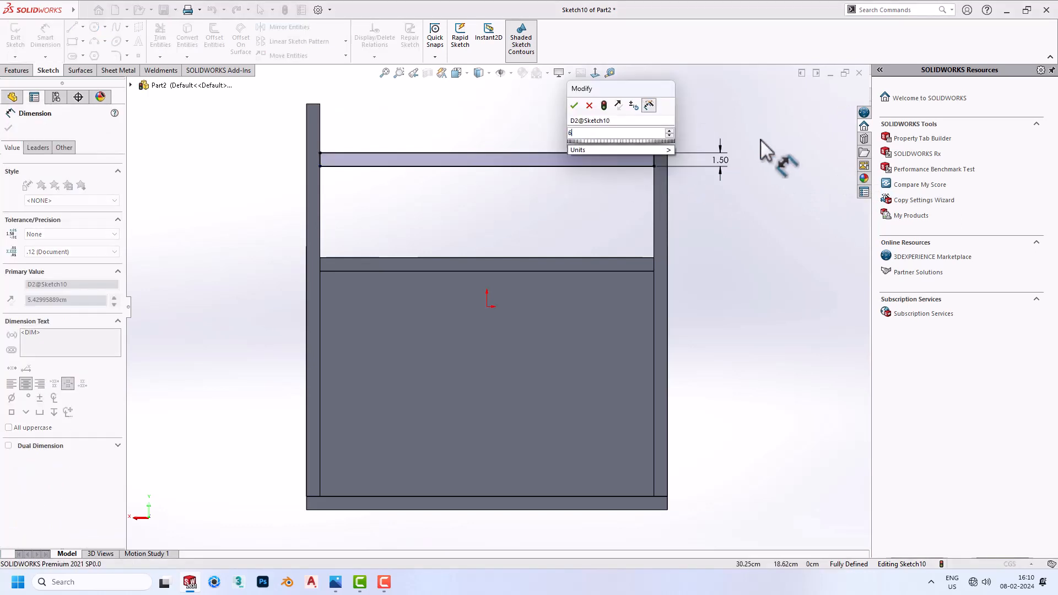
key(Return)
Set the distance from the side panel's top to the rectangle's upper edge to 4 cm
double_click(621, 124)
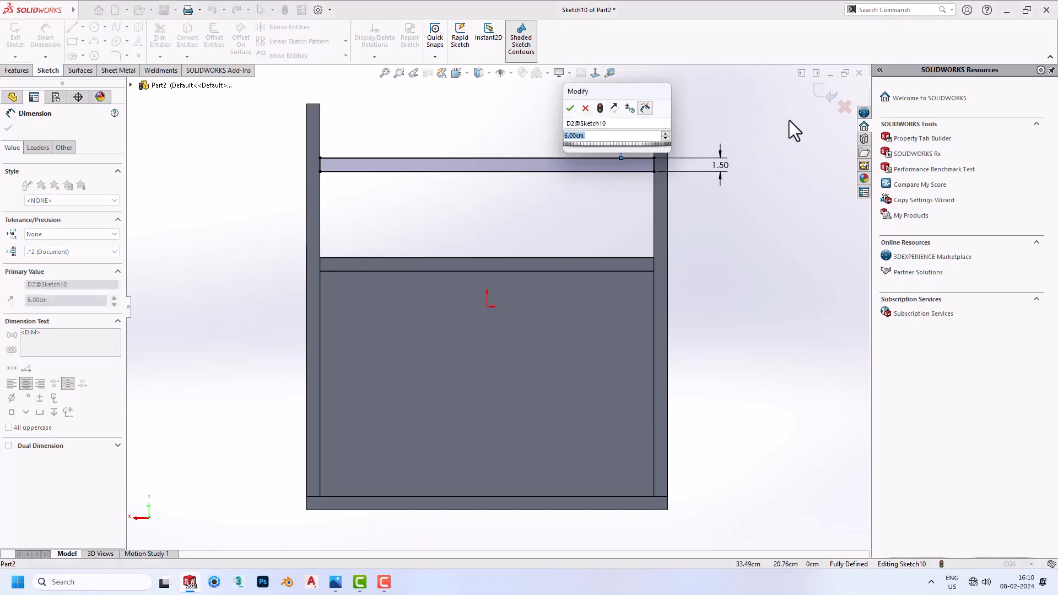
text(5)
key(BackSpace)
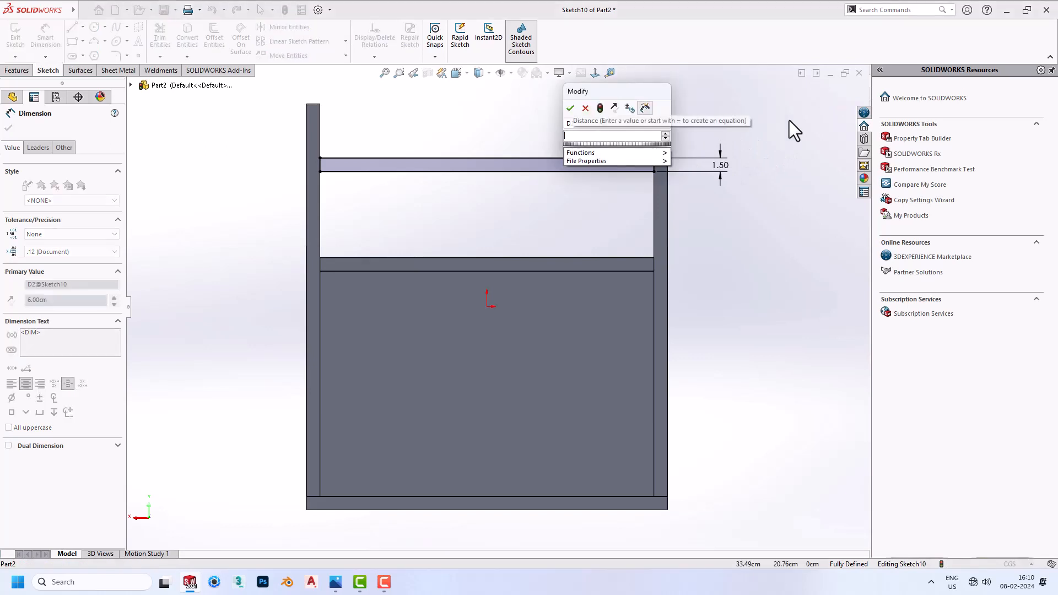
text(4)
key(Return)
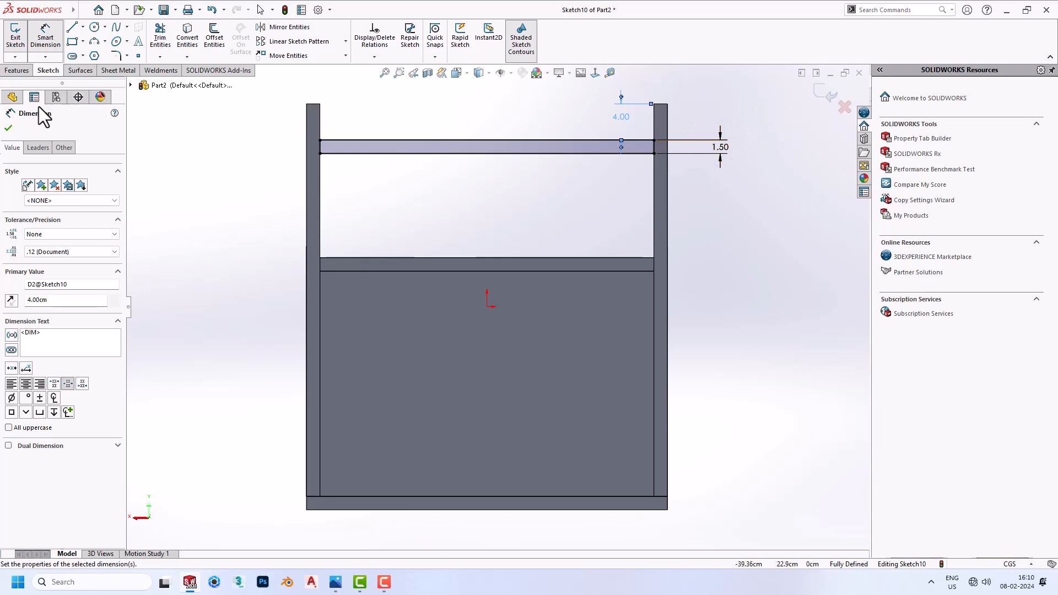
click(7, 130)
Extrude the rectangle 16 cm inward between the side panels as a separate shelf body, with merge result off
click(17, 70)
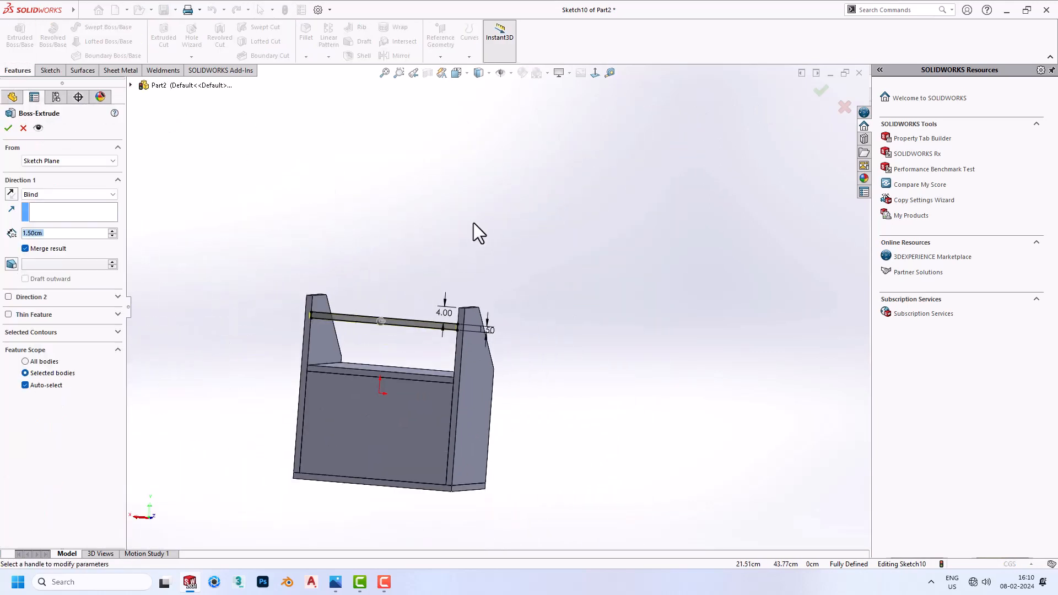
middle_drag(474, 222, 348, 255)
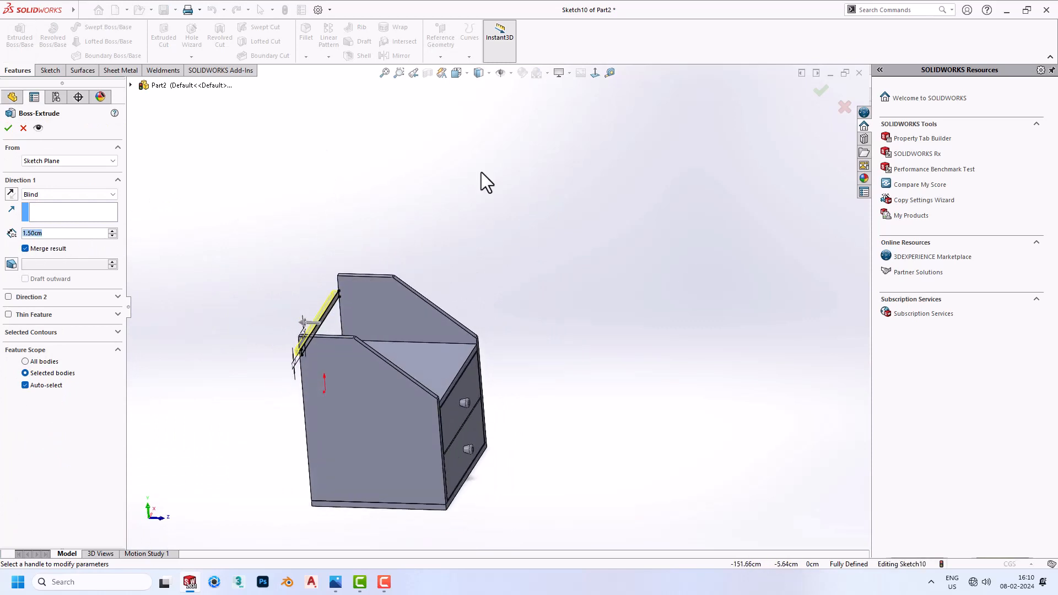
text(16)
key(Return)
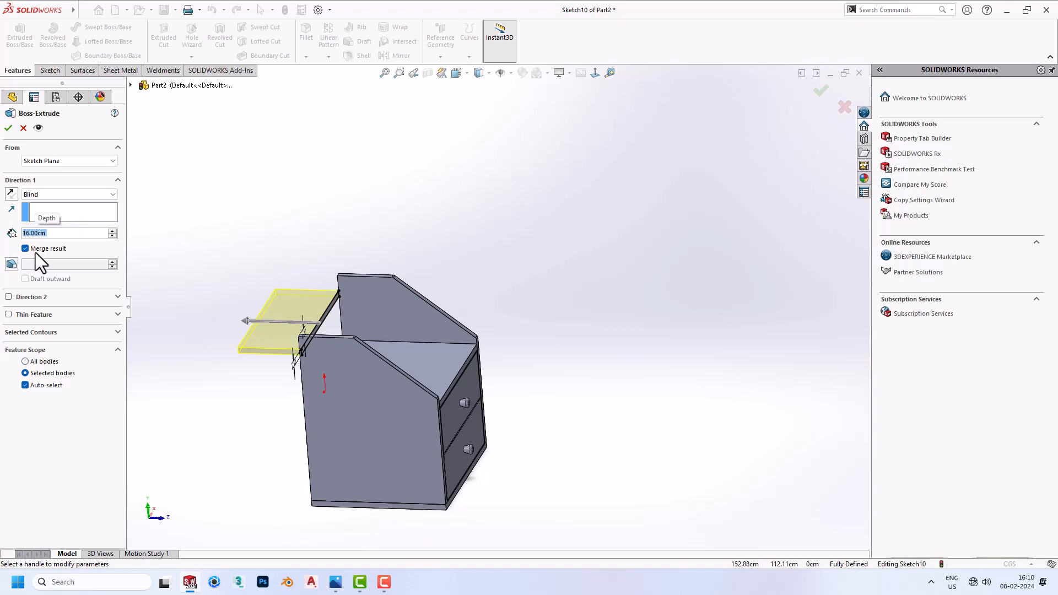
click(16, 196)
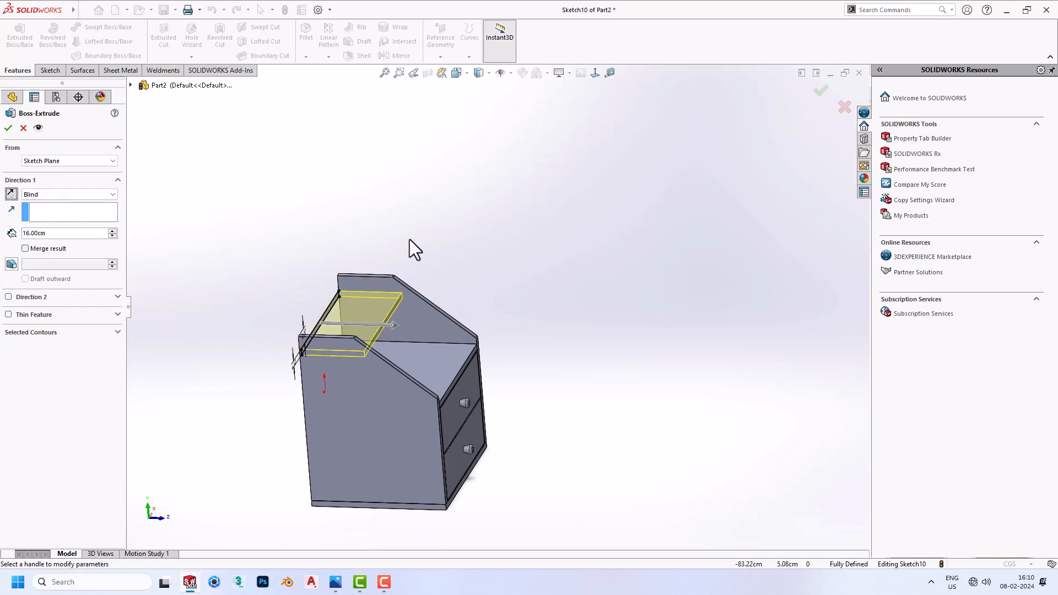
middle_drag(409, 239, 420, 211)
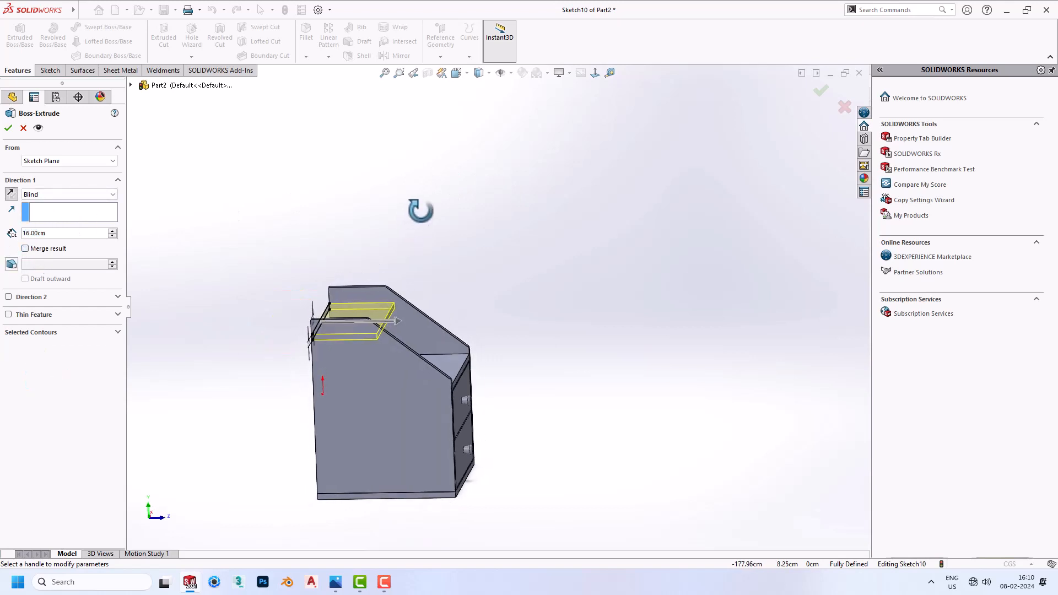
click(8, 128)
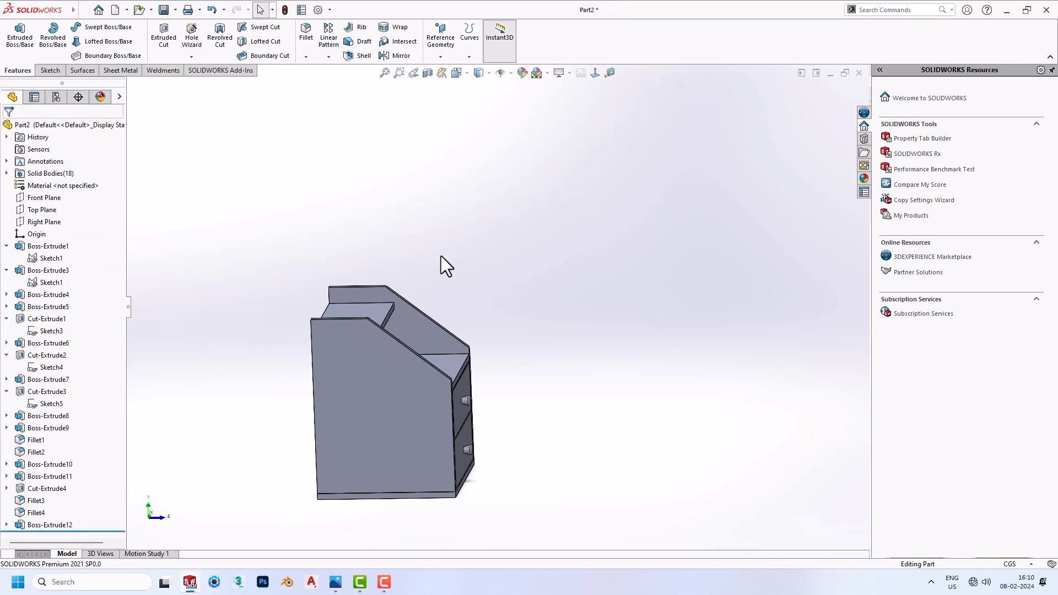
Sketch a corner rectangle about 3.3 cm deep on the upper shelf's top face, along its rear edge between the side panels
scroll(363, 309, down, 2)
click(364, 312)
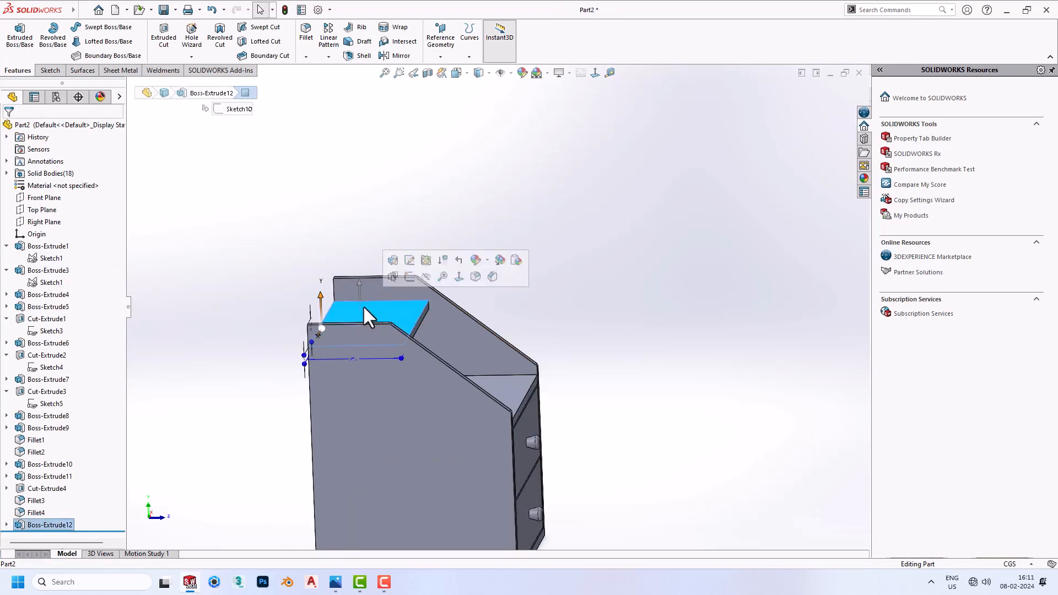
click(409, 277)
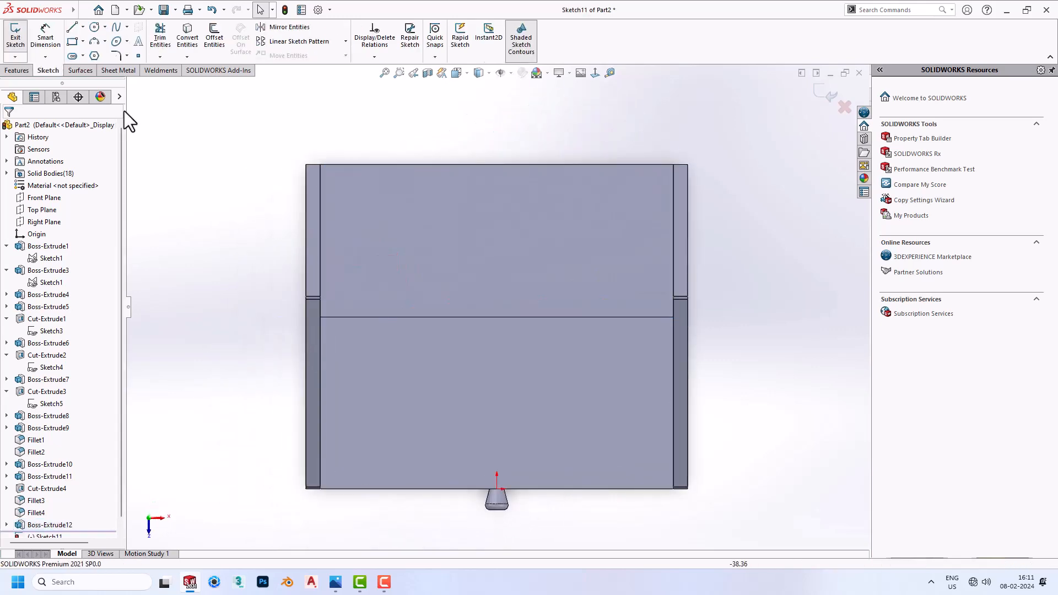
click(72, 42)
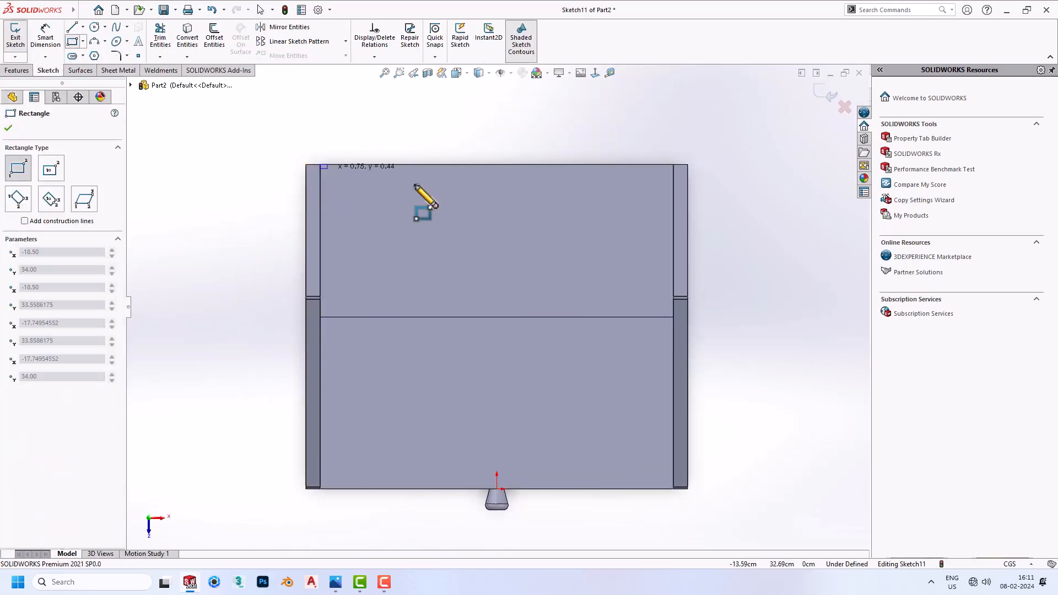
click(675, 195)
Dimension the rectangle's depth as 1.5 cm
right_drag(735, 231, 709, 108)
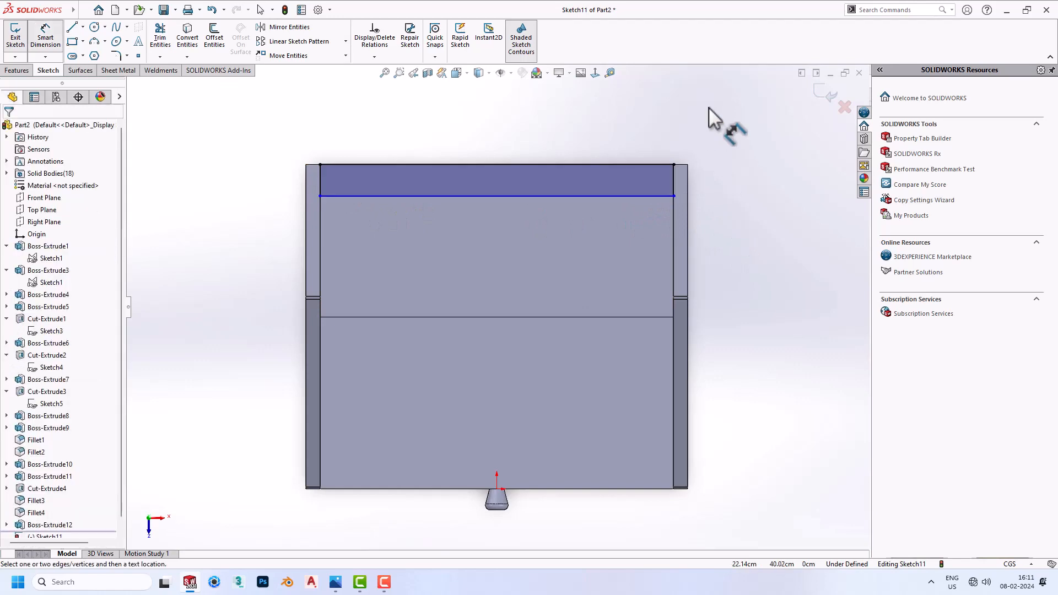
click(673, 184)
click(815, 186)
text(1.5)
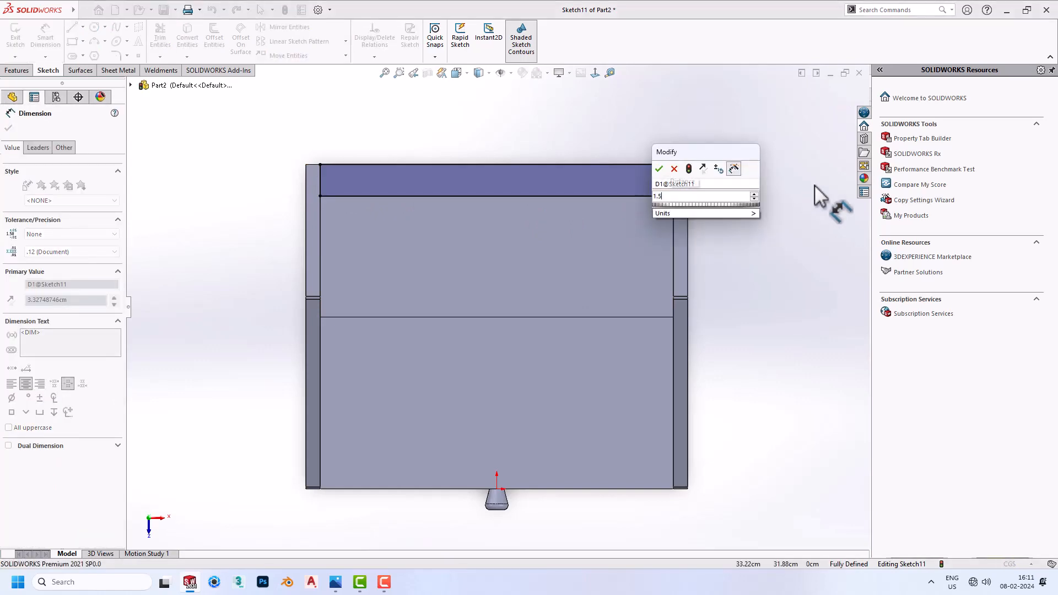
key(Return)
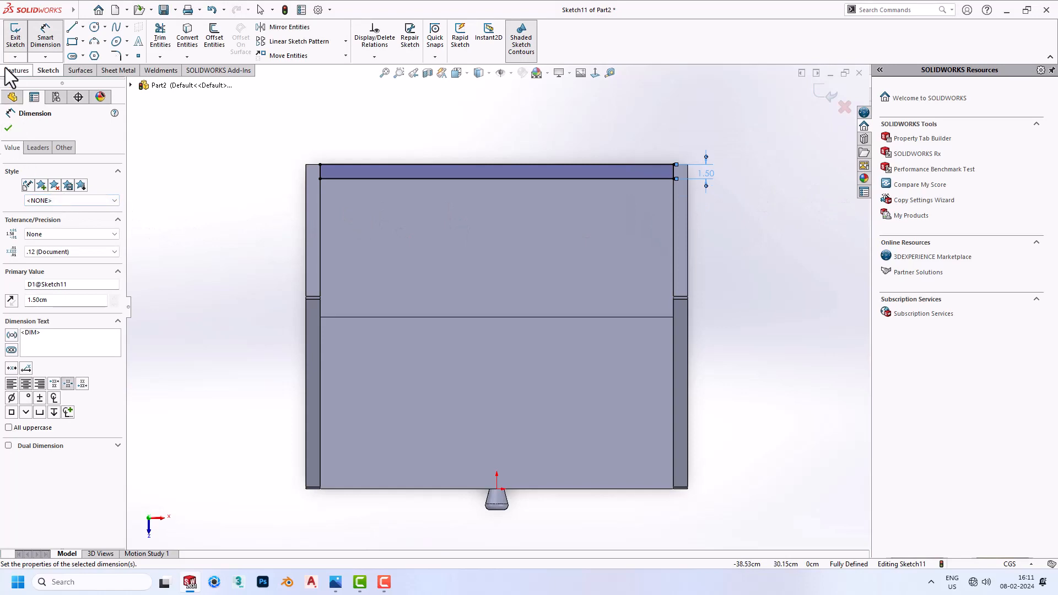
click(8, 128)
Extrude the rectangle up to the top face of the side panel as a separate back strip, with merge result off
click(16, 71)
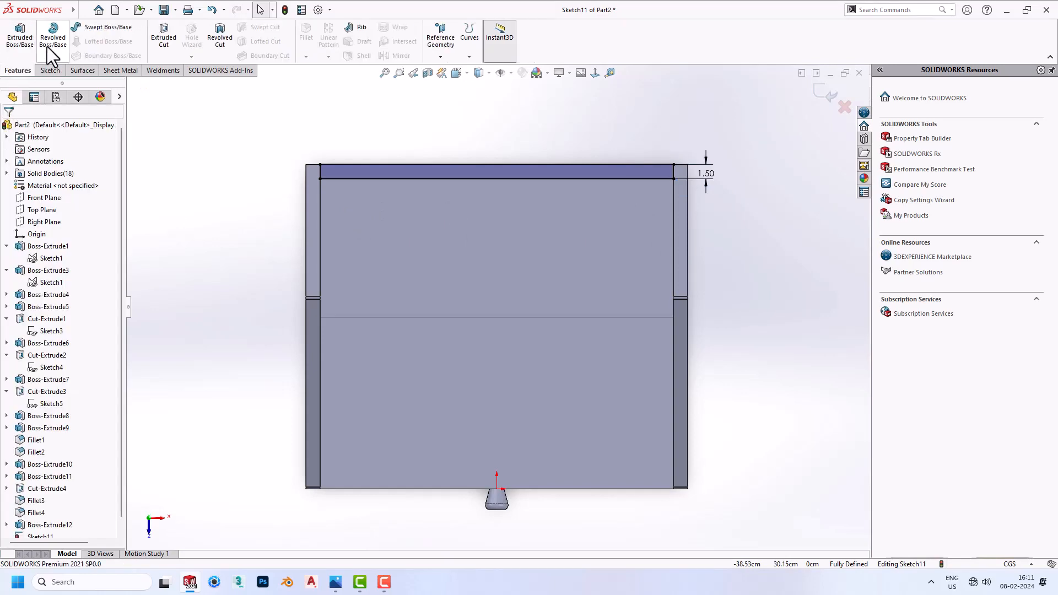
click(20, 36)
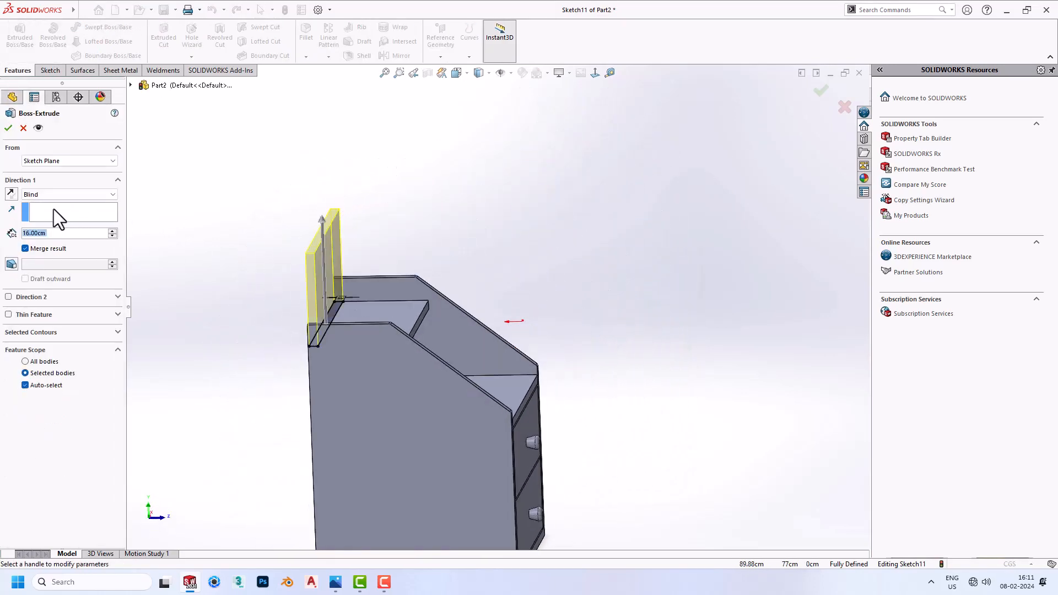
click(40, 248)
click(64, 195)
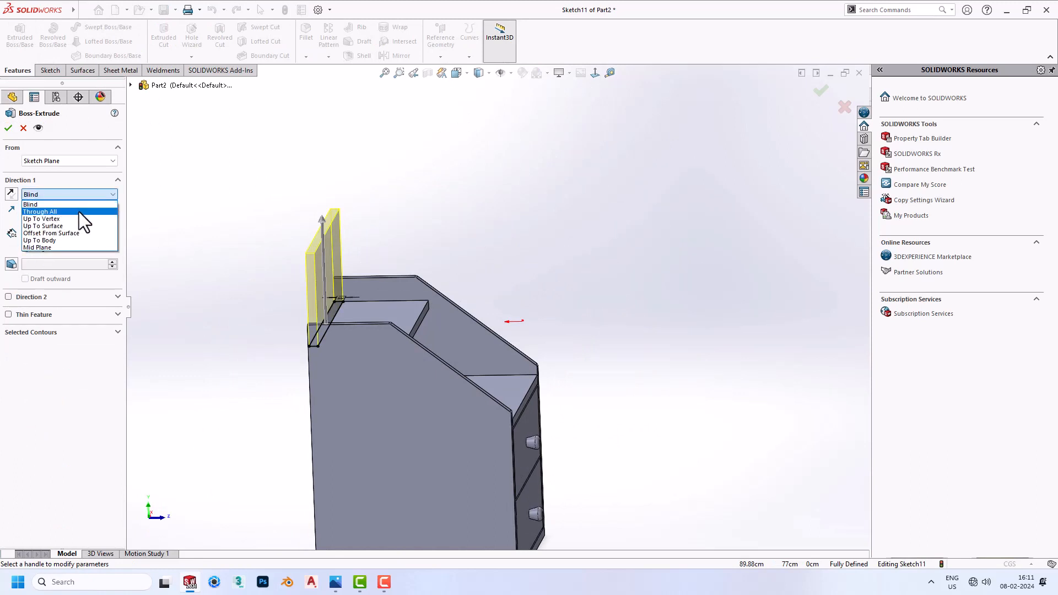
click(71, 226)
middle_drag(323, 206, 234, 277)
scroll(459, 270, down, 5)
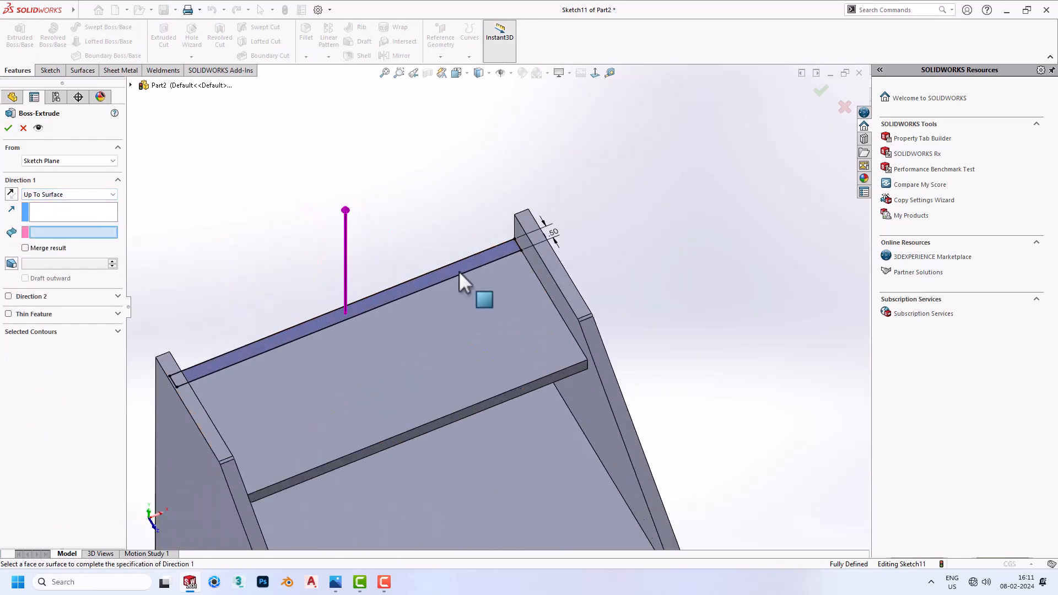
click(658, 265)
scroll(626, 270, up, 5)
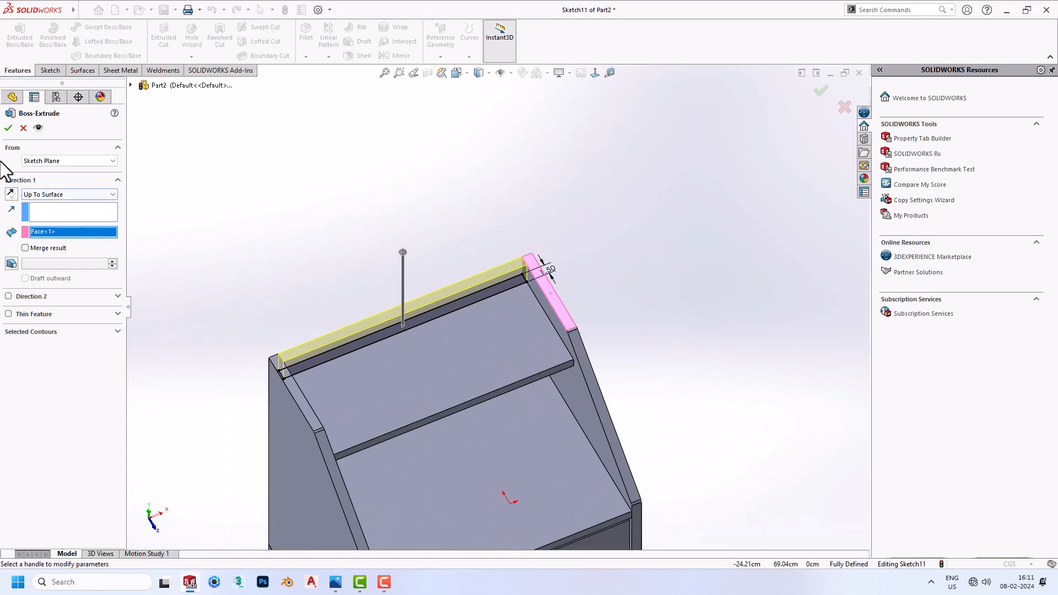
click(8, 128)
scroll(475, 264, up, 3)
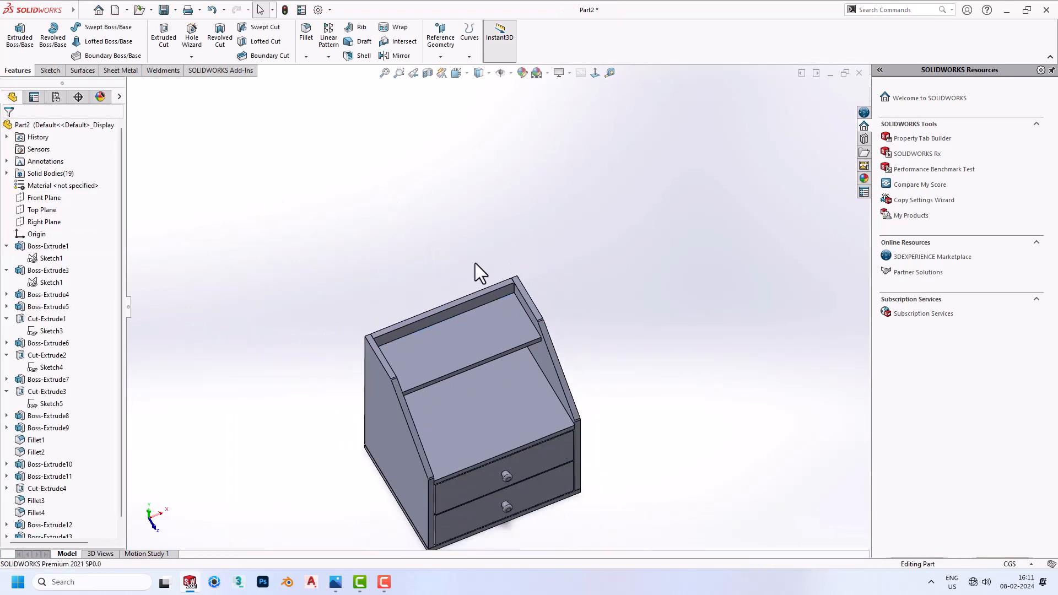
Sketch a circle about 6 cm in diameter on the underside of the cabinet's base, near a front corner
middle_drag(477, 270, 448, 198)
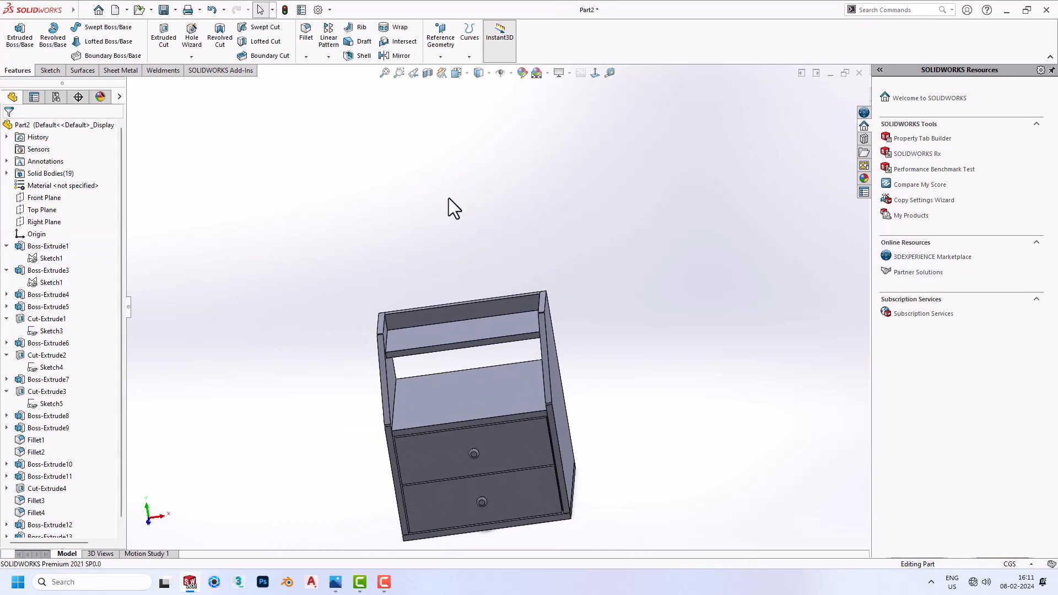
middle_drag(448, 197, 472, 282)
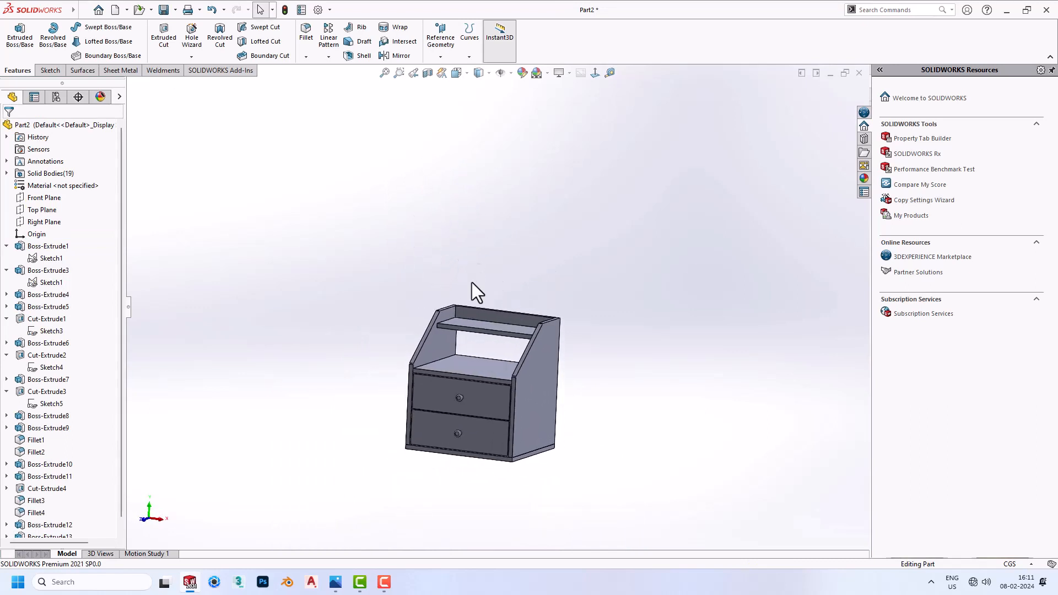
scroll(464, 333, down, 3)
middle_drag(452, 326, 583, 172)
click(490, 444)
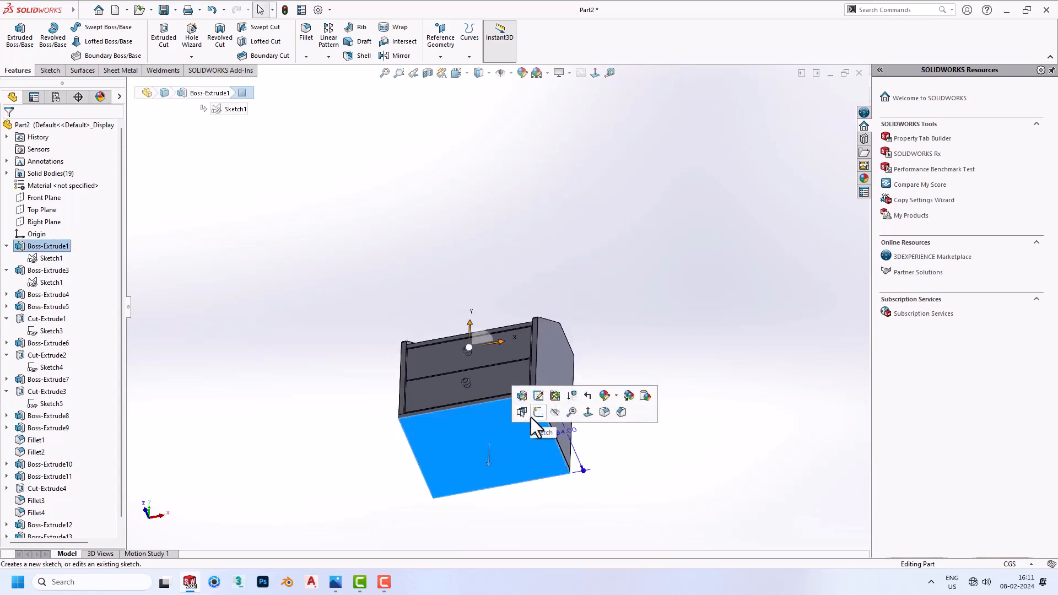
click(531, 417)
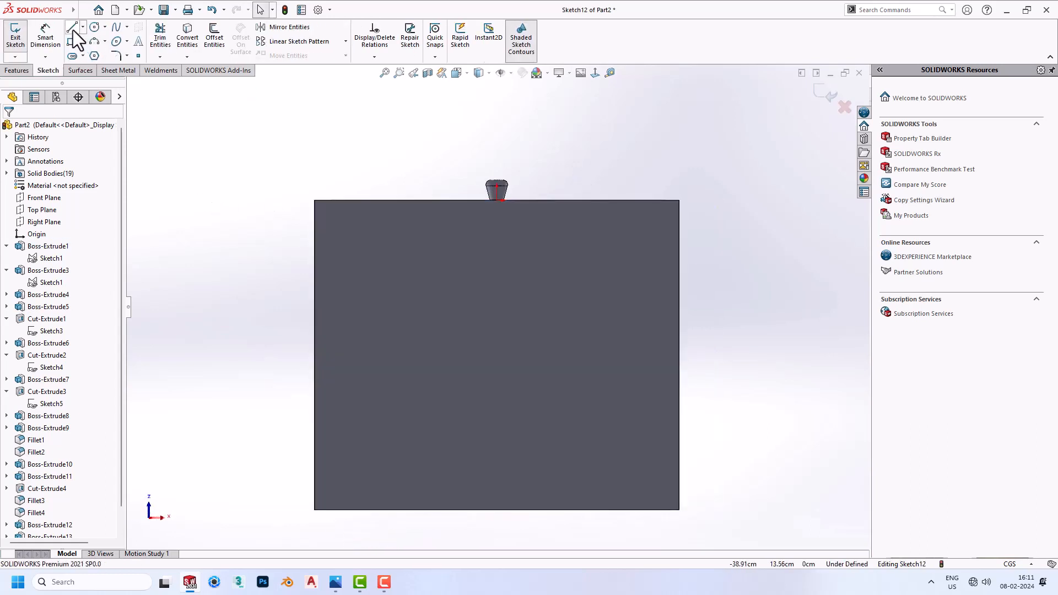
click(95, 27)
click(360, 243)
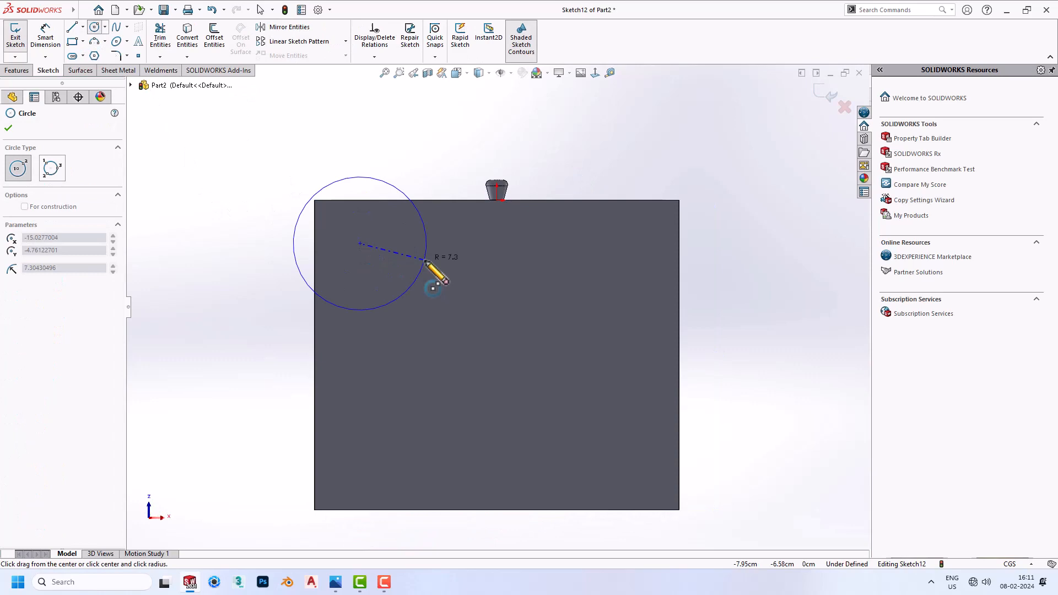
click(387, 249)
Dimension the circle's diameter as 4 cm
right_drag(419, 273, 414, 236)
click(388, 235)
click(423, 240)
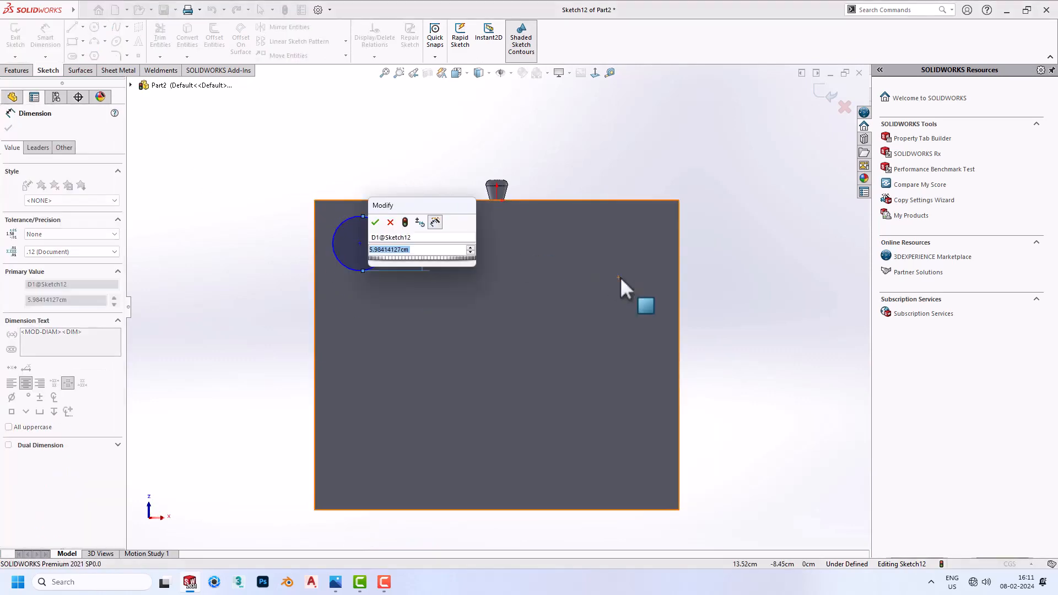
text(4)
key(Return)
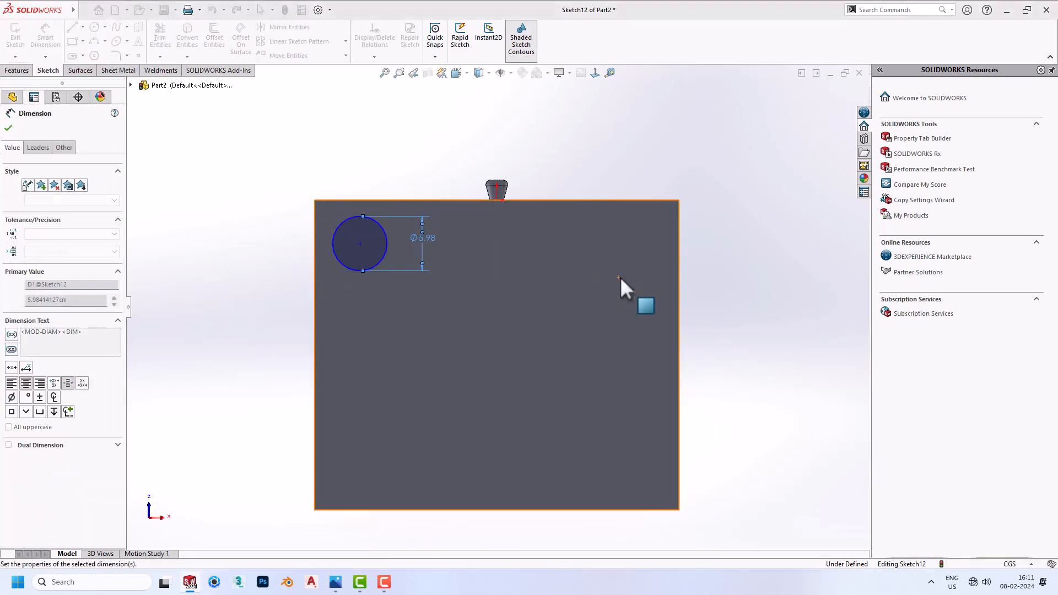
Dimension the circle's centre 5 cm from the front edge of the base
scroll(363, 220, up, 3)
click(363, 220)
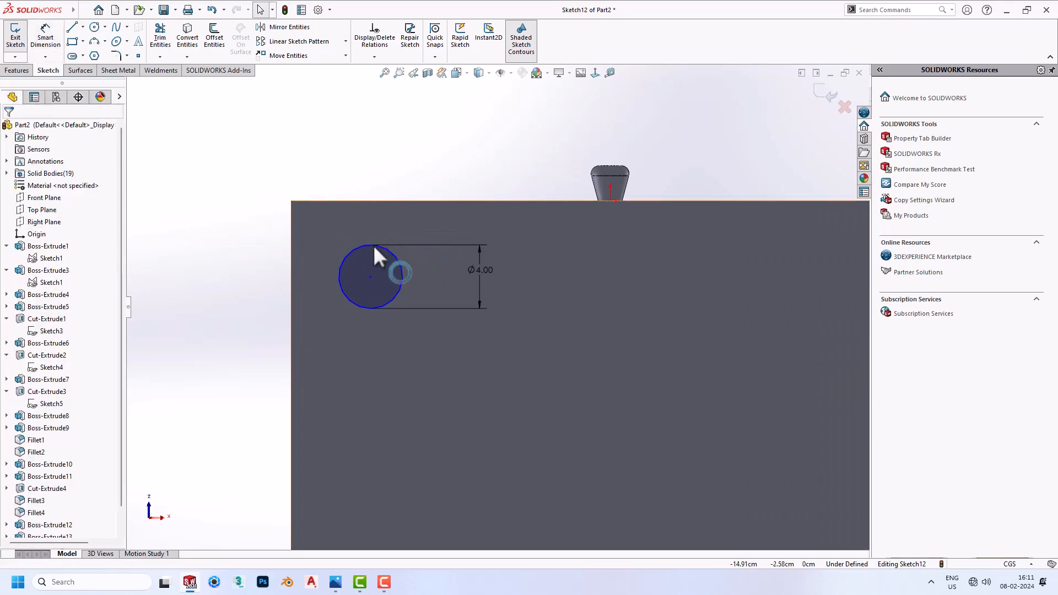
click(371, 277)
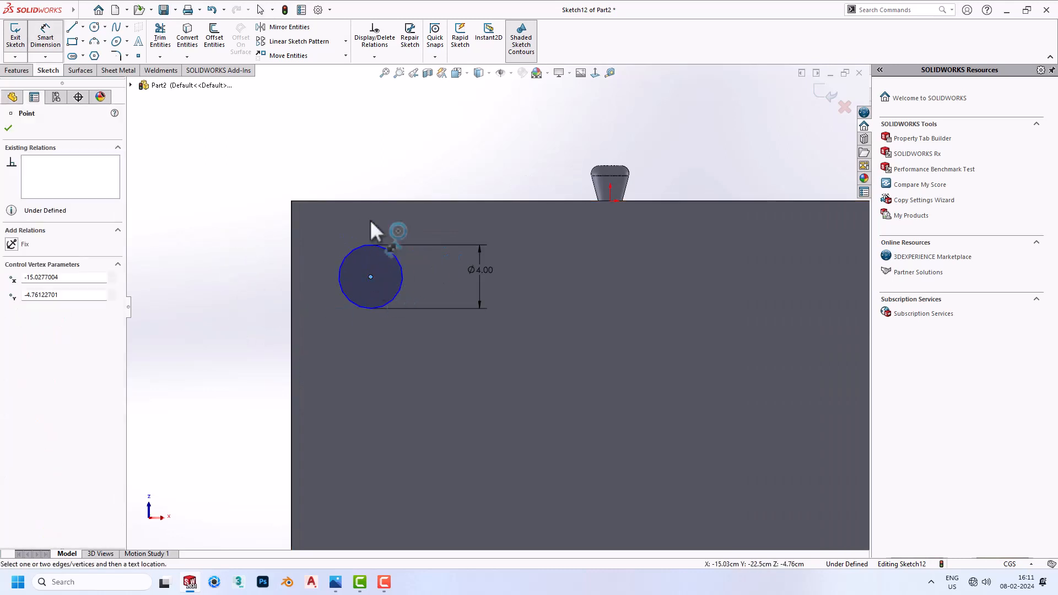
click(373, 200)
click(364, 241)
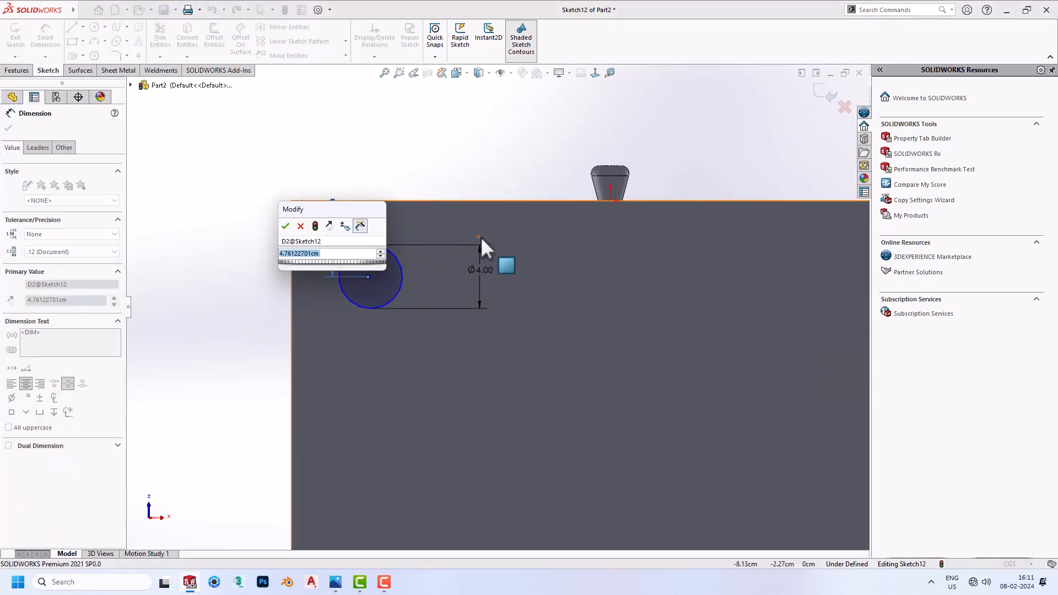
text(5)
key(Return)
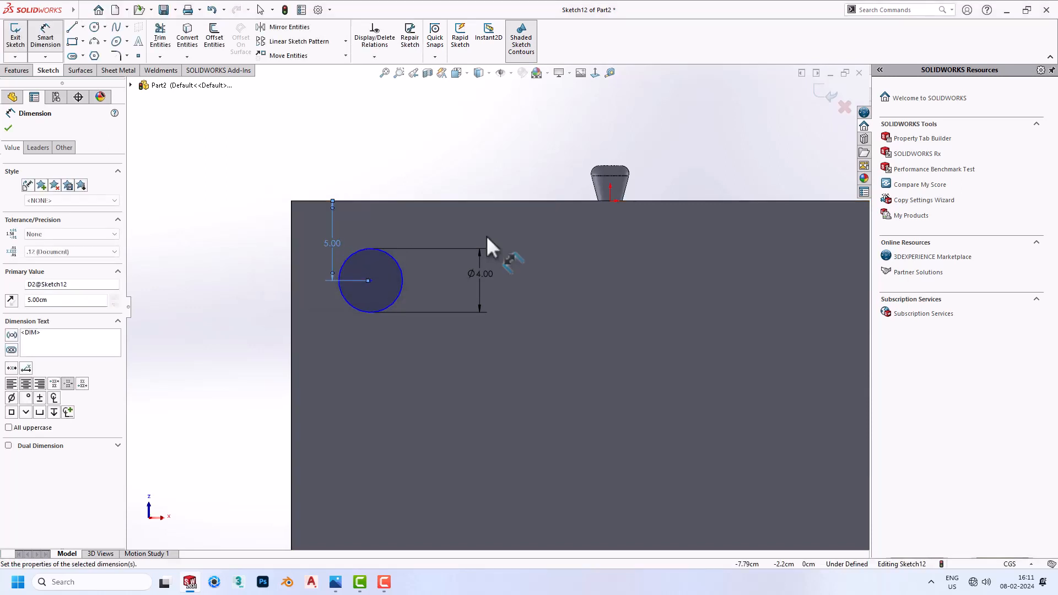
Dimension the circle's centre 5 cm from the side edge of the base and close the sketch
click(369, 280)
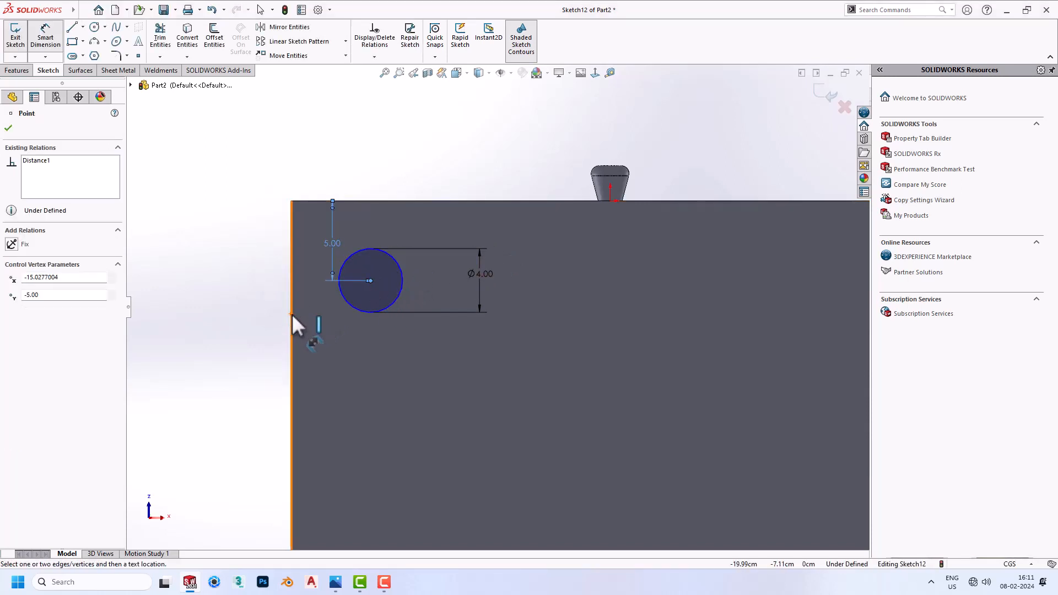
click(291, 315)
click(329, 324)
key(Return)
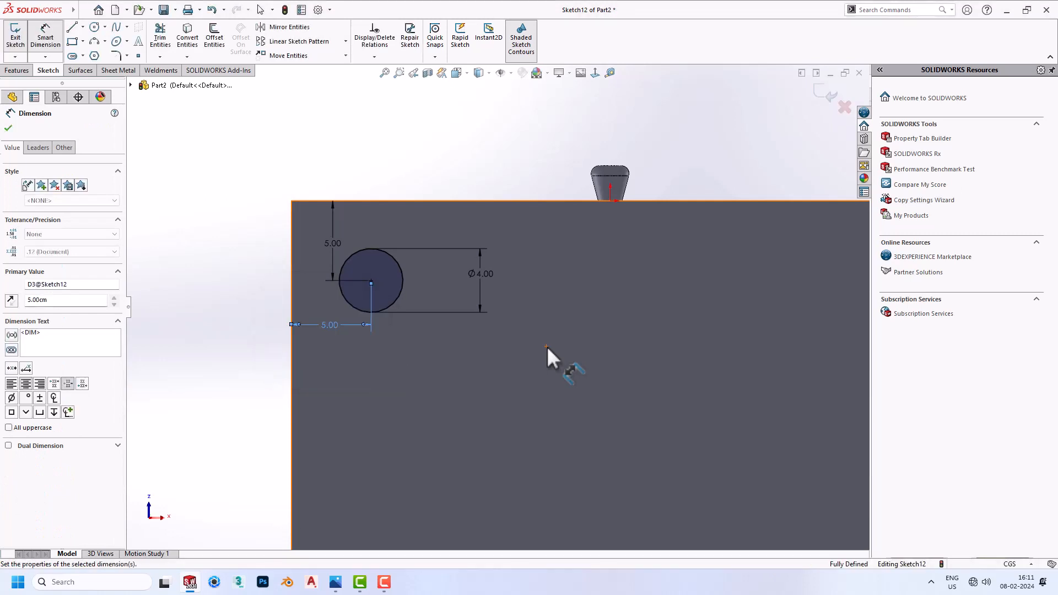
click(836, 95)
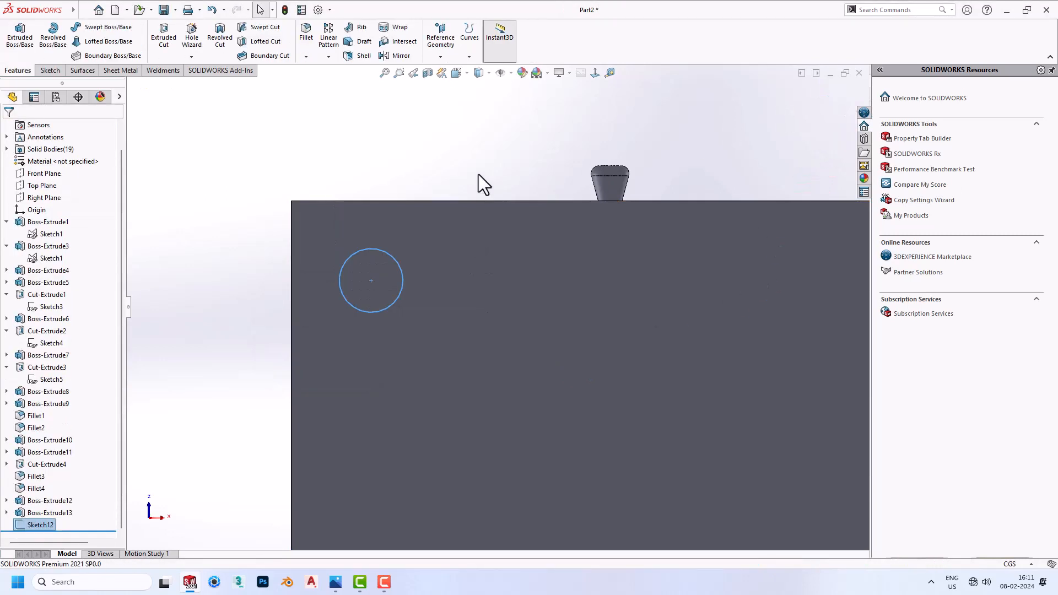
Create a reference plane offset 12 cm below the underside of the base
click(439, 57)
click(441, 70)
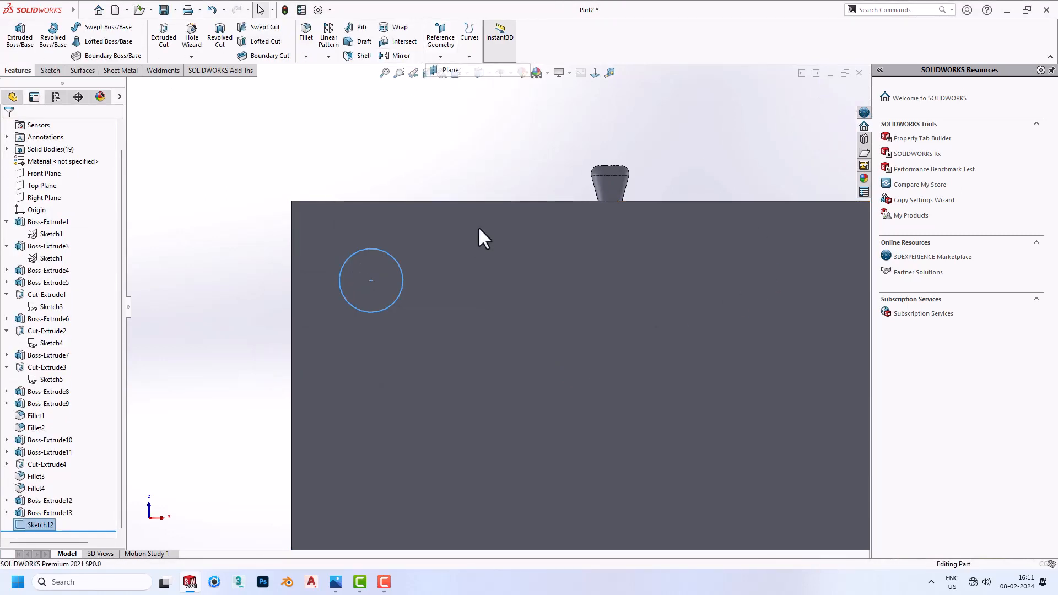
click(488, 263)
scroll(488, 264, up, 3)
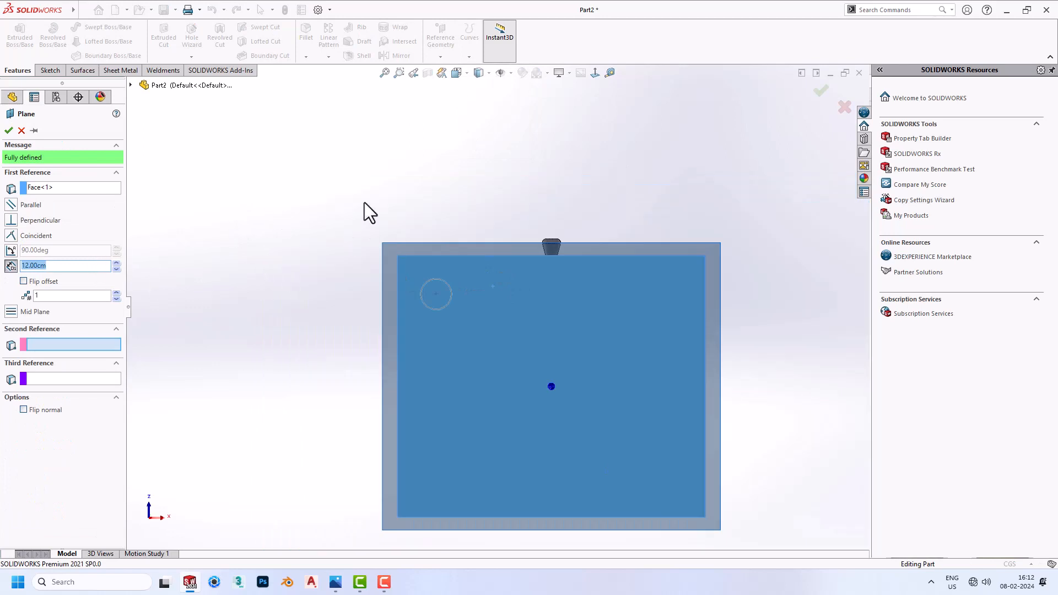
middle_drag(367, 210, 337, 352)
scroll(321, 292, up, 5)
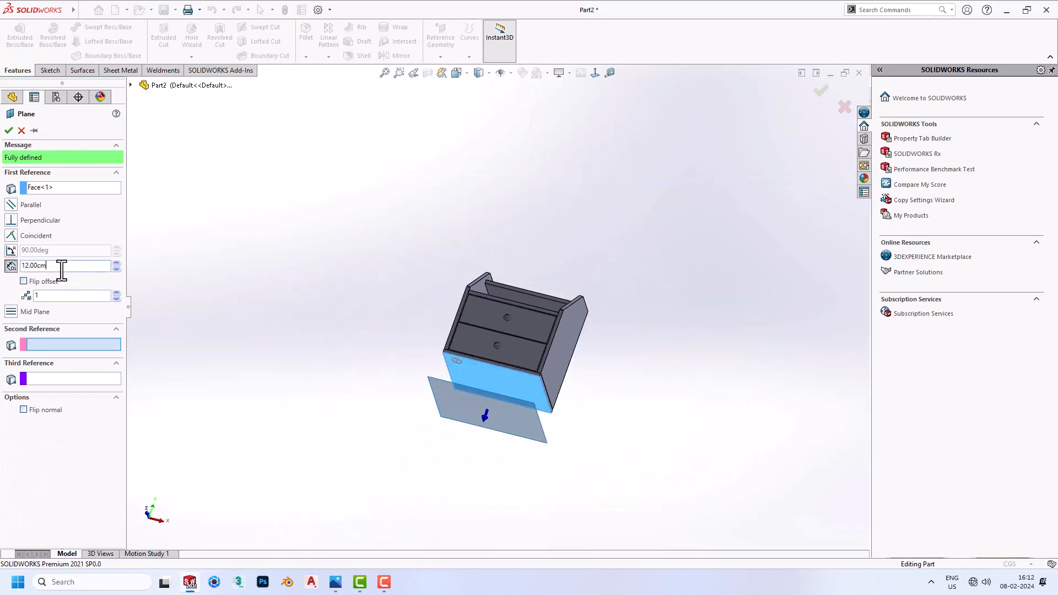
click(8, 131)
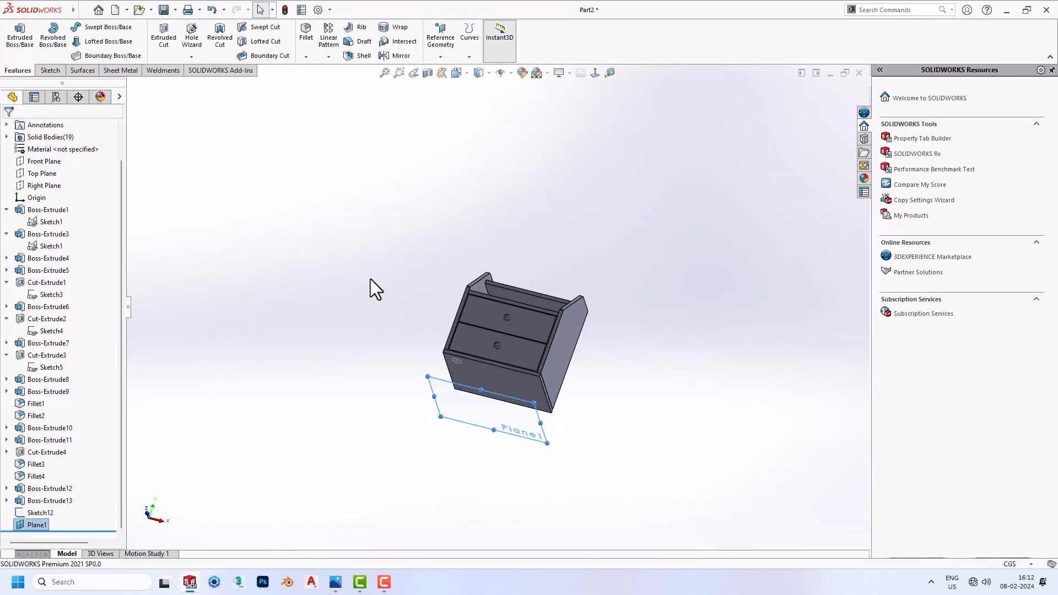
Start a sketch on the offset plane and draw a circle about 1.85 cm in diameter near the base's front corner, beside the existing circle
click(441, 405)
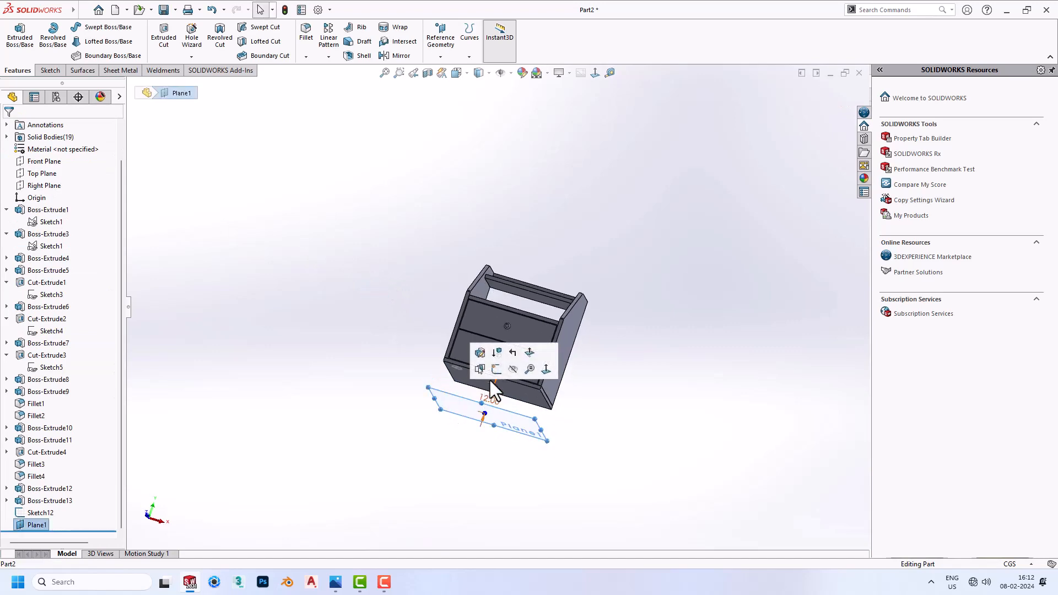
click(508, 360)
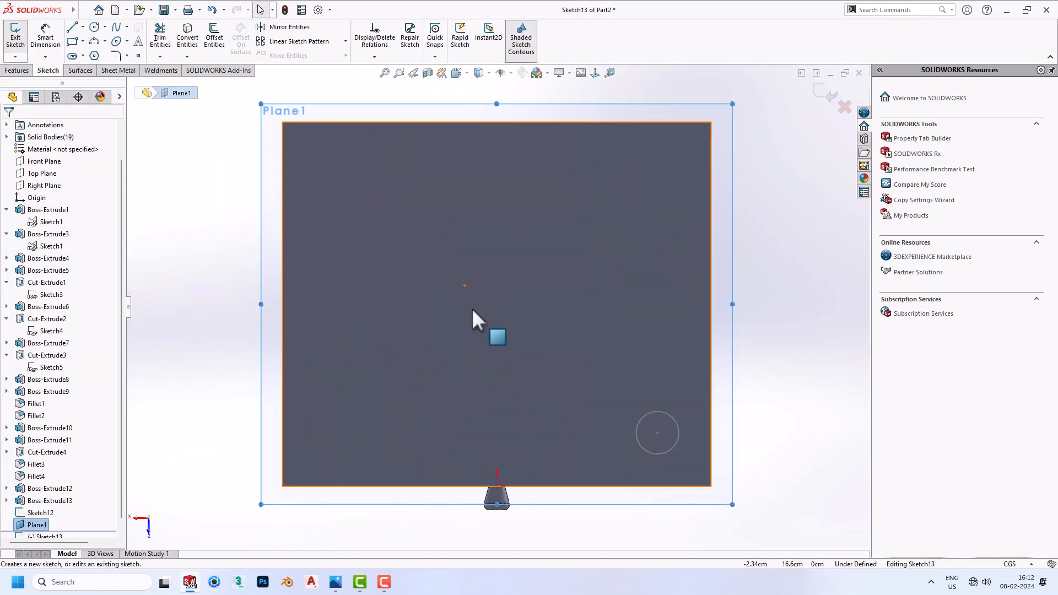
key(ctrl+6)
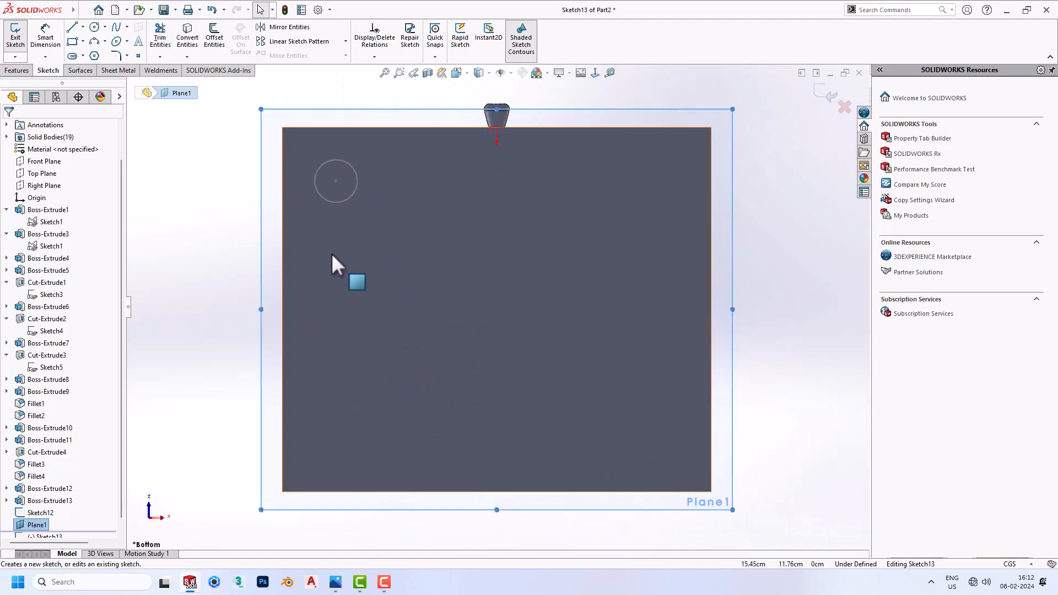
click(94, 27)
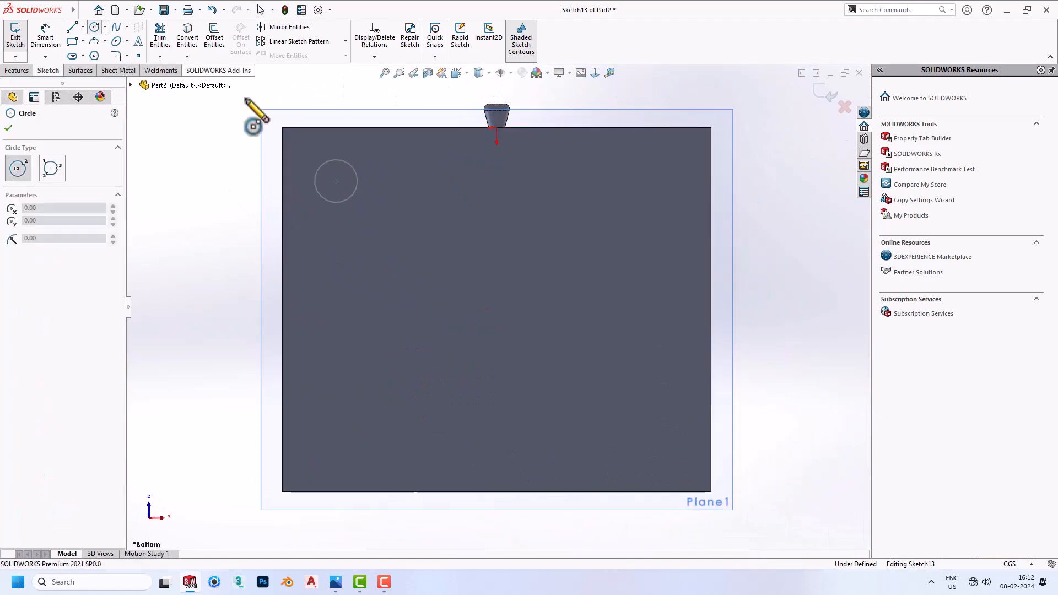
click(302, 144)
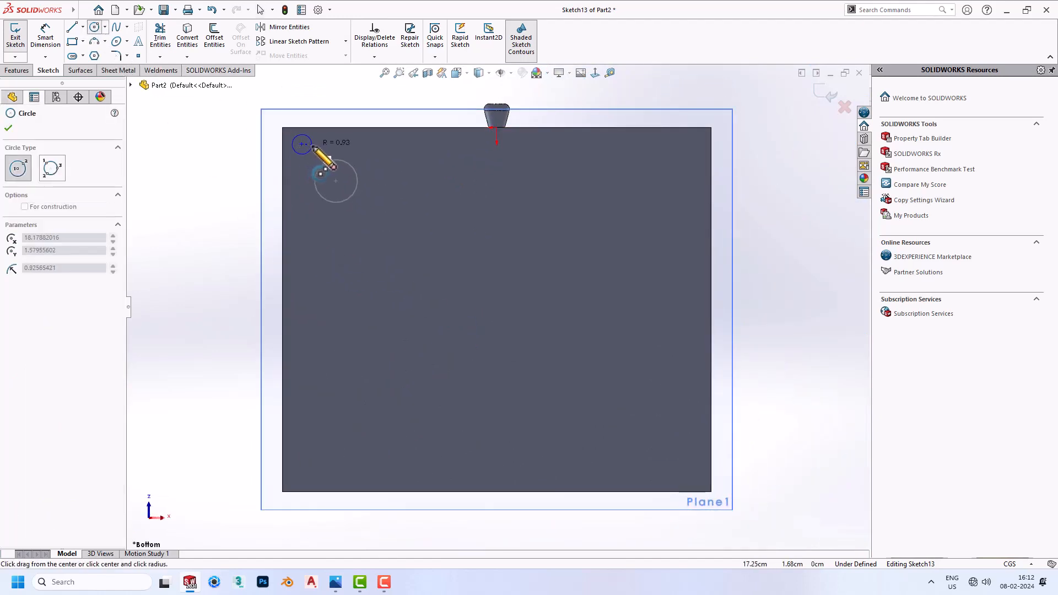
click(313, 146)
Dimension the new circle's diameter as 2 cm
right_drag(301, 104, 295, 75)
scroll(263, 100, down, 5)
click(402, 211)
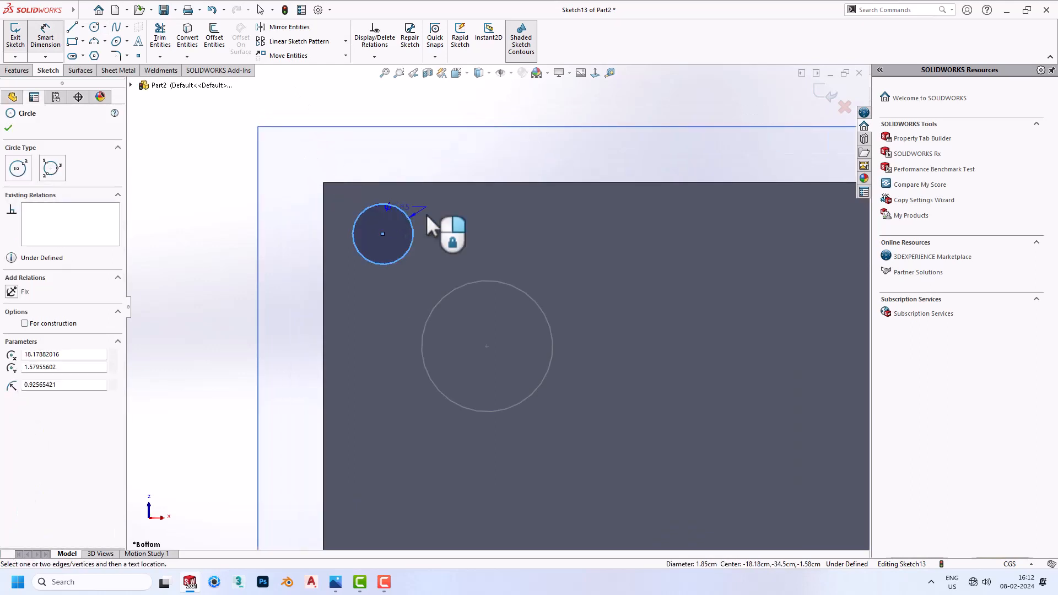
click(438, 229)
text(2)
key(Return)
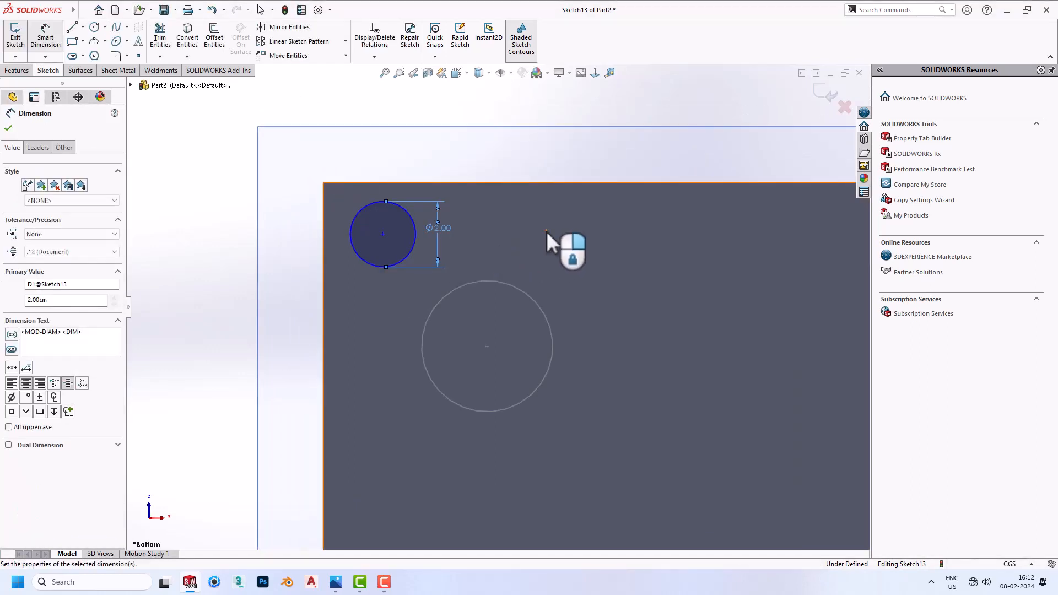
Dimension the 2 cm circle's centre 1.5 cm from the front edge of the base
click(384, 235)
click(395, 182)
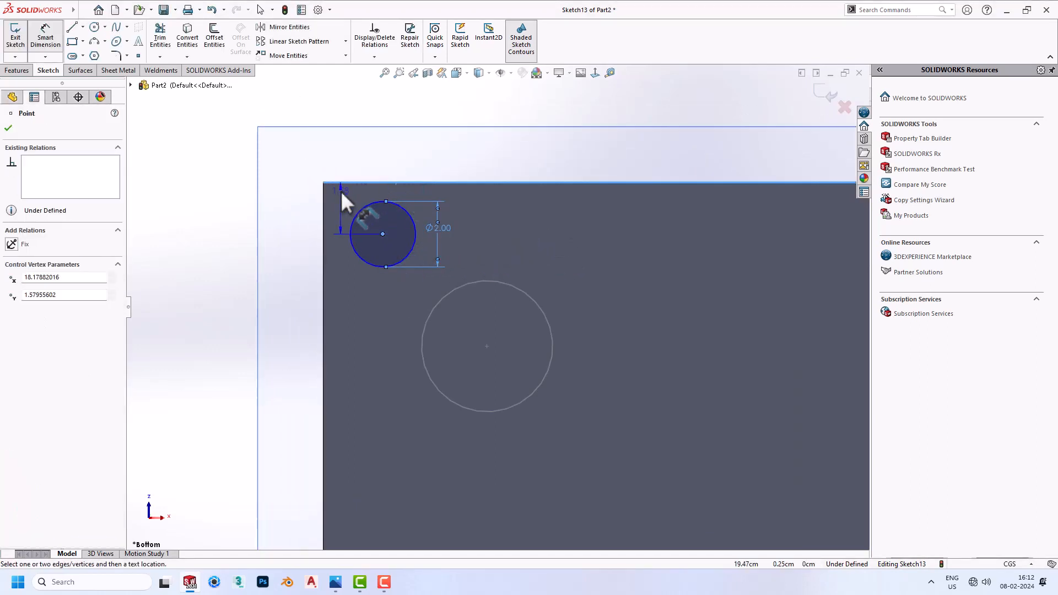
click(342, 194)
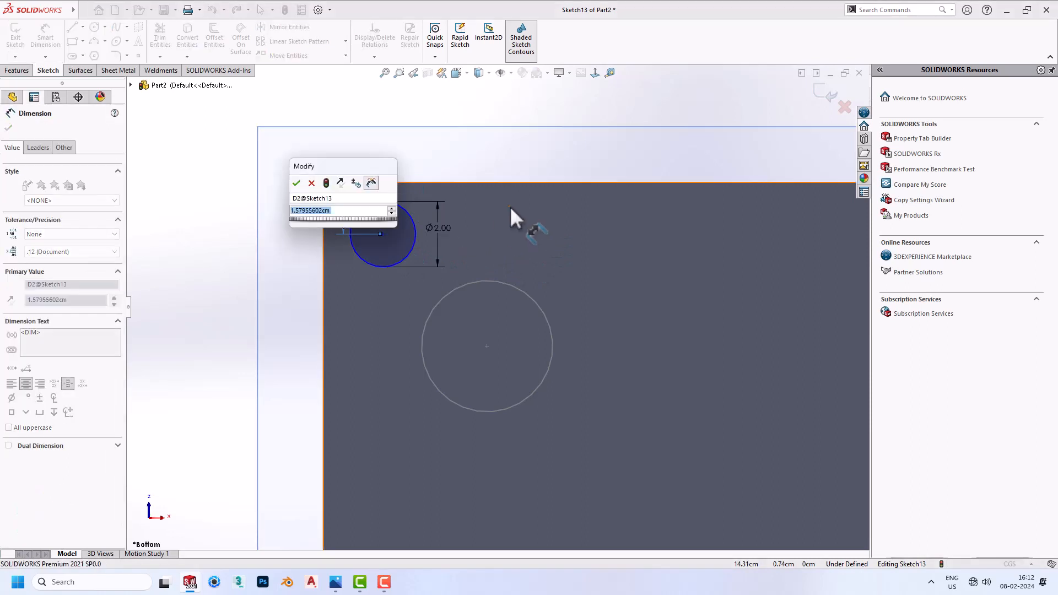
text(2)
key(Return)
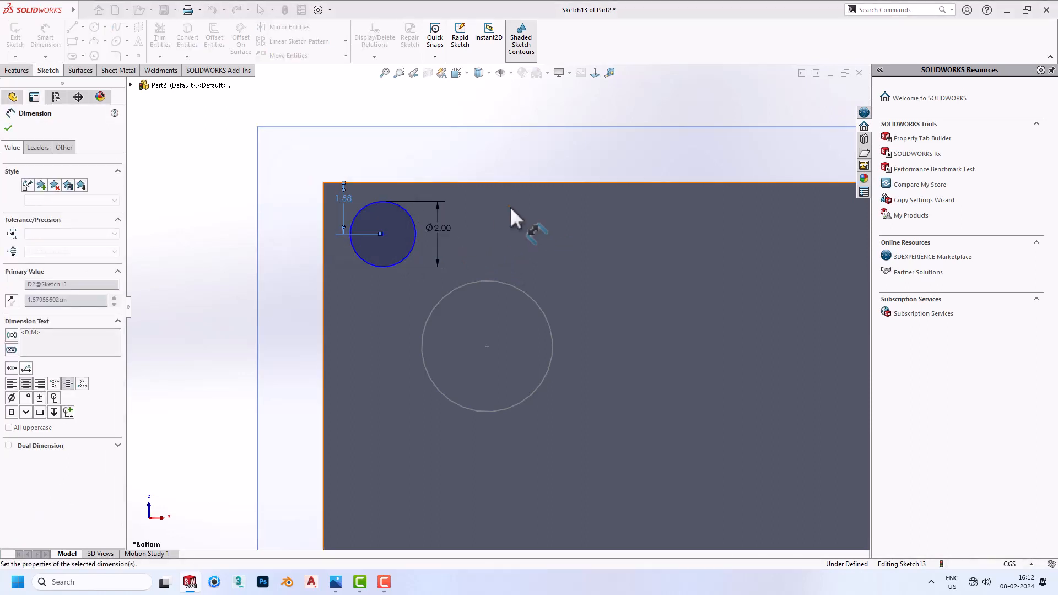
Dimension the 2 cm circle's centre 1.5 cm from the side edge of the base and close the sketch
click(385, 233)
click(325, 295)
click(348, 303)
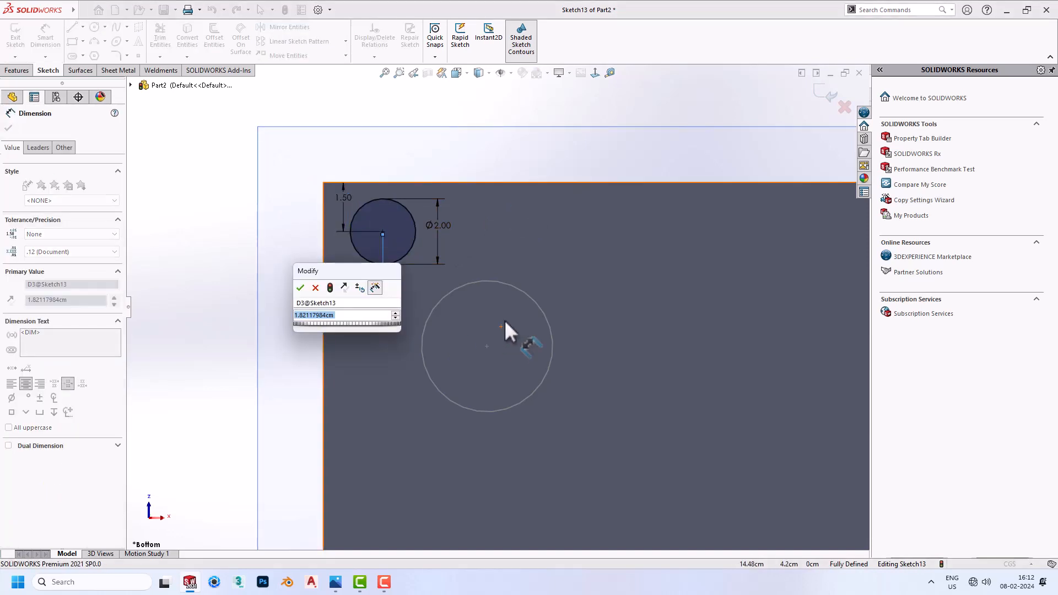
text(1.5)
key(Return)
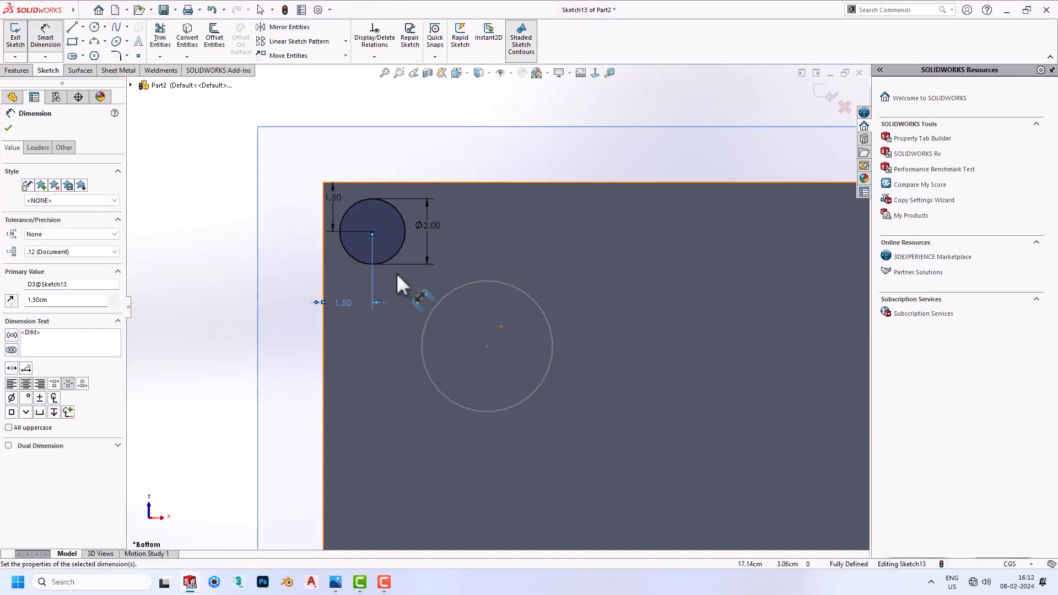
click(8, 128)
click(18, 71)
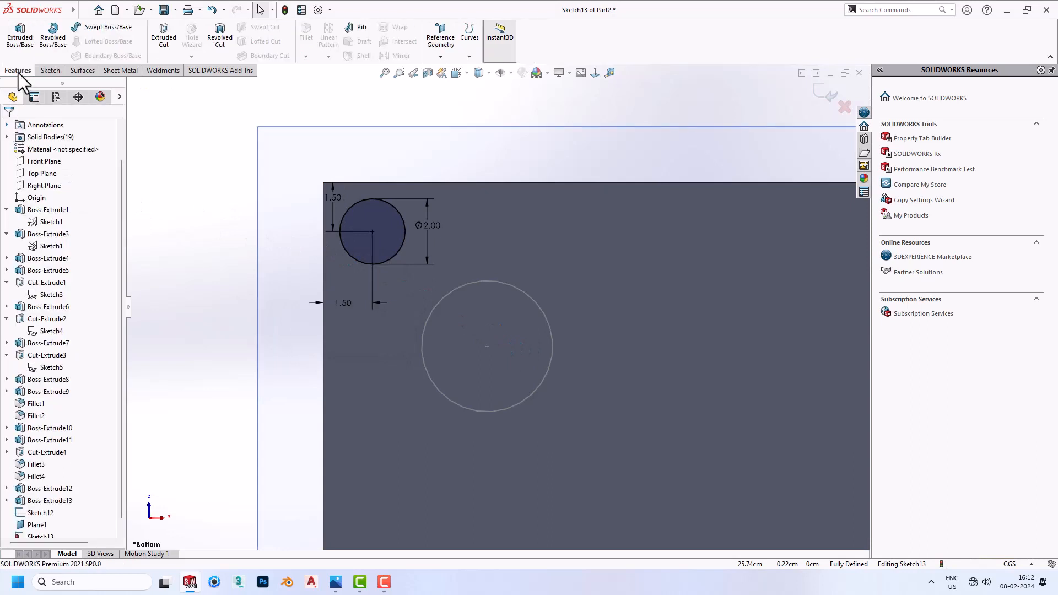
click(828, 93)
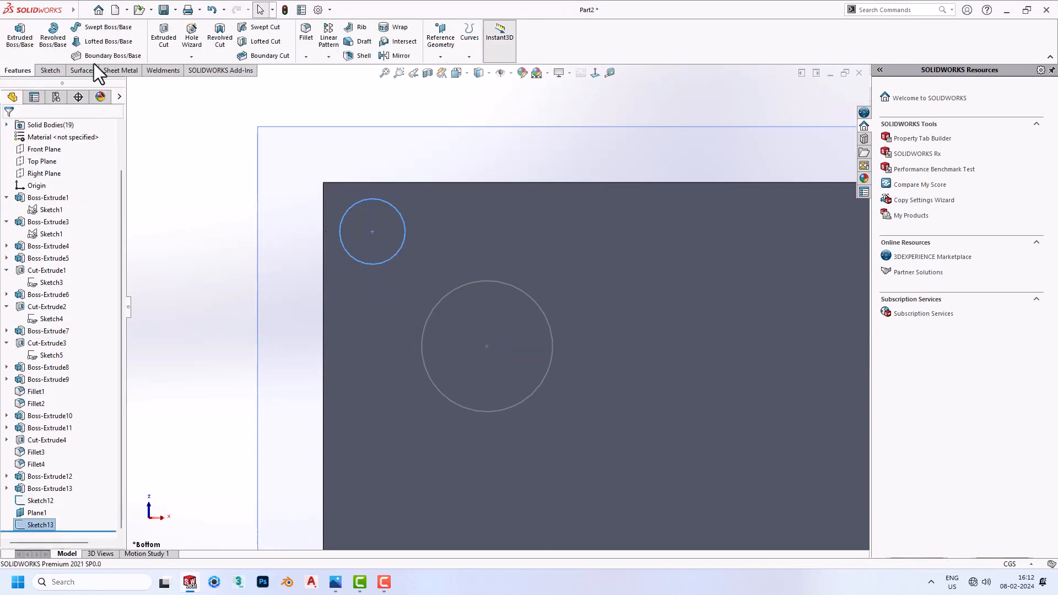
Loft a tapered leg between the 2 cm and 4 cm circles with aligned connector points and Merge result turned off
click(104, 42)
click(452, 293)
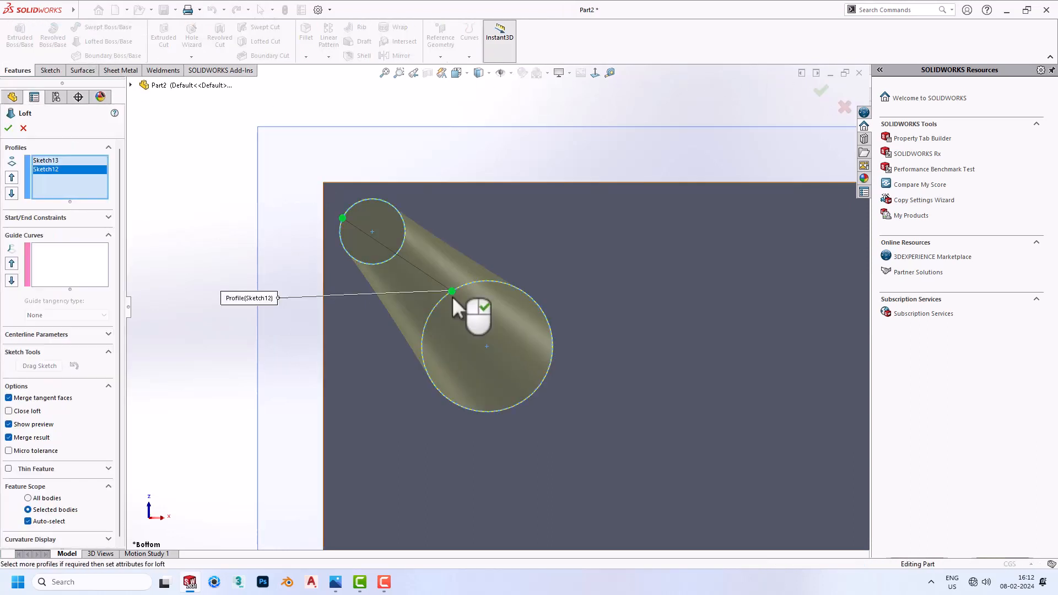
scroll(356, 218, down, 2)
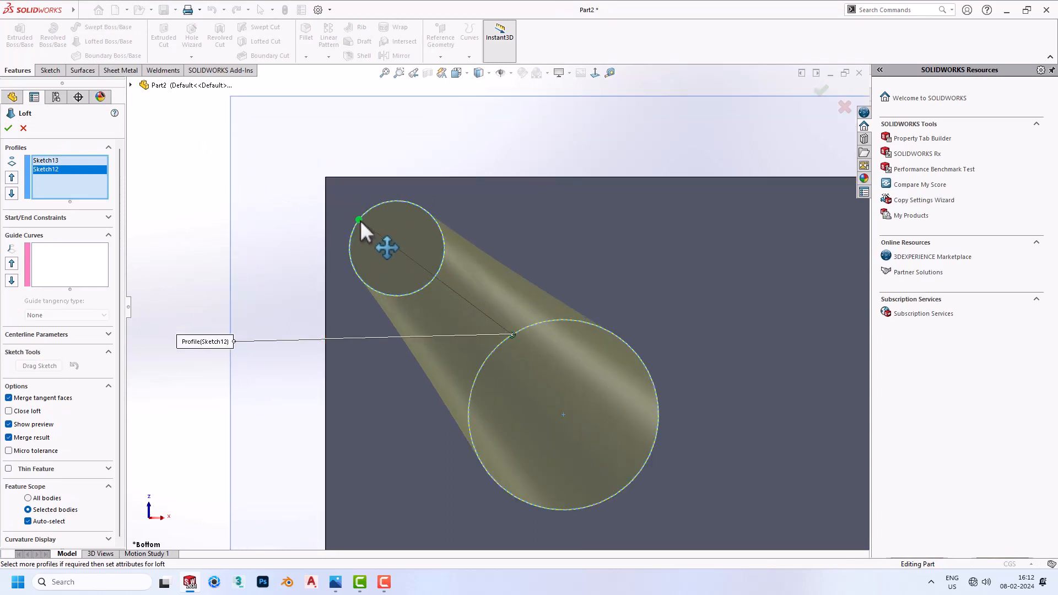
drag(359, 219, 368, 213)
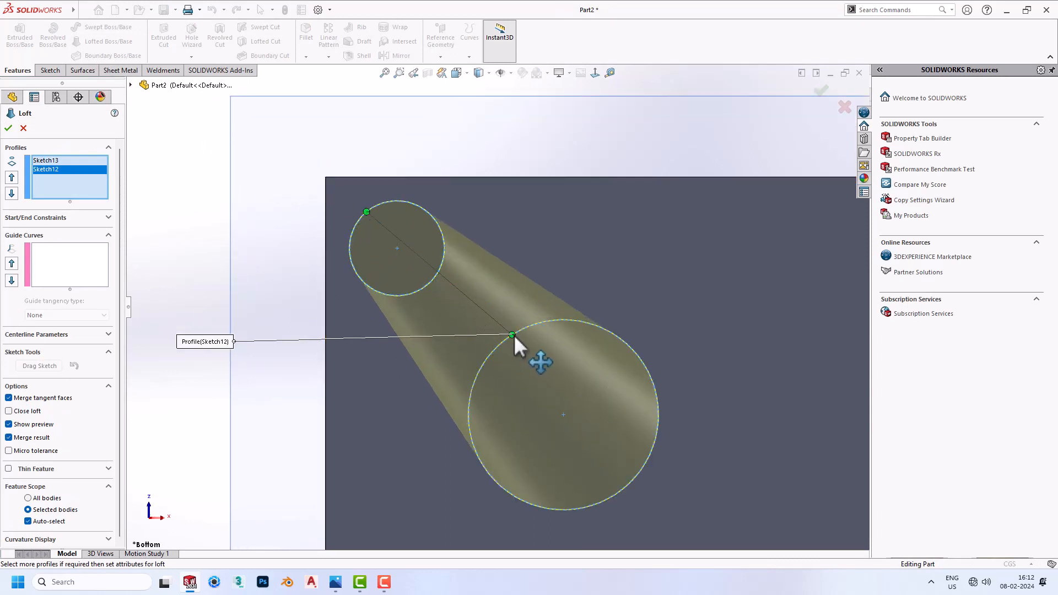
drag(513, 336, 491, 355)
scroll(425, 299, up, 5)
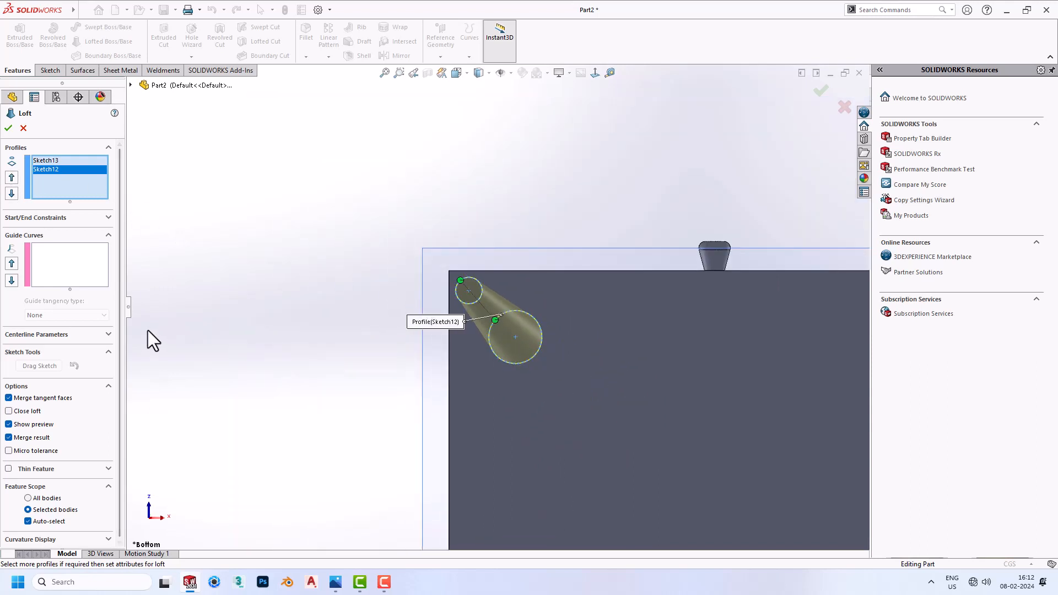
click(41, 435)
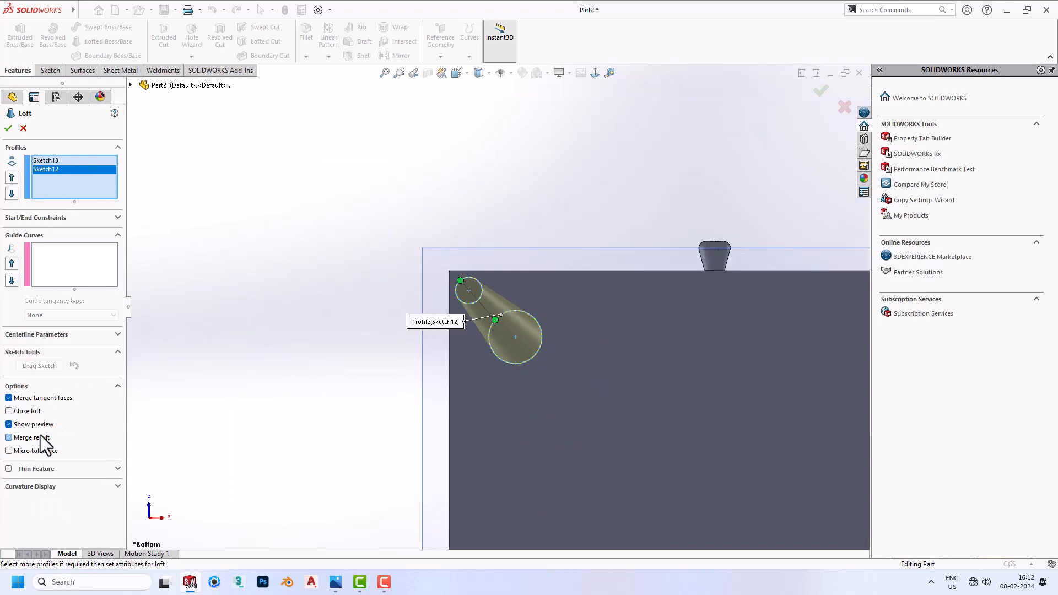
click(9, 128)
Mirror the lofted leg body about the Right Plane
scroll(363, 267, up, 5)
middle_drag(504, 219, 489, 441)
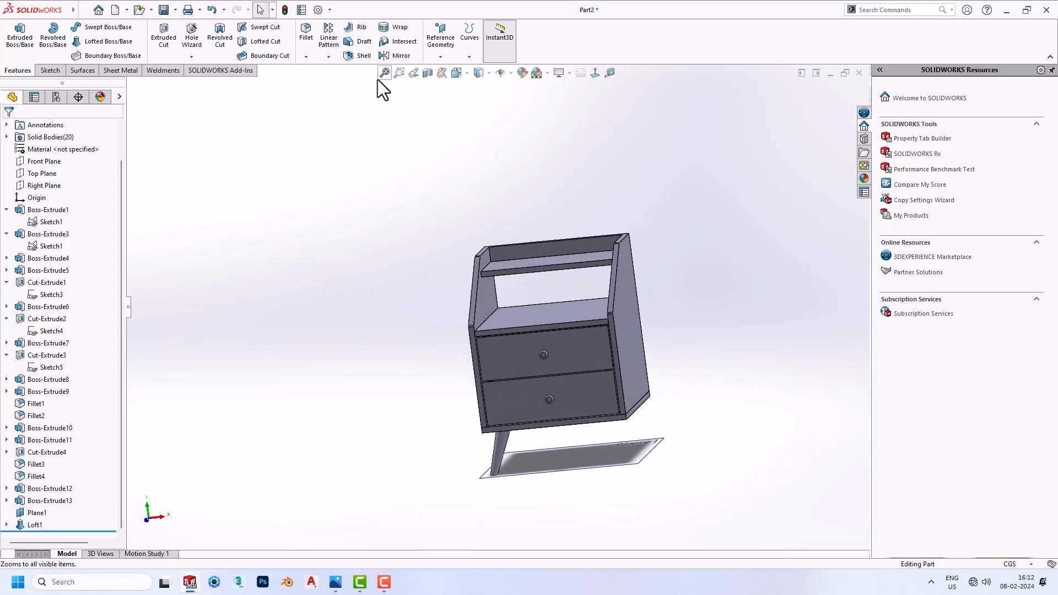
click(385, 55)
click(131, 85)
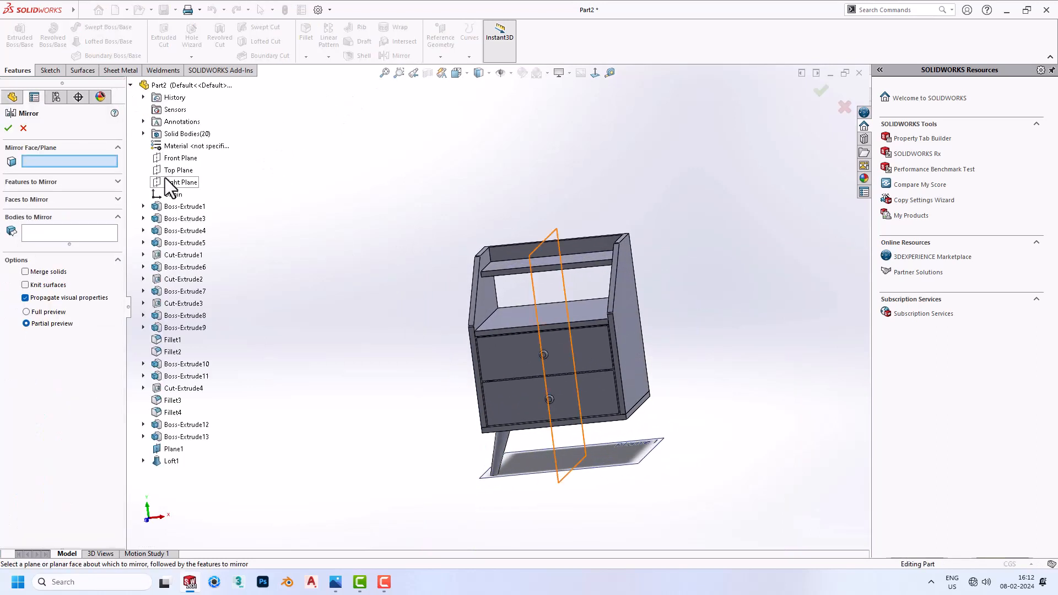
click(178, 184)
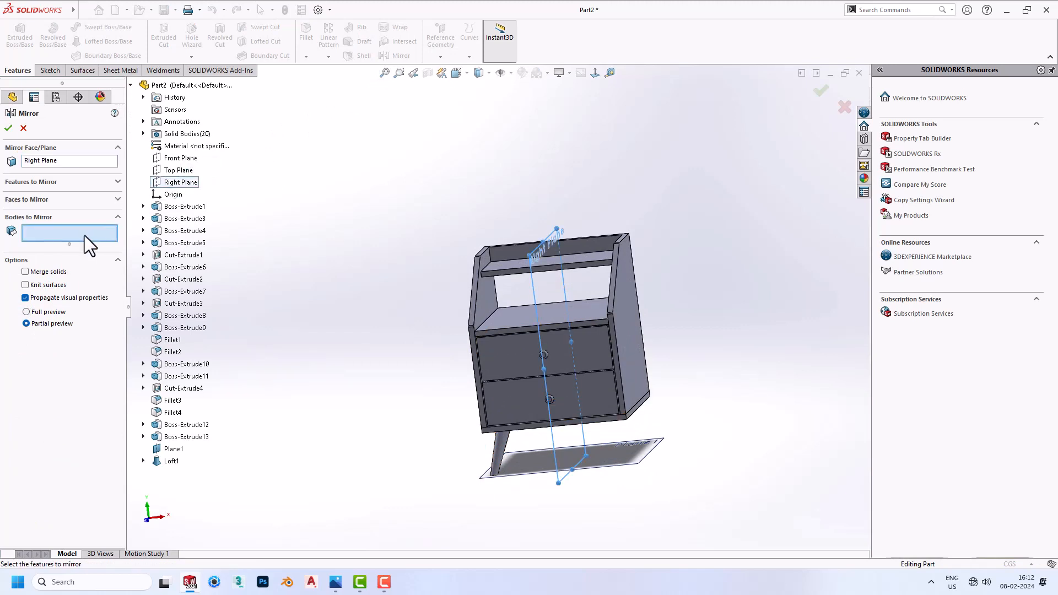
click(496, 451)
click(8, 128)
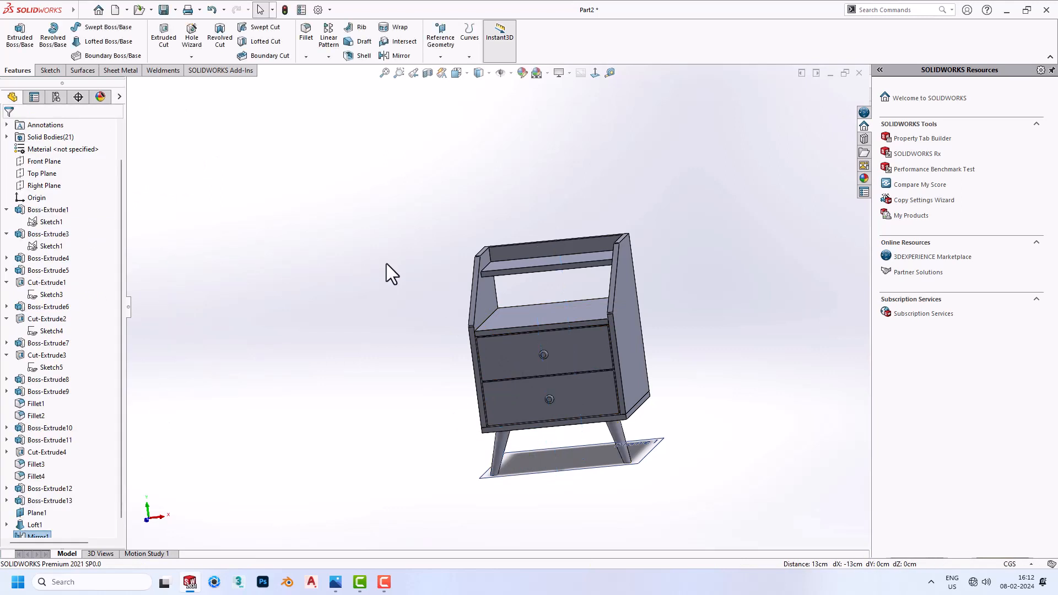
Create a reference plane midway between the side panel's front face and the rear face of the board above the drawers
middle_drag(439, 273, 552, 257)
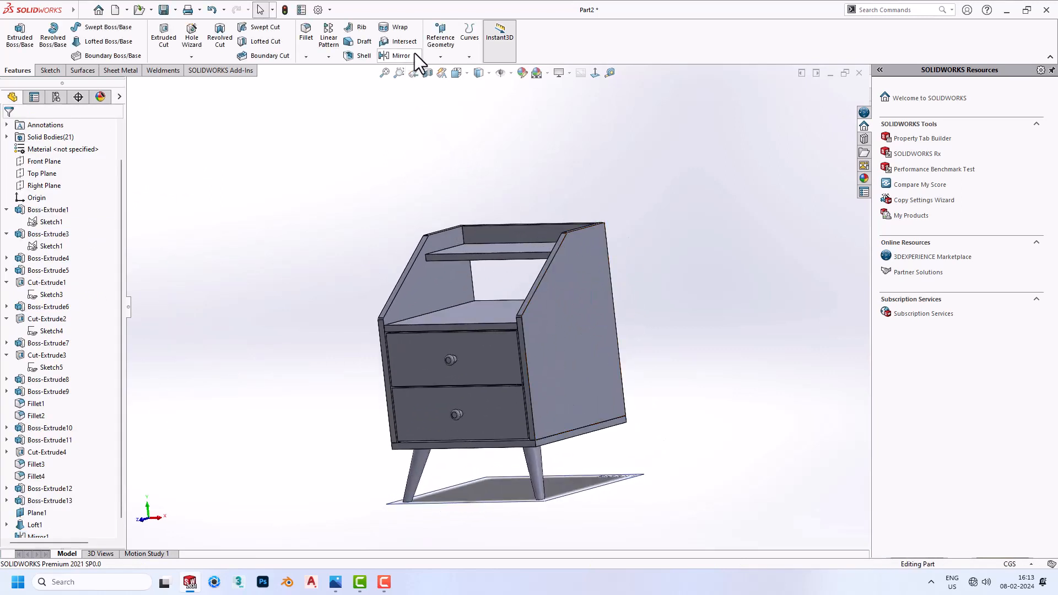
click(440, 57)
click(451, 74)
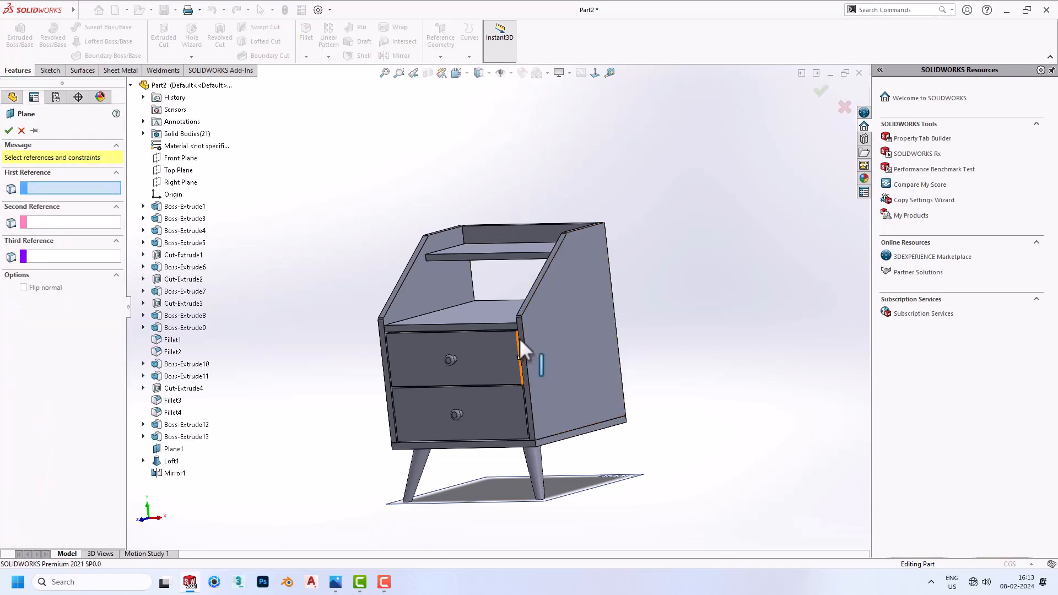
click(521, 338)
middle_drag(539, 325, 397, 373)
scroll(495, 346, down, 5)
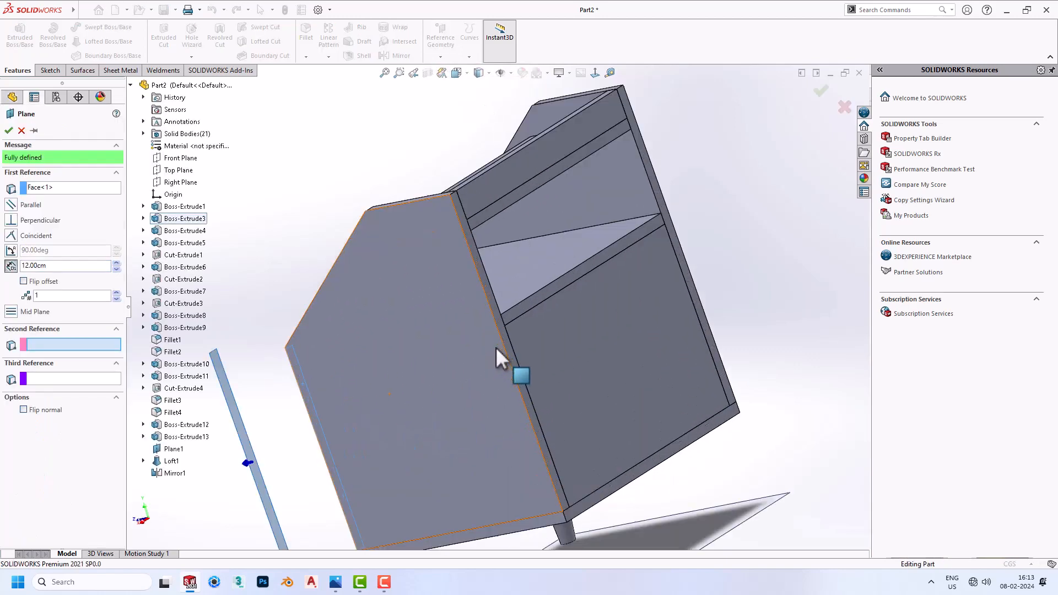
scroll(499, 353, down, 2)
click(511, 302)
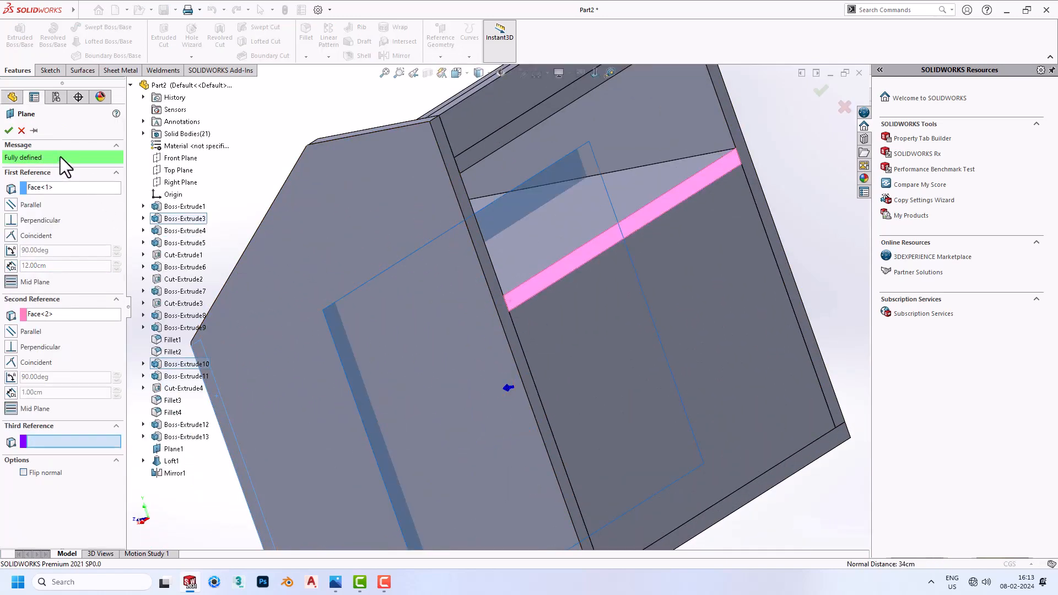
click(8, 130)
Mirror both front leg bodies about the new mid plane to form the rear legs
scroll(378, 220, up, 4)
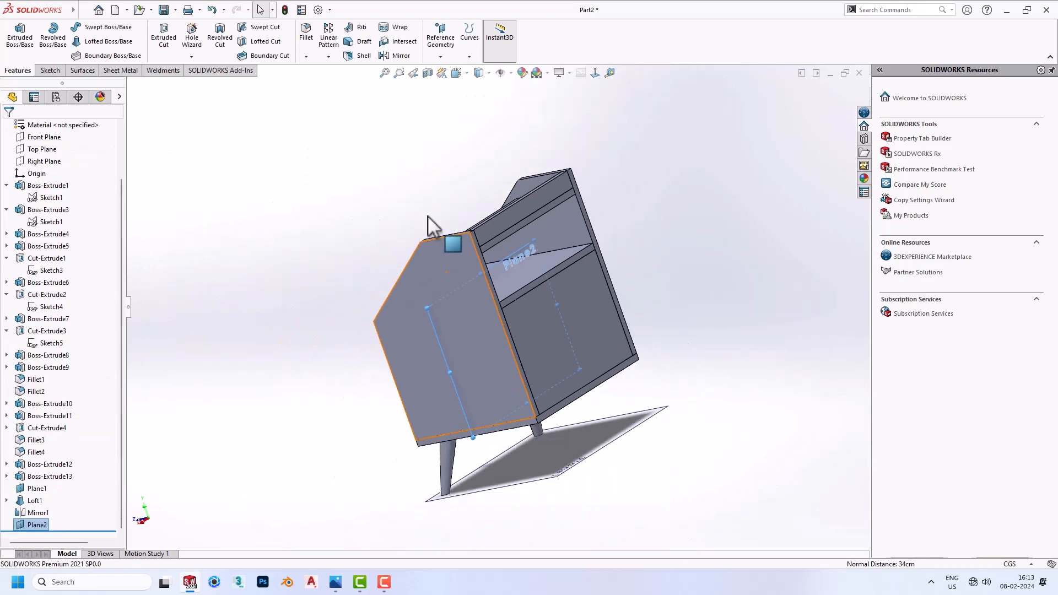
middle_drag(430, 220, 494, 147)
click(388, 56)
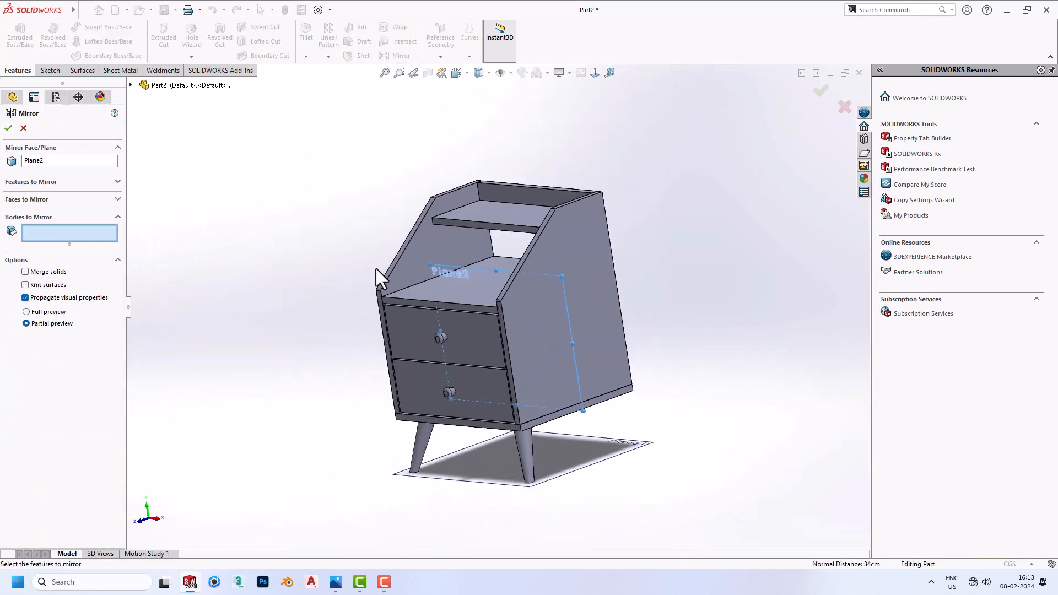
click(427, 449)
click(525, 449)
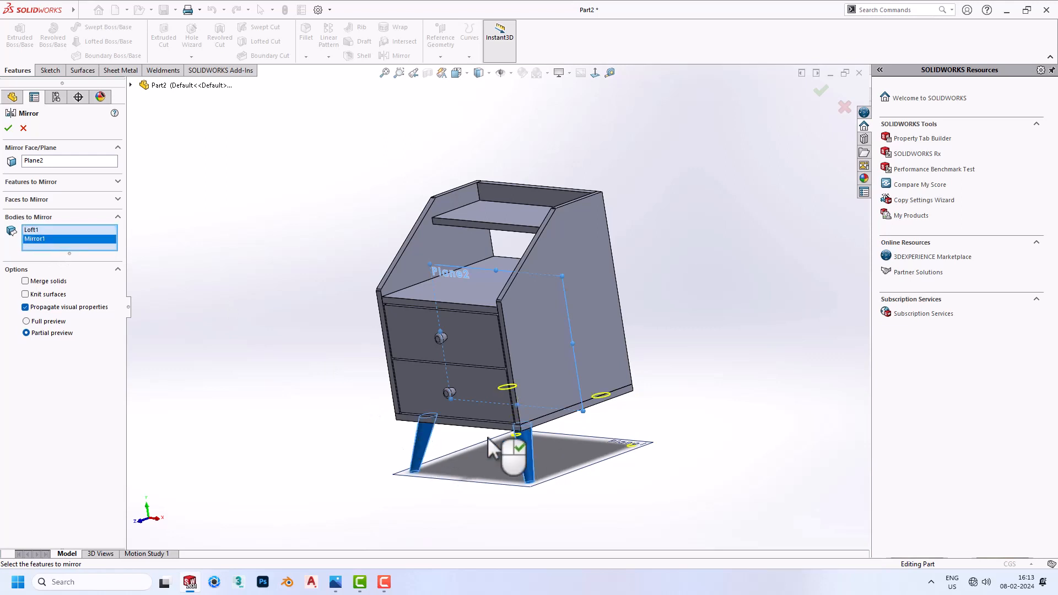
click(9, 127)
Hide the mid plane used for mirroring the legs
scroll(438, 288, up, 3)
middle_drag(512, 325, 568, 319)
scroll(524, 280, down, 4)
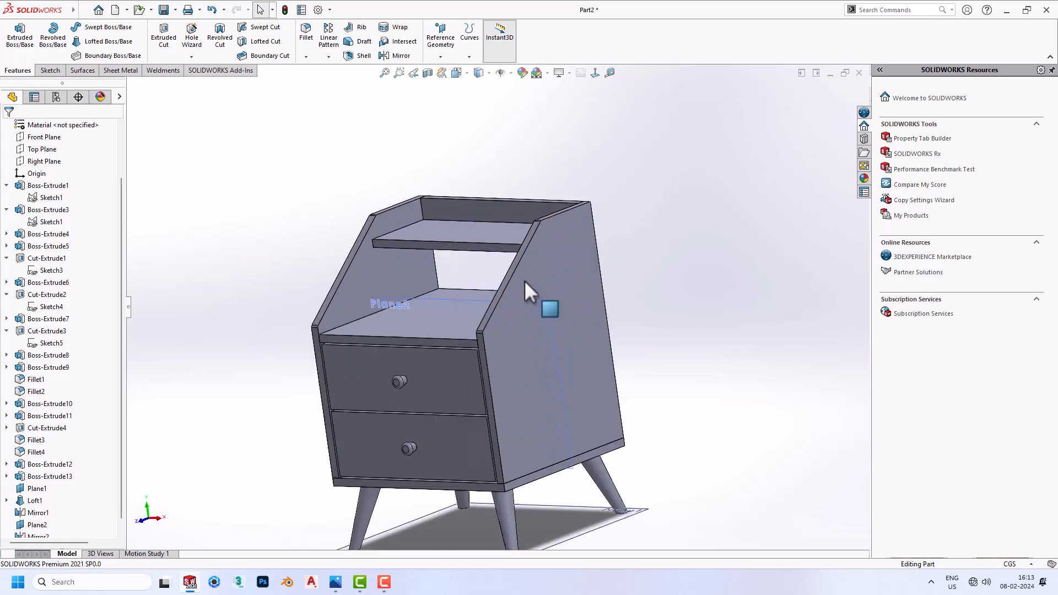
scroll(514, 294, up, 3)
middle_drag(491, 307, 529, 316)
click(531, 315)
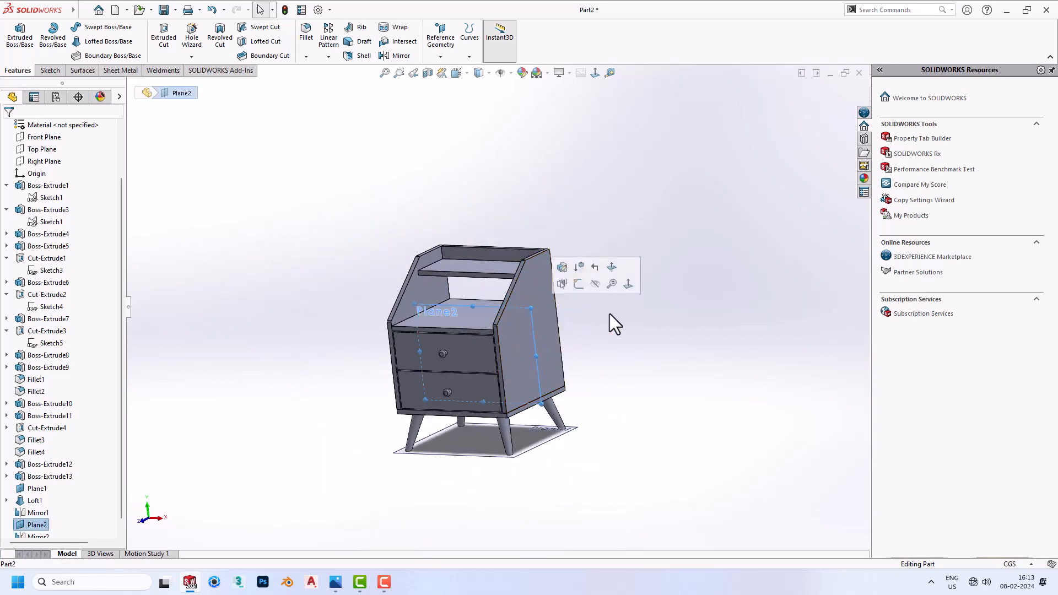
click(594, 283)
Switch to Photos to compare the cabinet model with the reference nightstand picture, and return to SOLIDWORKS
middle_drag(501, 364, 450, 408)
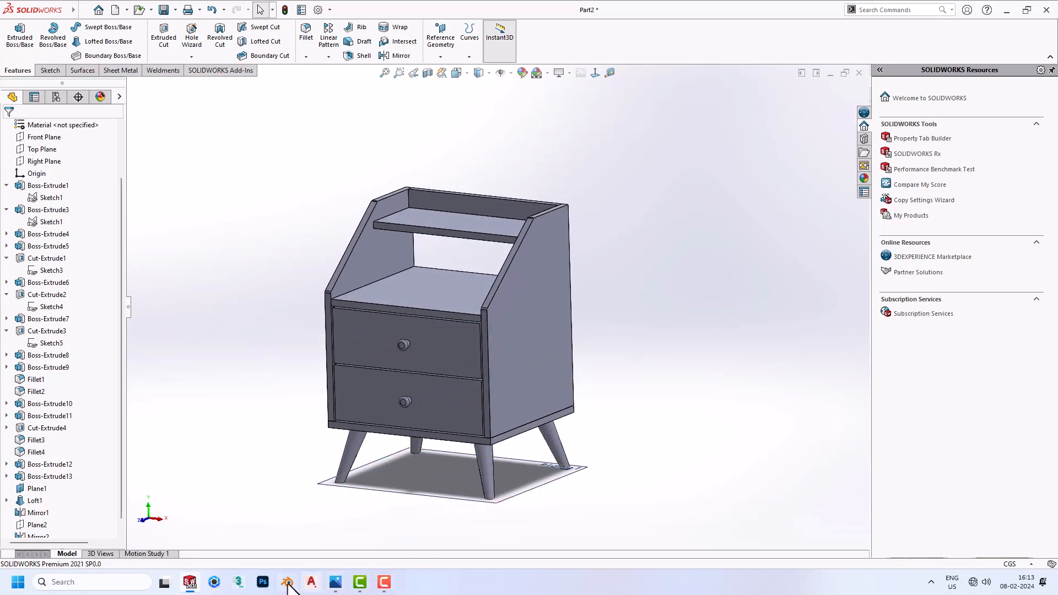
click(335, 583)
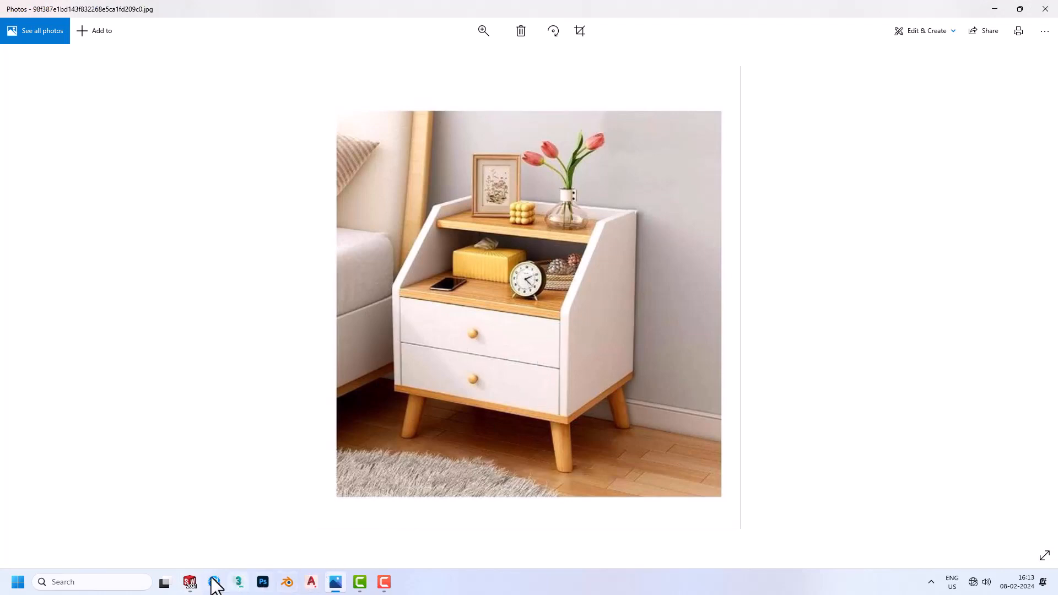
click(191, 582)
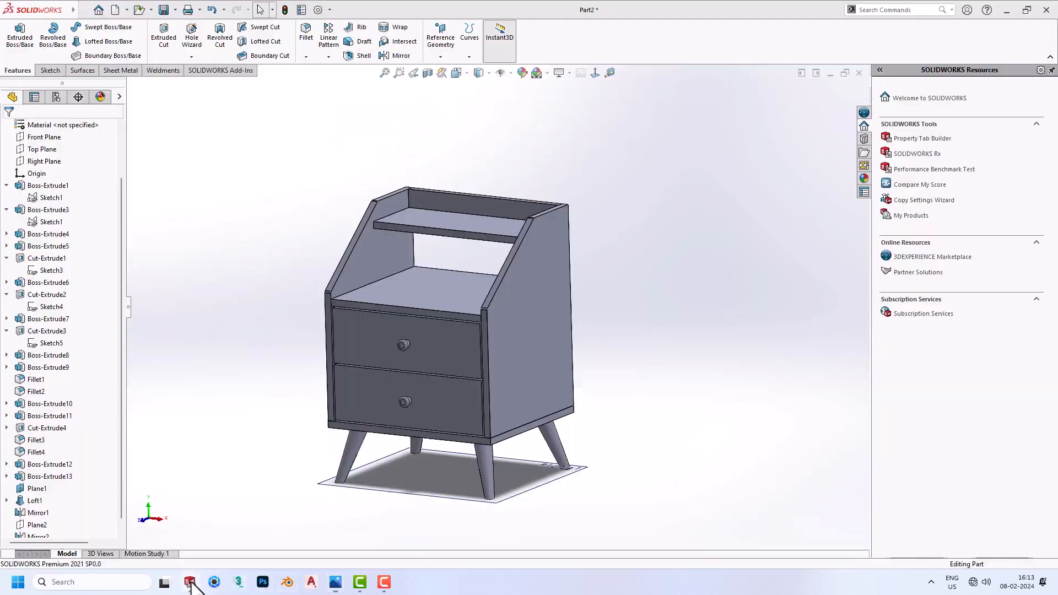
Start a white color appearance (RGB 255, 255, 255), clear the whole part from its selected geometry and restrict the selection to bodies
click(864, 179)
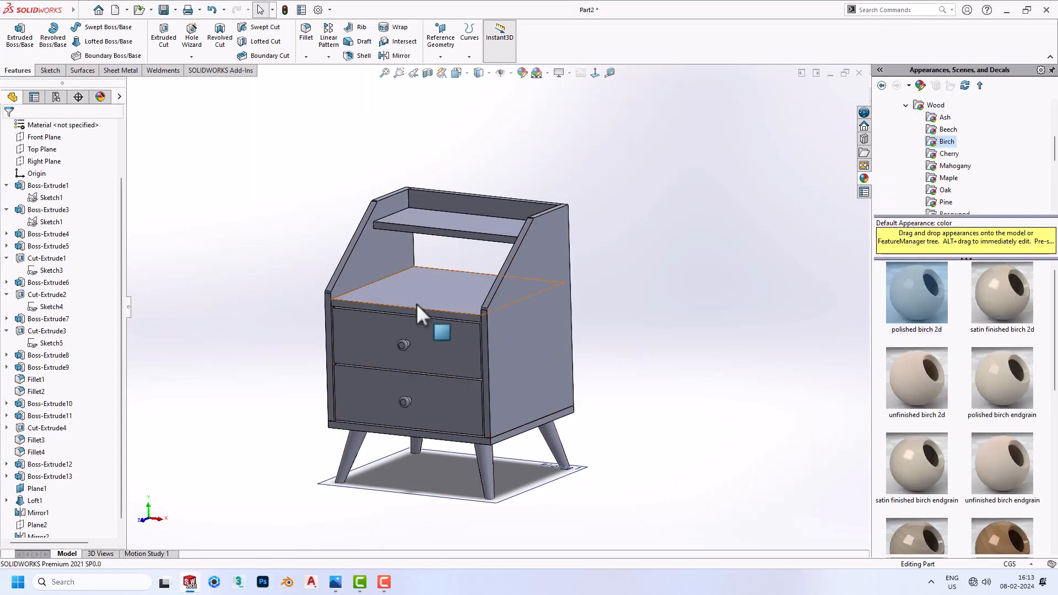
click(522, 72)
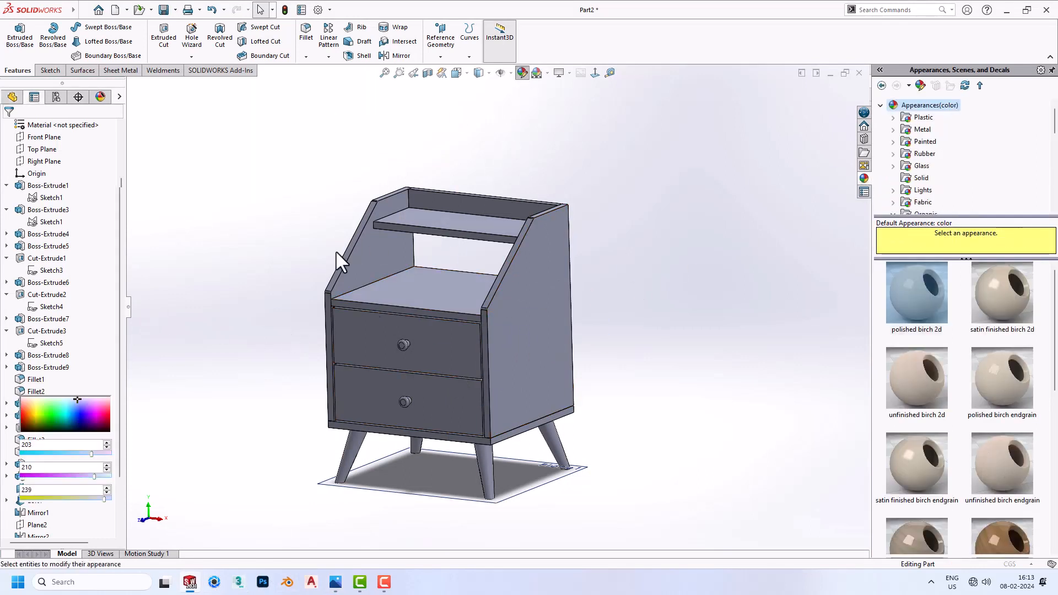
click(85, 343)
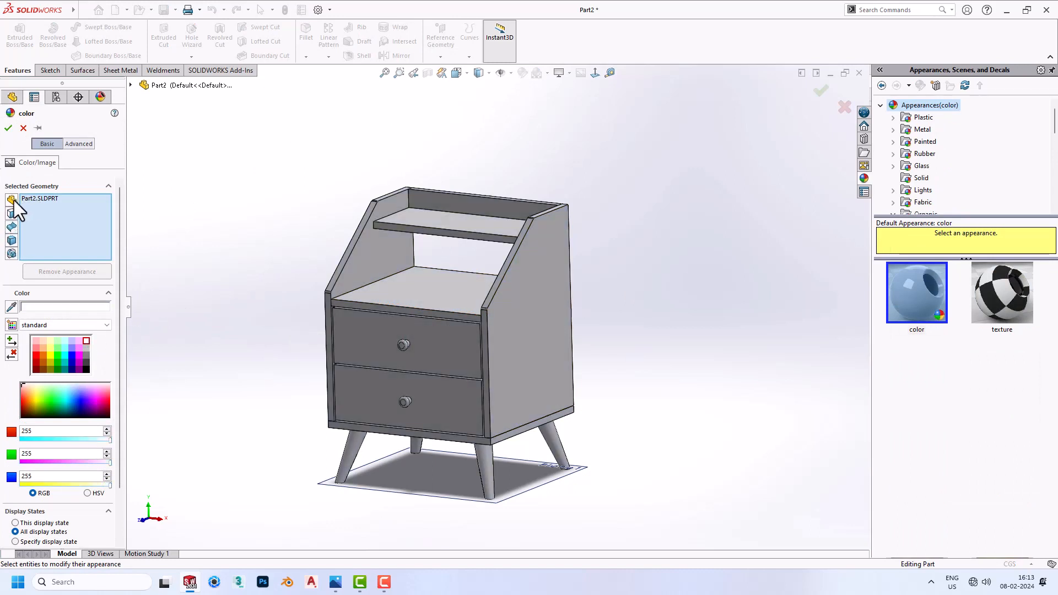
click(49, 200)
key(Delete)
click(9, 211)
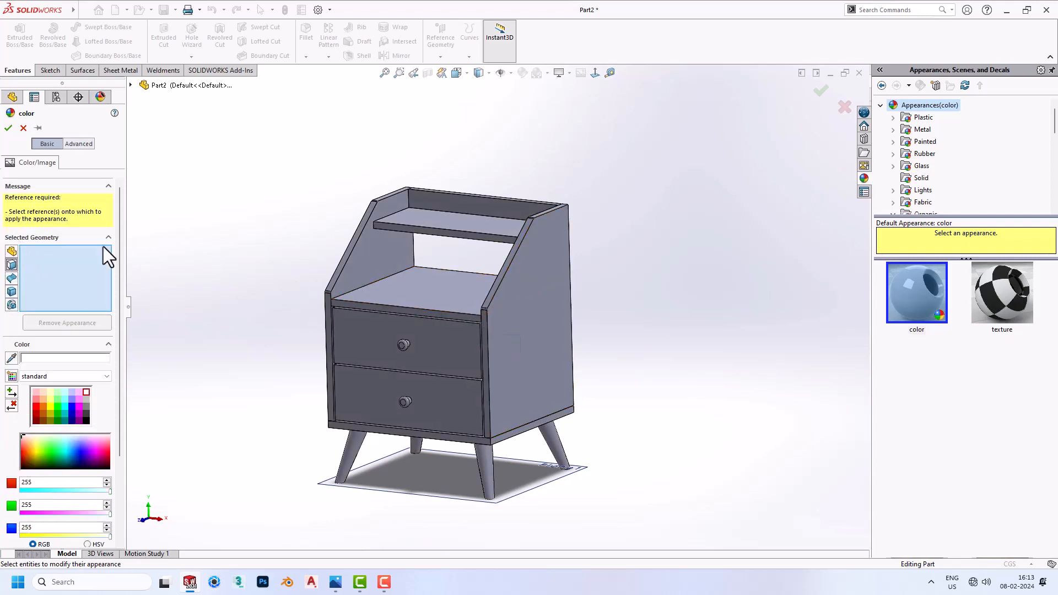
click(524, 323)
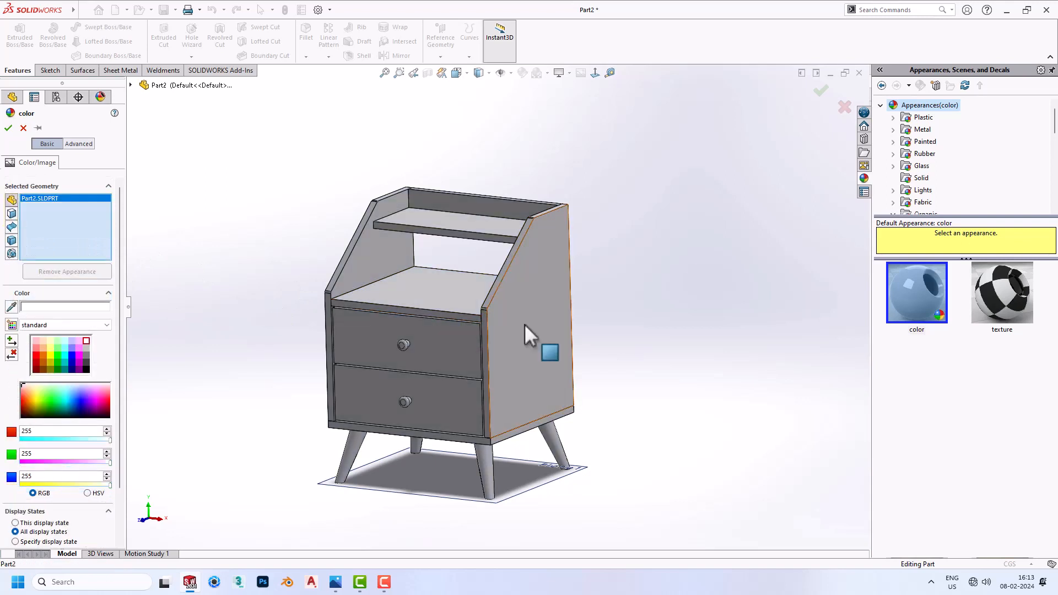
click(525, 324)
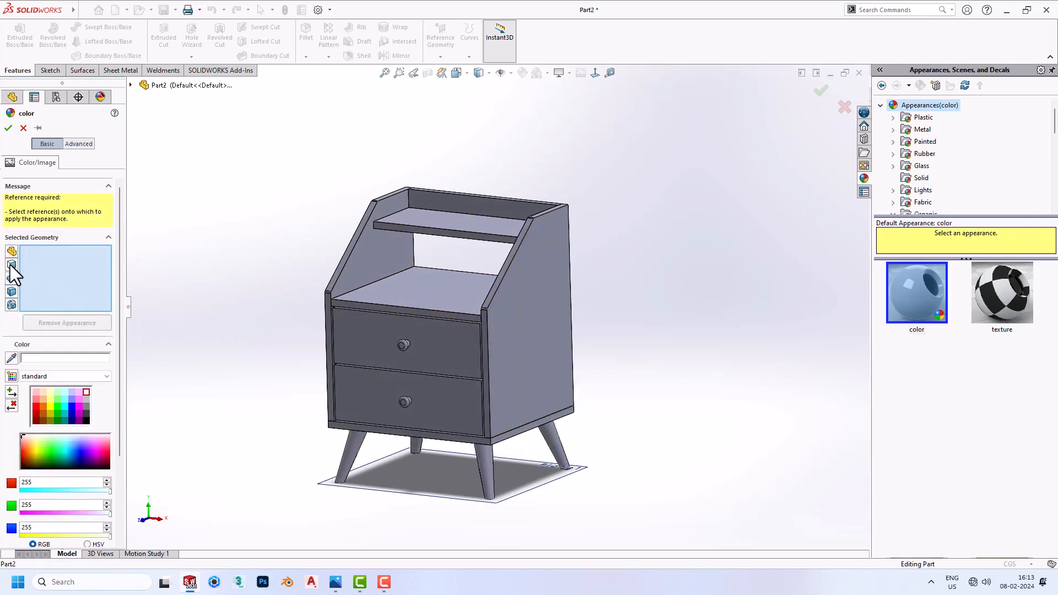
click(12, 292)
Apply the white color to both side panels, the top rear board, both drawer fronts, both knobs and the cabinet's back panel
click(510, 290)
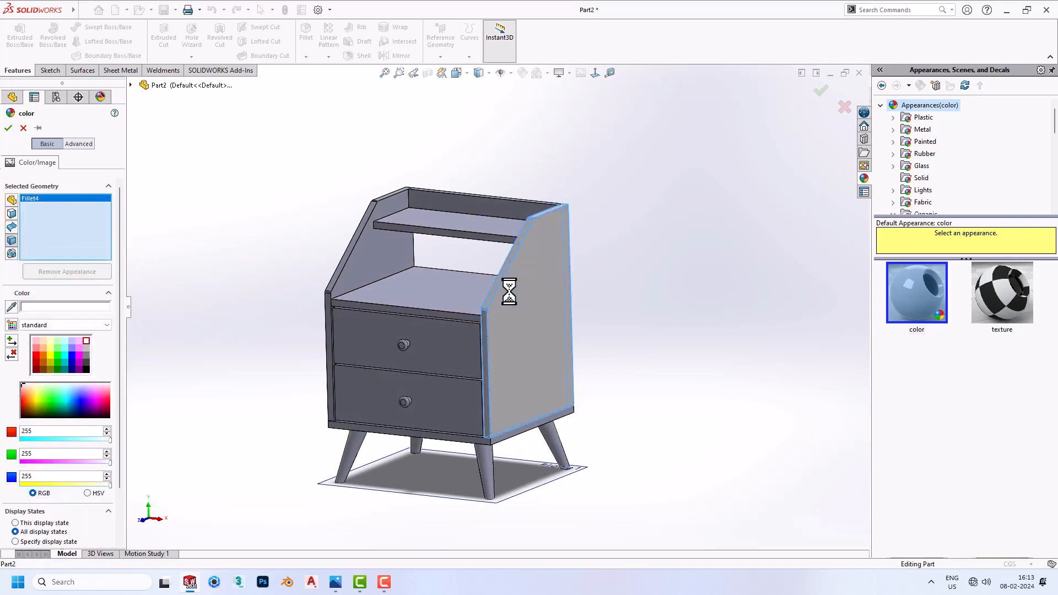
click(362, 266)
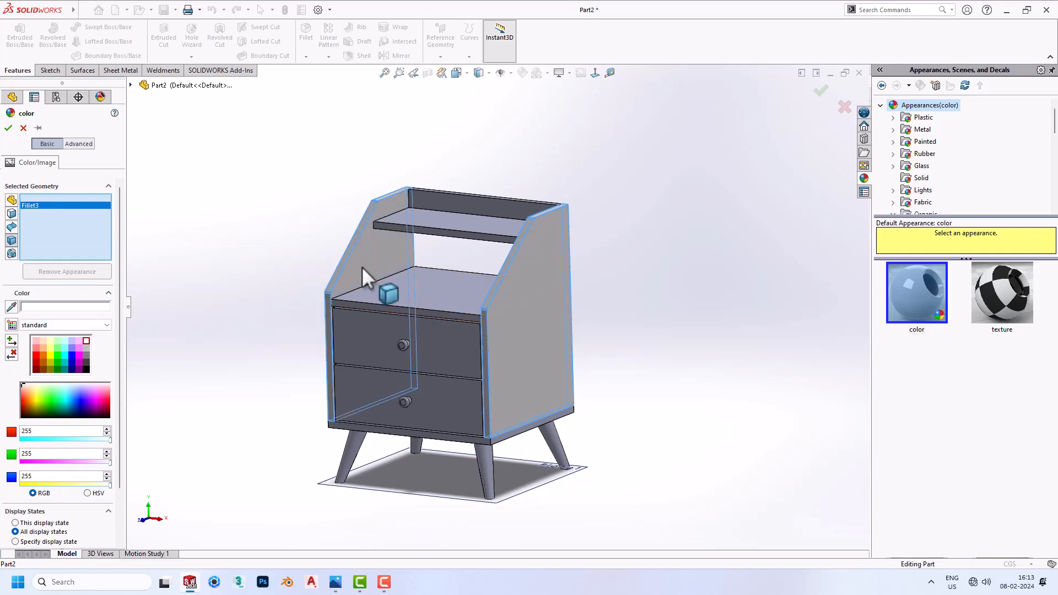
click(477, 203)
click(445, 351)
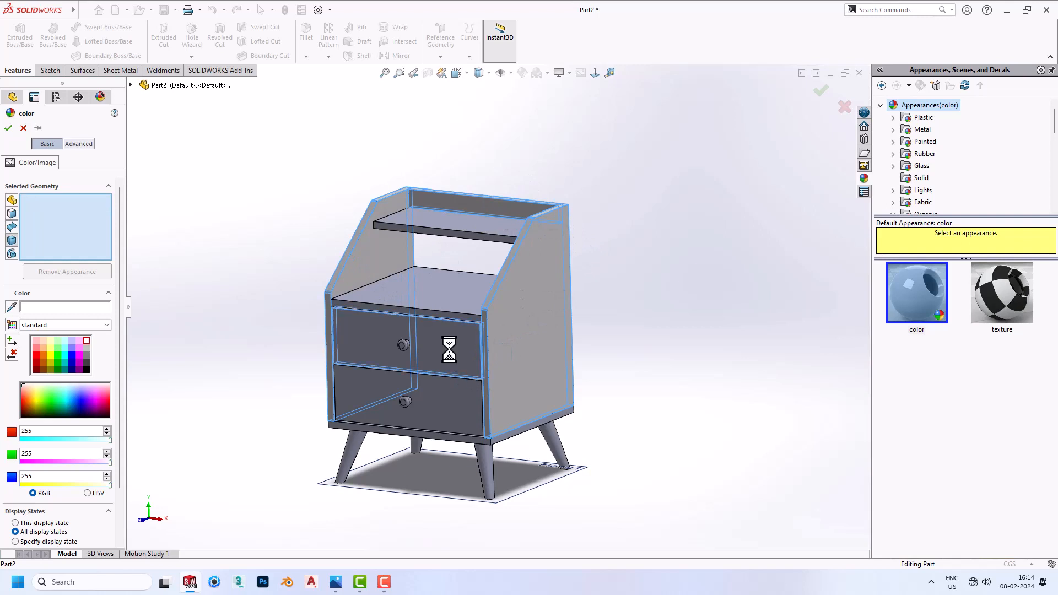
click(448, 405)
click(407, 343)
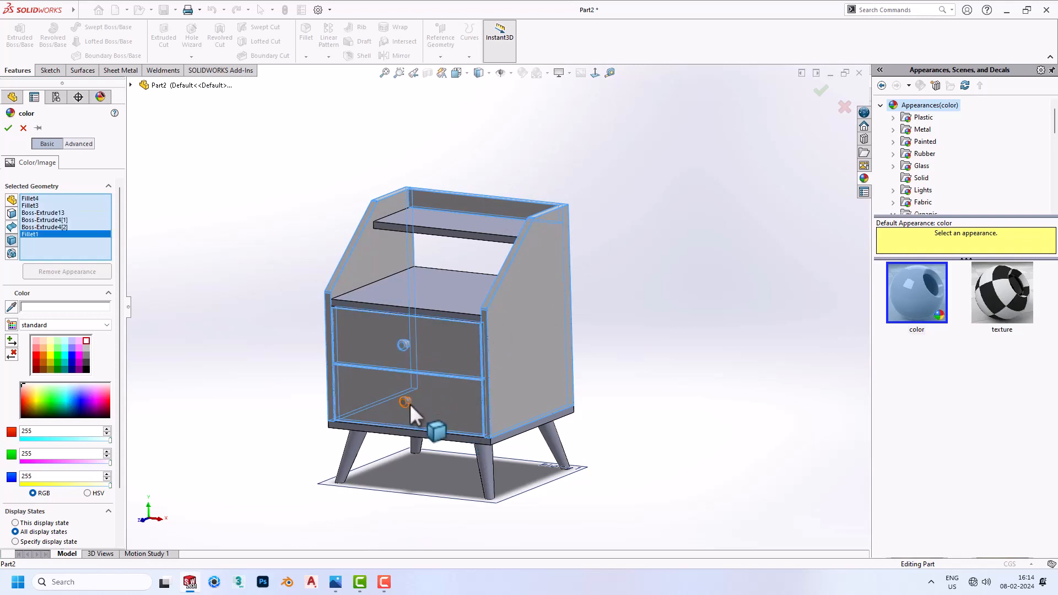
click(408, 403)
middle_drag(405, 302, 628, 308)
click(391, 330)
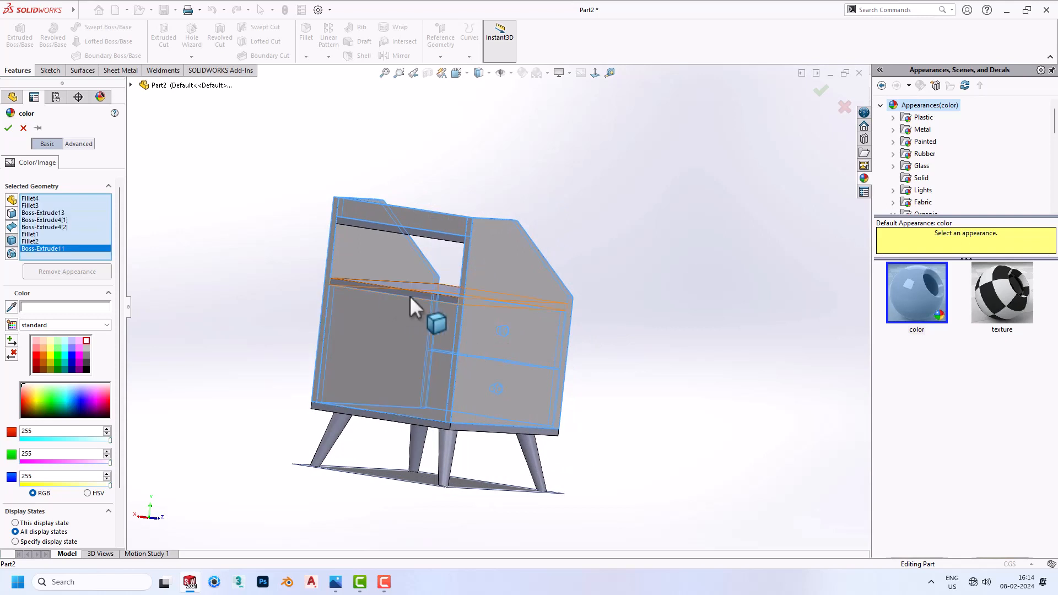
middle_drag(535, 333, 312, 322)
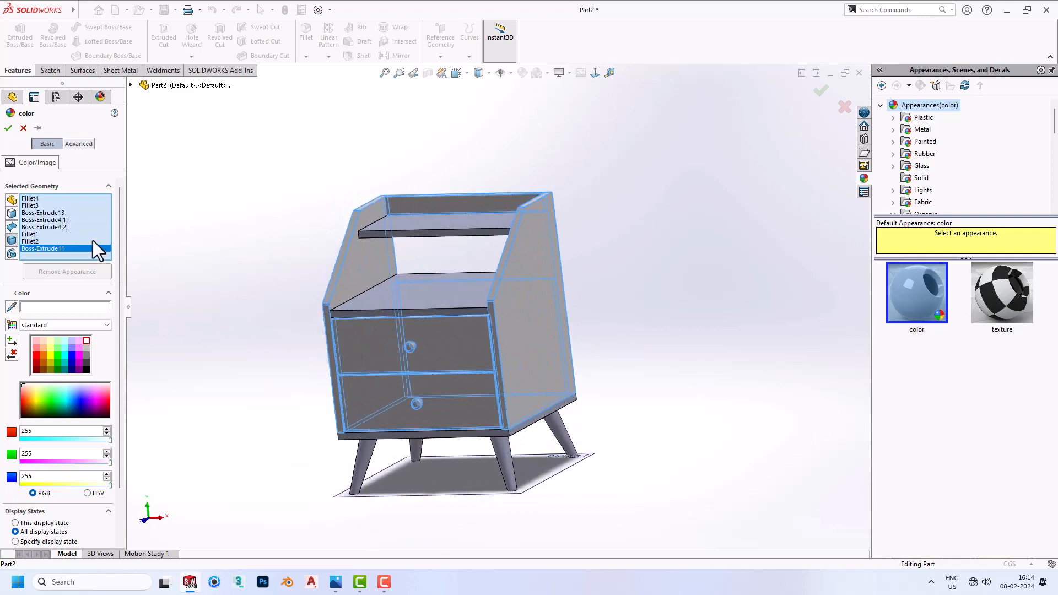
click(7, 128)
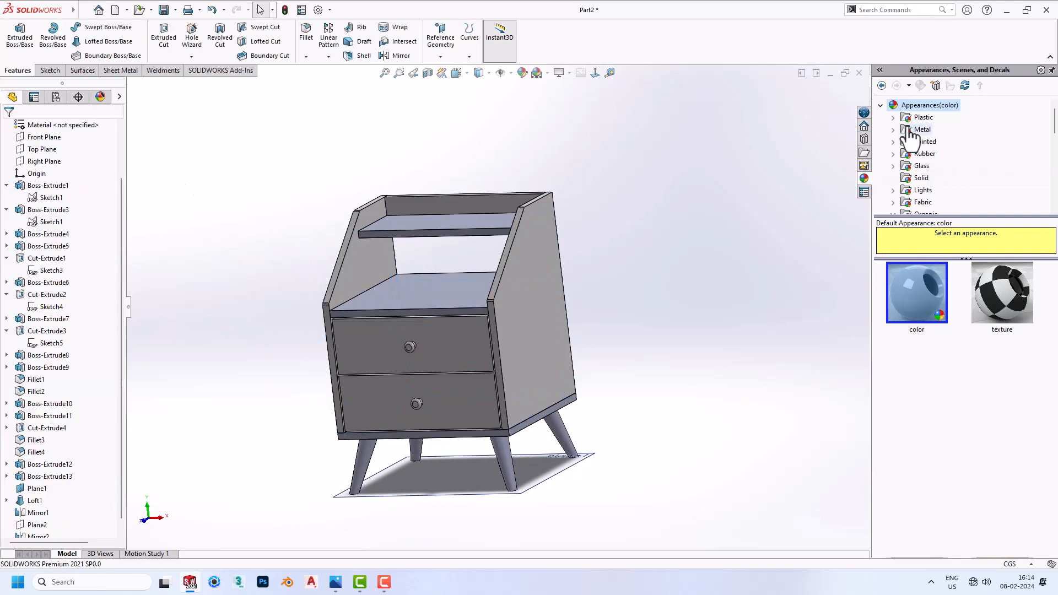
Open the Ash finishes within the Organic wood category of the appearance library
scroll(918, 165, down, 1)
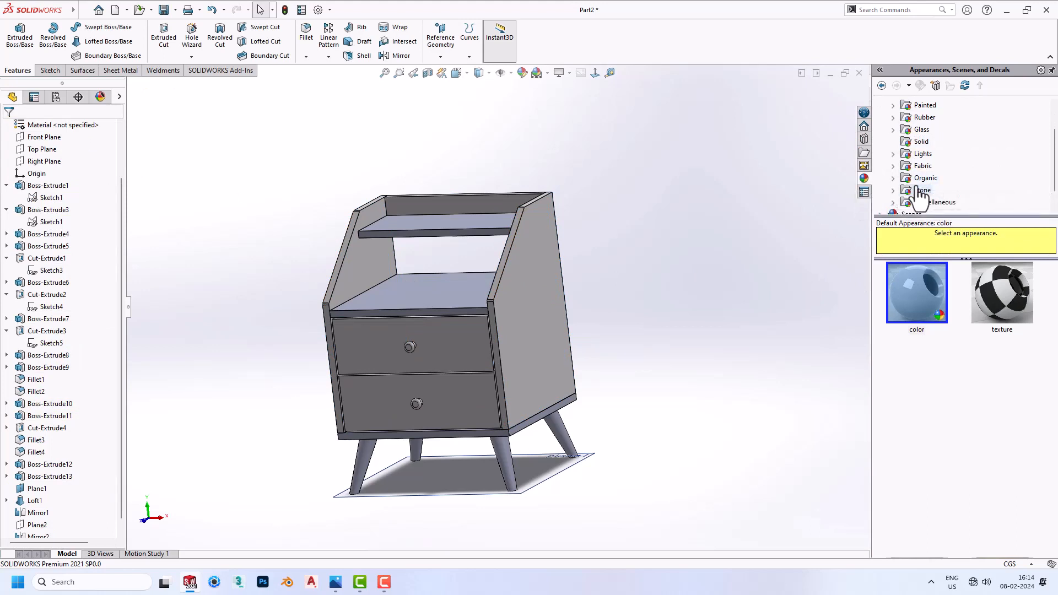
scroll(915, 182, down, 1)
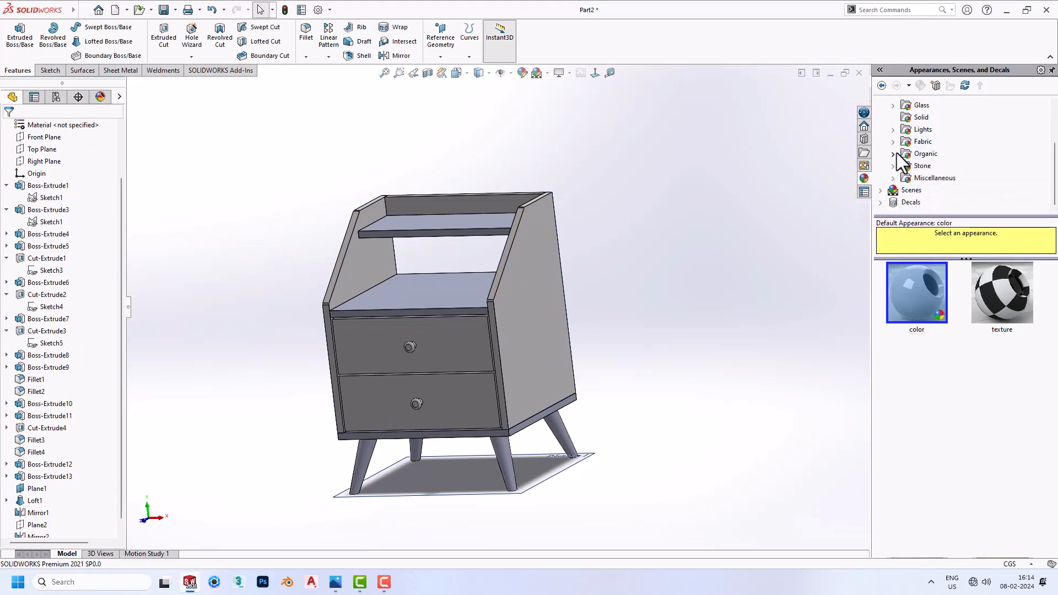
click(894, 154)
double_click(936, 117)
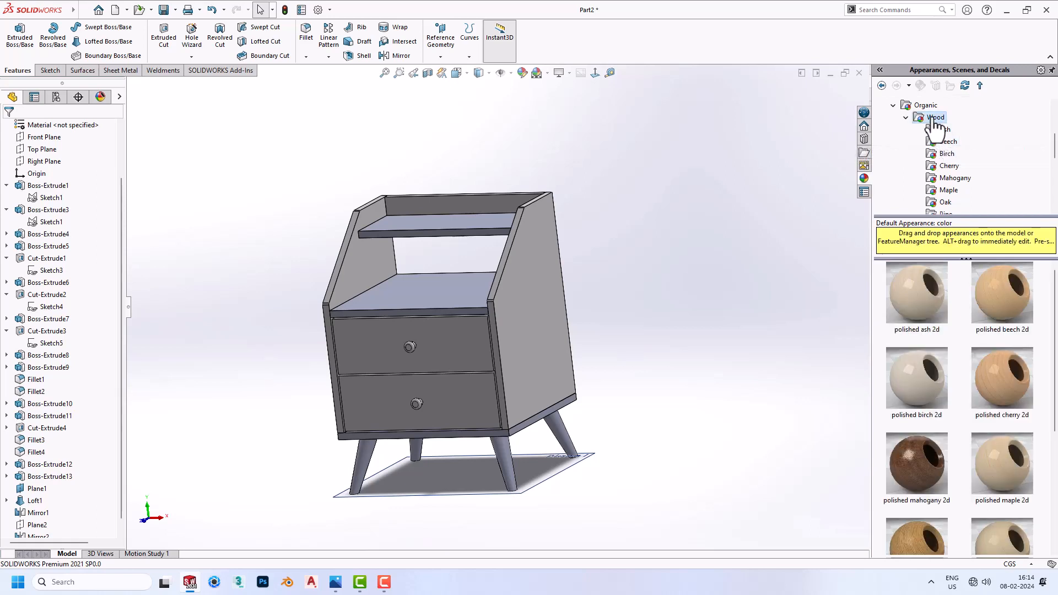
click(943, 130)
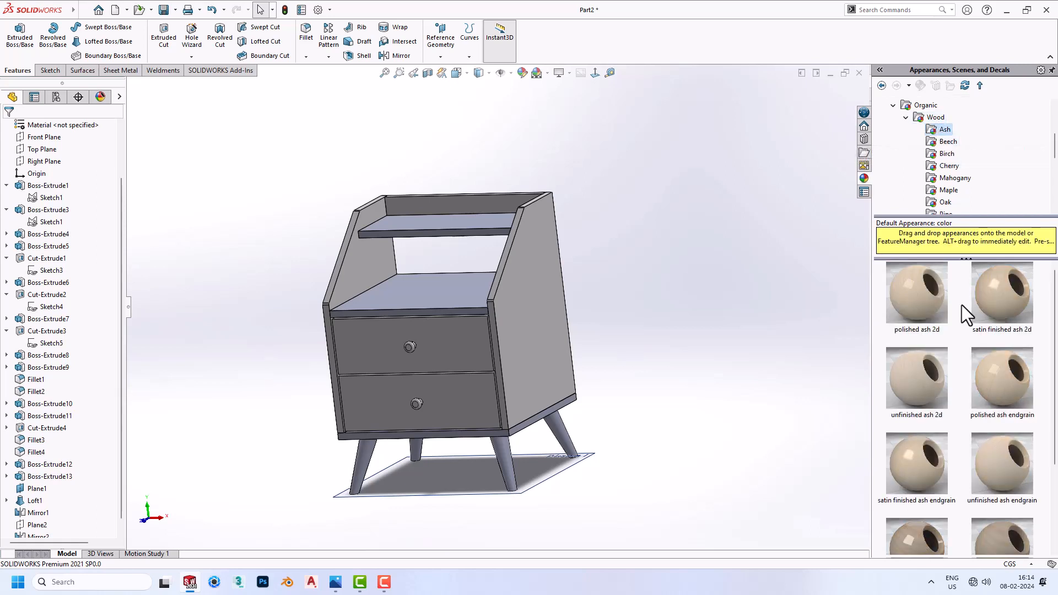
click(991, 293)
drag(995, 290, 931, 305)
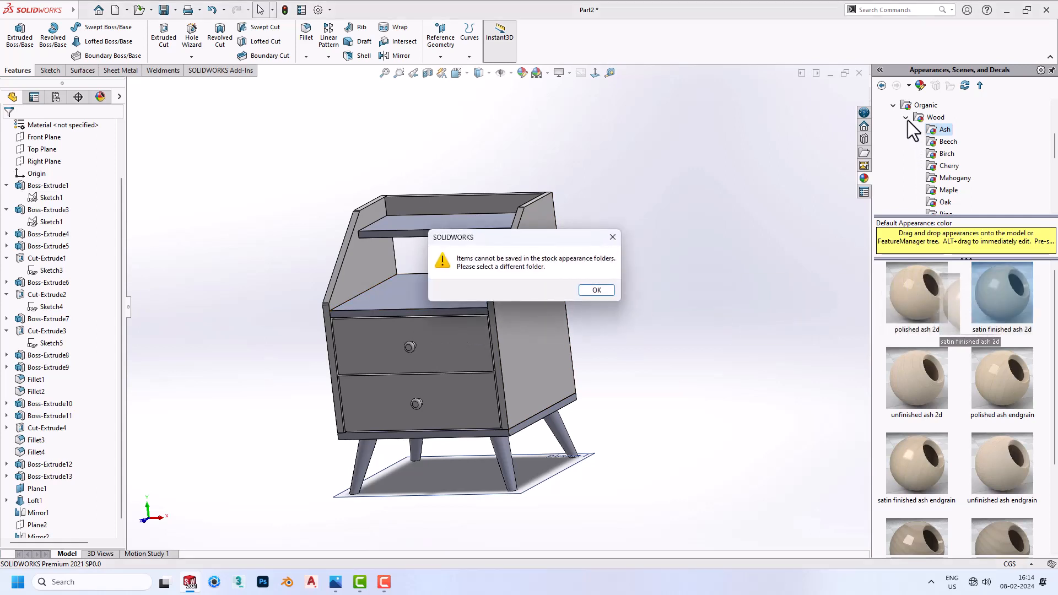
click(612, 237)
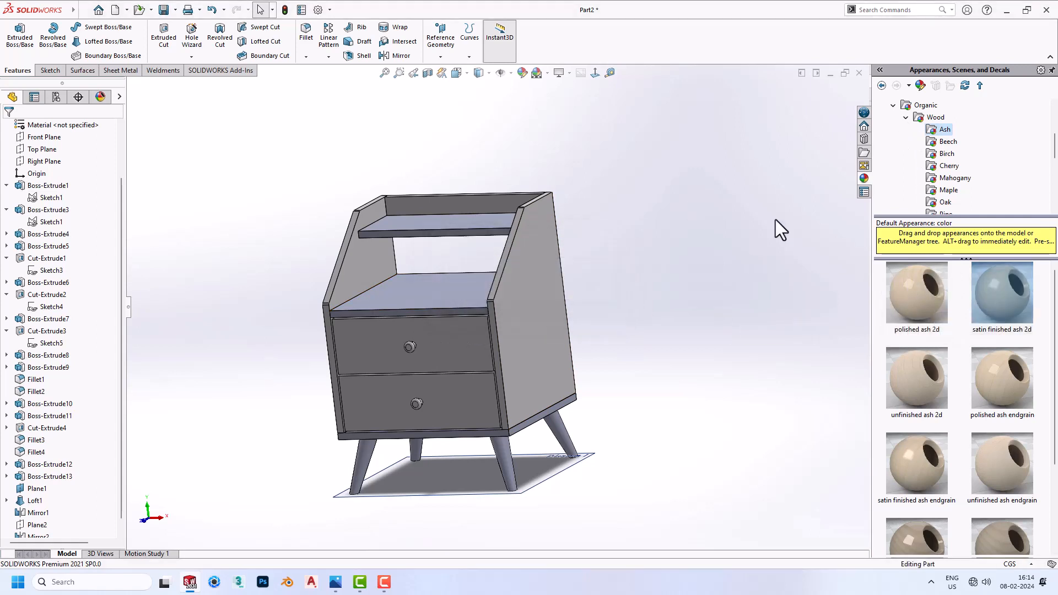
Apply the satin finished beech 2d appearance to the board above the drawers and to the upper shelf, each as a body
click(902, 118)
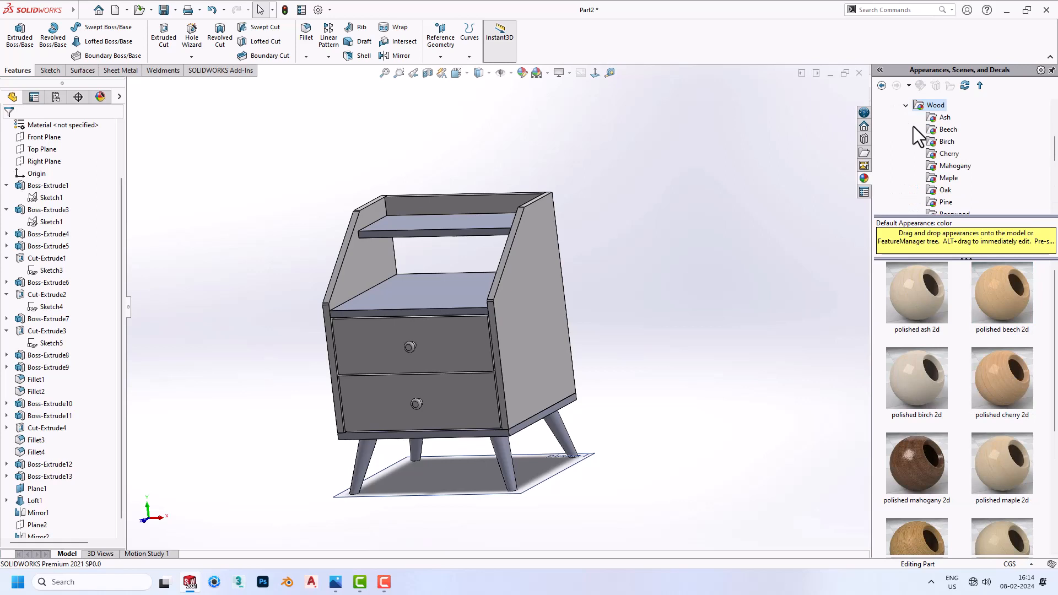
click(944, 117)
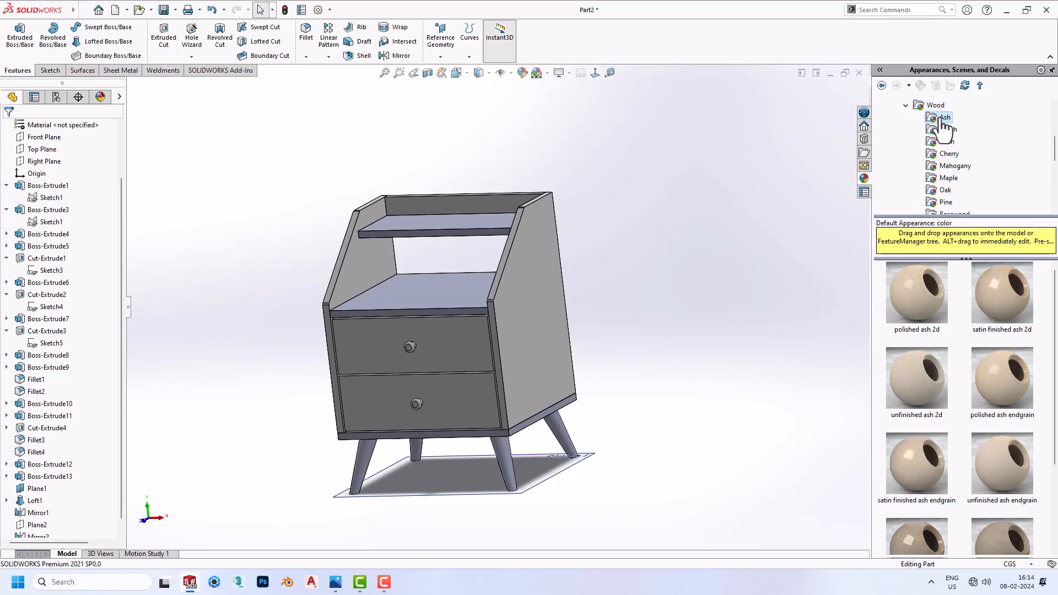
click(946, 130)
drag(1000, 313, 448, 301)
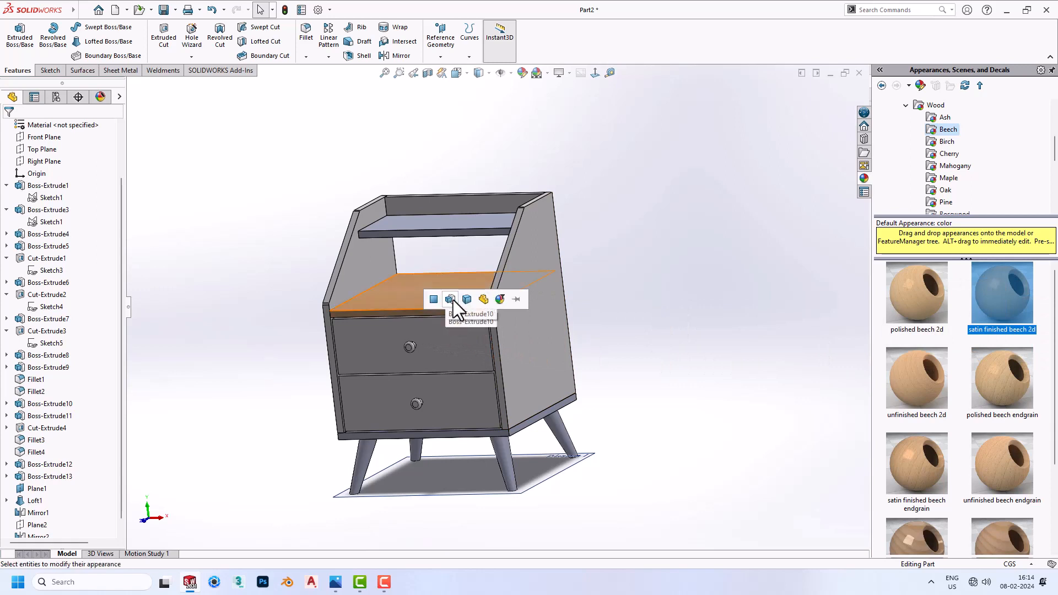
click(466, 300)
drag(1024, 305, 448, 227)
click(457, 226)
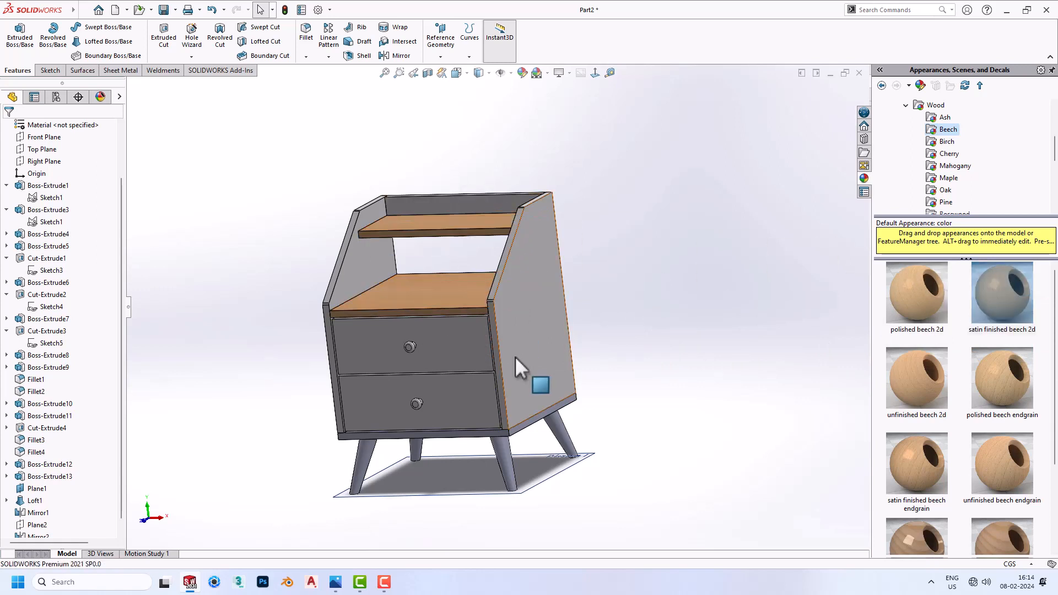
Apply the satin finished beech 2d appearance to all four legs and the cabinet's bottom board
drag(998, 296, 512, 468)
click(517, 468)
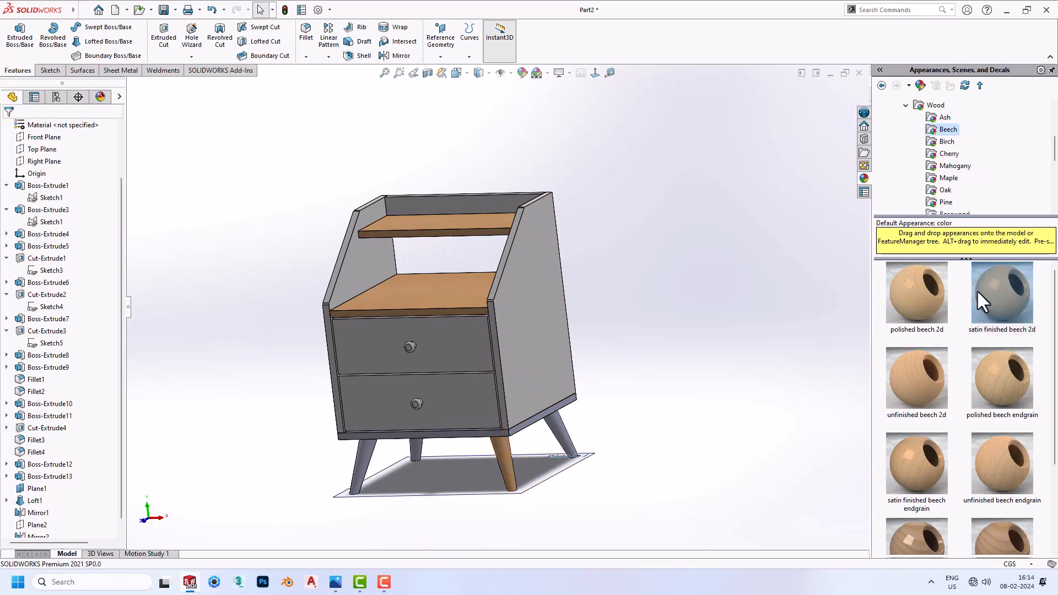
drag(977, 289, 553, 430)
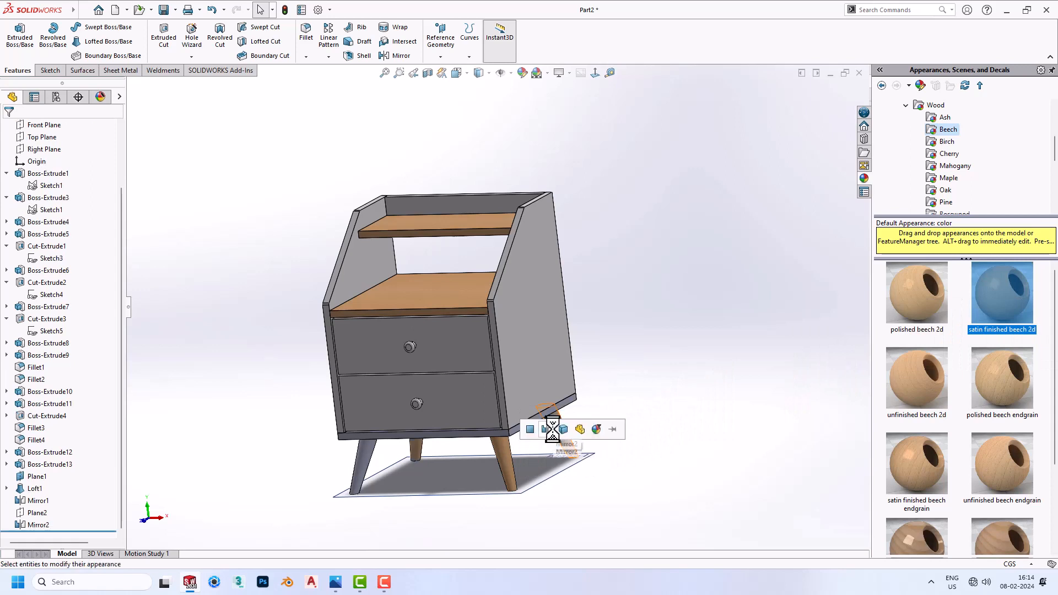
click(561, 430)
drag(1020, 284, 478, 432)
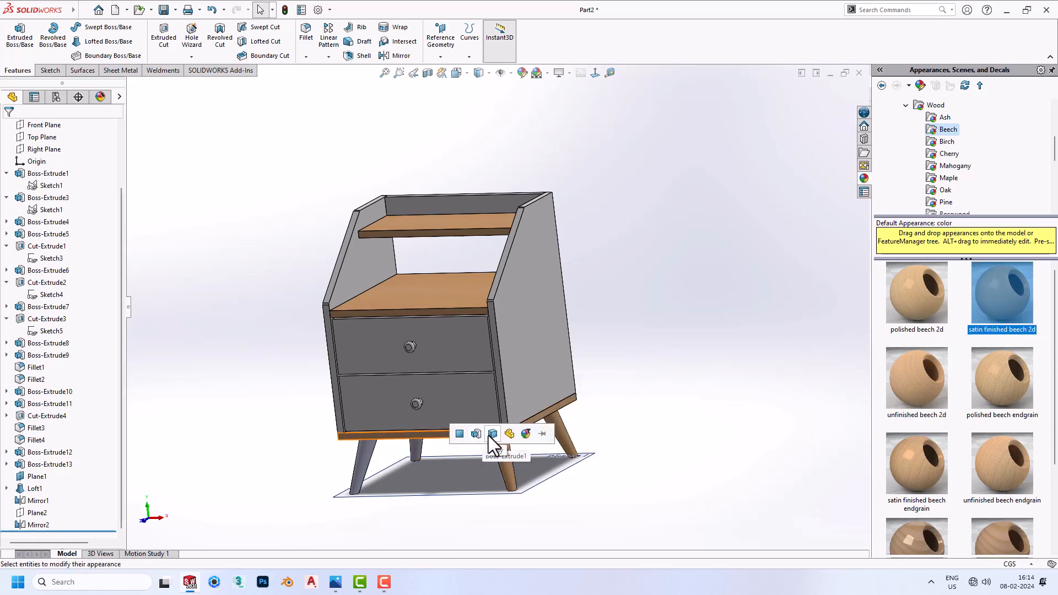
click(478, 434)
drag(975, 292, 372, 459)
click(379, 459)
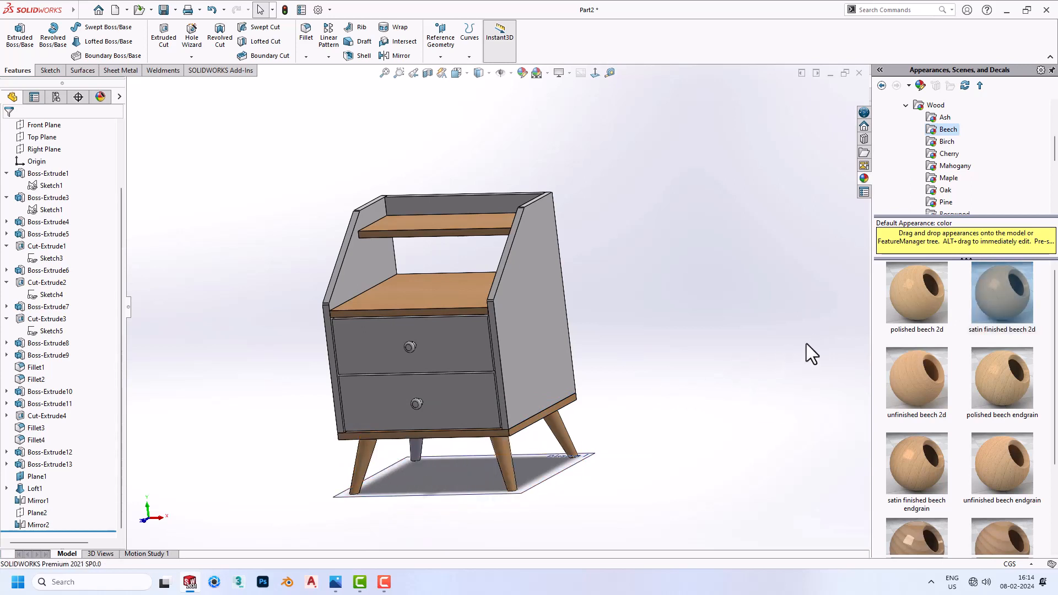
drag(1007, 292, 416, 448)
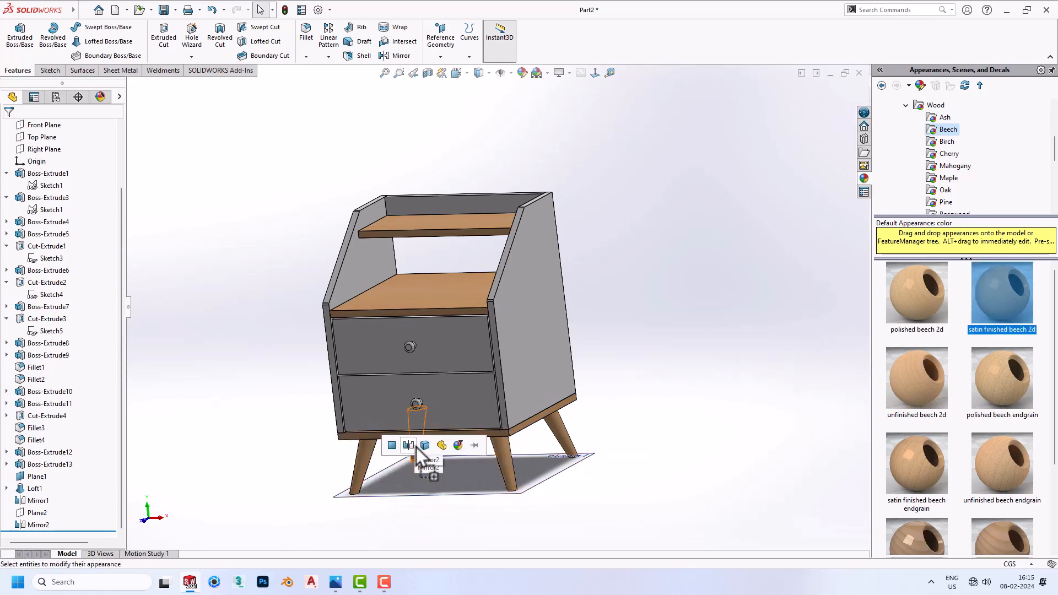
click(421, 448)
Hide the upper and lower drawer front bodies to expose the inside of the drawers
scroll(422, 431, up, 1)
middle_drag(422, 431, 449, 437)
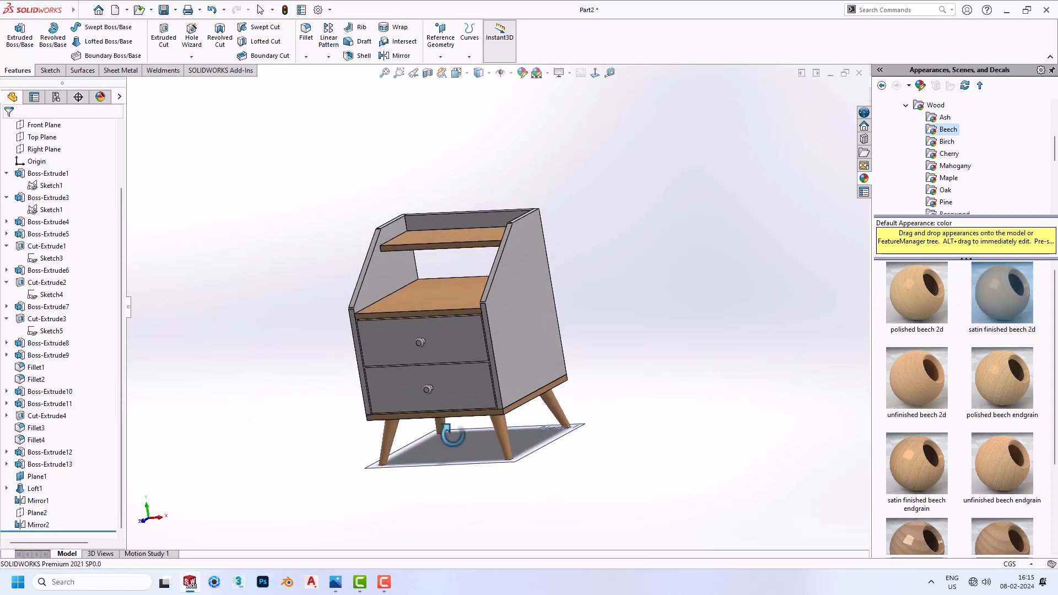
click(399, 336)
click(438, 372)
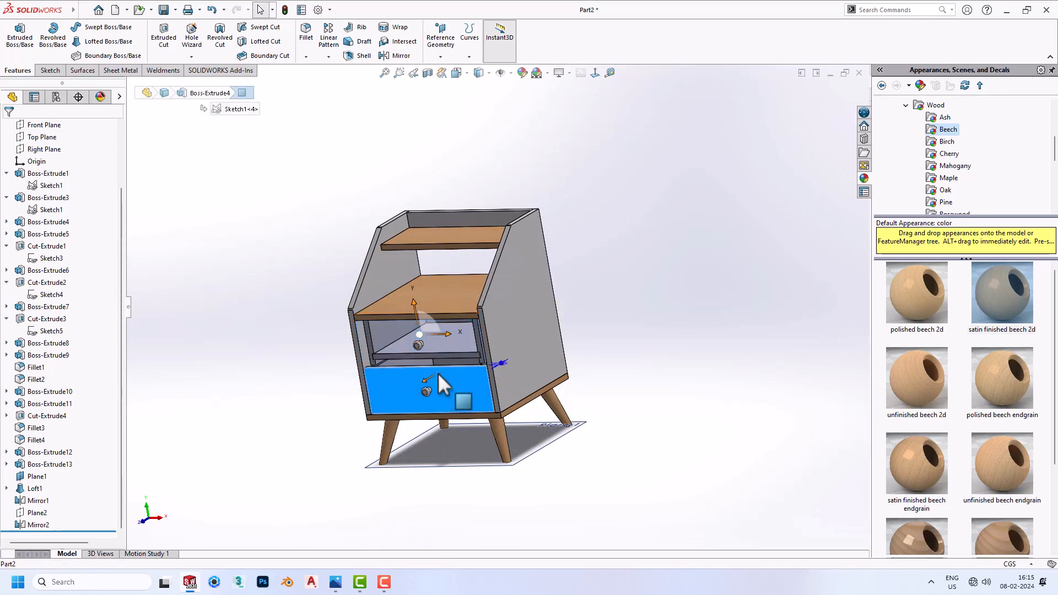
click(504, 338)
key(ctrl+1)
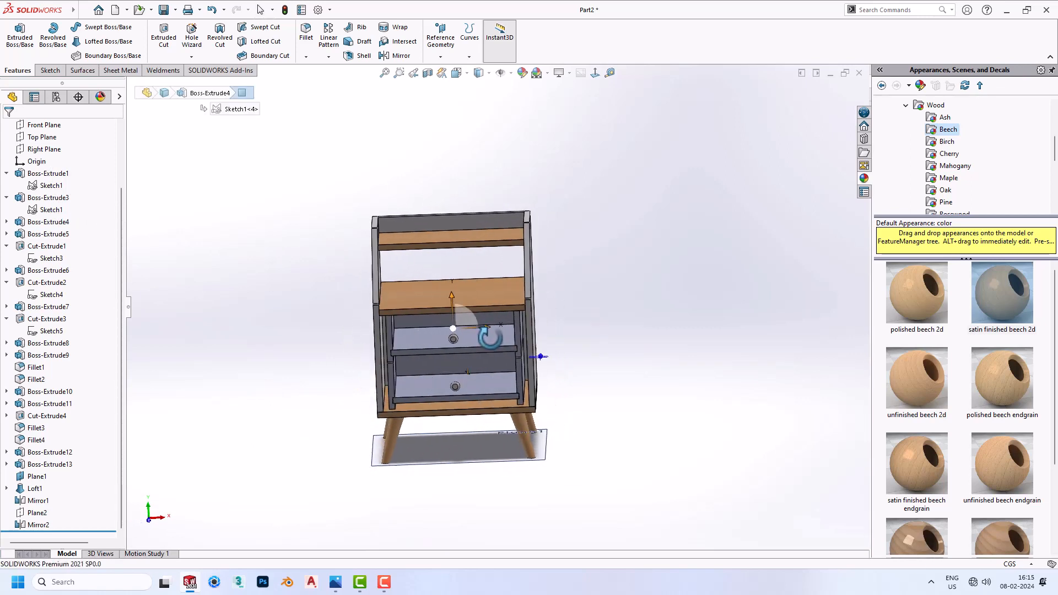
Apply the polished beech 2d appearance to the bottoms, sides and back boards of both drawers
drag(899, 309, 479, 340)
click(472, 339)
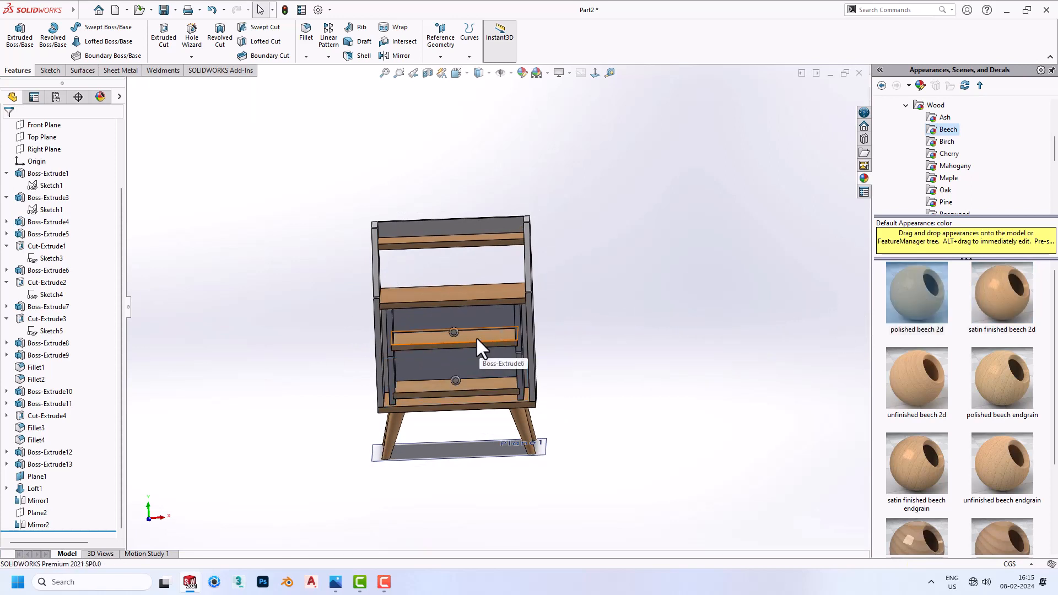
drag(942, 301, 521, 330)
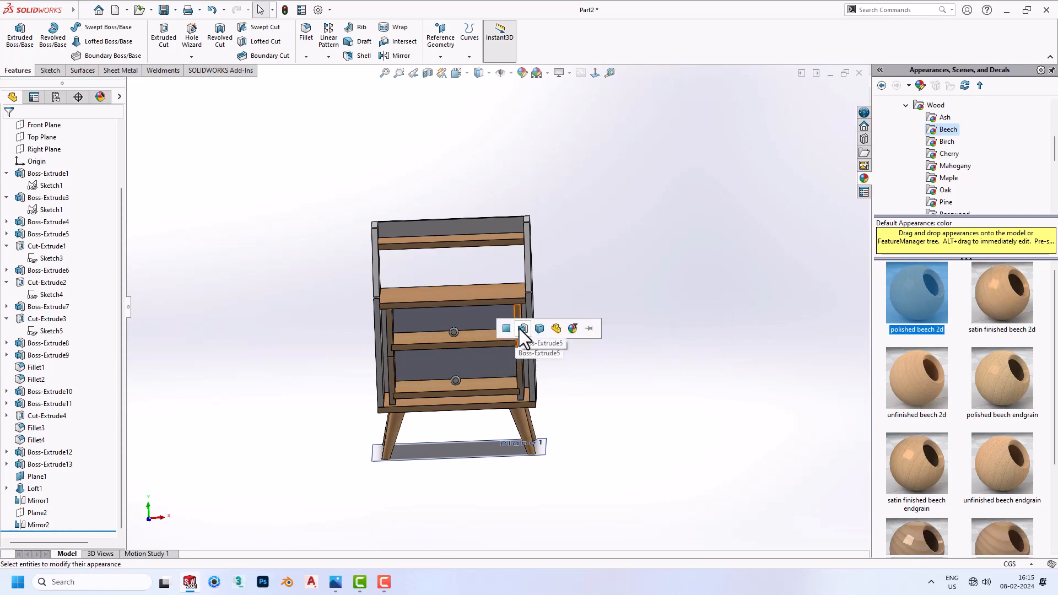
drag(905, 299, 459, 320)
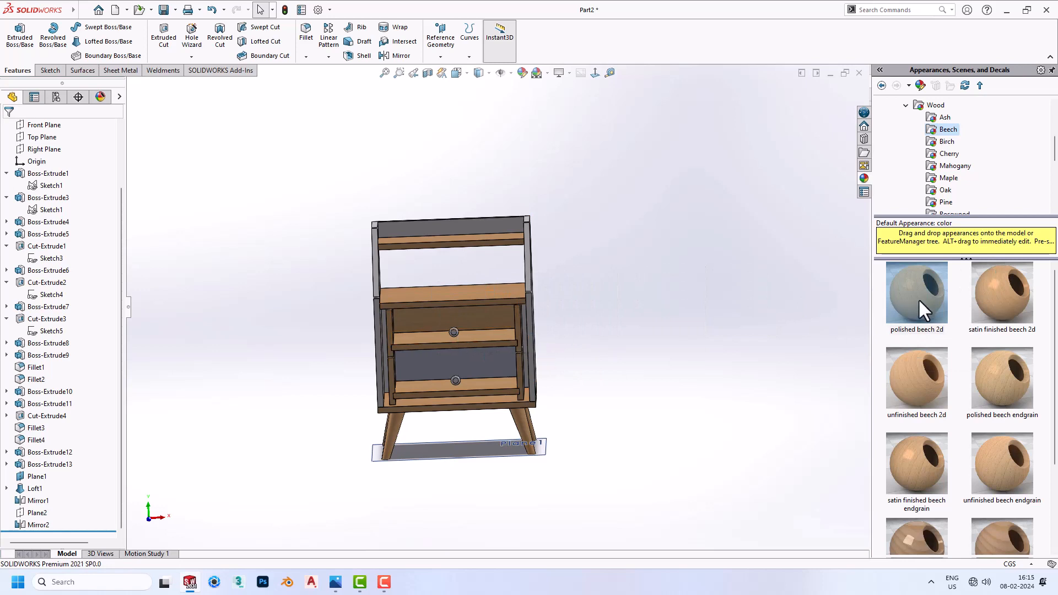
drag(918, 299, 487, 358)
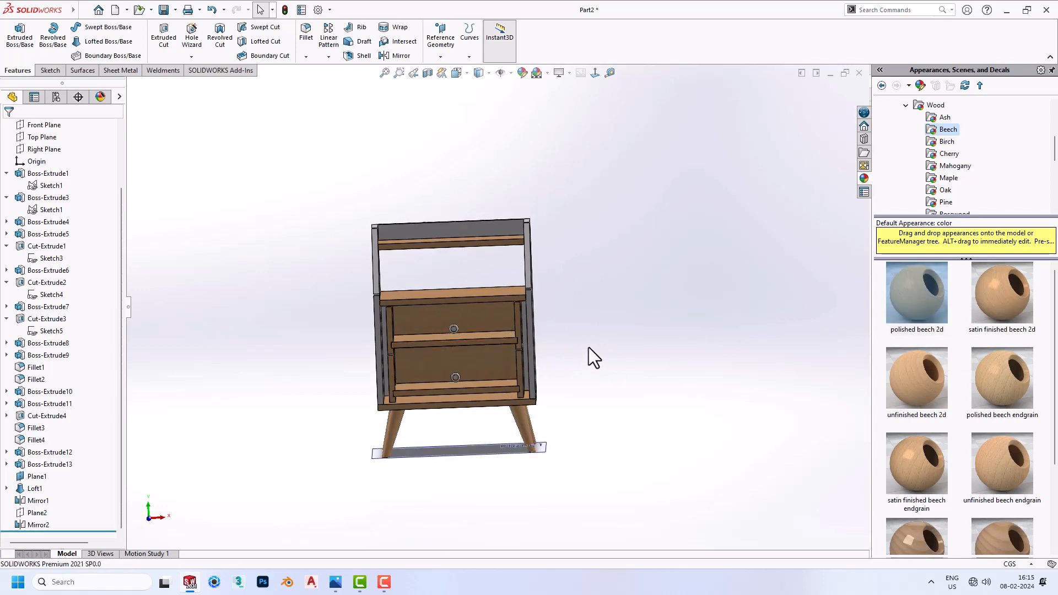
Restore the visibility of all solid bodies at once, including both hidden drawer fronts
middle_drag(589, 354, 421, 359)
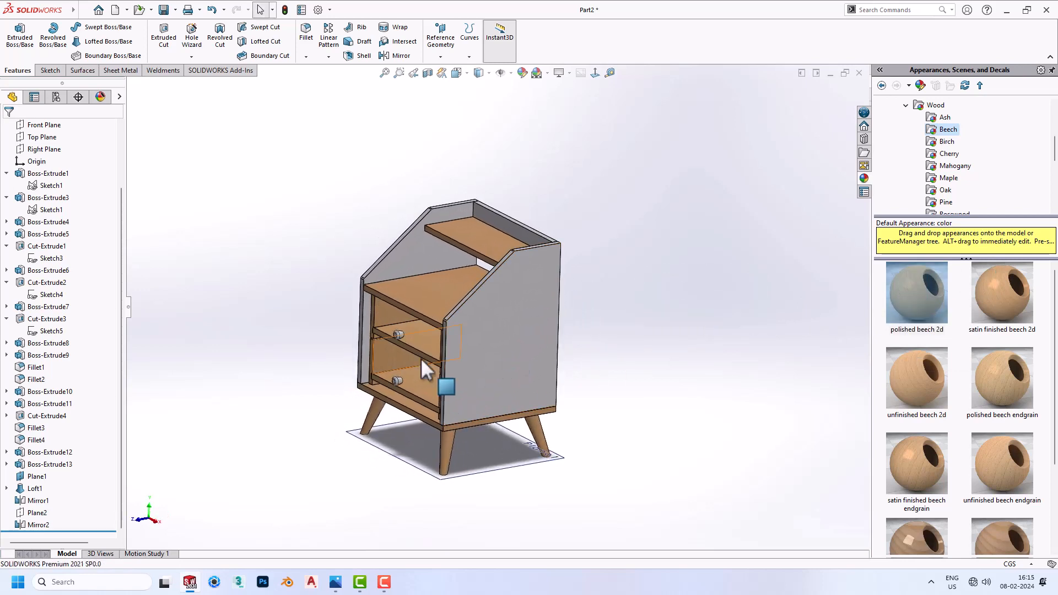
scroll(42, 171, up, 3)
click(44, 173)
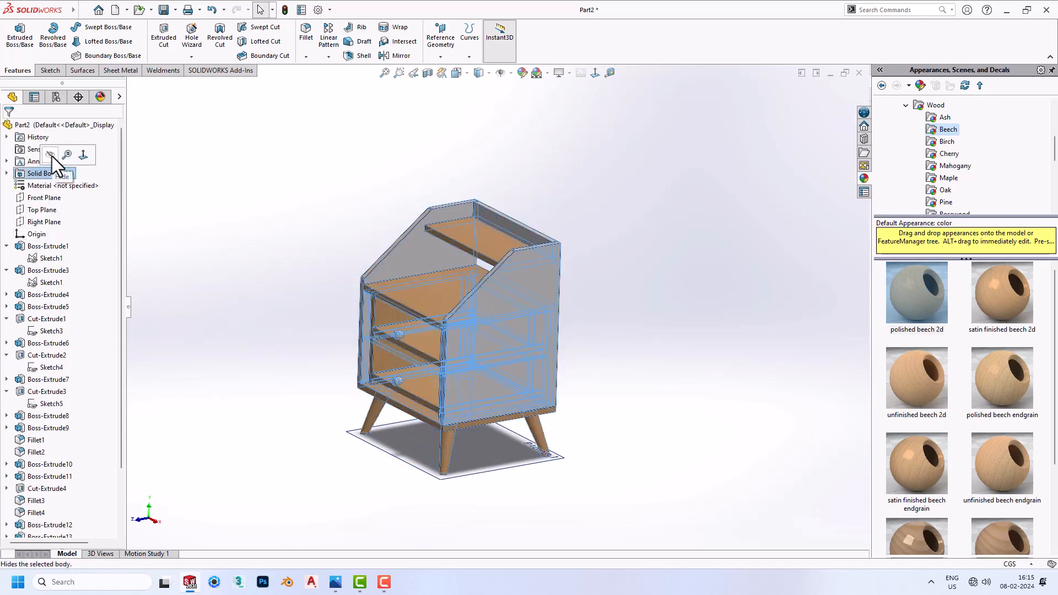
click(50, 155)
click(50, 173)
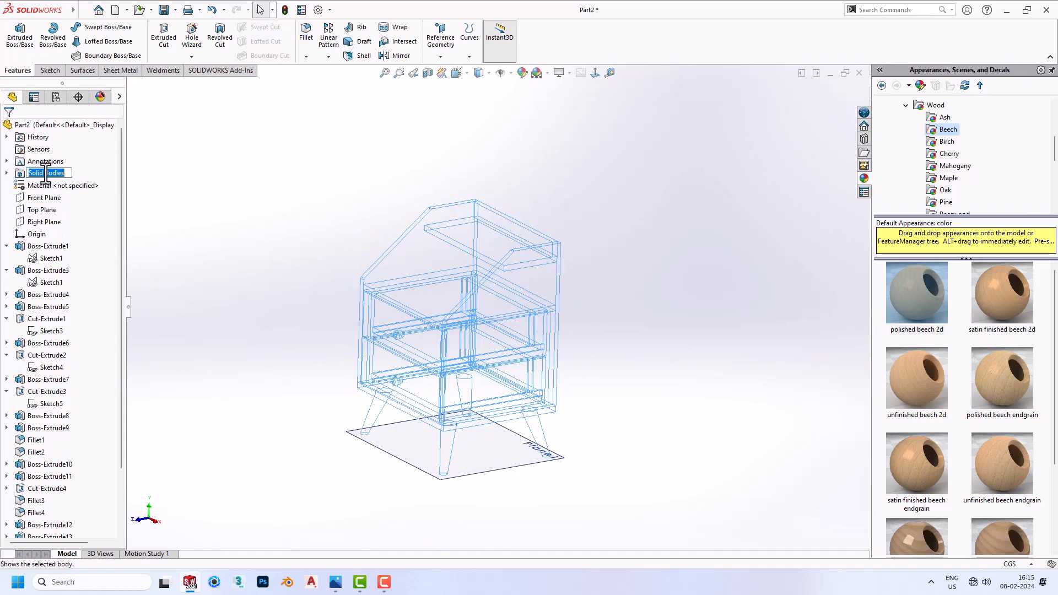
click(16, 175)
click(31, 162)
click(299, 234)
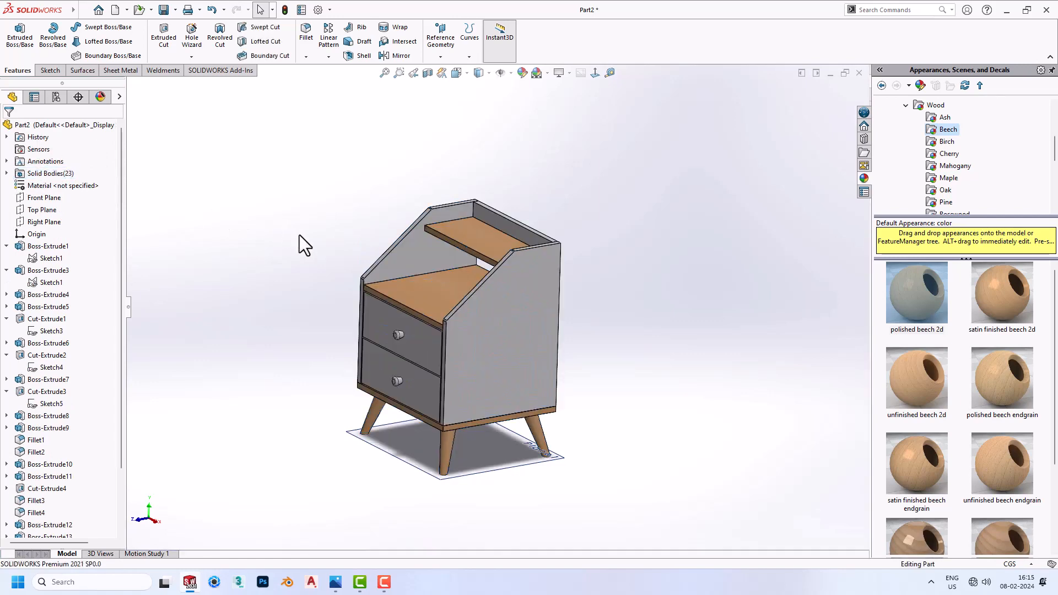
Examine the assembled nightstand in isometric view and from a lower front angle, checking the shelves, drawer fronts, sides and legs
scroll(498, 293, up, 3)
mouse_move(498, 275)
middle_down()
mouse_move(536, 255)
mouse_move(496, 285)
middle_up()
scroll(496, 292, down, 4)
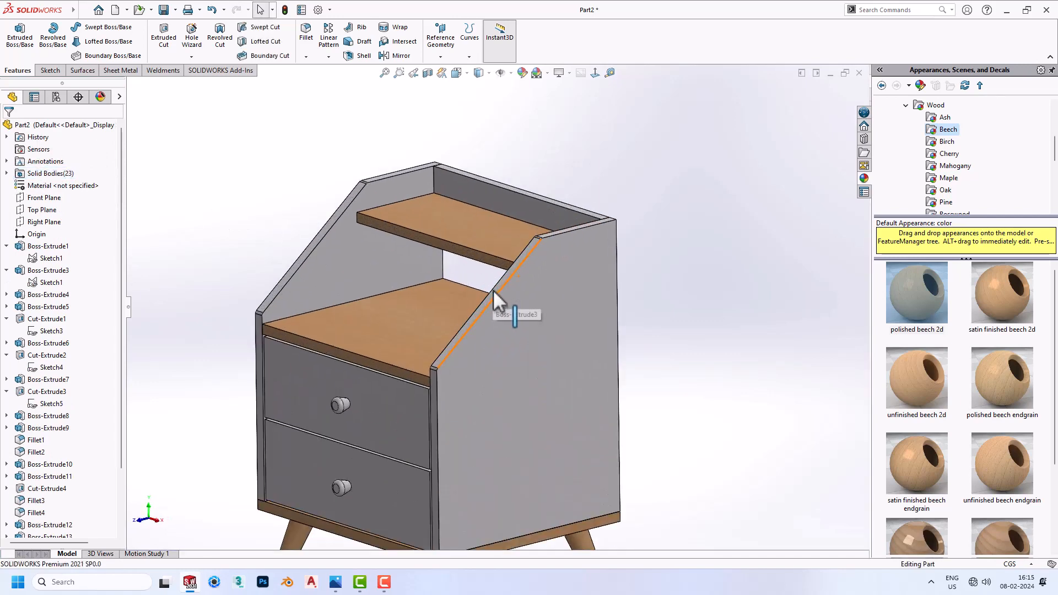
scroll(519, 304, up, 2)
click(468, 75)
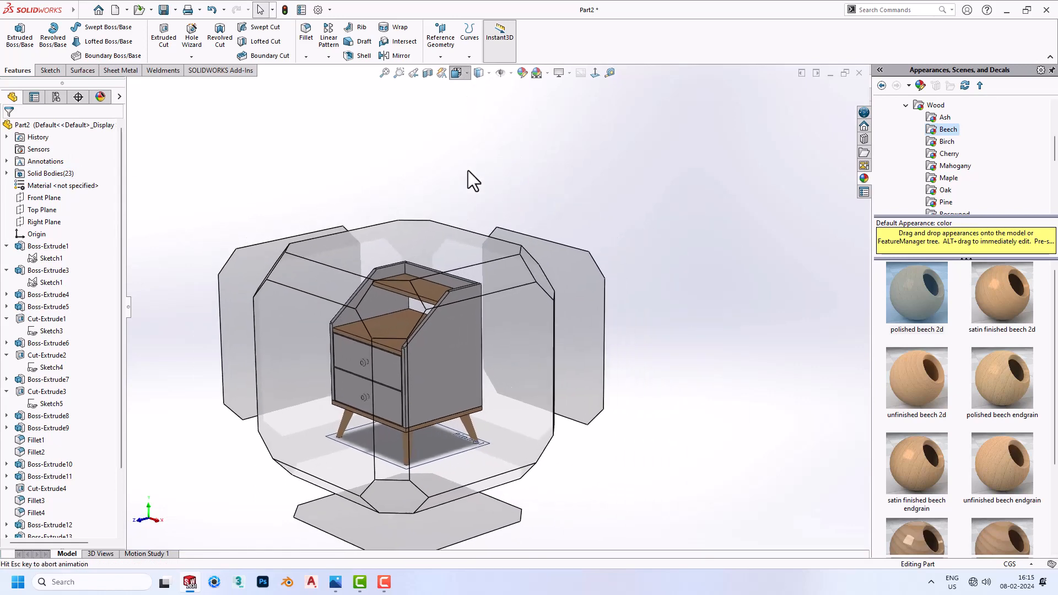
click(373, 308)
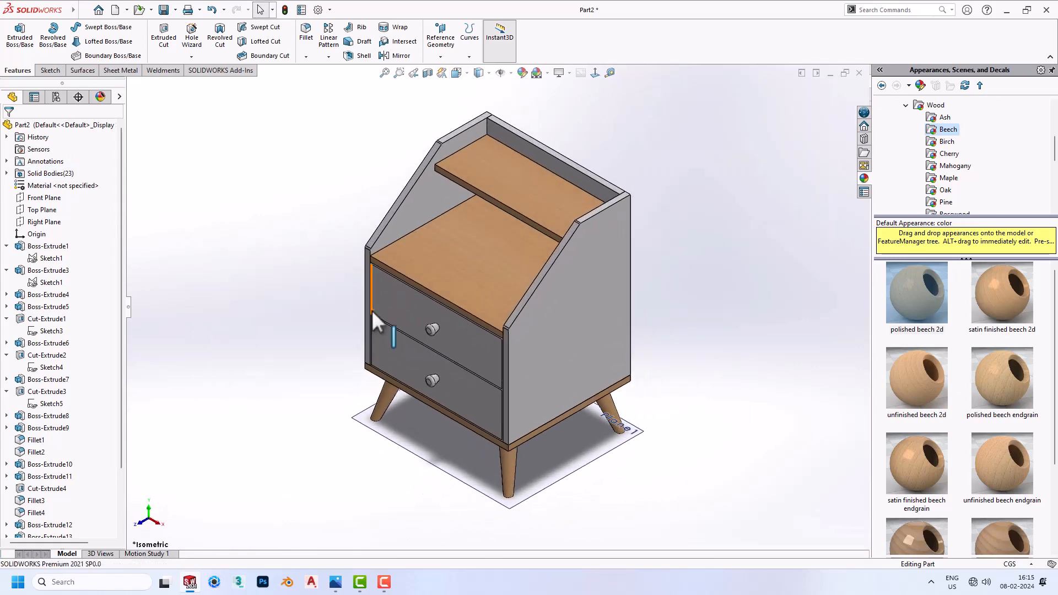
middle_drag(372, 310, 568, 231)
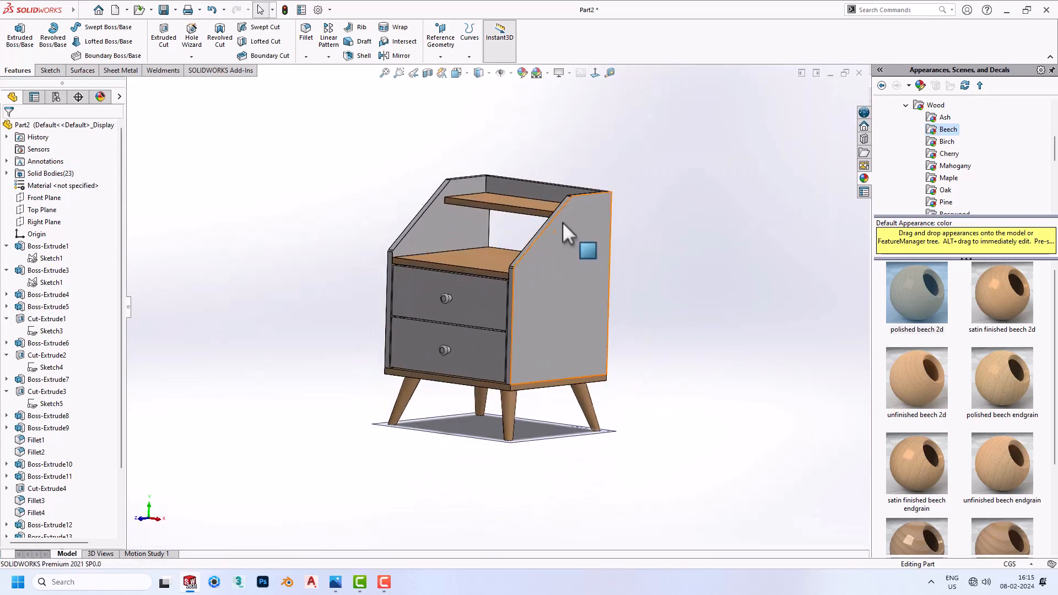
scroll(564, 222, down, 3)
scroll(554, 229, up, 1)
scroll(498, 338, up, 1)
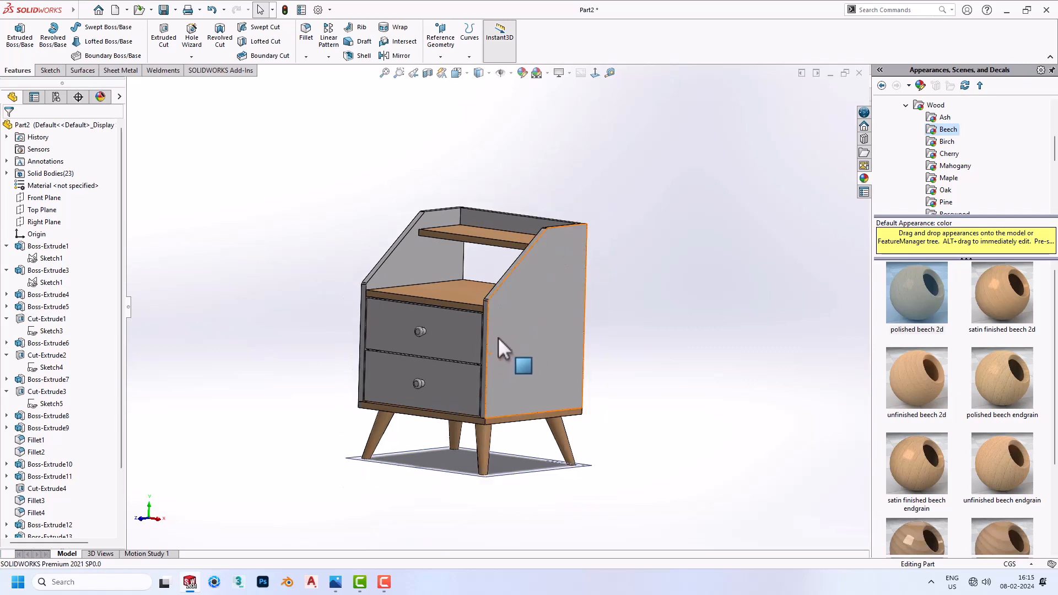
scroll(479, 413, down, 3)
scroll(477, 372, up, 2)
scroll(520, 201, down, 1)
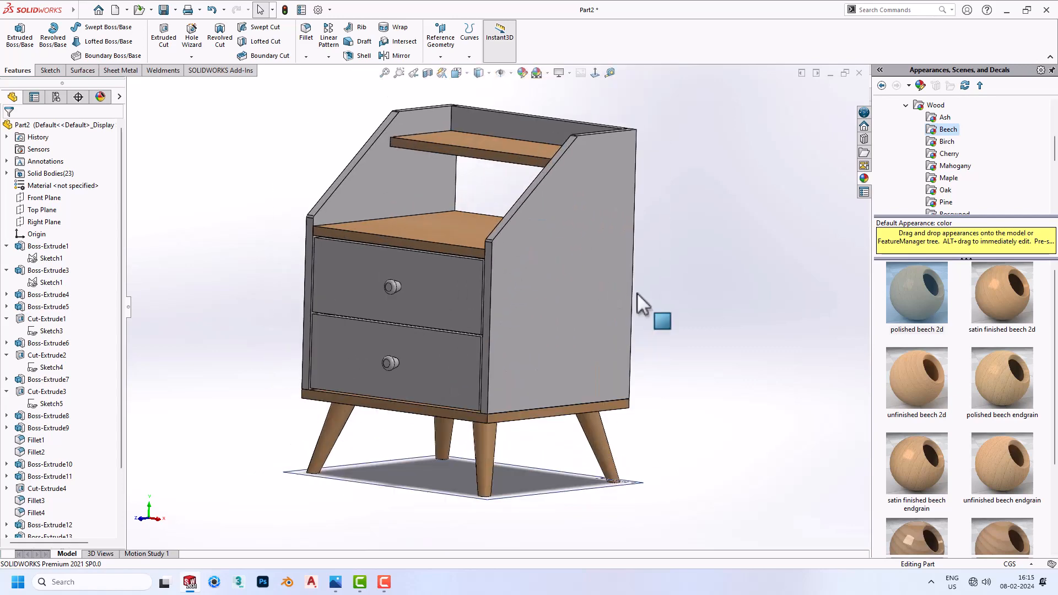
Switch to the reference photo in Photos to compare the nightstand's colours and shape, and return to SOLIDWORKS
key(alt+Tab)
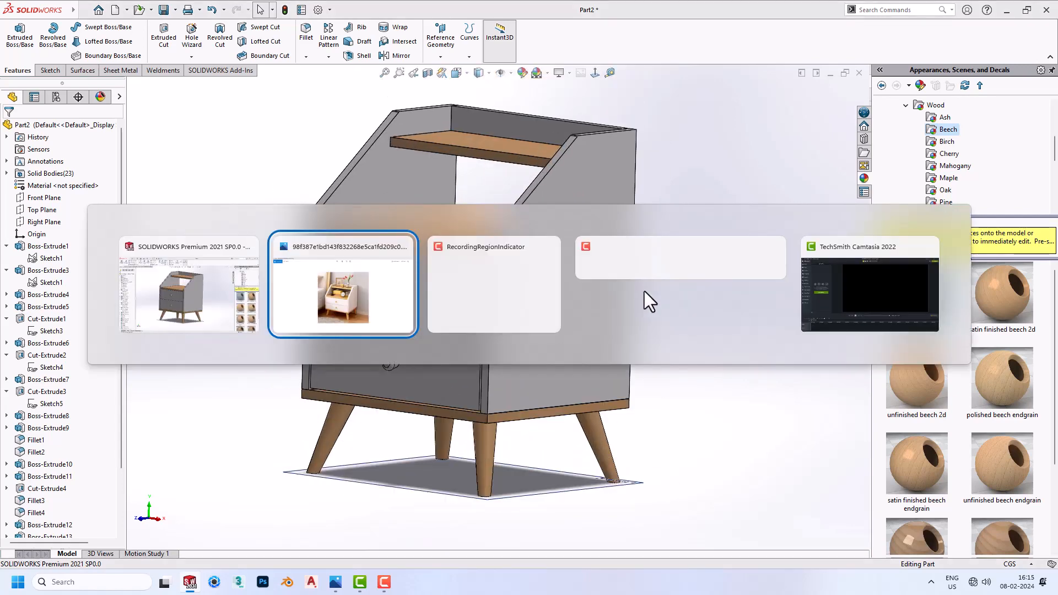
key(alt+Tab)
key(Tab)
key(Tab)
key(Tab)
key(Tab)
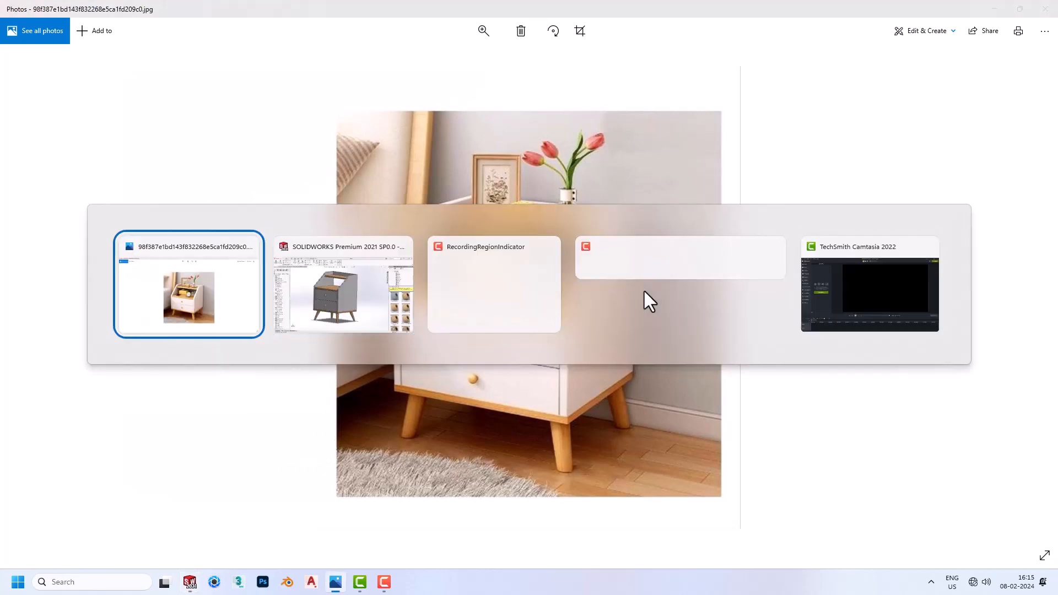
key(Tab)
key(alt+Tab)
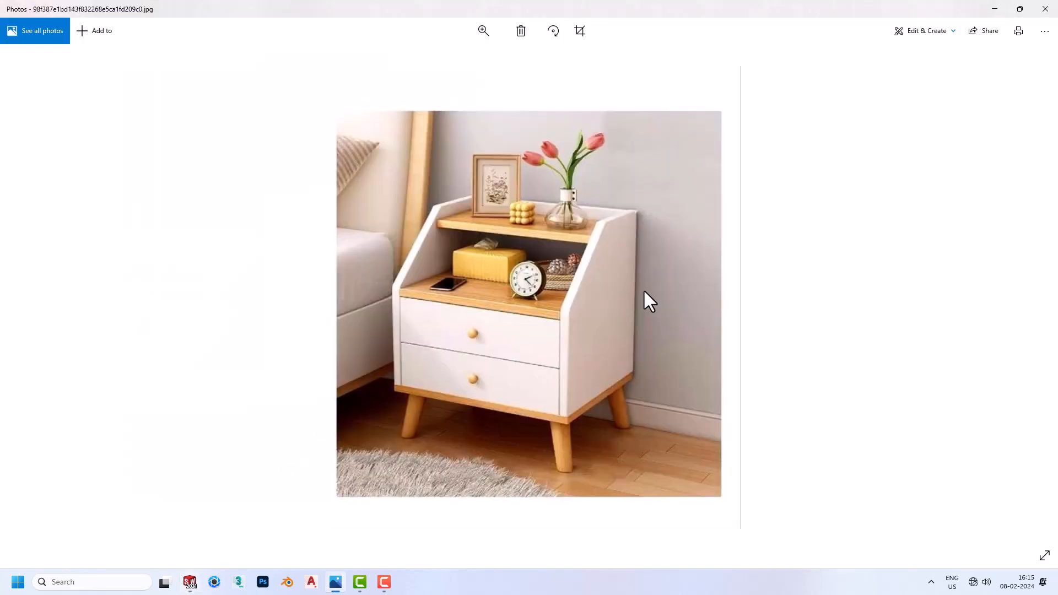
key(alt+Tab)
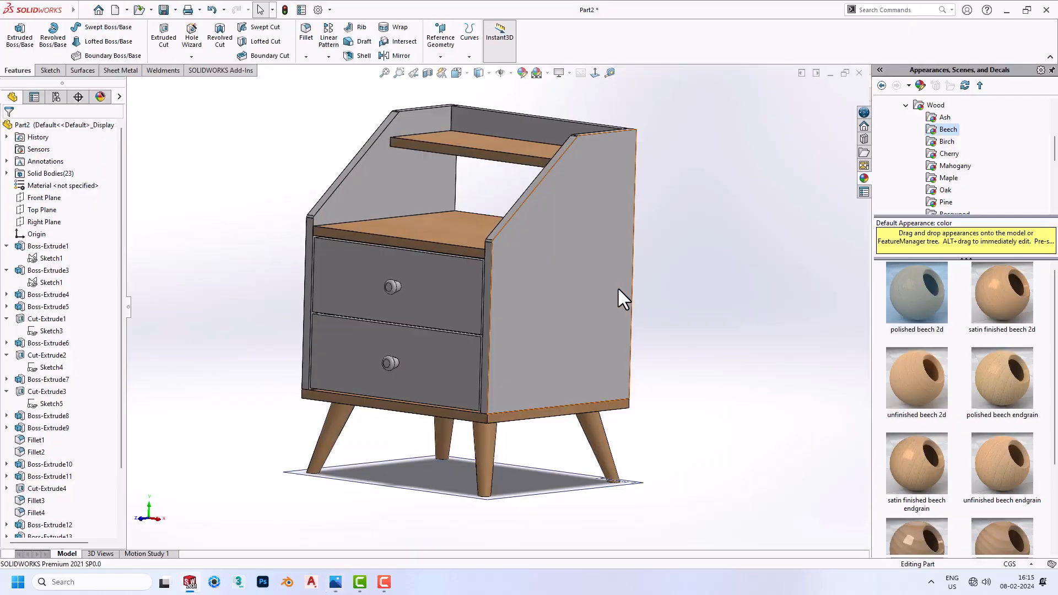
Hide the reference plane at the foot of the legs, Plane1
middle_drag(565, 257, 544, 266)
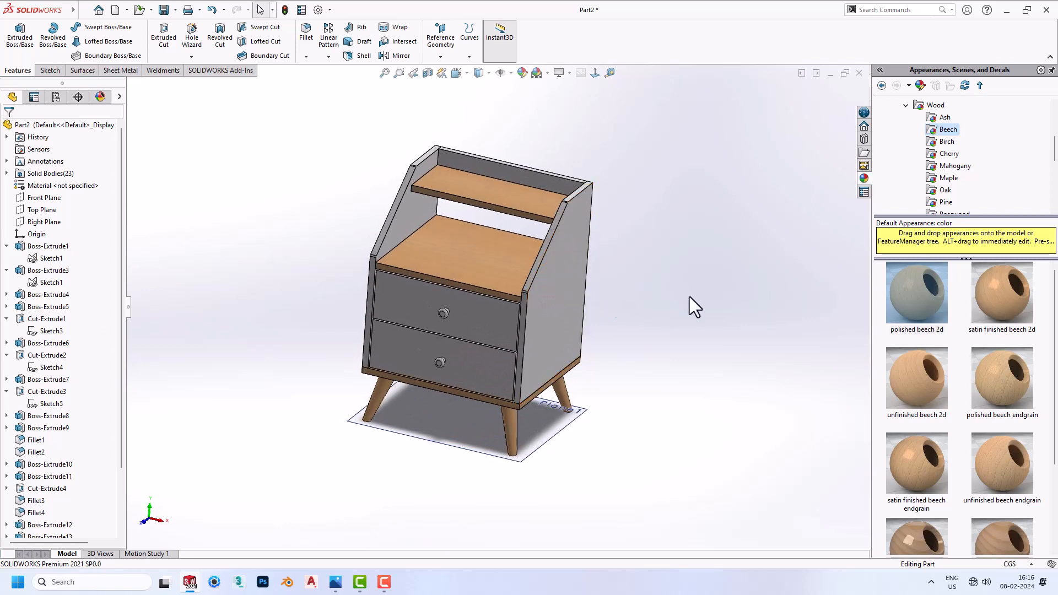
click(568, 432)
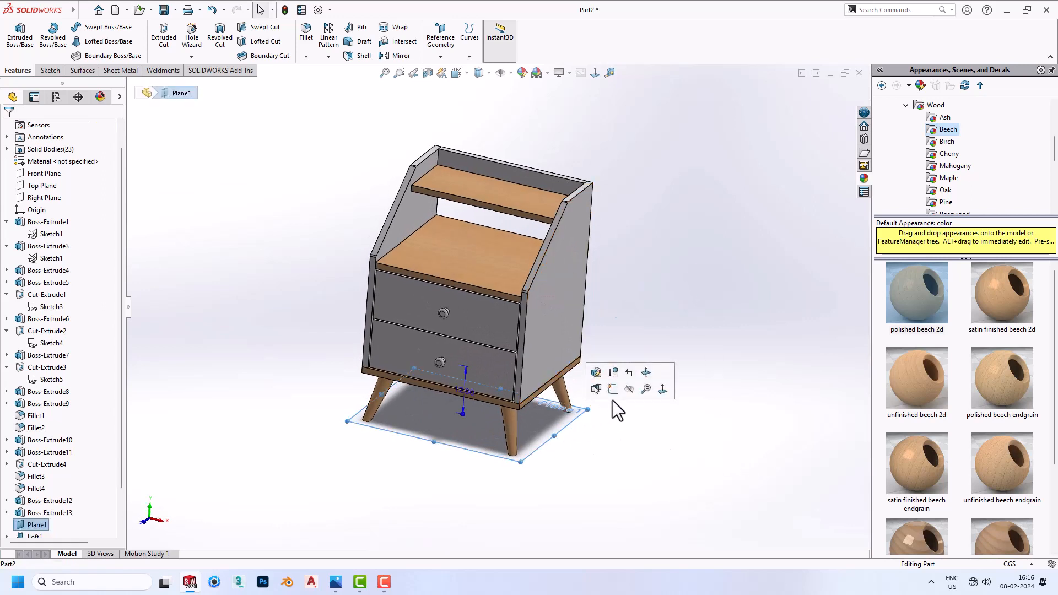
click(628, 389)
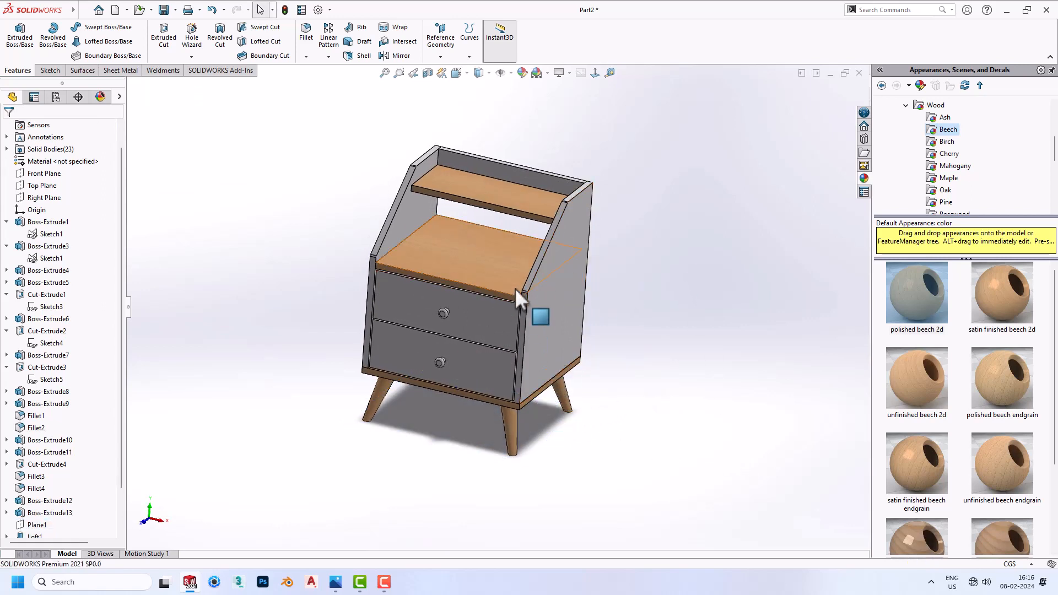